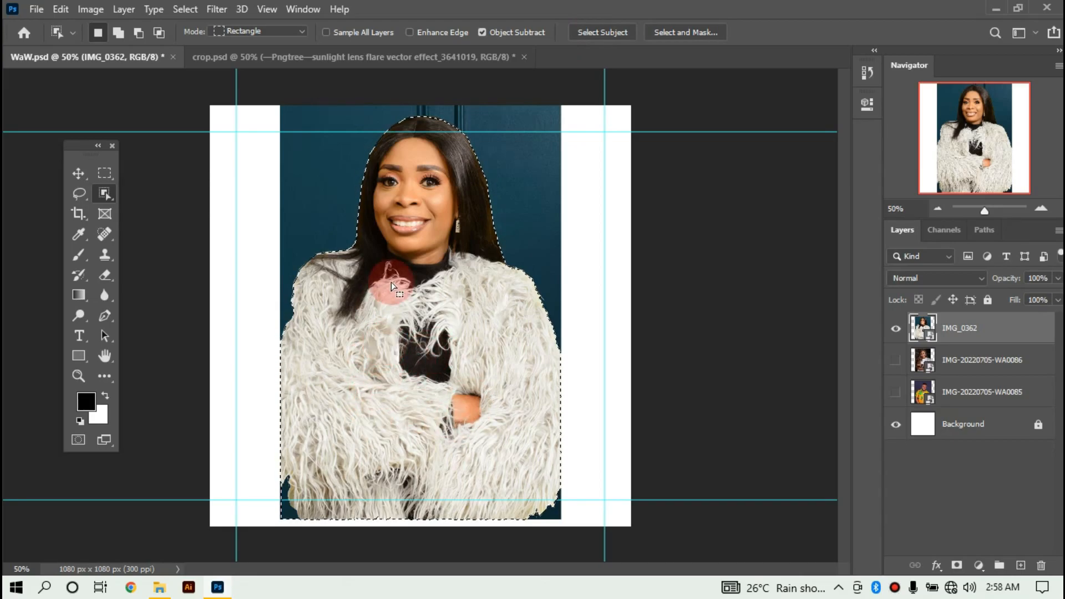
Refine the fur-coat woman's selection with Decontaminate Colors, output to a new layer with layer mask.
{"action": "left_click", "coordinate": [678, 29]}
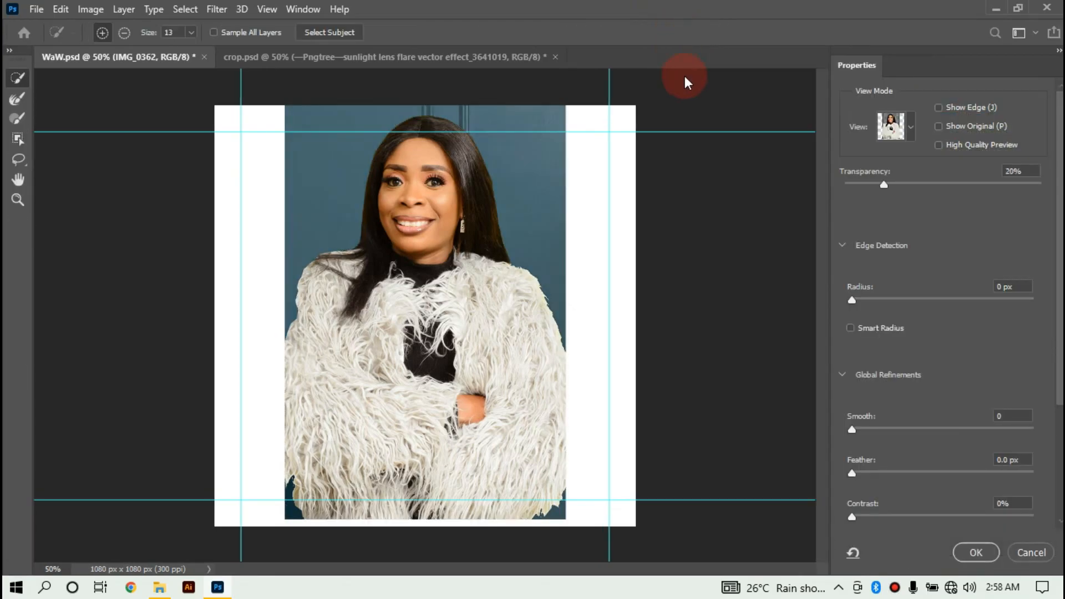
{"action": "scroll", "coordinate": [925, 233], "scroll_direction": "down", "scroll_amount": 3}
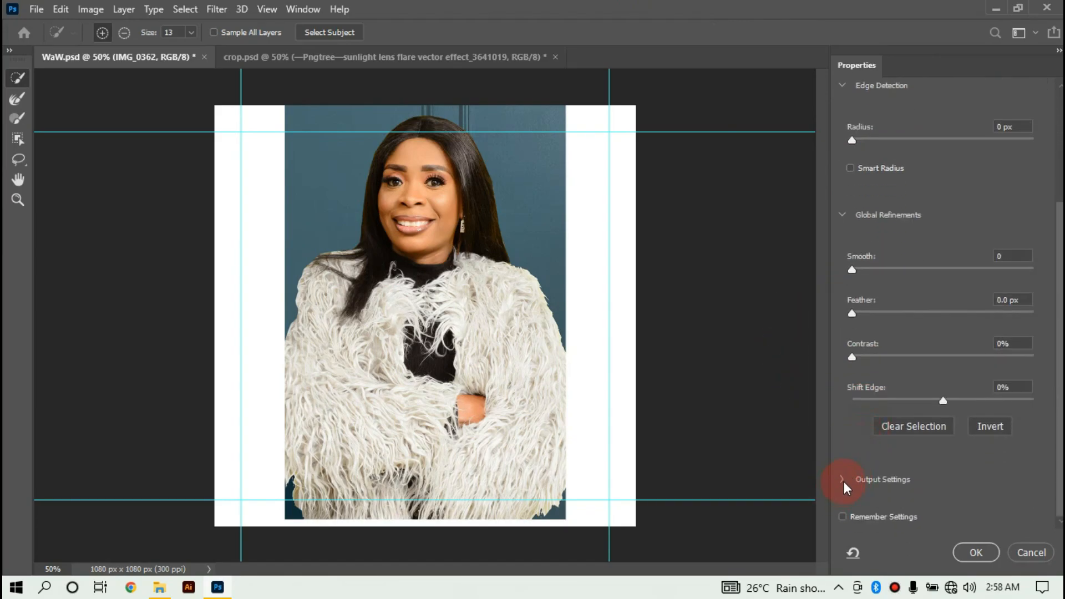
{"action": "left_click", "coordinate": [844, 482]}
{"action": "scroll", "coordinate": [854, 473], "scroll_direction": "down", "scroll_amount": 1}
{"action": "left_click", "coordinate": [853, 447]}
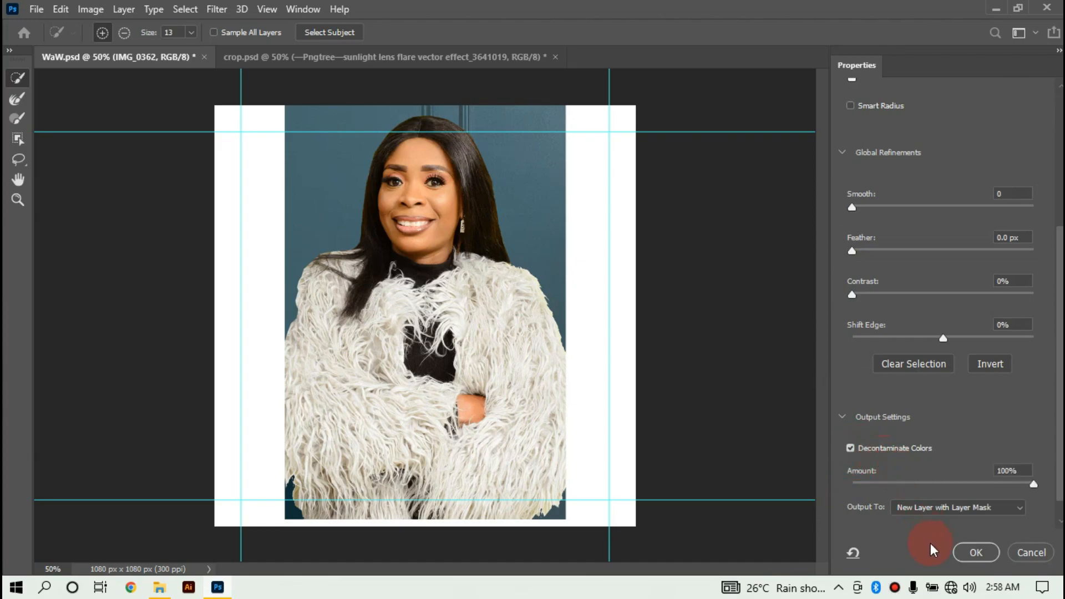
{"action": "left_click", "coordinate": [964, 548]}
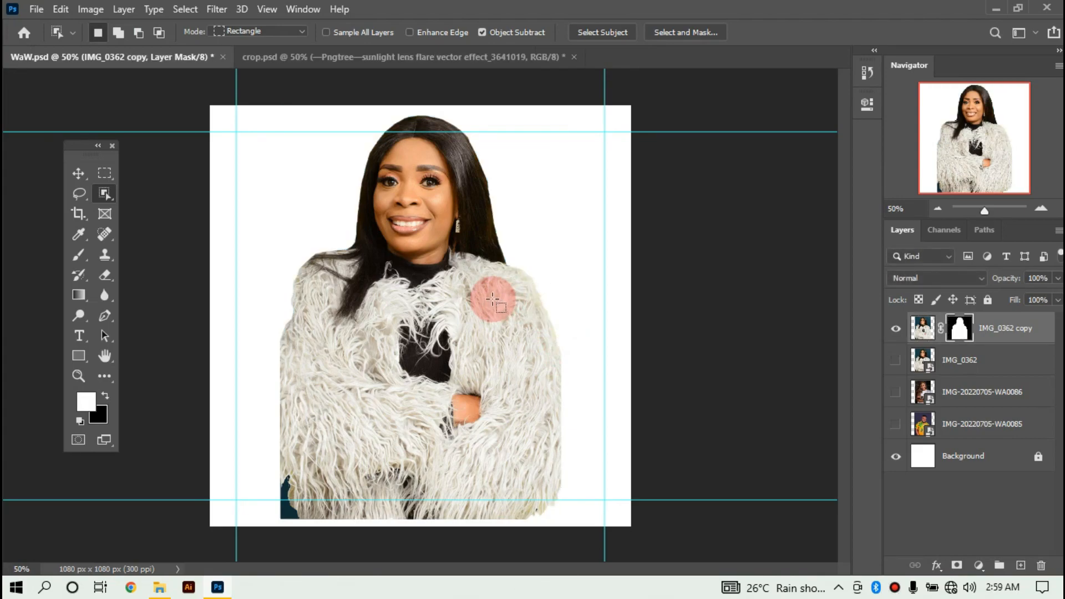
Erase the dark patch at the coat's lower-left edge and select the original IMG_0362 layer.
{"action": "key", "text": "v"}
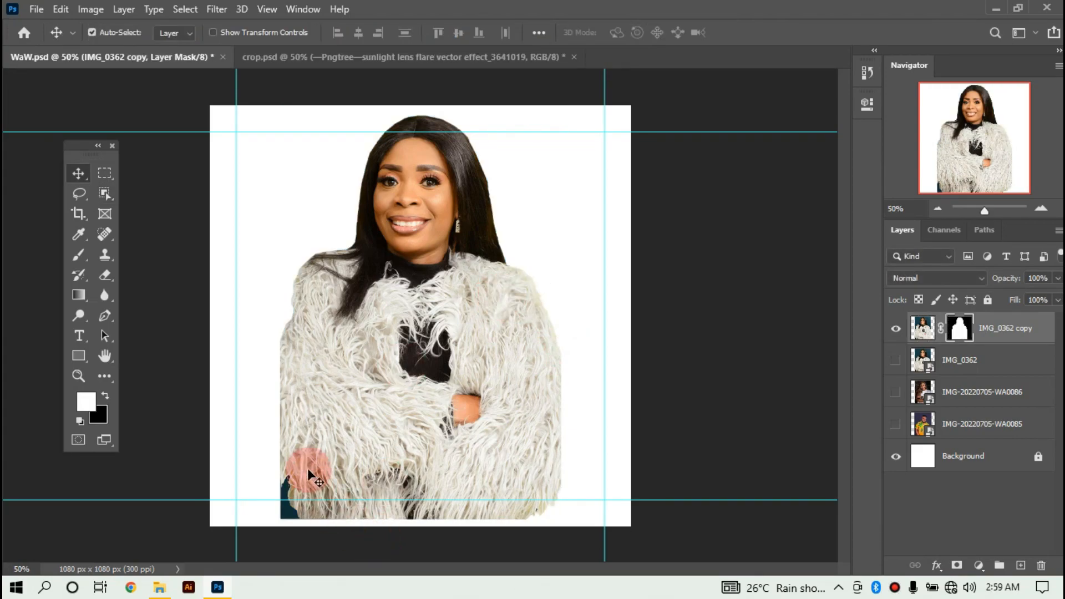
{"action": "key", "text": "e"}
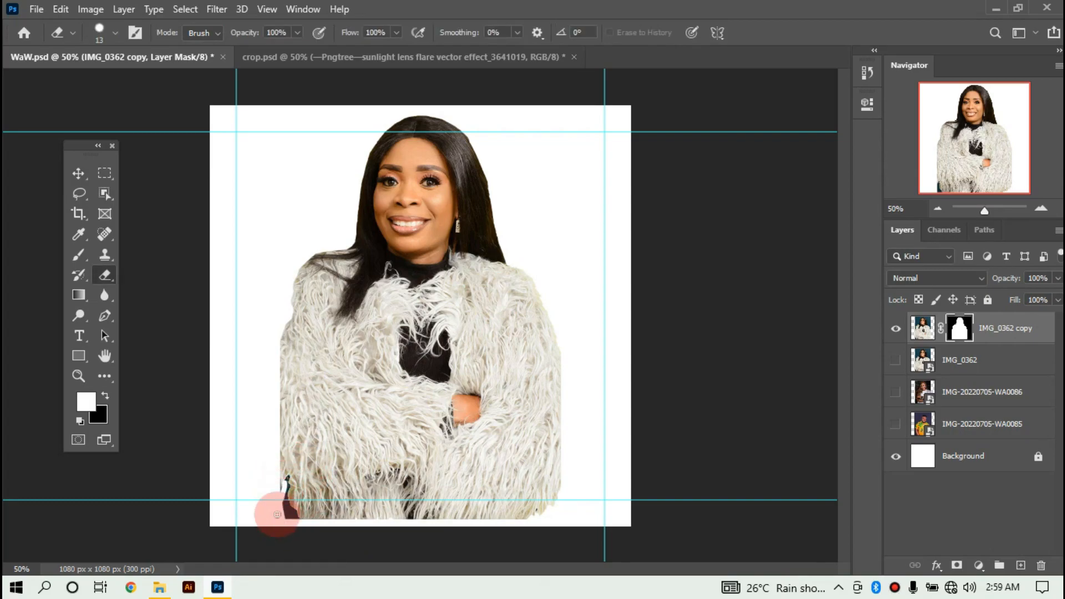
{"action": "mouse_move", "coordinate": [277, 501]}
{"action": "left_mouse_down"}
{"action": "mouse_move", "coordinate": [301, 522]}
{"action": "mouse_move", "coordinate": [282, 510]}
{"action": "mouse_move", "coordinate": [284, 527]}
{"action": "mouse_move", "coordinate": [292, 494]}
{"action": "left_mouse_up"}
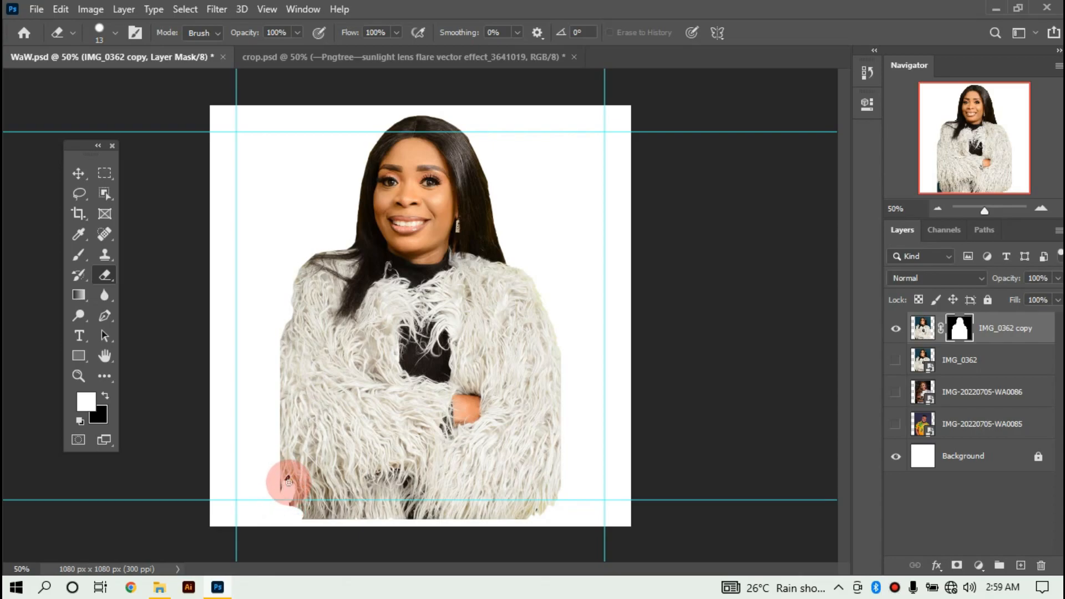
{"action": "left_click", "coordinate": [71, 176]}
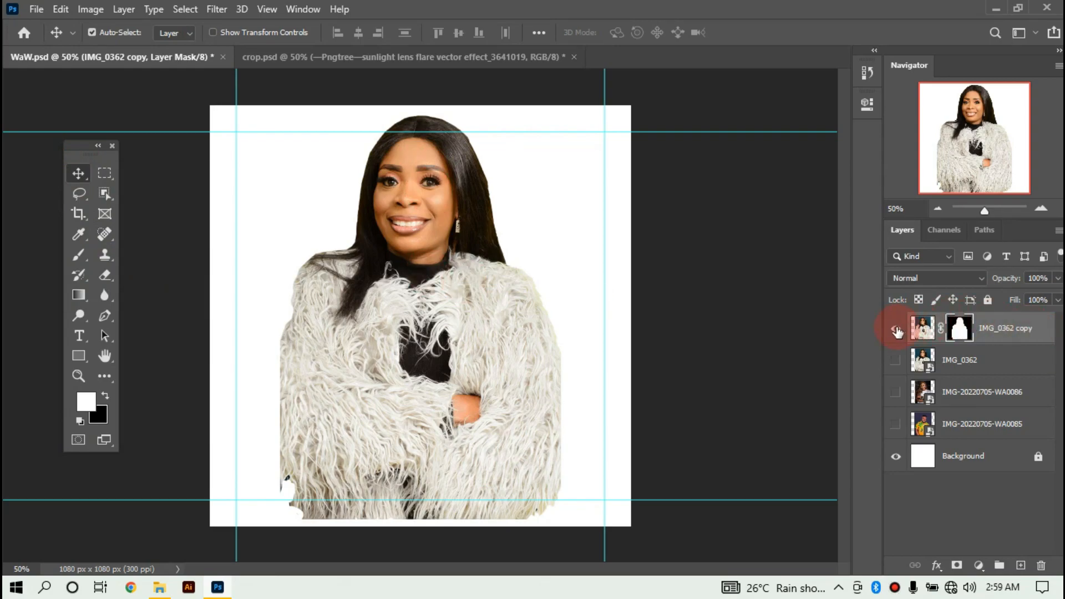
{"action": "left_click", "coordinate": [980, 363]}
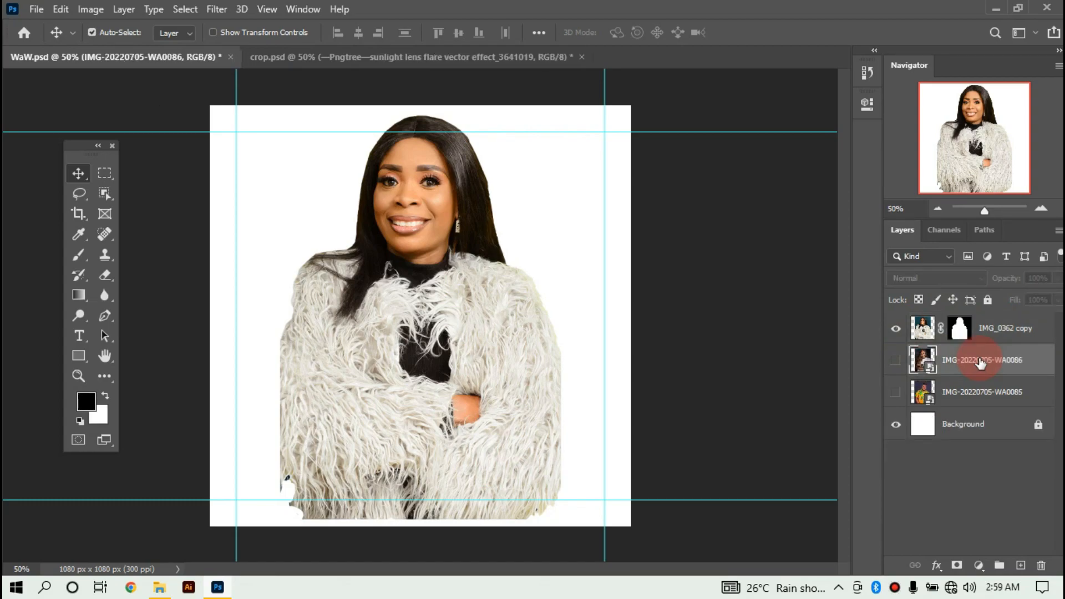
Delete IMG_0362, show the braided-hair woman's photo and hide the fur-coat cutout.
{"action": "key", "text": "w"}
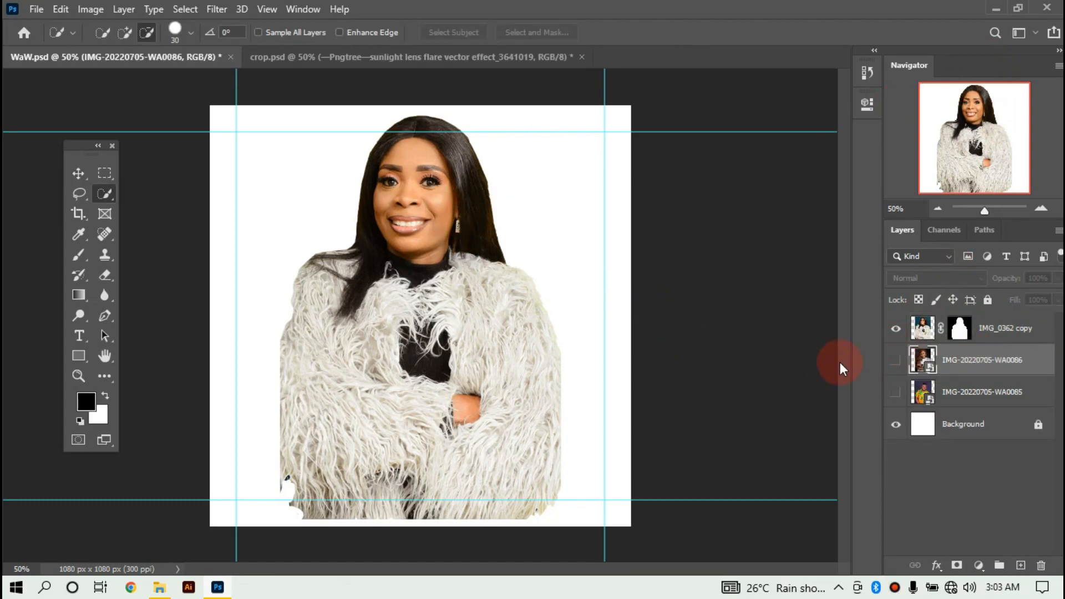
{"action": "left_click", "coordinate": [896, 360]}
{"action": "left_click", "coordinate": [896, 328]}
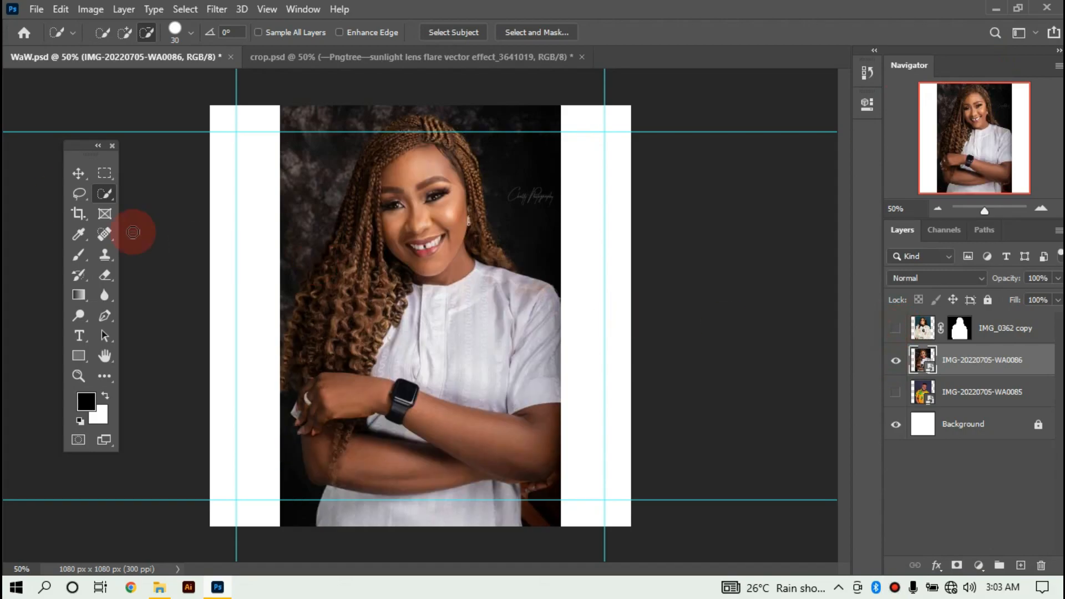
Select the braided-hair woman with the Object Selection Tool.
{"action": "right_click", "coordinate": [91, 190]}
{"action": "left_click", "coordinate": [109, 195]}
{"action": "right_click", "coordinate": [111, 194]}
{"action": "left_click", "coordinate": [149, 194]}
{"action": "left_click_drag", "start_coordinate": [274, 104], "coordinate": [608, 594]}
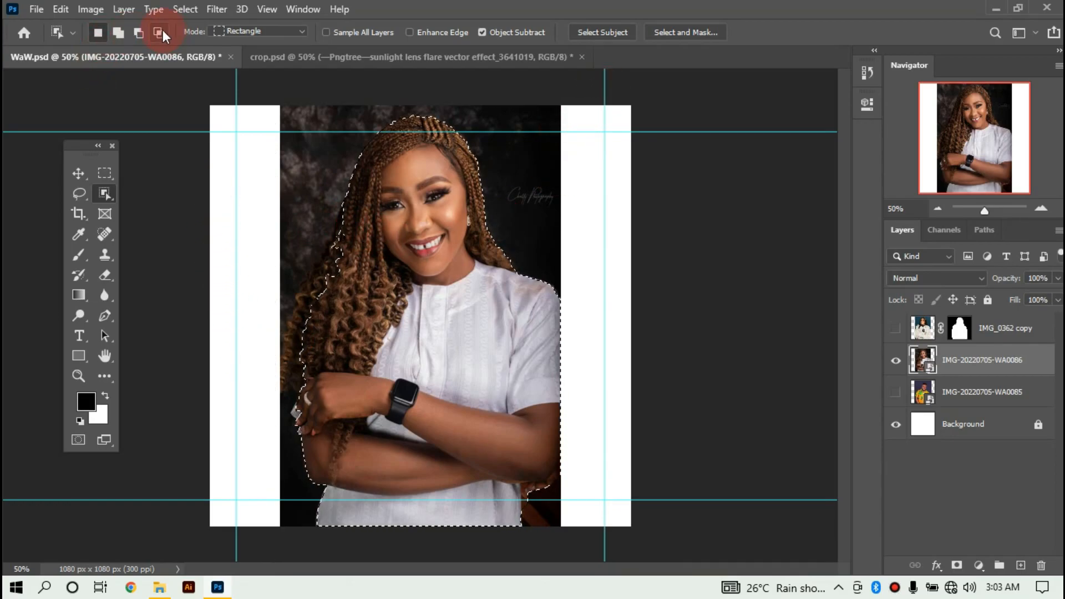
Add to her selection with Quick Selection and refine it through Select and Mask.
{"action": "right_click", "coordinate": [106, 196]}
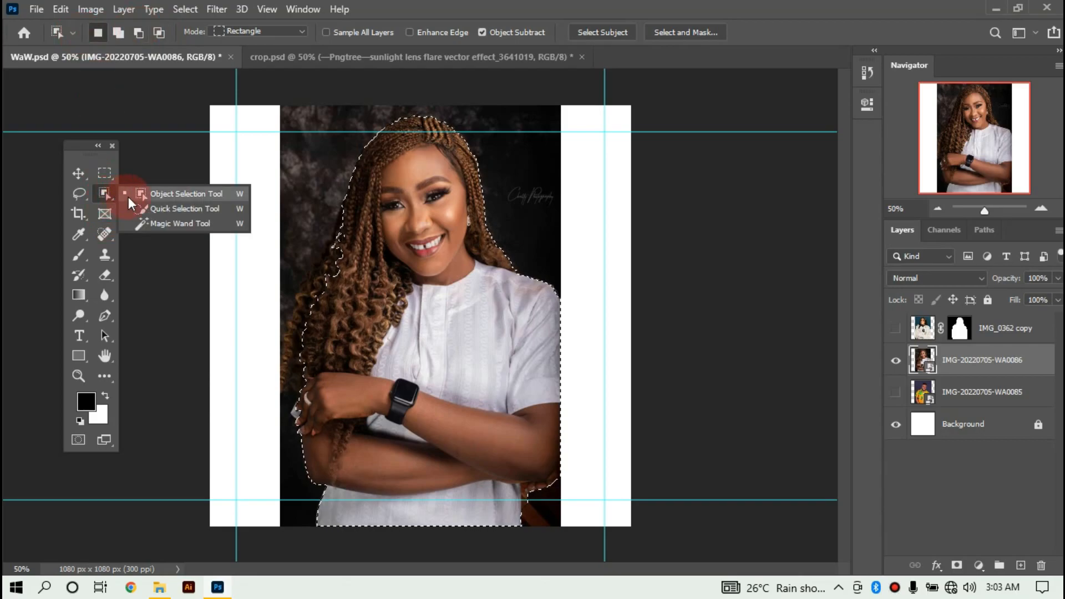
{"action": "left_click", "coordinate": [156, 209]}
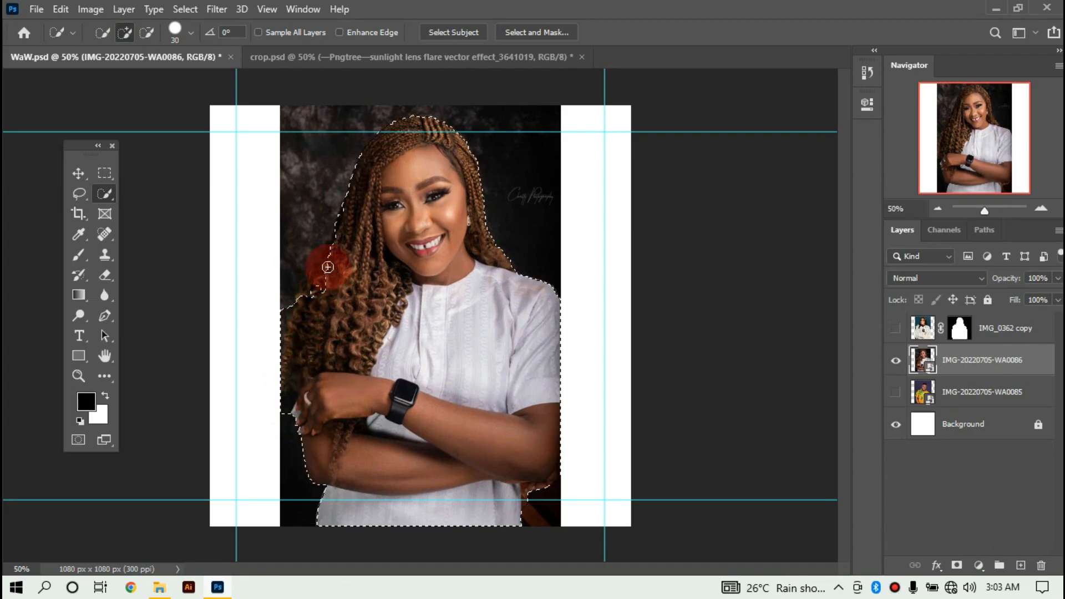
{"action": "left_click", "coordinate": [126, 34]}
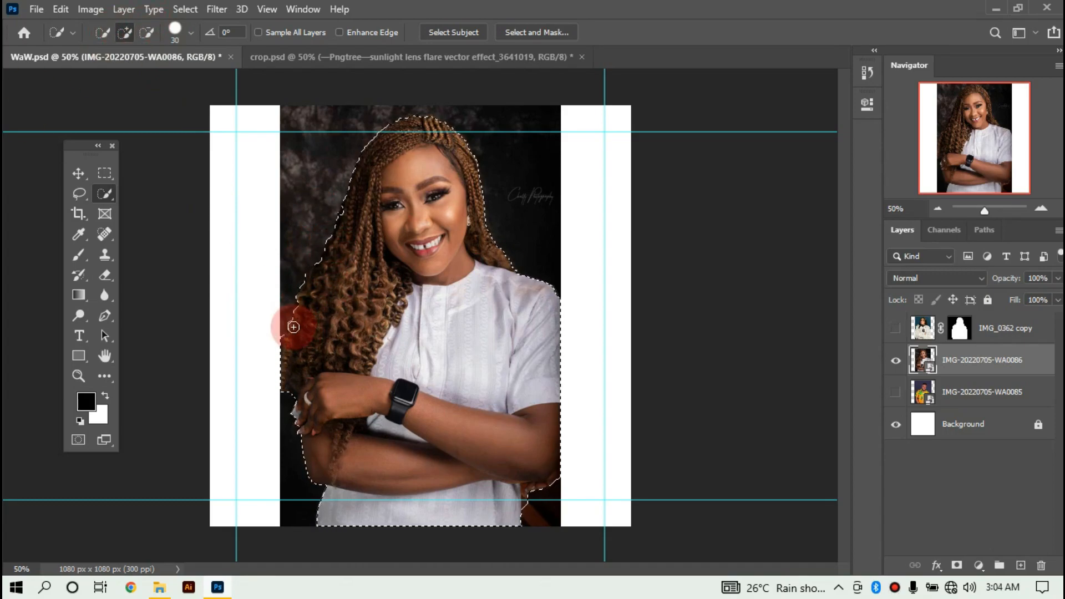
{"action": "left_click", "coordinate": [539, 32]}
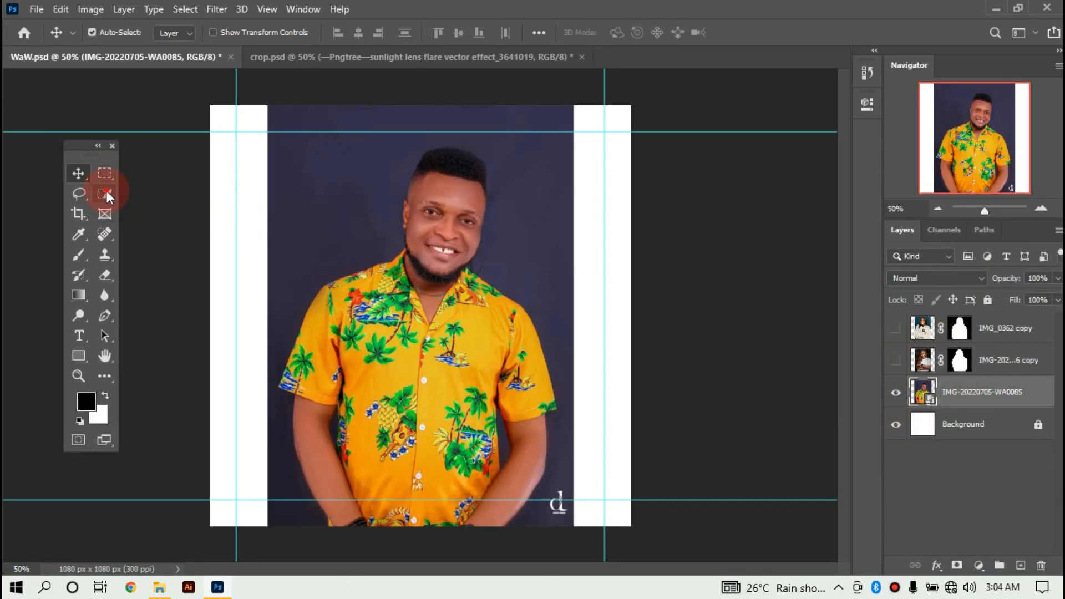
Select the yellow-shirt man and subtract the backdrop gap beside his arm with Quick Selection.
{"action": "left_click", "coordinate": [104, 193]}
{"action": "left_click_drag", "start_coordinate": [267, 131], "coordinate": [577, 527]}
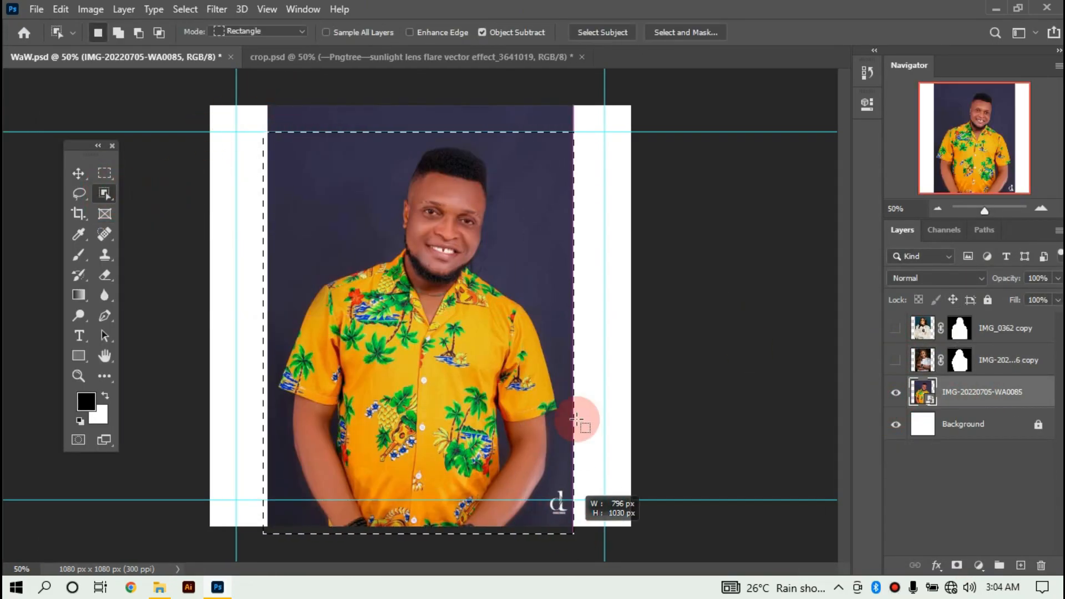
{"action": "right_click", "coordinate": [105, 194]}
{"action": "left_click", "coordinate": [153, 208]}
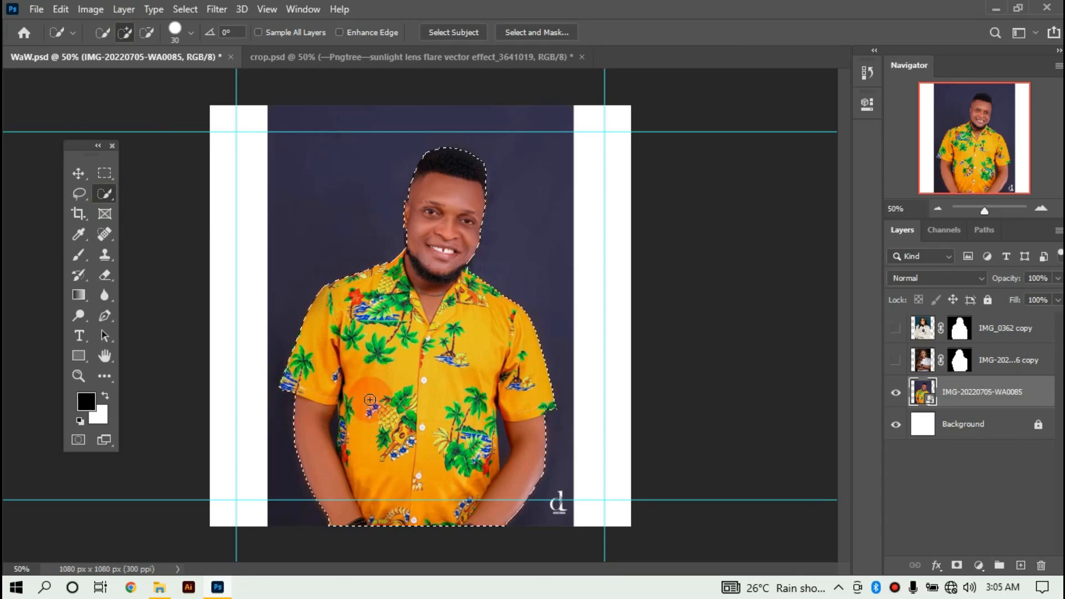
{"action": "left_click", "coordinate": [148, 32]}
{"action": "scroll", "coordinate": [344, 447], "scroll_direction": "up", "scroll_amount": 5}
{"action": "key", "text": "["}
{"action": "key", "text": "["}
{"action": "key", "text": "["}
{"action": "key", "text": "["}
{"action": "key", "text": "["}
{"action": "key", "text": "["}
{"action": "mouse_move", "coordinate": [395, 268]}
{"action": "left_mouse_down"}
{"action": "mouse_move", "coordinate": [397, 383]}
{"action": "mouse_move", "coordinate": [407, 387]}
{"action": "left_mouse_up"}
{"action": "mouse_move", "coordinate": [438, 277]}
{"action": "left_mouse_down"}
{"action": "mouse_move", "coordinate": [433, 353]}
{"action": "mouse_move", "coordinate": [414, 371]}
{"action": "mouse_move", "coordinate": [422, 225]}
{"action": "left_mouse_up"}
Remove the gap beside his other arm, tidy the sleeve, and output a masked cutout layer.
{"action": "left_click", "coordinate": [123, 103]}
{"action": "left_click_drag", "start_coordinate": [443, 570], "coordinate": [584, 571]}
{"action": "left_click_drag", "start_coordinate": [419, 361], "coordinate": [415, 451]}
{"action": "left_click_drag", "start_coordinate": [632, 231], "coordinate": [650, 223]}
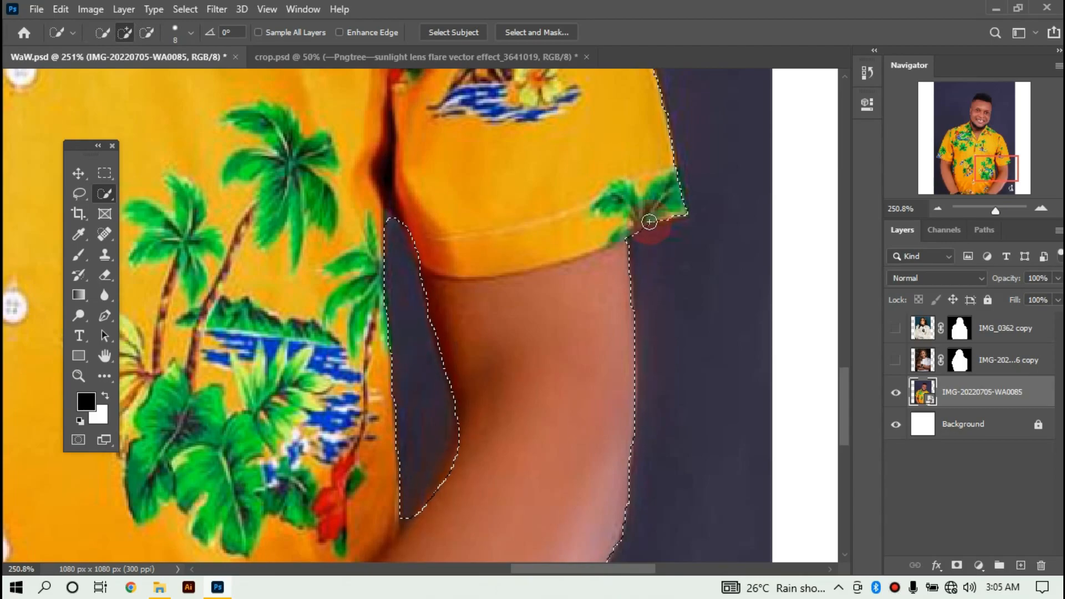
{"action": "scroll", "coordinate": [647, 226], "scroll_direction": "down", "scroll_amount": 5}
{"action": "left_click", "coordinate": [509, 32]}
{"action": "left_click", "coordinate": [975, 553]}
Delete the man's original photo layer, hide his cutout, and select the fur-coat woman's cutout.
{"action": "key", "text": "v"}
{"action": "left_click", "coordinate": [982, 424]}
{"action": "key", "text": "Delete"}
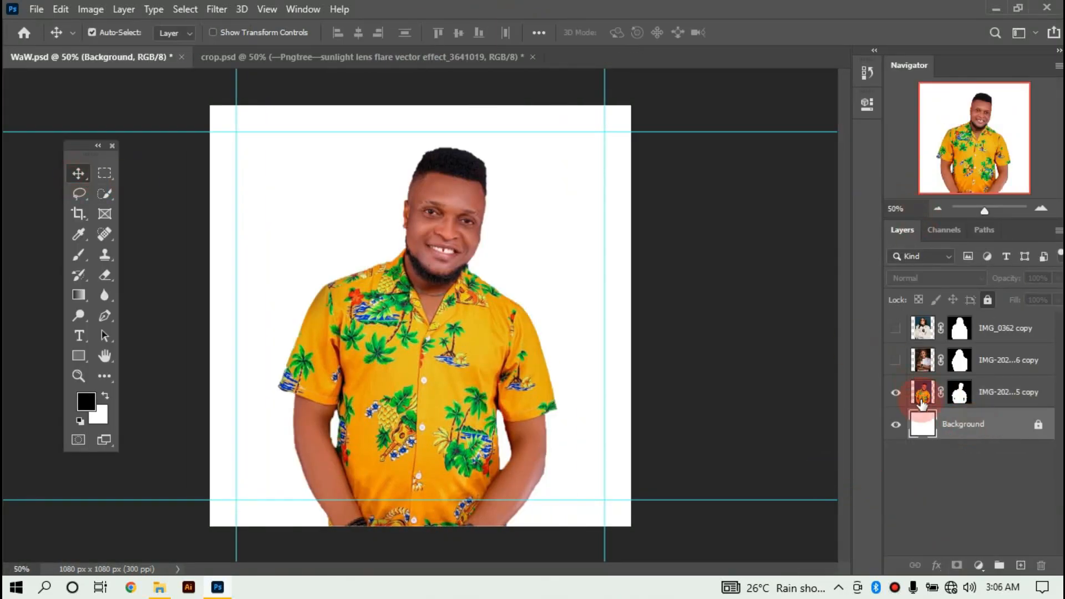
{"action": "left_click", "coordinate": [896, 392]}
{"action": "left_click", "coordinate": [897, 360]}
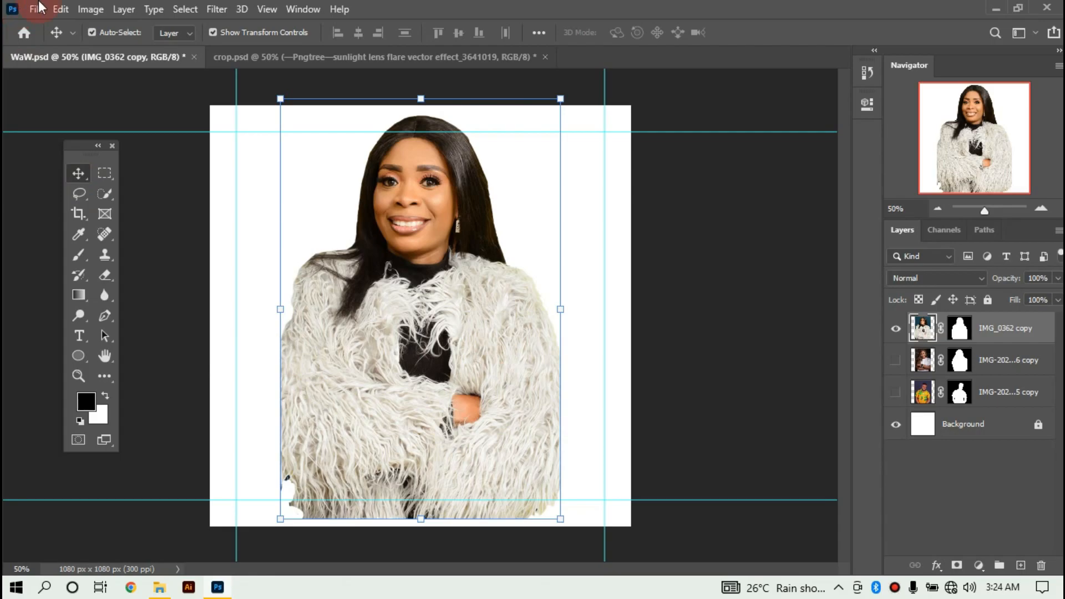
Apply the Warm Shadows creative preset to the fur-coat woman via Camera Raw Filter.
{"action": "left_click", "coordinate": [216, 9]}
{"action": "left_click", "coordinate": [280, 102]}
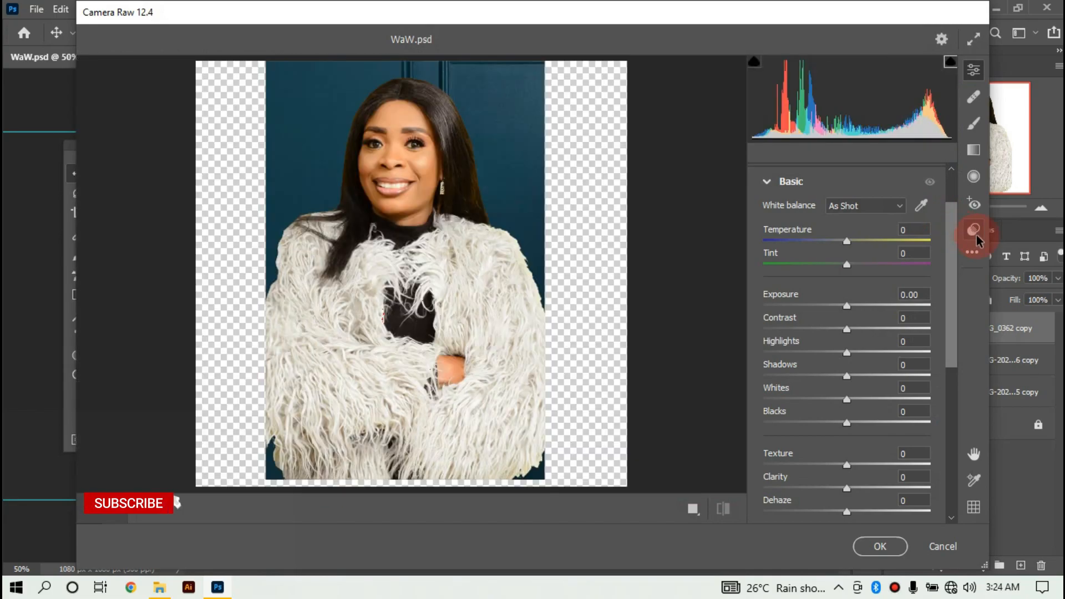
{"action": "left_click", "coordinate": [975, 235]}
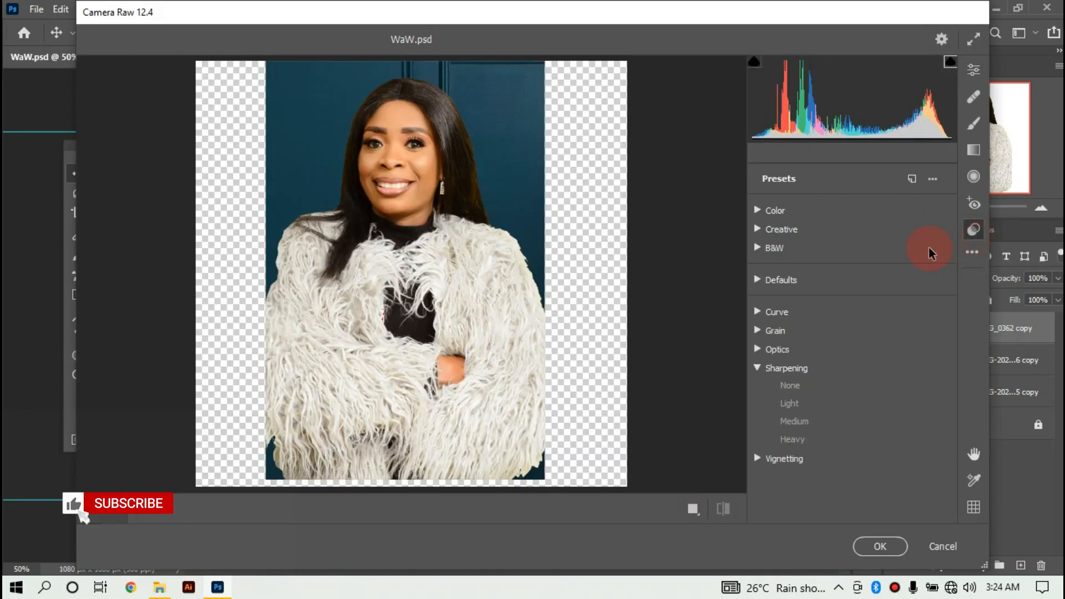
{"action": "left_click", "coordinate": [758, 229]}
{"action": "left_click", "coordinate": [805, 389]}
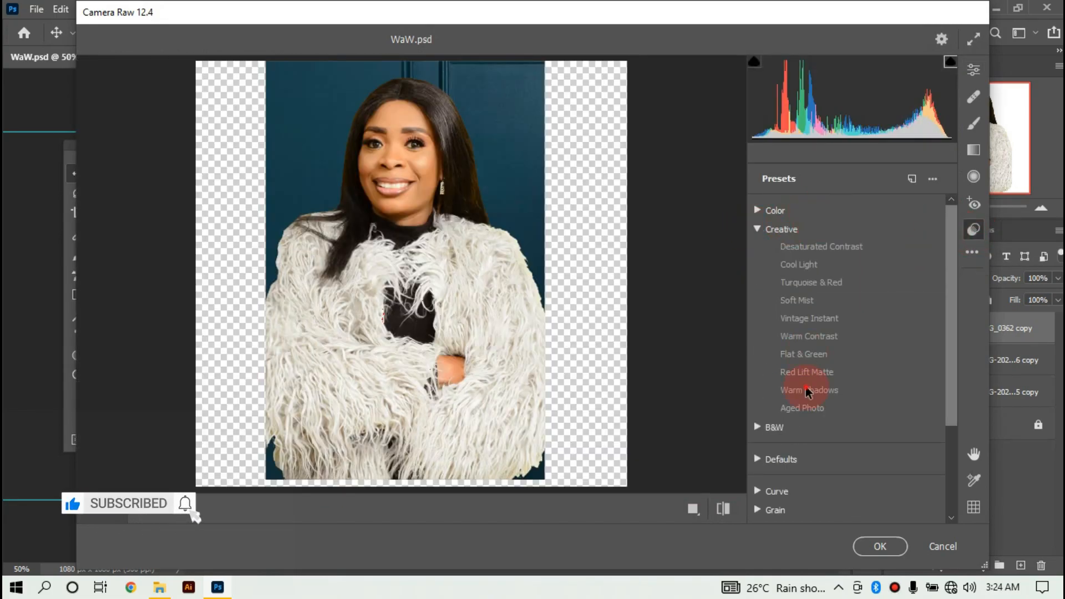
{"action": "left_click", "coordinate": [757, 229]}
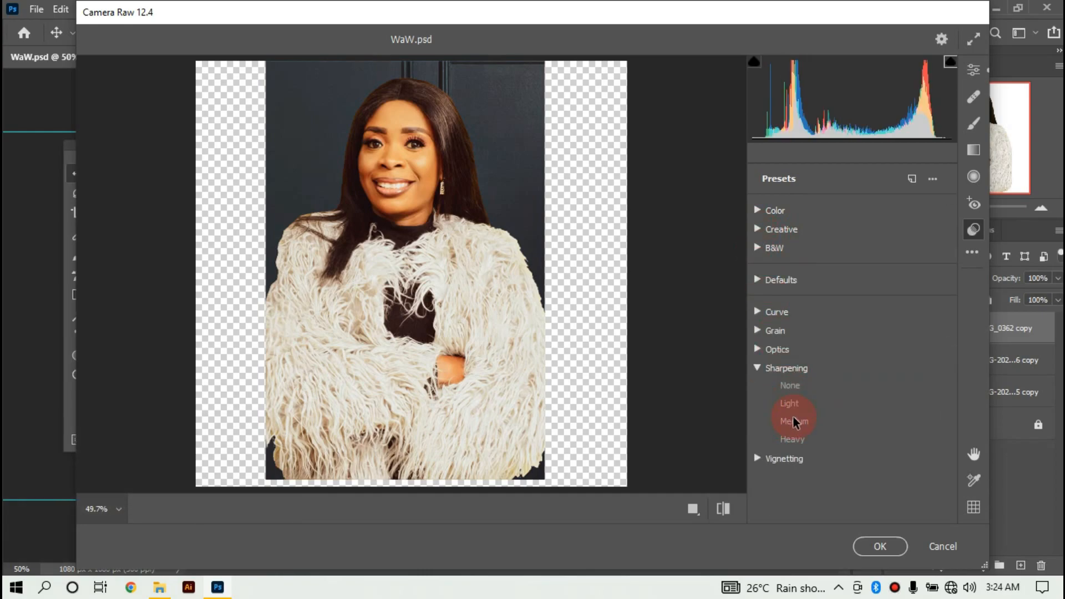
{"action": "left_click", "coordinate": [877, 546]}
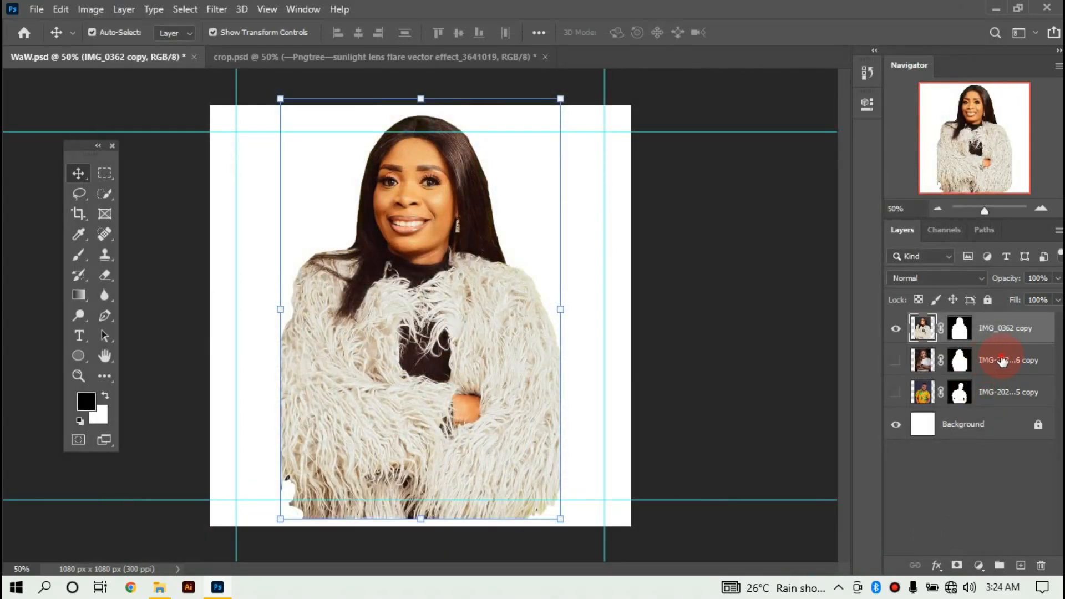
Apply Medium sharpening to the braided-hair woman's cutout in Camera Raw Filter.
{"action": "left_click", "coordinate": [918, 360]}
{"action": "left_click", "coordinate": [896, 360]}
{"action": "left_click", "coordinate": [895, 331]}
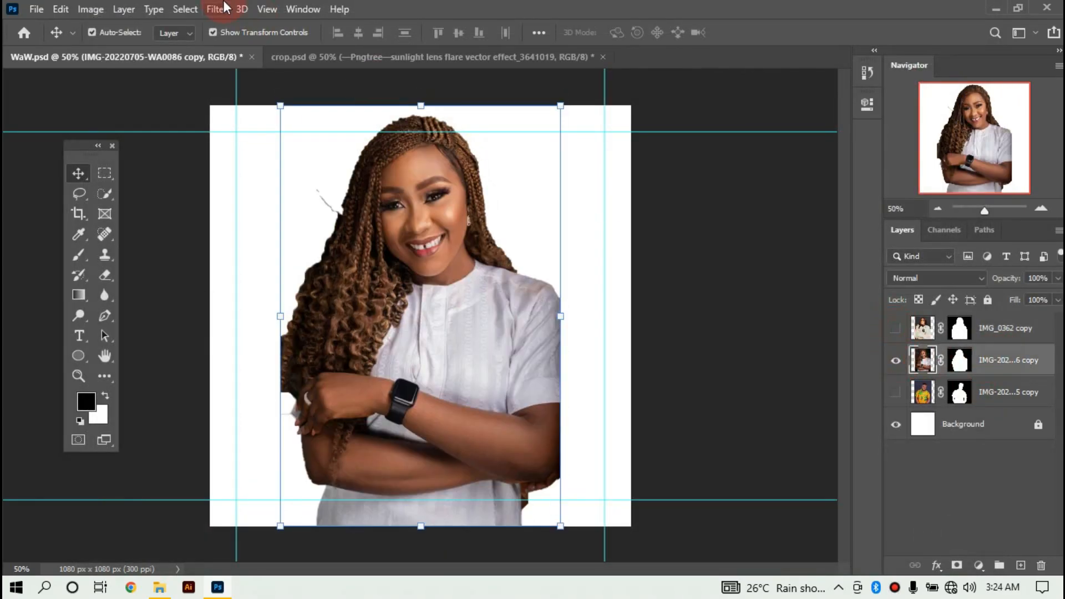
{"action": "left_click", "coordinate": [228, 10]}
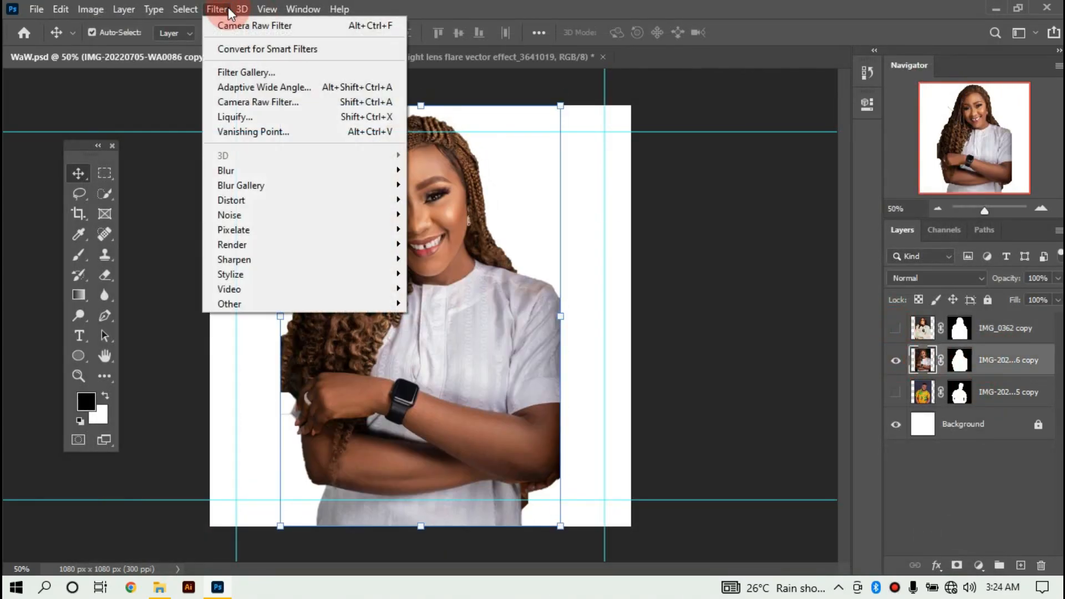
{"action": "left_click", "coordinate": [275, 102]}
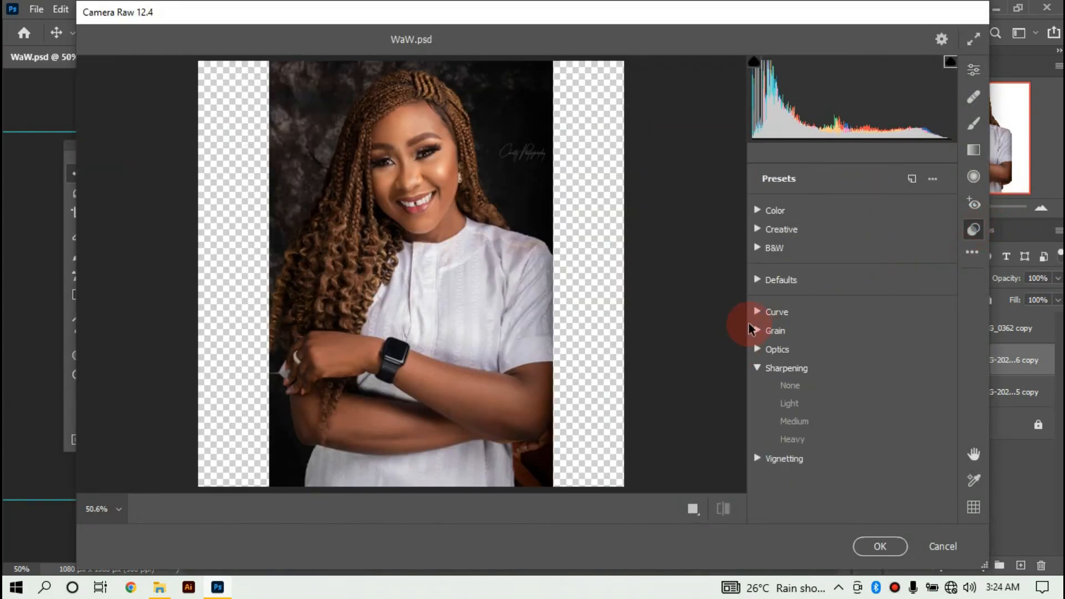
{"action": "left_click", "coordinate": [758, 230]}
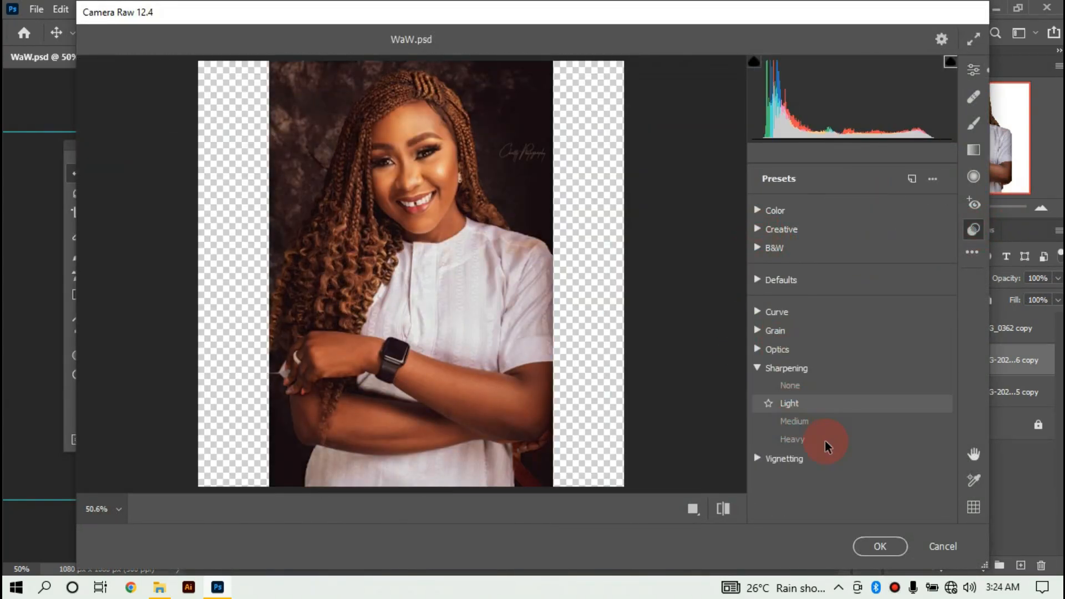
{"action": "left_click", "coordinate": [825, 423]}
{"action": "left_click", "coordinate": [876, 546]}
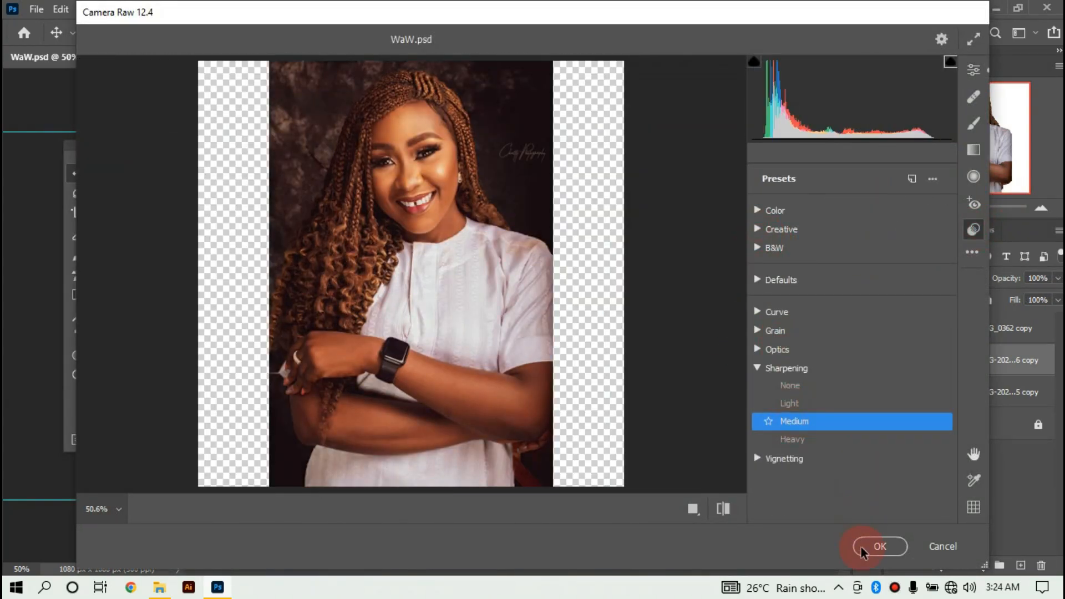
Give the man's portrait Medium sharpening and a warm creative preset in Camera Raw.
{"action": "left_click", "coordinate": [896, 393]}
{"action": "left_click", "coordinate": [923, 392]}
{"action": "left_click", "coordinate": [217, 9]}
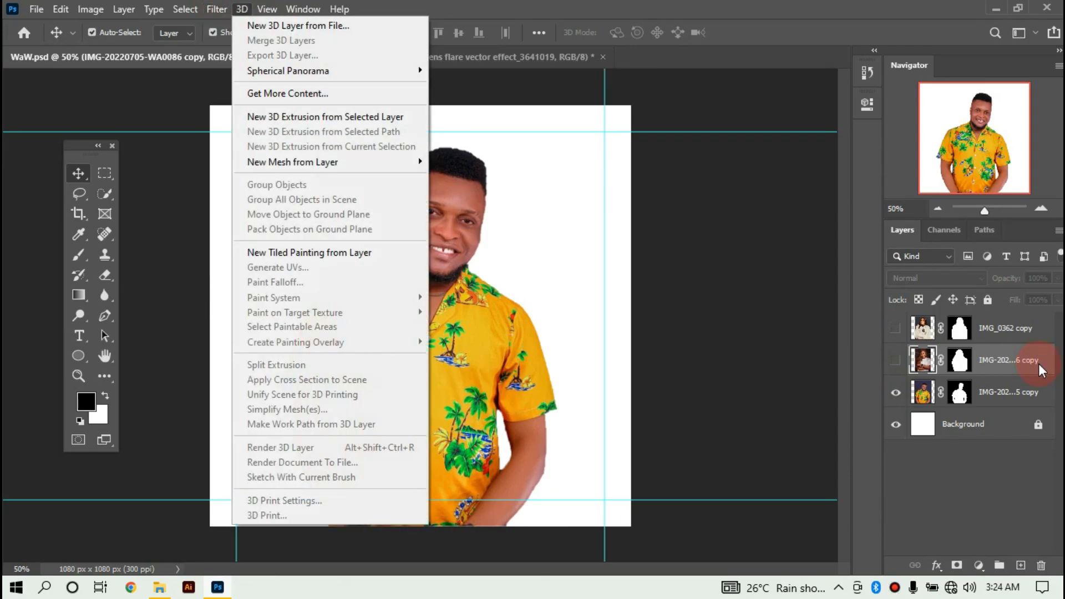
{"action": "left_click", "coordinate": [248, 72]}
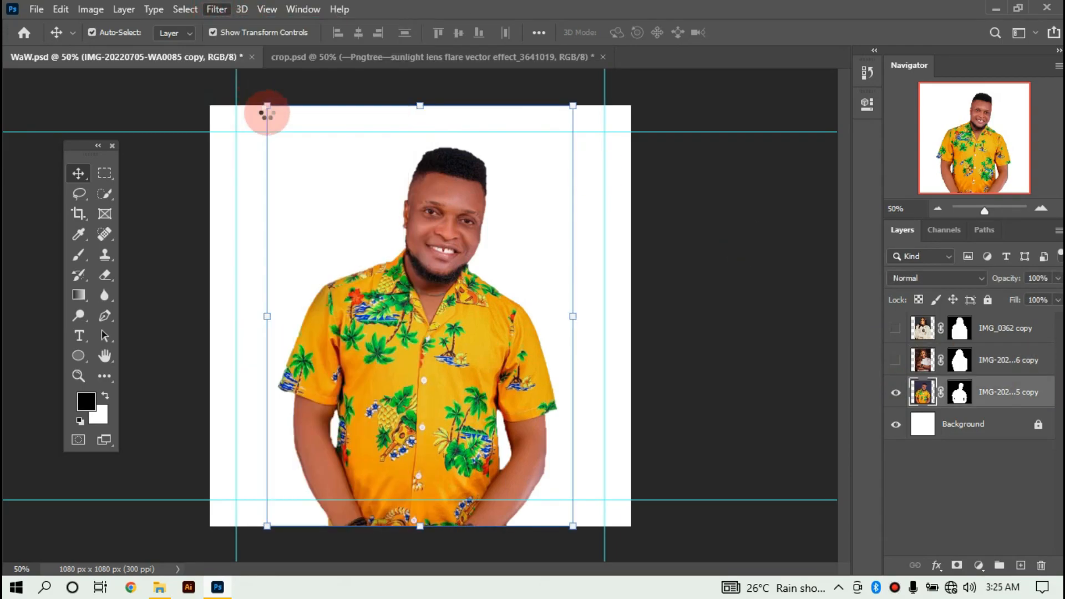
{"action": "left_click", "coordinate": [971, 229]}
{"action": "left_click", "coordinate": [792, 422]}
{"action": "left_click", "coordinate": [760, 367]}
{"action": "left_click", "coordinate": [758, 230]}
{"action": "left_click", "coordinate": [767, 390]}
{"action": "left_click", "coordinate": [865, 547]}
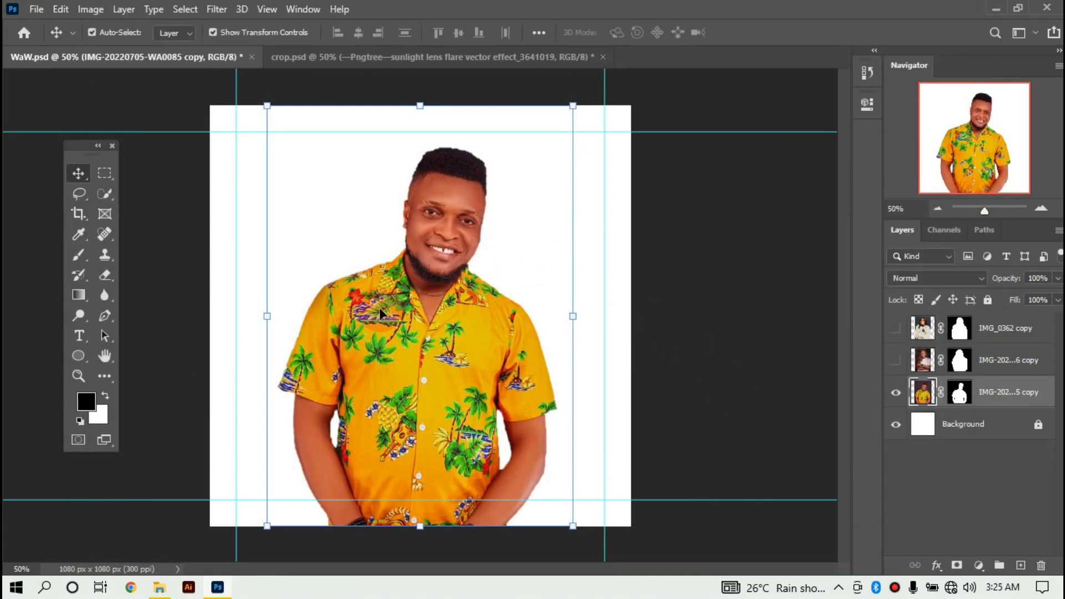
Move the man's portrait lower on the poster and zoom in on his hairline.
{"action": "left_click_drag", "start_coordinate": [387, 292], "coordinate": [389, 377]}
{"action": "key", "text": "ctrl+plus"}
{"action": "key", "text": "ctrl+plus"}
{"action": "key", "text": "ctrl+plus"}
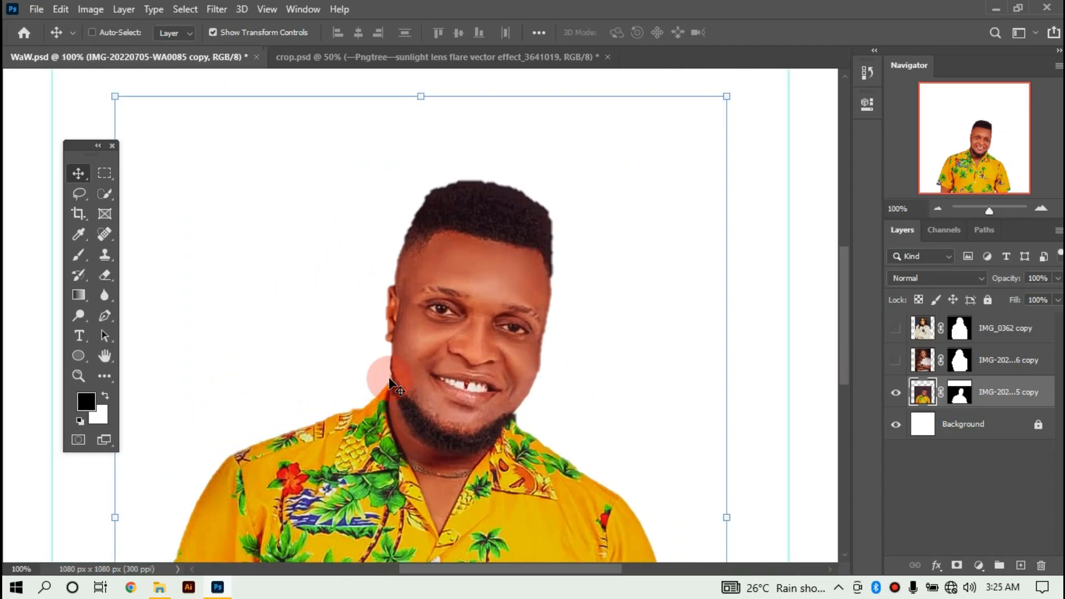
{"action": "key", "text": "ctrl+plus"}
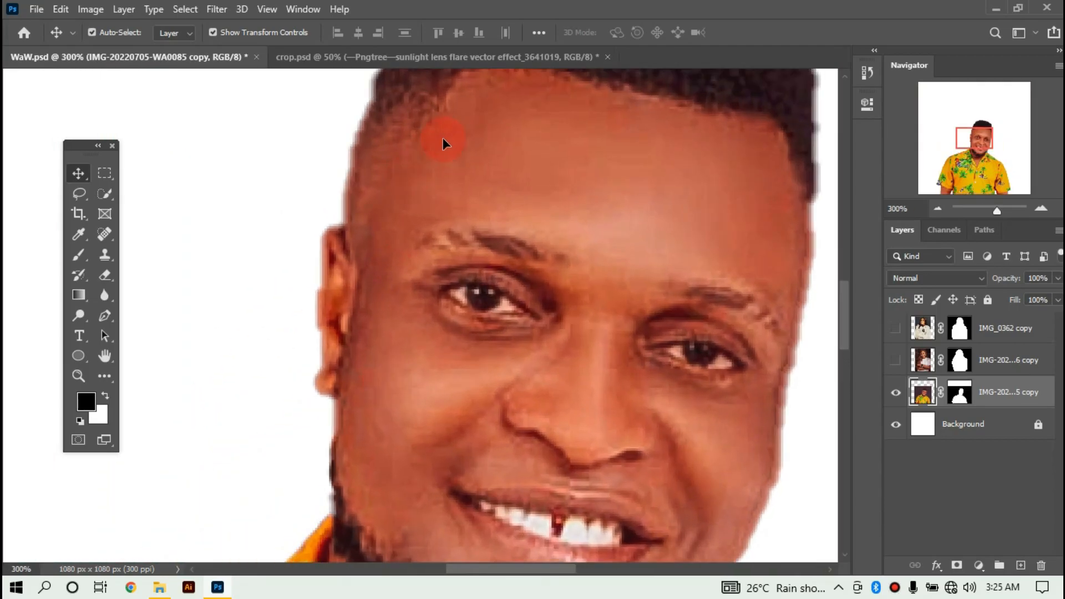
{"action": "left_click_drag", "start_coordinate": [475, 99], "coordinate": [260, 219]}
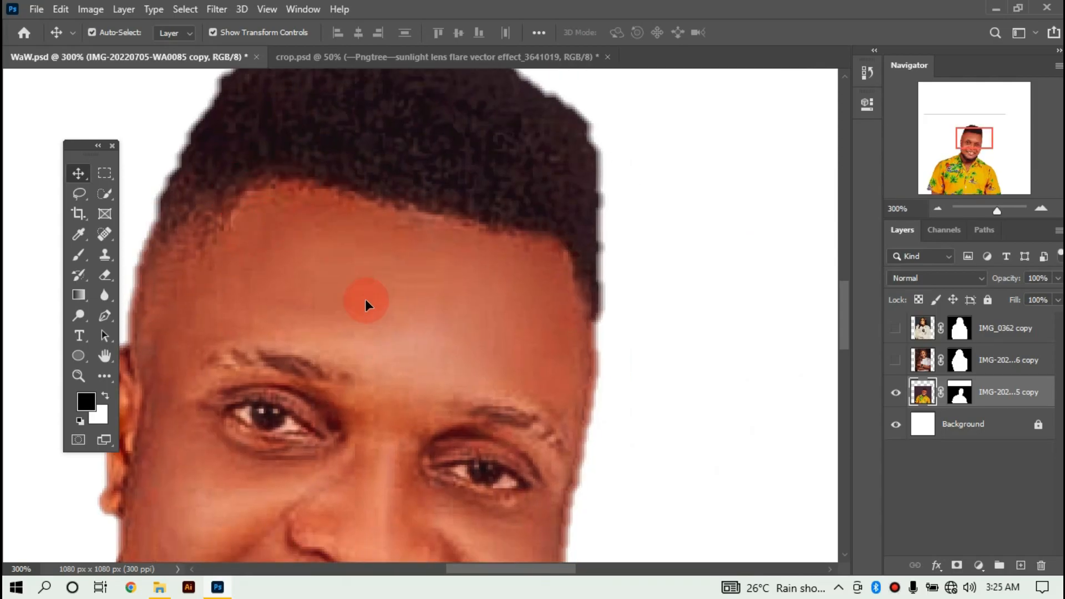
{"action": "key", "text": "ctrl+plus"}
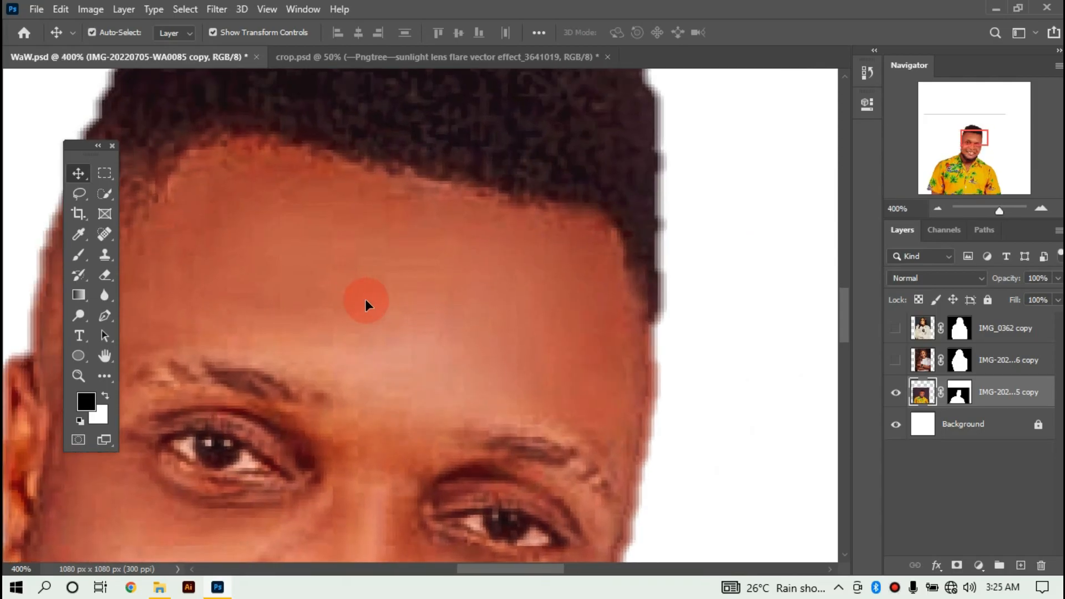
Erase the grey fringe along the right edges of the man's hair and face.
{"action": "key", "text": "e"}
{"action": "key", "text": "bracketleft"}
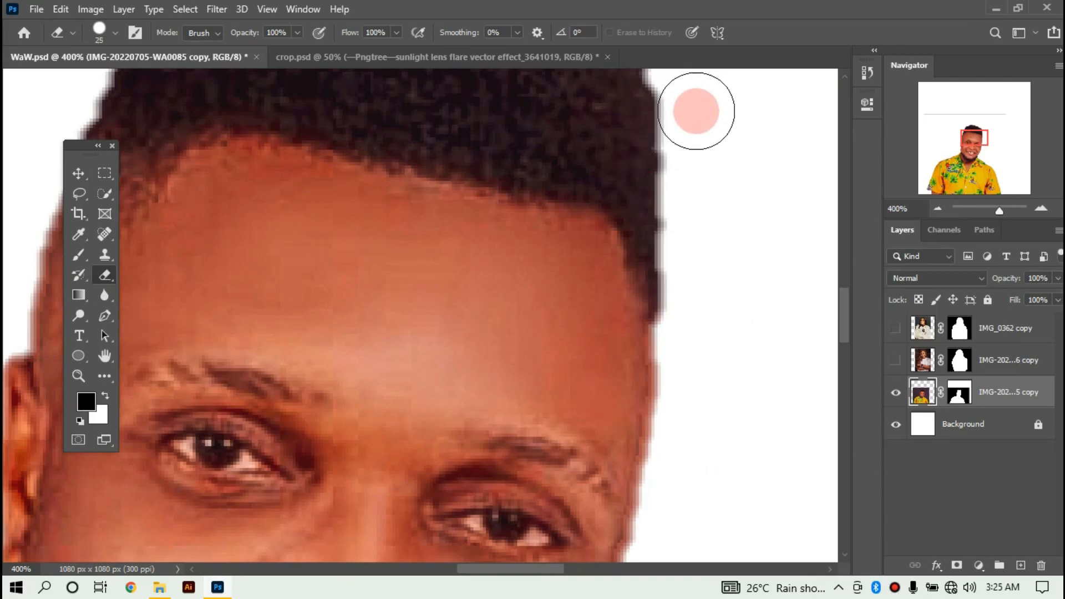
{"action": "key", "text": "bracketleft"}
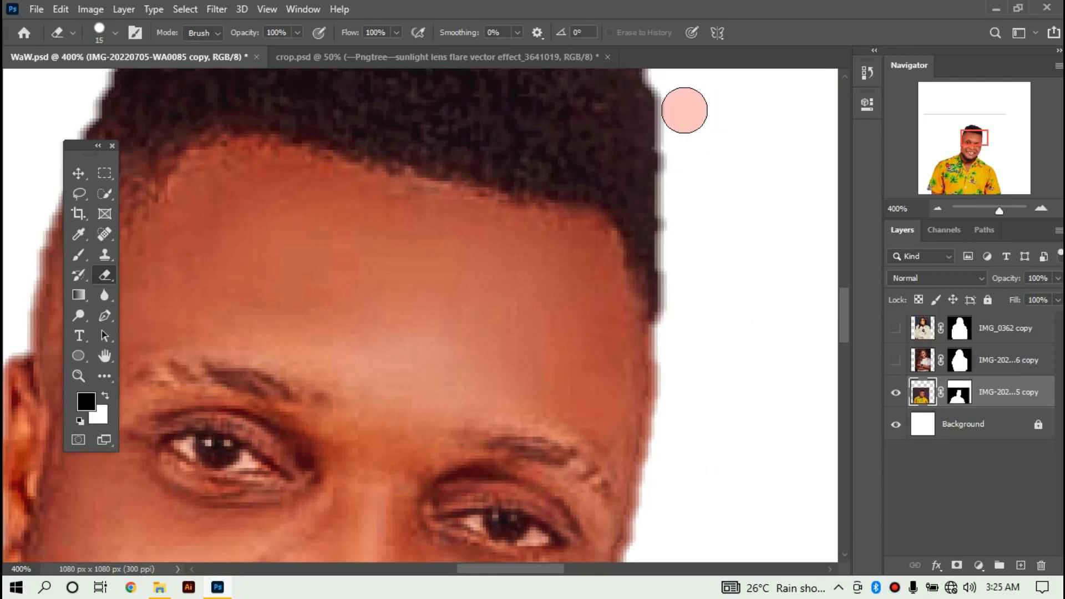
{"action": "left_click_drag", "start_coordinate": [685, 108], "coordinate": [671, 450]}
{"action": "scroll", "coordinate": [566, 437], "scroll_direction": "right", "scroll_amount": 2}
{"action": "scroll", "coordinate": [566, 438], "scroll_direction": "down", "scroll_amount": 3}
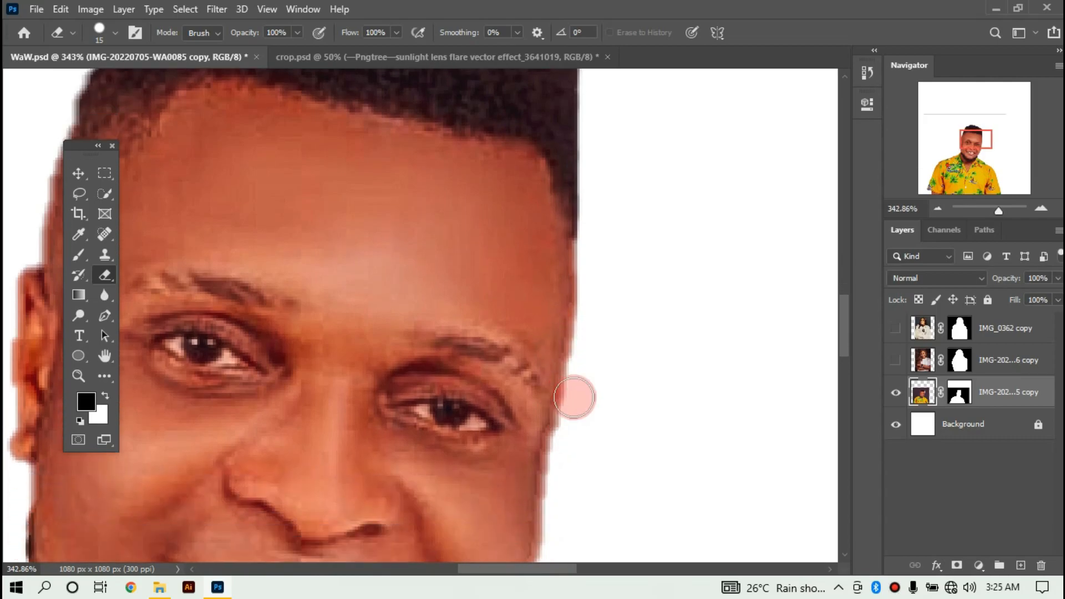
{"action": "scroll", "coordinate": [590, 254], "scroll_direction": "up", "scroll_amount": 5}
{"action": "mouse_move", "coordinate": [604, 231]}
{"action": "left_mouse_down"}
{"action": "mouse_move", "coordinate": [603, 395]}
{"action": "mouse_move", "coordinate": [593, 460]}
{"action": "mouse_move", "coordinate": [598, 375]}
{"action": "mouse_move", "coordinate": [575, 535]}
{"action": "left_mouse_up"}
{"action": "scroll", "coordinate": [583, 344], "scroll_direction": "down", "scroll_amount": 3}
{"action": "mouse_move", "coordinate": [580, 309]}
{"action": "left_mouse_down"}
{"action": "mouse_move", "coordinate": [542, 485]}
{"action": "mouse_move", "coordinate": [525, 508]}
{"action": "left_mouse_up"}
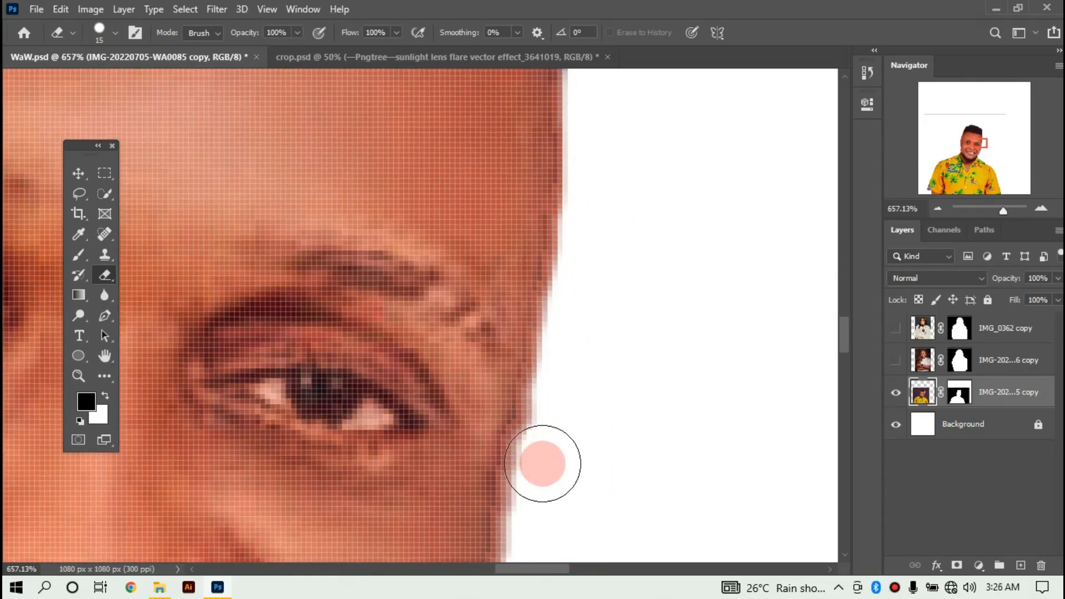
{"action": "left_click_drag", "start_coordinate": [580, 338], "coordinate": [544, 523]}
{"action": "scroll", "coordinate": [555, 376], "scroll_direction": "down", "scroll_amount": 5}
{"action": "mouse_move", "coordinate": [554, 257]}
{"action": "left_mouse_down"}
{"action": "mouse_move", "coordinate": [543, 278]}
{"action": "mouse_move", "coordinate": [523, 460]}
{"action": "left_mouse_up"}
{"action": "scroll", "coordinate": [508, 378], "scroll_direction": "down", "scroll_amount": 3}
{"action": "mouse_move", "coordinate": [504, 352]}
{"action": "left_mouse_down"}
{"action": "mouse_move", "coordinate": [494, 395]}
{"action": "mouse_move", "coordinate": [405, 547]}
{"action": "left_mouse_up"}
{"action": "scroll", "coordinate": [405, 547], "scroll_direction": "down", "scroll_amount": 3}
{"action": "left_click_drag", "start_coordinate": [406, 354], "coordinate": [372, 449]}
{"action": "scroll", "coordinate": [372, 449], "scroll_direction": "down", "scroll_amount": 5}
{"action": "scroll", "coordinate": [237, 238], "scroll_direction": "up", "scroll_amount": 8}
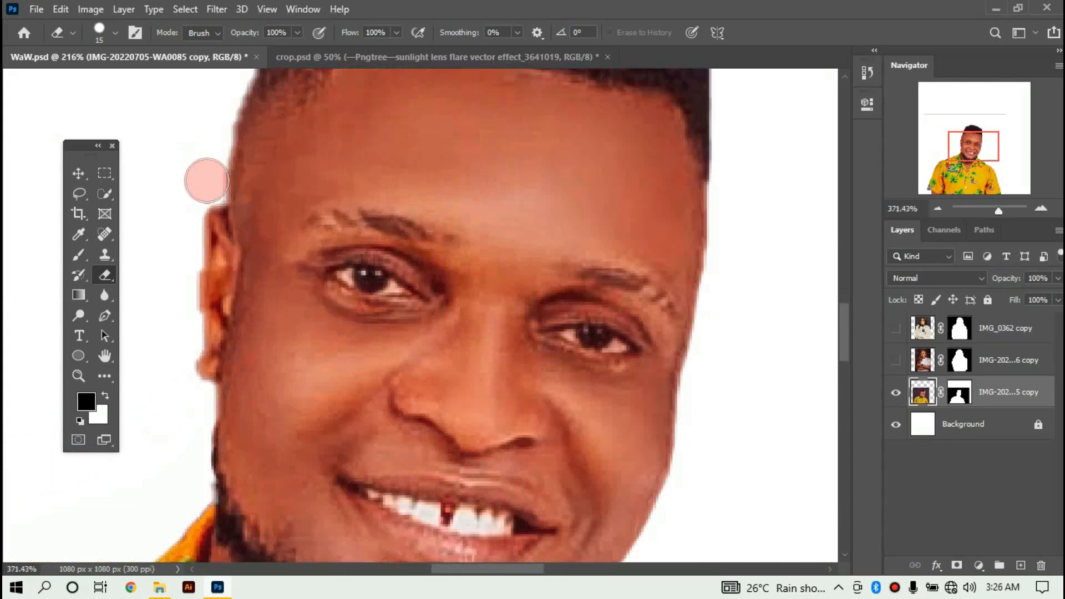
{"action": "scroll", "coordinate": [210, 140], "scroll_direction": "up", "scroll_amount": 5}
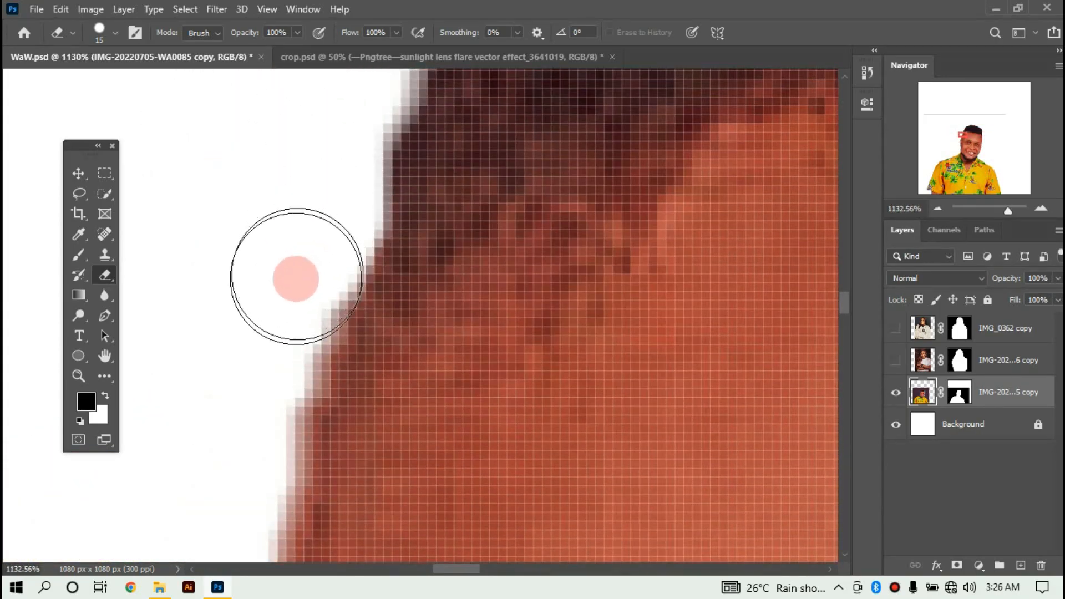
{"action": "scroll", "coordinate": [236, 443], "scroll_direction": "down", "scroll_amount": 4}
With a finer eraser, remove the pale fringe along the face's left edge and jaw corner.
{"action": "key", "text": "bracketleft"}
{"action": "key", "text": "bracketleft"}
{"action": "key", "text": "bracketleft"}
{"action": "key", "text": "bracketleft"}
{"action": "key", "text": "bracketleft"}
{"action": "key", "text": "bracketleft"}
{"action": "key", "text": "bracketleft"}
{"action": "key", "text": "bracketleft"}
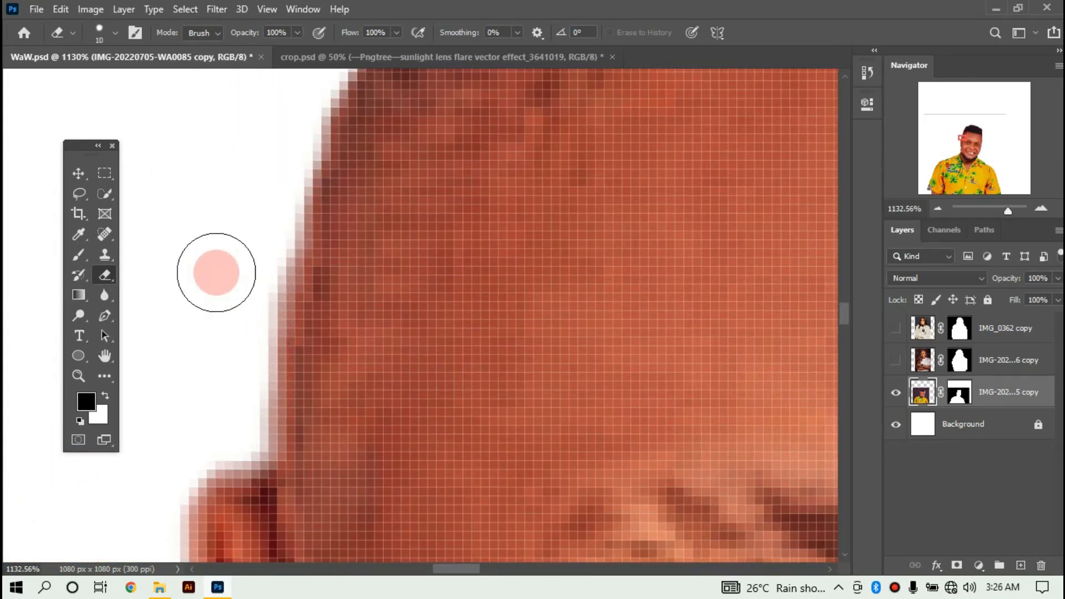
{"action": "key", "text": "bracketleft"}
{"action": "key", "text": "bracketleft"}
{"action": "key", "text": "bracketleft"}
{"action": "left_click_drag", "start_coordinate": [259, 297], "coordinate": [245, 439]}
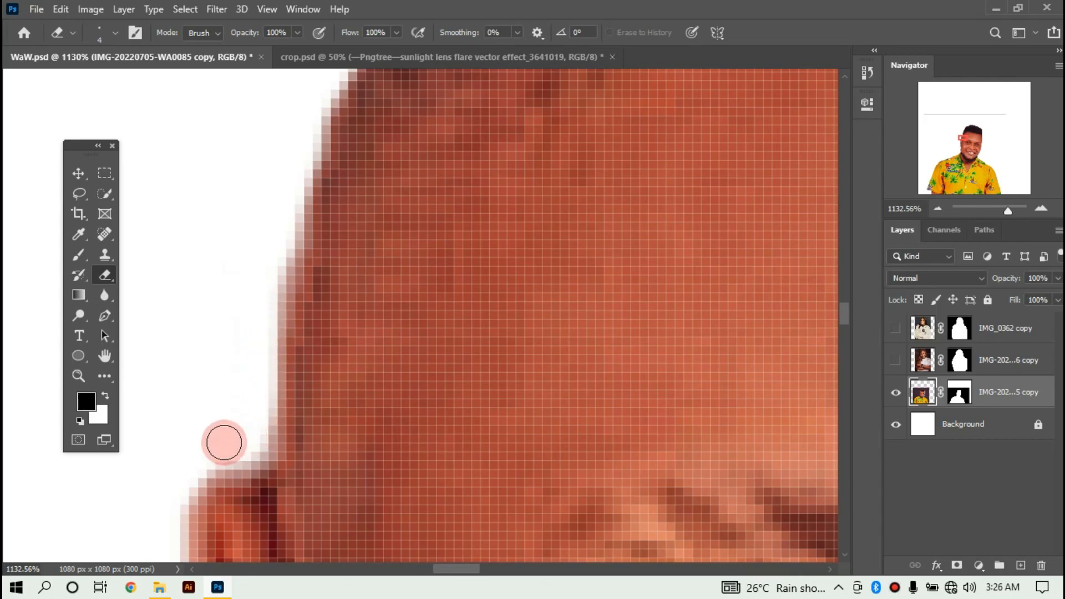
{"action": "scroll", "coordinate": [222, 424], "scroll_direction": "down", "scroll_amount": 3}
{"action": "mouse_move", "coordinate": [243, 306]}
{"action": "left_mouse_down"}
{"action": "mouse_move", "coordinate": [172, 335]}
{"action": "mouse_move", "coordinate": [168, 356]}
{"action": "mouse_move", "coordinate": [205, 317]}
{"action": "mouse_move", "coordinate": [180, 339]}
{"action": "mouse_move", "coordinate": [166, 383]}
{"action": "mouse_move", "coordinate": [165, 463]}
{"action": "mouse_move", "coordinate": [173, 384]}
{"action": "left_mouse_up"}
{"action": "scroll", "coordinate": [173, 383], "scroll_direction": "down", "scroll_amount": 5}
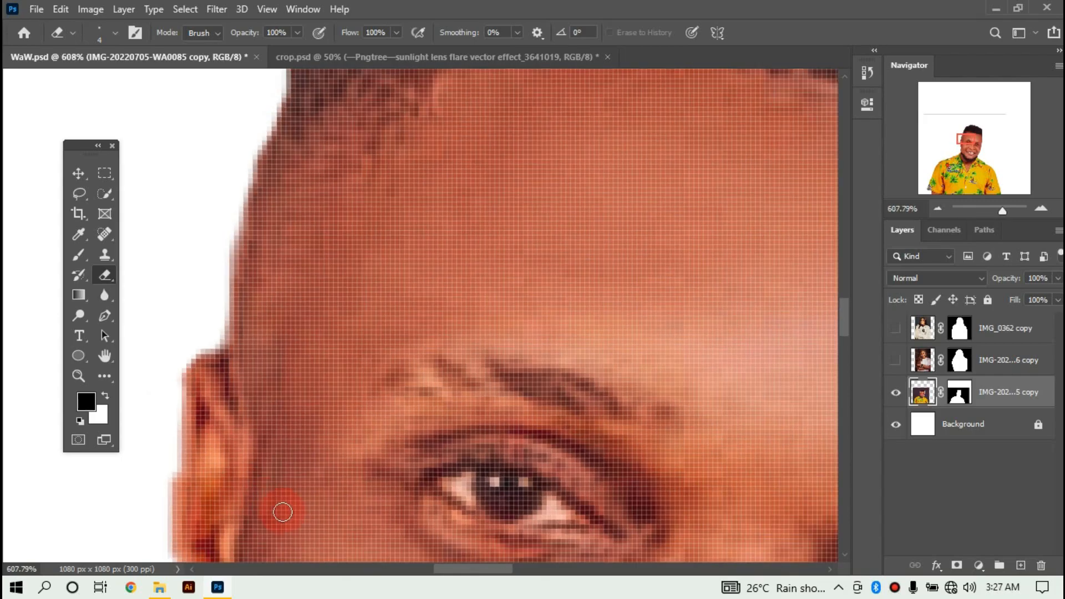
{"action": "scroll", "coordinate": [302, 421], "scroll_direction": "left", "scroll_amount": 3}
{"action": "scroll", "coordinate": [288, 516], "scroll_direction": "down", "scroll_amount": 3}
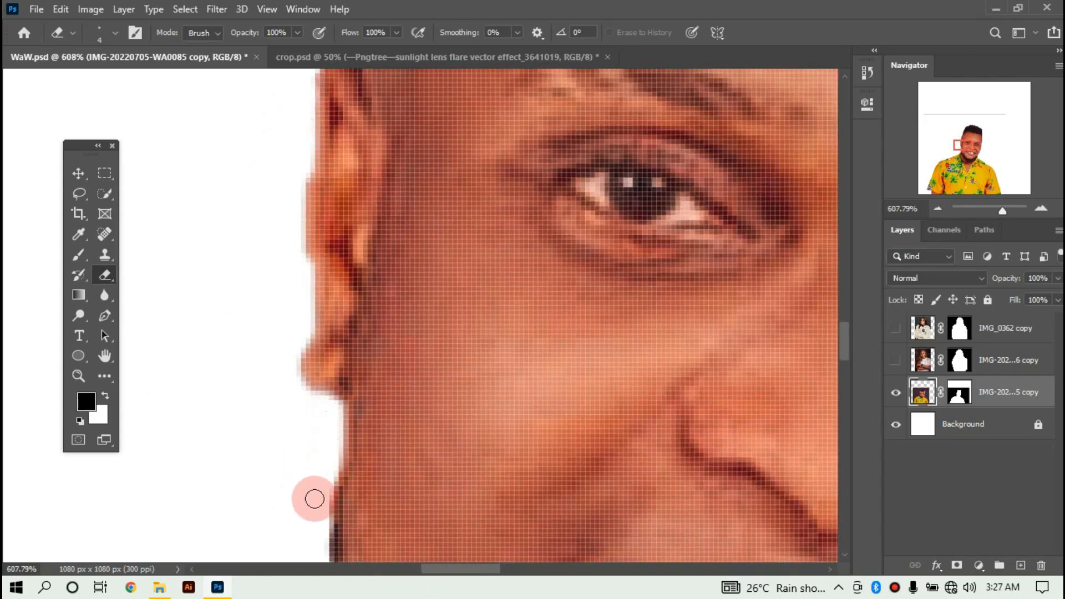
{"action": "scroll", "coordinate": [314, 507], "scroll_direction": "down", "scroll_amount": 3}
{"action": "scroll", "coordinate": [293, 517], "scroll_direction": "down", "scroll_amount": 3}
{"action": "scroll", "coordinate": [318, 314], "scroll_direction": "down", "scroll_amount": 8}
{"action": "scroll", "coordinate": [318, 315], "scroll_direction": "down", "scroll_amount": 1}
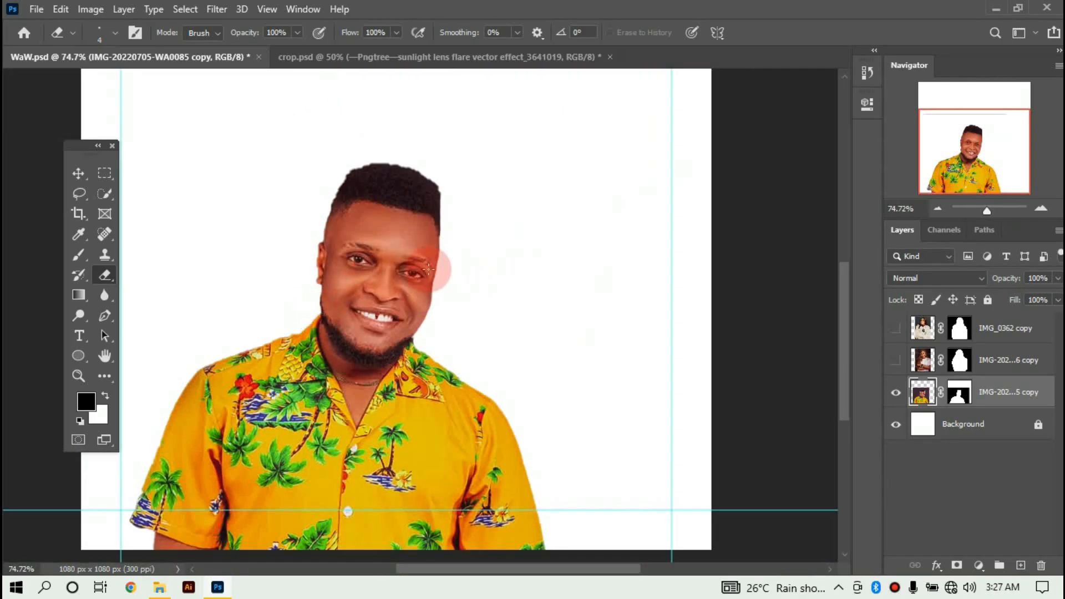
{"action": "scroll", "coordinate": [392, 181], "scroll_direction": "up", "scroll_amount": 8}
{"action": "mouse_move", "coordinate": [562, 201]}
{"action": "left_mouse_down"}
{"action": "mouse_move", "coordinate": [669, 283]}
{"action": "mouse_move", "coordinate": [684, 321]}
{"action": "left_mouse_up"}
{"action": "left_click_drag", "start_coordinate": [520, 570], "coordinate": [499, 570]}
{"action": "mouse_move", "coordinate": [427, 153]}
{"action": "left_mouse_down"}
{"action": "mouse_move", "coordinate": [340, 187]}
{"action": "mouse_move", "coordinate": [217, 388]}
{"action": "left_mouse_up"}
Zoom back out, hide the man's portrait, and show and select the braided-hair woman's layer.
{"action": "key", "text": "ctrl+minus"}
{"action": "key", "text": "ctrl+minus"}
{"action": "key", "text": "ctrl+minus"}
{"action": "key", "text": "ctrl+minus"}
{"action": "key", "text": "ctrl+minus"}
{"action": "key", "text": "ctrl+minus"}
{"action": "key", "text": "ctrl+minus"}
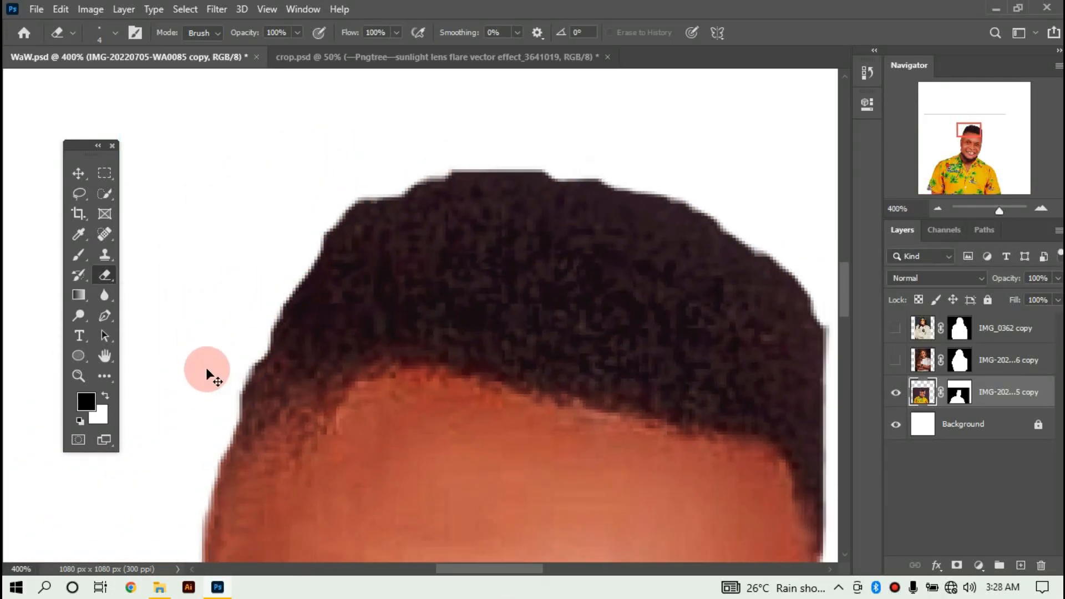
{"action": "key", "text": "ctrl+plus"}
{"action": "key", "text": "v"}
{"action": "left_click_drag", "start_coordinate": [399, 369], "coordinate": [414, 248]}
{"action": "left_click", "coordinate": [896, 393]}
{"action": "left_click", "coordinate": [896, 360]}
{"action": "left_click", "coordinate": [1009, 360]}
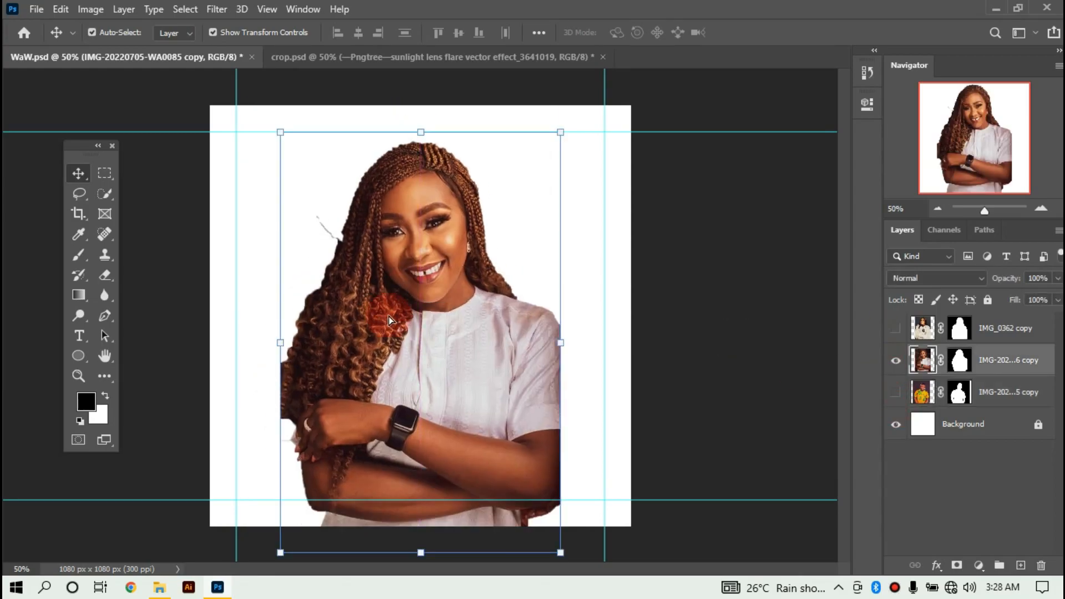
Erase the stray grey stroke beside the braided-hair woman's hair.
{"action": "left_click", "coordinate": [337, 276]}
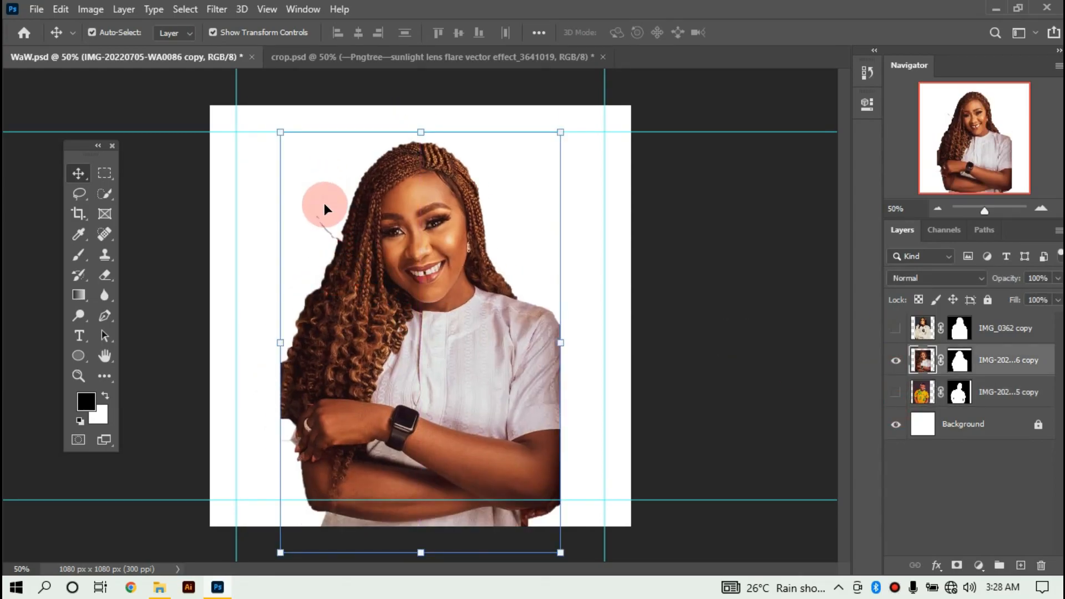
{"action": "key", "text": "e"}
{"action": "left_click_drag", "start_coordinate": [320, 218], "coordinate": [330, 231]}
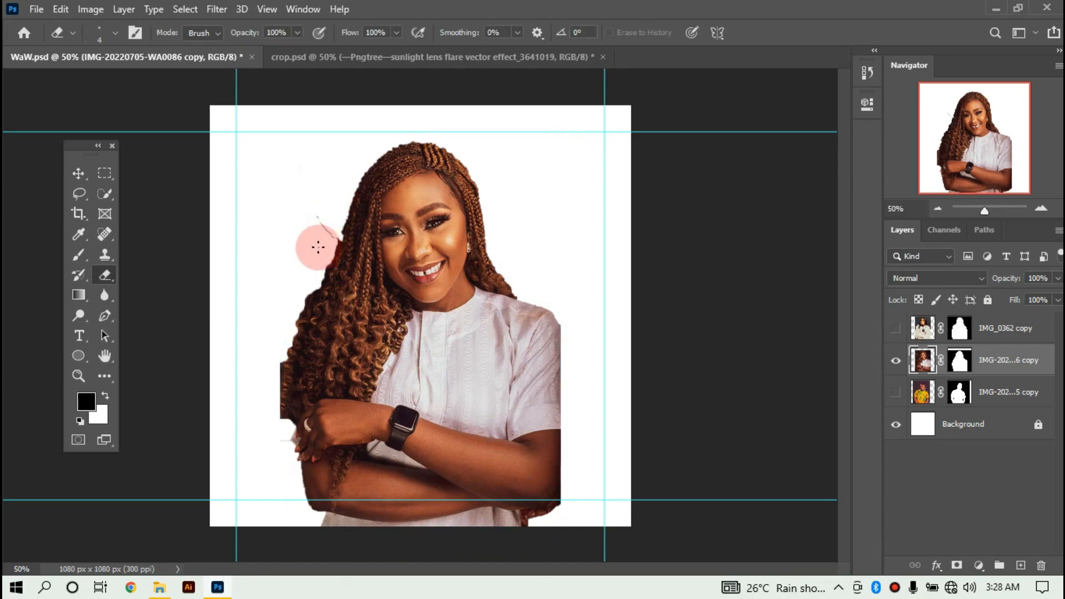
{"action": "scroll", "coordinate": [318, 247], "scroll_direction": "up", "scroll_amount": 9}
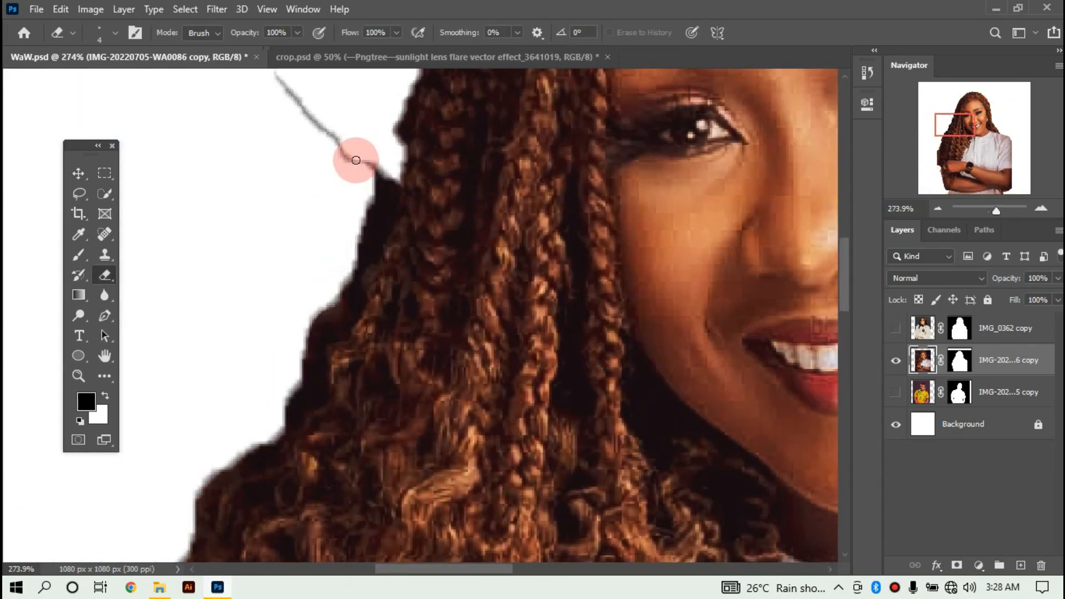
{"action": "left_click_drag", "start_coordinate": [356, 161], "coordinate": [374, 169]}
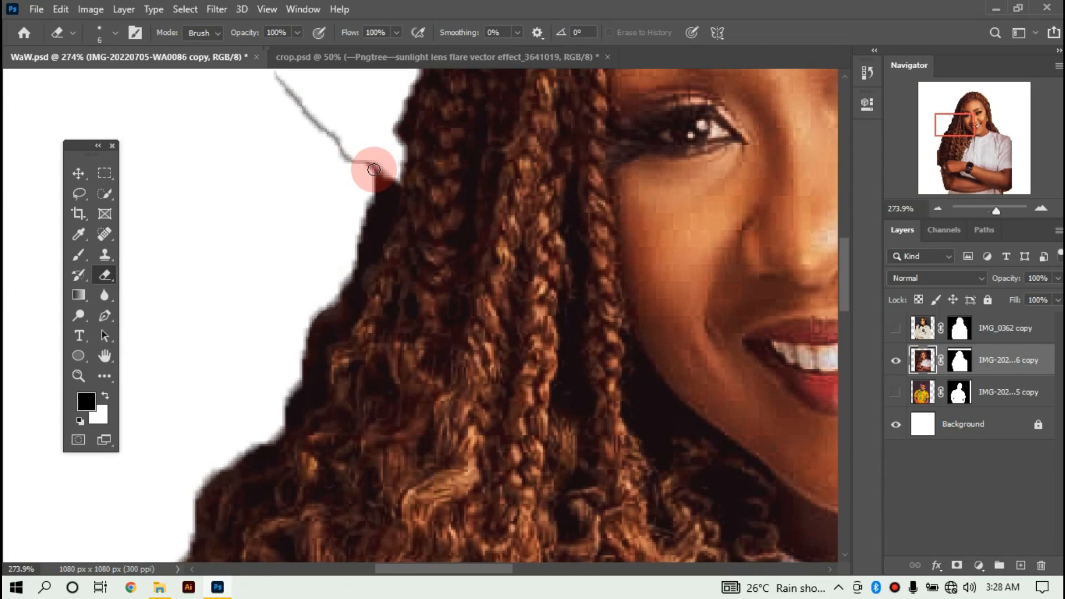
{"action": "key", "text": "bracketright"}
{"action": "key", "text": "bracketright"}
{"action": "key", "text": "ctrl+minus"}
{"action": "key", "text": "ctrl+minus"}
{"action": "key", "text": "bracketright"}
{"action": "key", "text": "bracketright"}
{"action": "key", "text": "bracketright"}
{"action": "key", "text": "bracketright"}
{"action": "key", "text": "bracketright"}
{"action": "mouse_move", "coordinate": [364, 217]}
{"action": "left_mouse_down"}
{"action": "mouse_move", "coordinate": [394, 263]}
{"action": "mouse_move", "coordinate": [381, 291]}
{"action": "mouse_move", "coordinate": [398, 261]}
{"action": "left_mouse_up"}
Trim the fringe along her hand and lower-left arm, then switch to IMG_0362 copy.
{"action": "scroll", "coordinate": [264, 345], "scroll_direction": "down", "scroll_amount": 3}
{"action": "mouse_move", "coordinate": [264, 345]}
{"action": "left_mouse_down"}
{"action": "mouse_move", "coordinate": [277, 378]}
{"action": "mouse_move", "coordinate": [276, 458]}
{"action": "mouse_move", "coordinate": [306, 504]}
{"action": "left_mouse_up"}
{"action": "key", "text": "bracketleft"}
{"action": "key", "text": "bracketleft"}
{"action": "key", "text": "bracketleft"}
{"action": "key", "text": "bracketleft"}
{"action": "key", "text": "bracketleft"}
{"action": "left_click", "coordinate": [315, 531]}
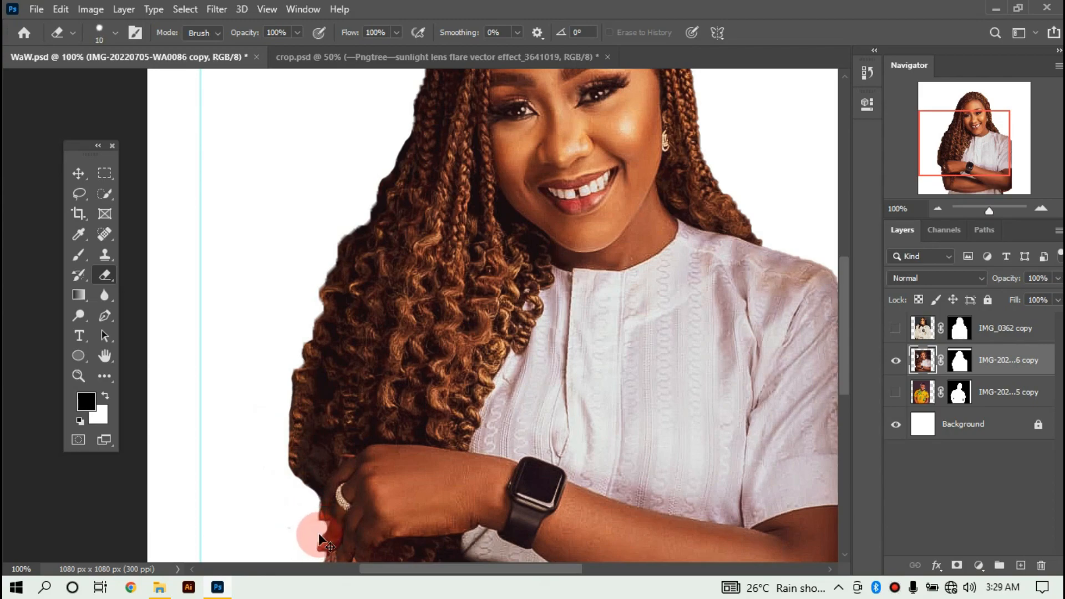
{"action": "key", "text": "ctrl+minus"}
{"action": "key", "text": "ctrl+minus"}
{"action": "left_click_drag", "start_coordinate": [255, 510], "coordinate": [407, 434]}
{"action": "mouse_move", "coordinate": [253, 280]}
{"action": "left_mouse_down"}
{"action": "mouse_move", "coordinate": [260, 315]}
{"action": "mouse_move", "coordinate": [276, 429]}
{"action": "mouse_move", "coordinate": [319, 521]}
{"action": "mouse_move", "coordinate": [260, 273]}
{"action": "mouse_move", "coordinate": [292, 465]}
{"action": "mouse_move", "coordinate": [323, 520]}
{"action": "mouse_move", "coordinate": [367, 540]}
{"action": "left_mouse_up"}
{"action": "key", "text": "ctrl+minus"}
{"action": "key", "text": "ctrl+minus"}
{"action": "key", "text": "ctrl+minus"}
{"action": "key", "text": "ctrl+minus"}
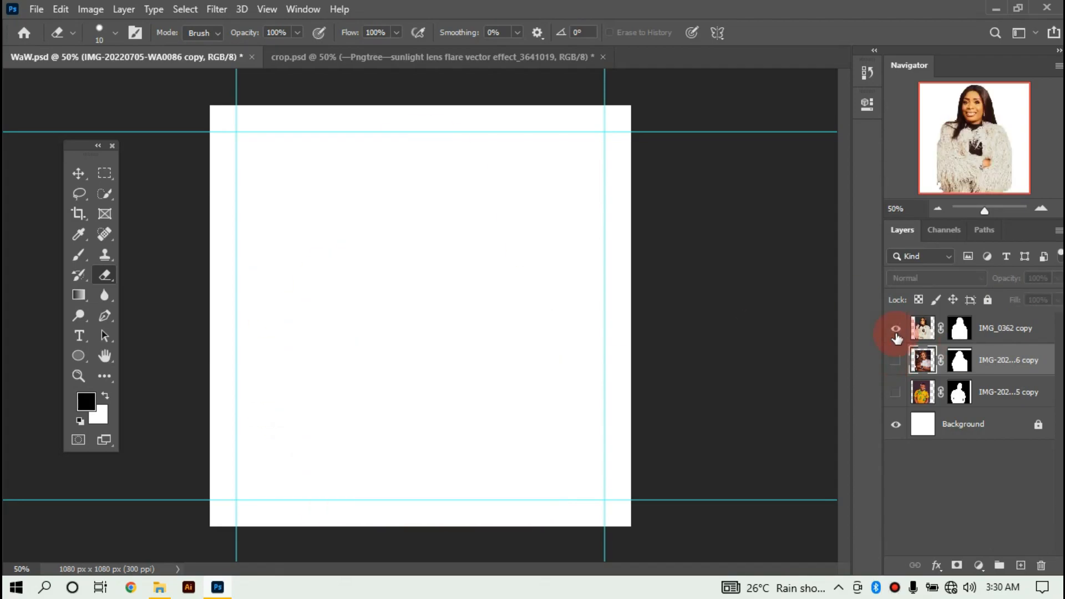
{"action": "left_click", "coordinate": [896, 327]}
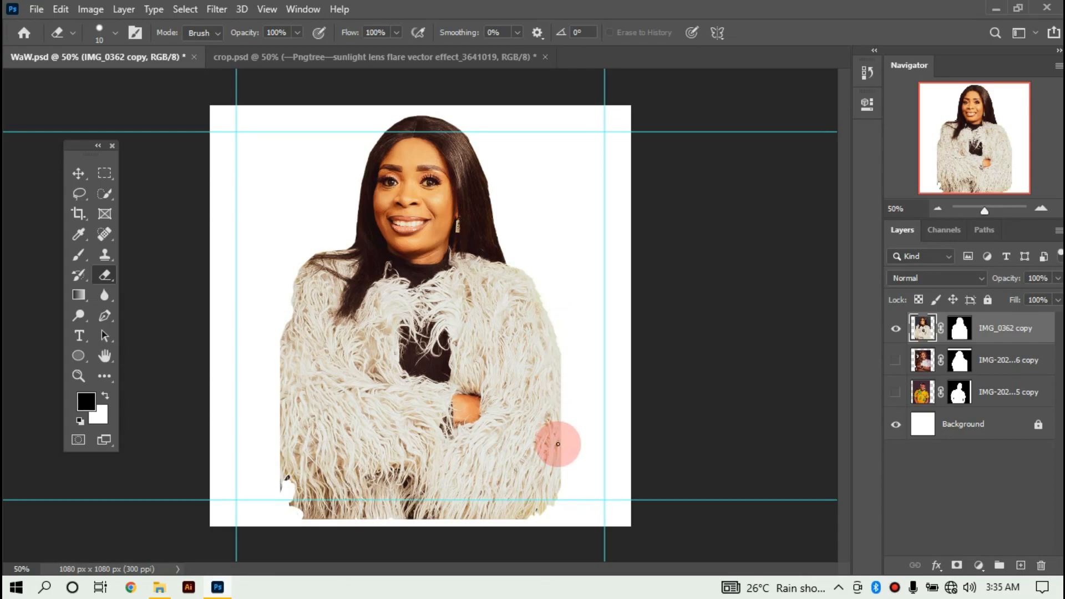
Zoom in and erase the stray fur fragments along the fur-jacket woman's lower edges.
{"action": "key", "text": "ctrl+plus"}
{"action": "key", "text": "ctrl+plus"}
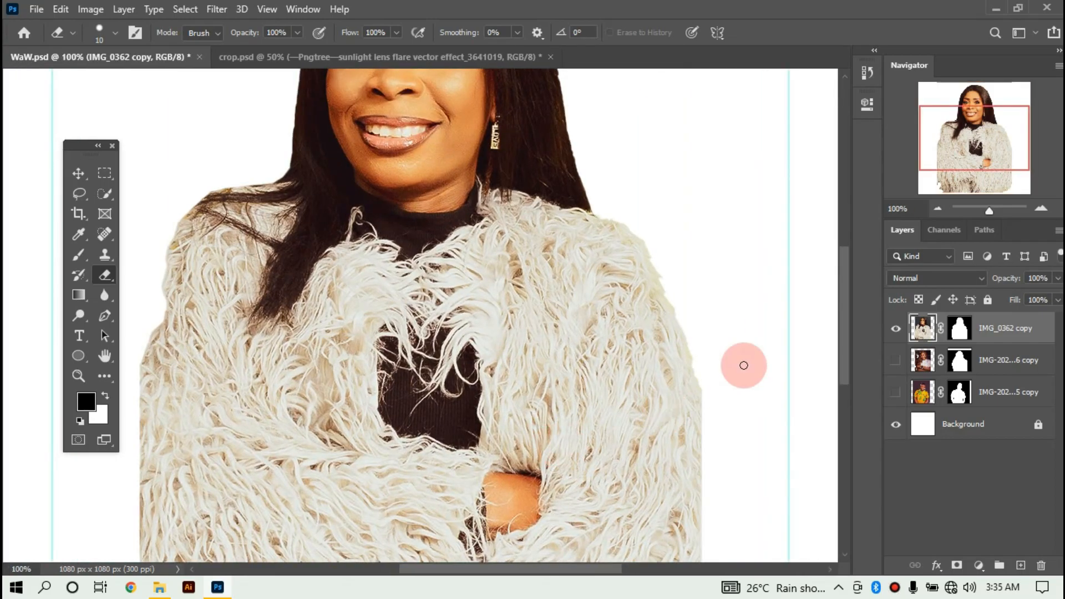
{"action": "left_click_drag", "start_coordinate": [843, 295], "coordinate": [838, 340]}
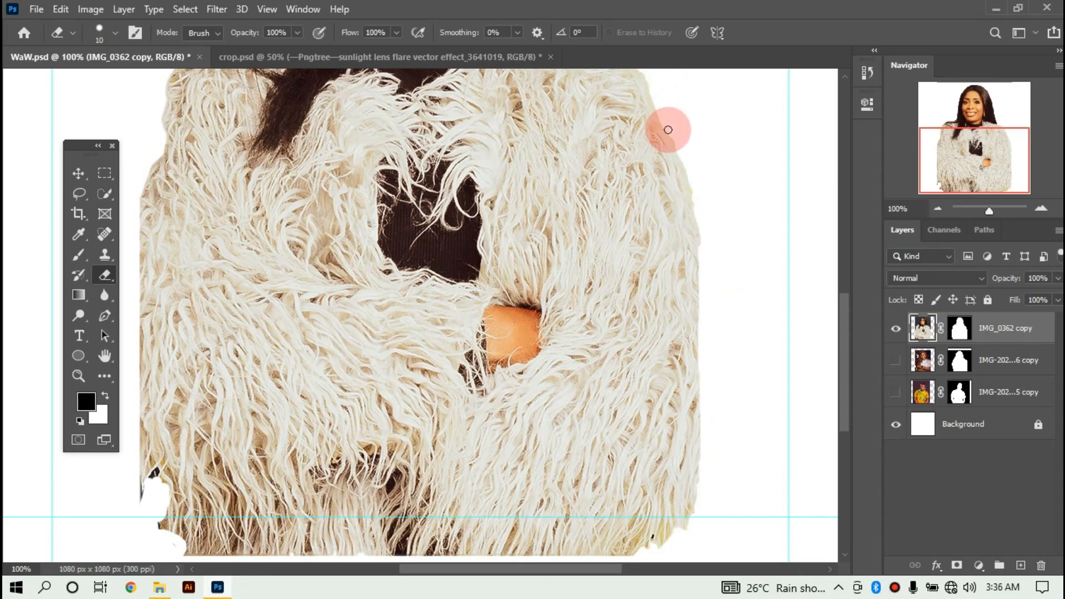
{"action": "mouse_move", "coordinate": [701, 368]}
{"action": "left_mouse_down"}
{"action": "mouse_move", "coordinate": [699, 446]}
{"action": "mouse_move", "coordinate": [660, 538]}
{"action": "mouse_move", "coordinate": [704, 504]}
{"action": "left_mouse_up"}
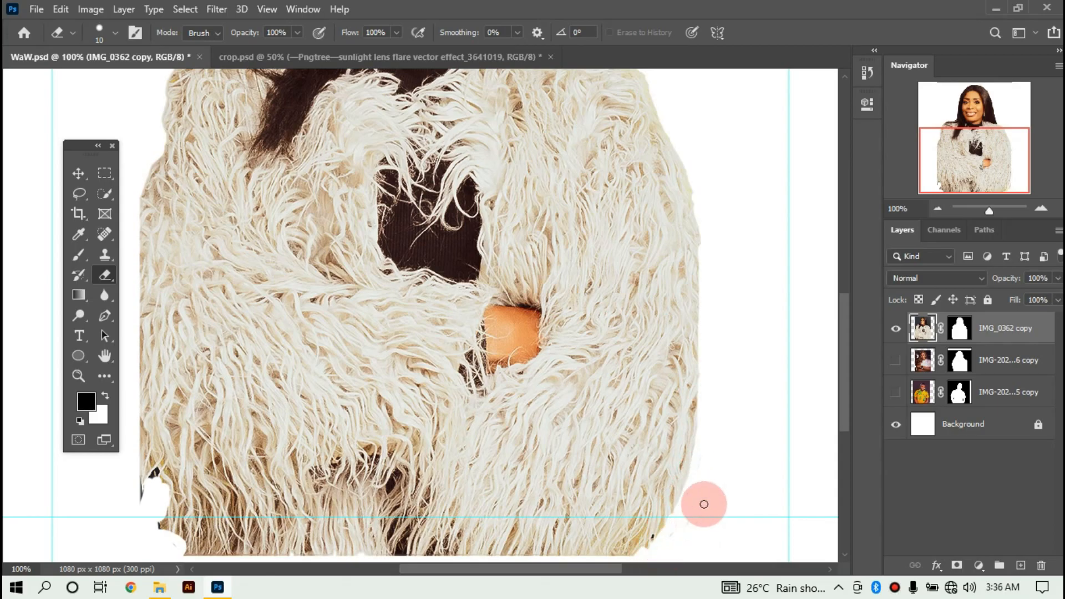
{"action": "key", "text": "ctrl+minus"}
{"action": "key", "text": "ctrl+minus"}
{"action": "key", "text": "ctrl+plus"}
{"action": "left_click_drag", "start_coordinate": [401, 570], "coordinate": [345, 571]}
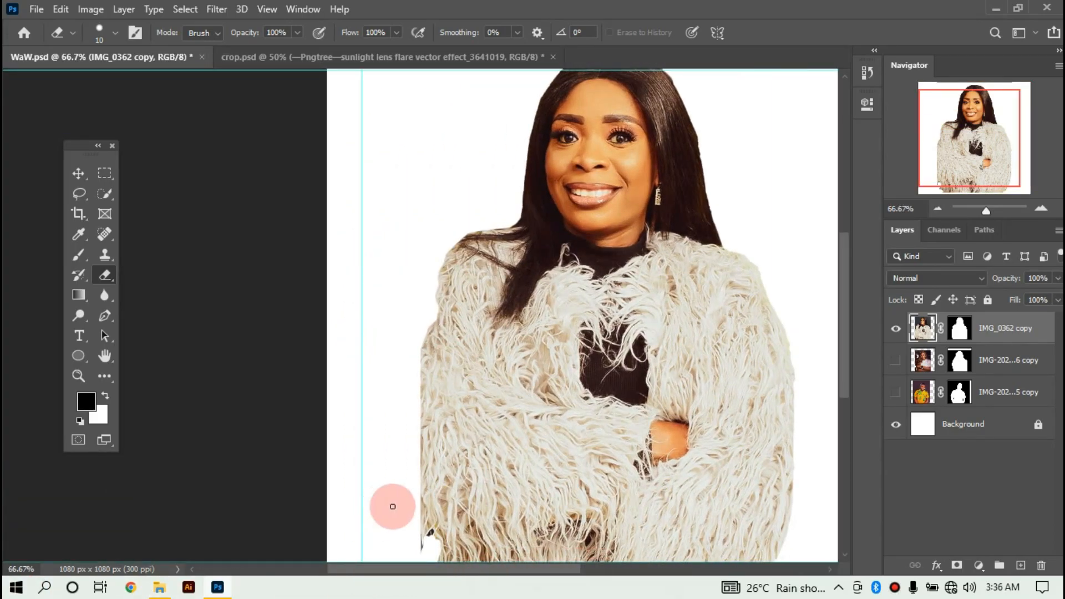
{"action": "scroll", "coordinate": [385, 506], "scroll_direction": "up", "scroll_amount": 5}
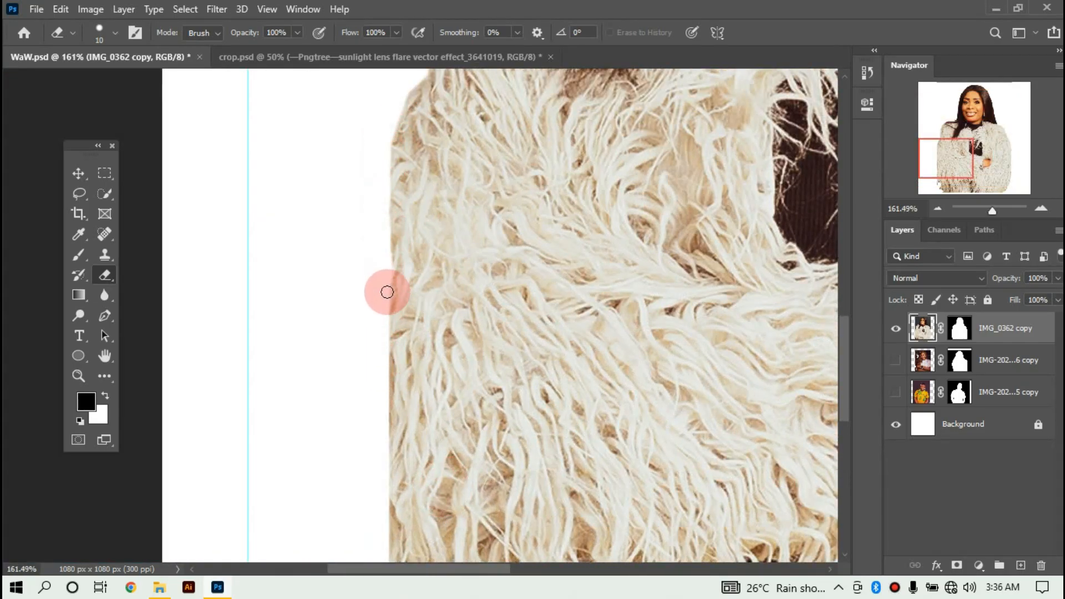
{"action": "scroll", "coordinate": [397, 500], "scroll_direction": "down", "scroll_amount": 3}
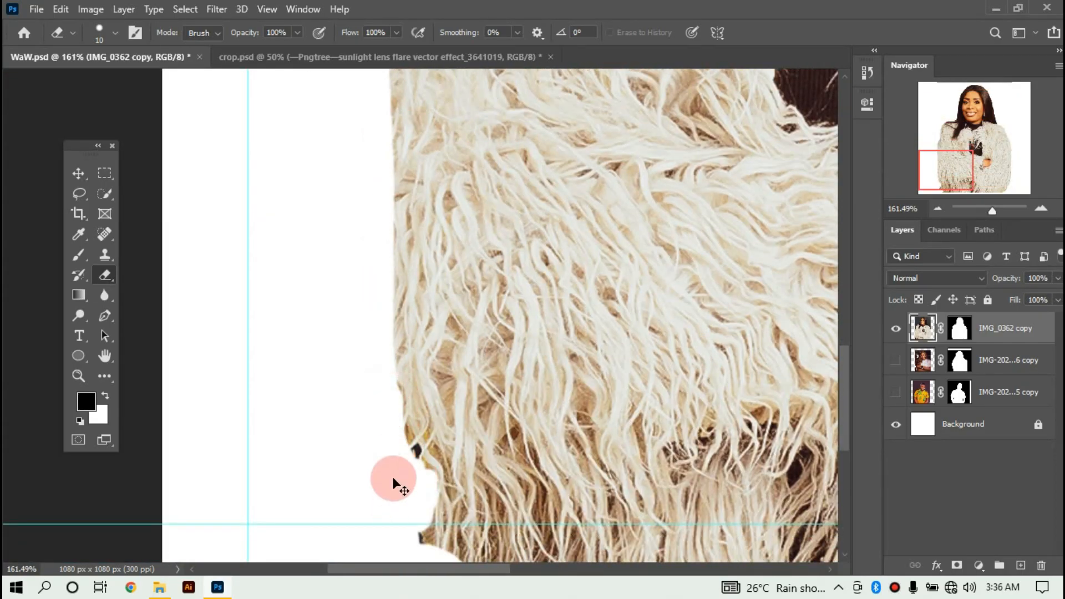
{"action": "scroll", "coordinate": [394, 485], "scroll_direction": "down", "scroll_amount": 4}
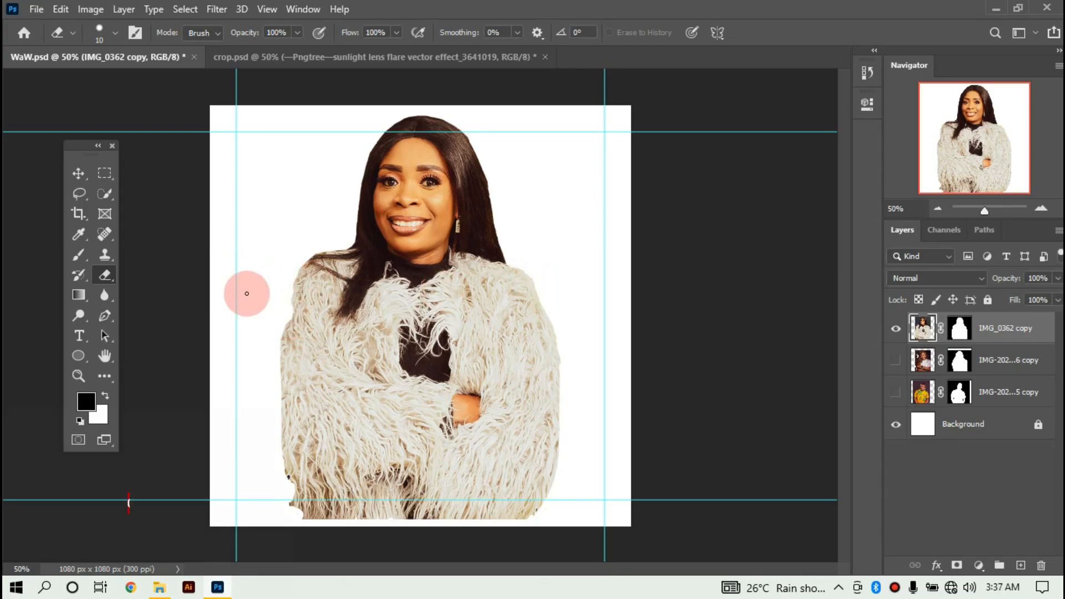
{"action": "left_click", "coordinate": [78, 174]}
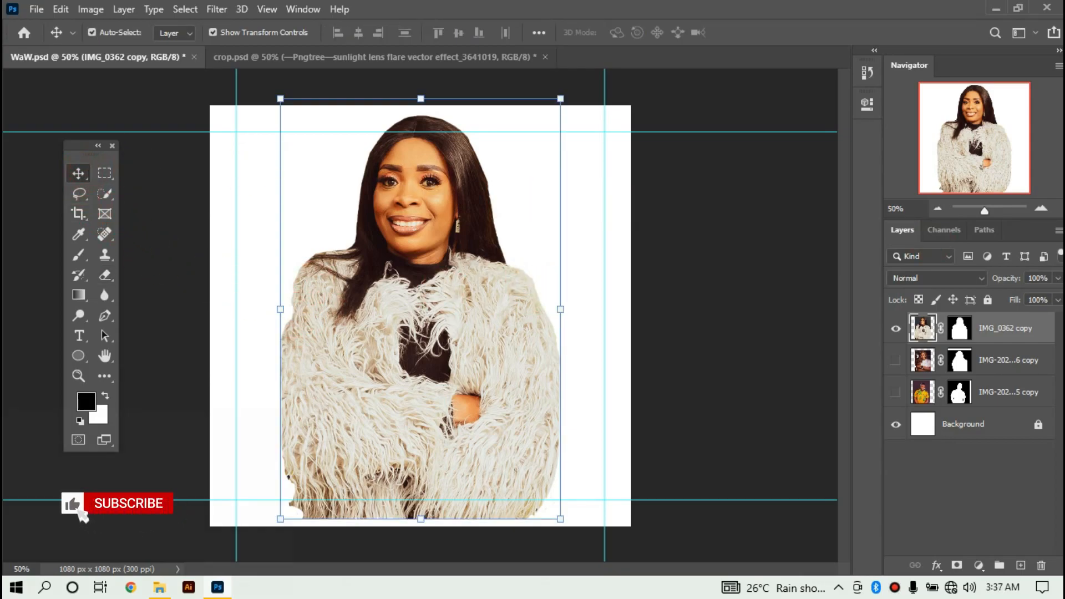
Select all three portrait layers, unhide the man's photo, and scale them together to about 58%.
{"action": "left_click", "coordinate": [1010, 360], "text": "shift"}
{"action": "left_click", "coordinate": [916, 384], "text": "shift"}
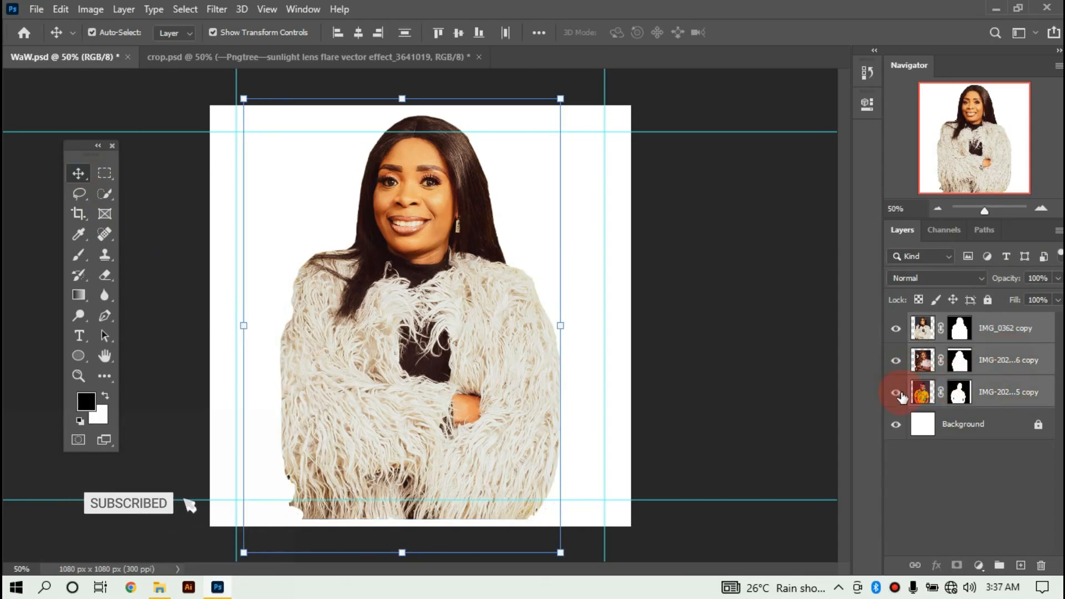
{"action": "left_click", "coordinate": [896, 392]}
{"action": "left_click_drag", "start_coordinate": [561, 99], "coordinate": [568, 239]}
{"action": "left_click", "coordinate": [784, 33]}
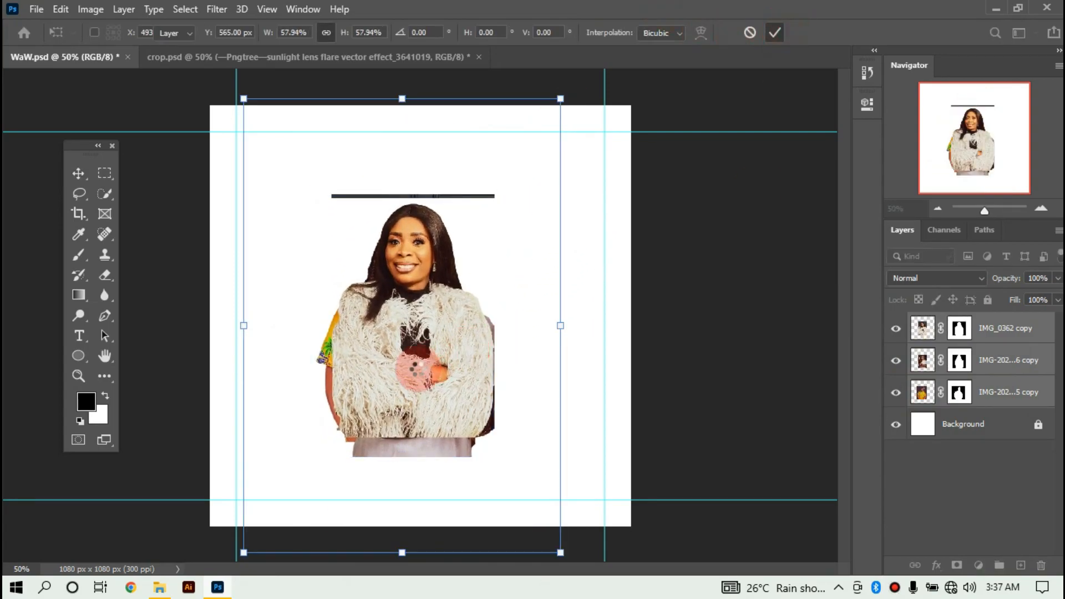
On the fur-coat woman's layer, marquee the thin dark bar above her and delete it.
{"action": "left_click", "coordinate": [105, 175]}
{"action": "left_click_drag", "start_coordinate": [305, 167], "coordinate": [505, 203]}
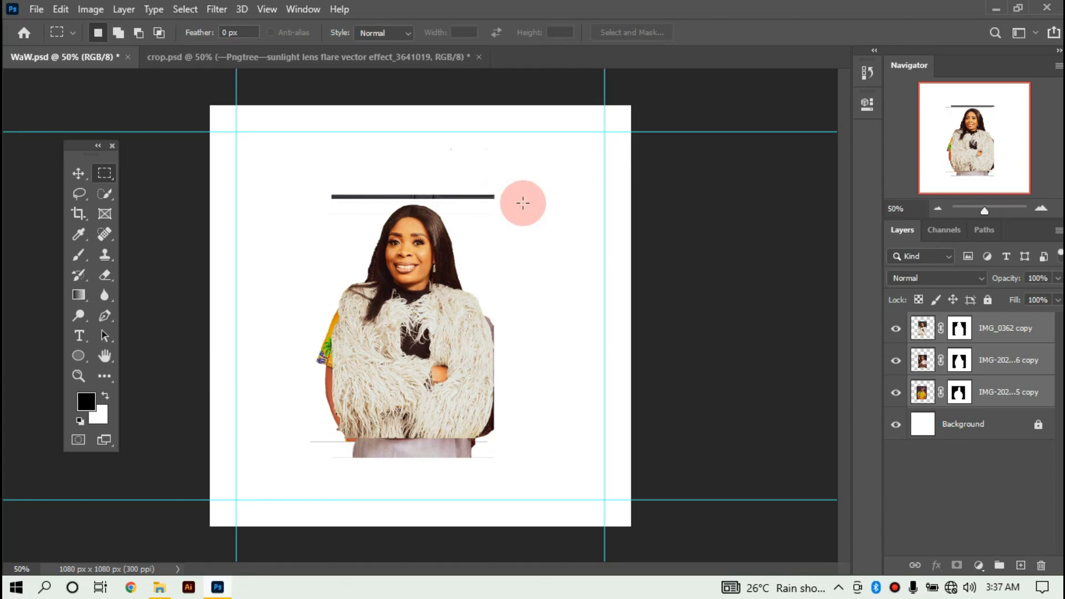
{"action": "left_click", "coordinate": [1049, 304]}
{"action": "left_click", "coordinate": [1041, 329]}
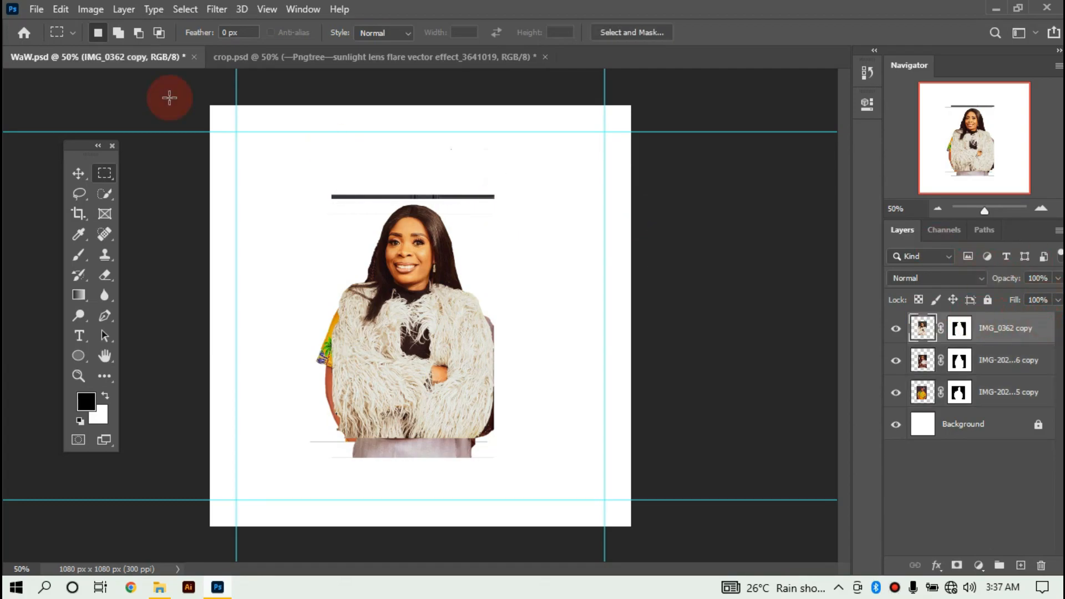
{"action": "left_click_drag", "start_coordinate": [326, 191], "coordinate": [515, 199]}
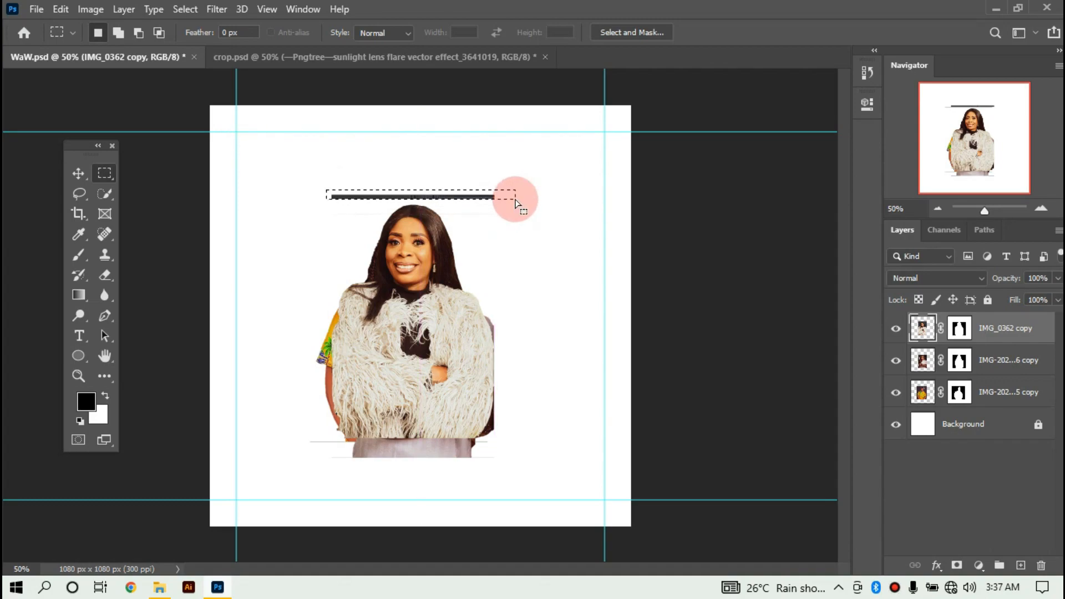
{"action": "key", "text": "Delete"}
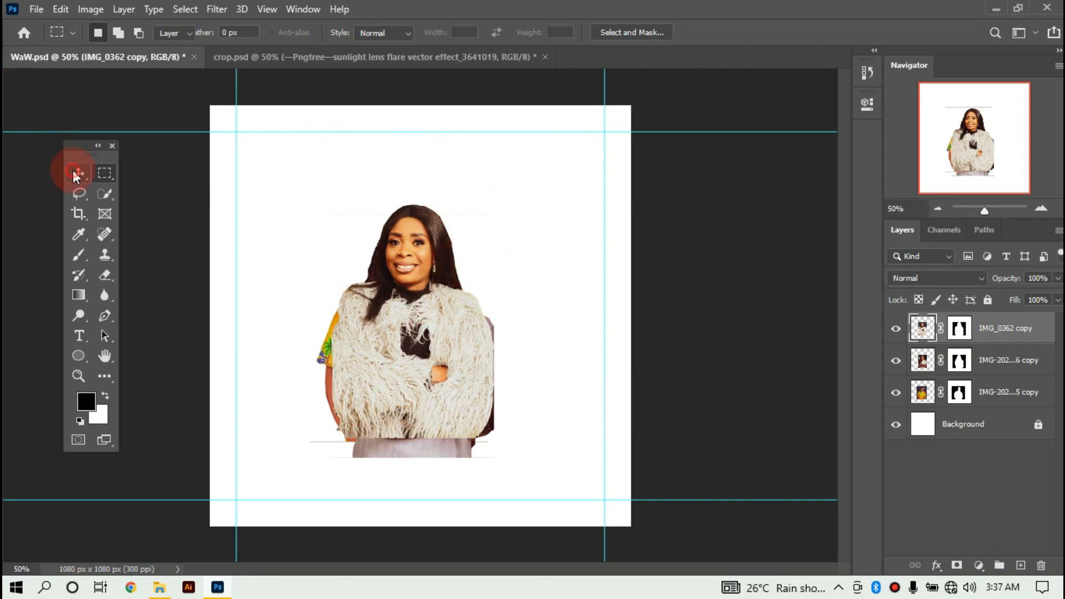
{"action": "left_click", "coordinate": [77, 173]}
Move the fur-coat woman down, the braided woman to the lower left, and the man right.
{"action": "left_click_drag", "start_coordinate": [437, 308], "coordinate": [451, 415]}
{"action": "left_click", "coordinate": [371, 232]}
{"action": "left_click_drag", "start_coordinate": [439, 230], "coordinate": [327, 128]}
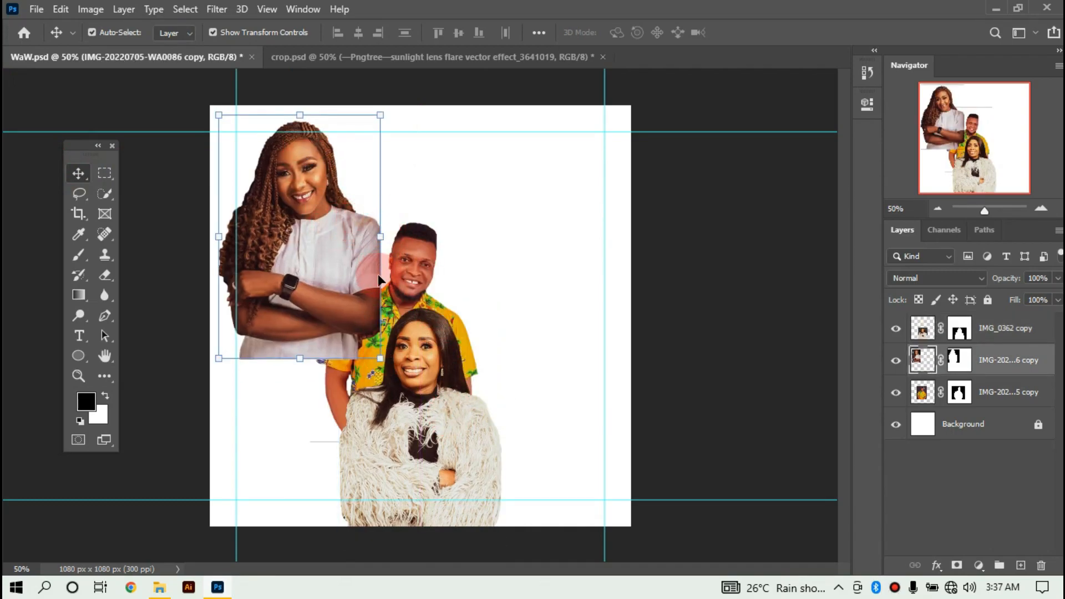
{"action": "left_click_drag", "start_coordinate": [325, 247], "coordinate": [338, 434]}
{"action": "left_click_drag", "start_coordinate": [385, 238], "coordinate": [529, 345]}
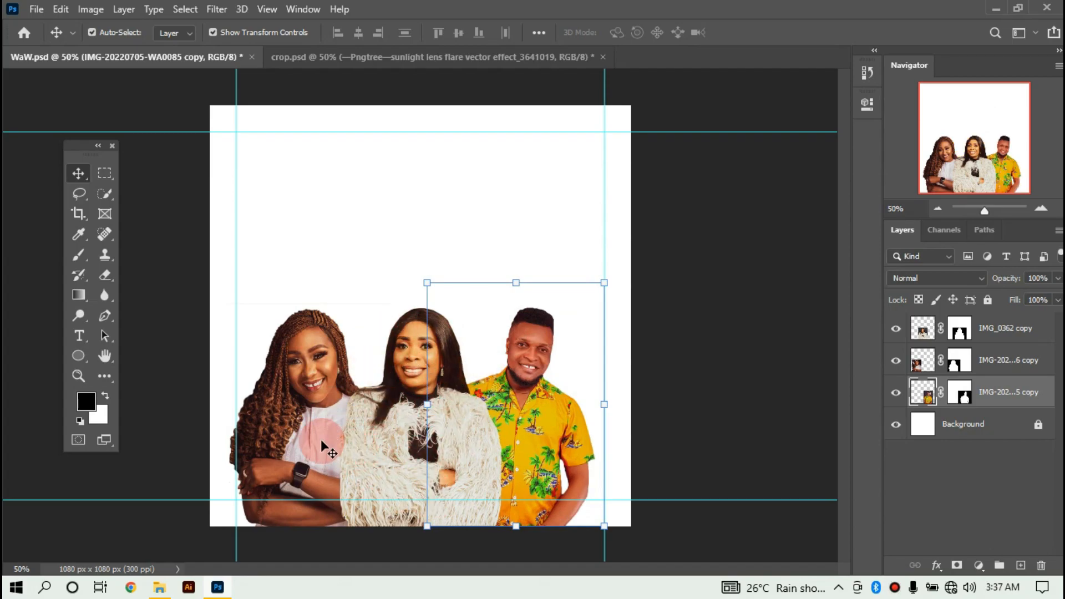
Scale the braided woman and man together to 77% and lower them onto the centre guide.
{"action": "left_click", "coordinate": [284, 403]}
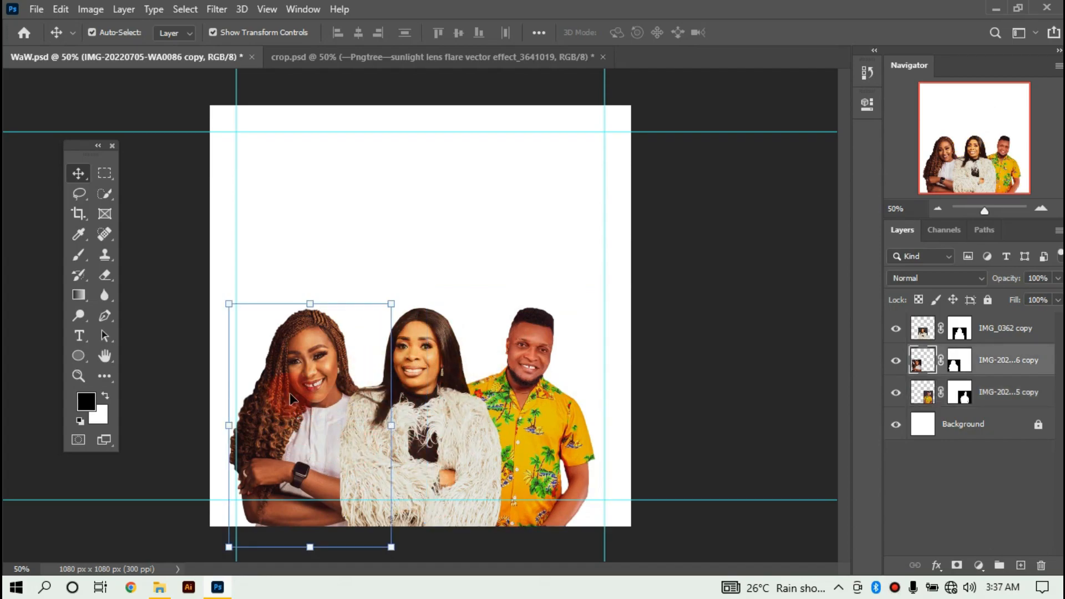
{"action": "left_click", "coordinate": [505, 383], "text": "shift"}
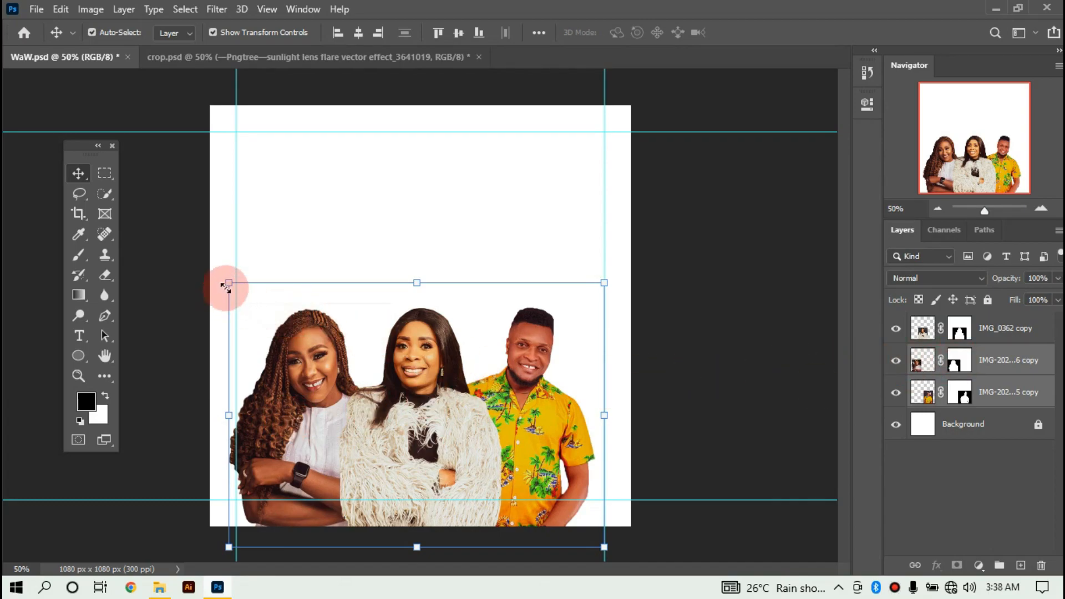
{"action": "left_click_drag", "start_coordinate": [229, 284], "coordinate": [271, 314]}
{"action": "left_click_drag", "start_coordinate": [306, 368], "coordinate": [305, 391]}
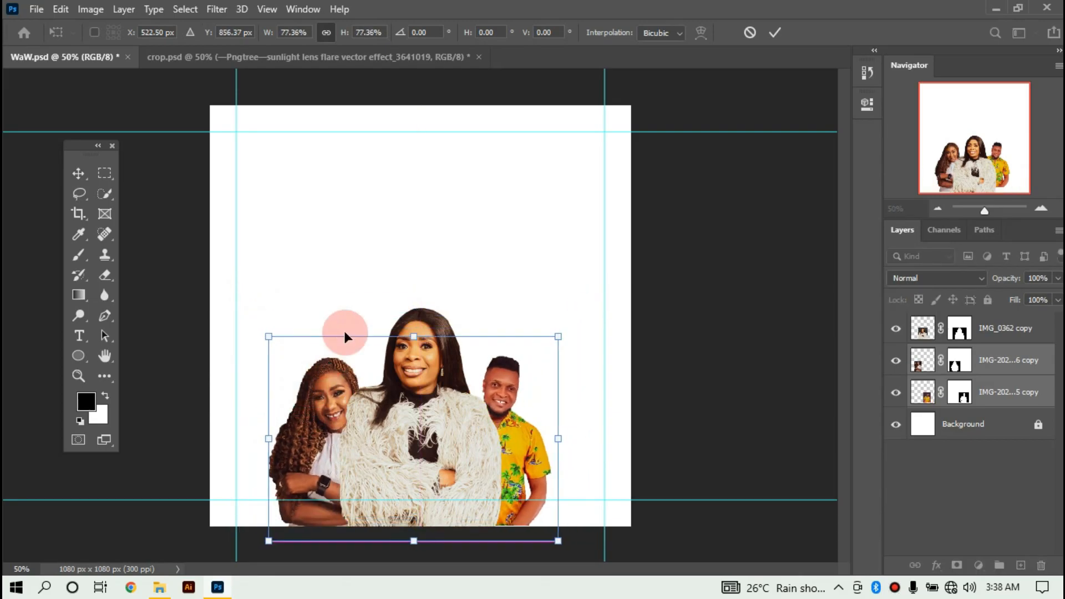
{"action": "left_click", "coordinate": [767, 34]}
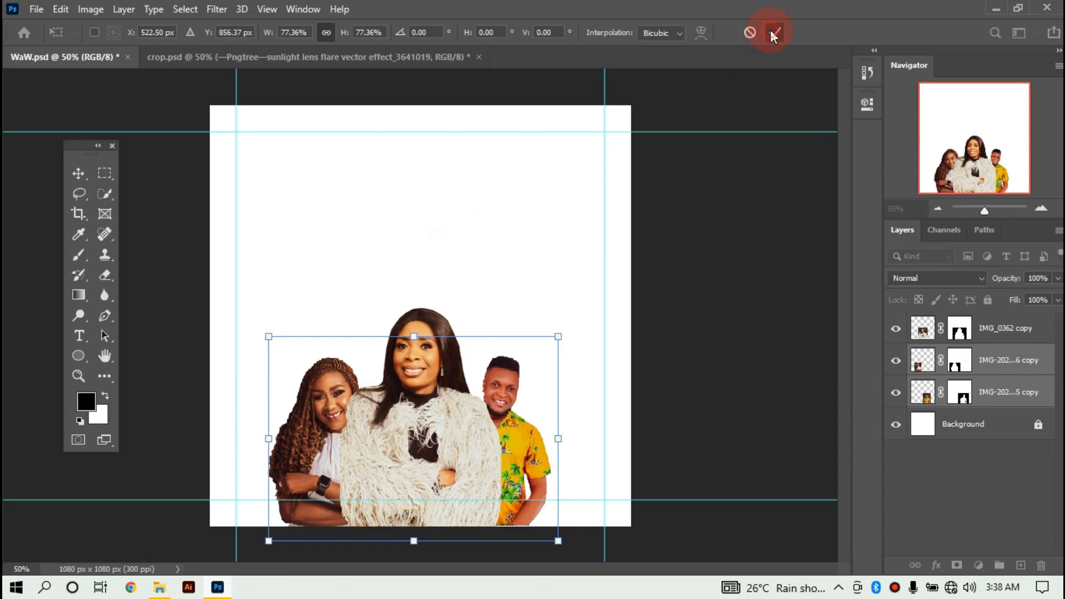
{"action": "left_click", "coordinate": [528, 300]}
{"action": "left_click", "coordinate": [384, 386]}
Shrink the fur-coat woman to about 95% and shift the braided woman slightly left.
{"action": "left_click", "coordinate": [408, 305]}
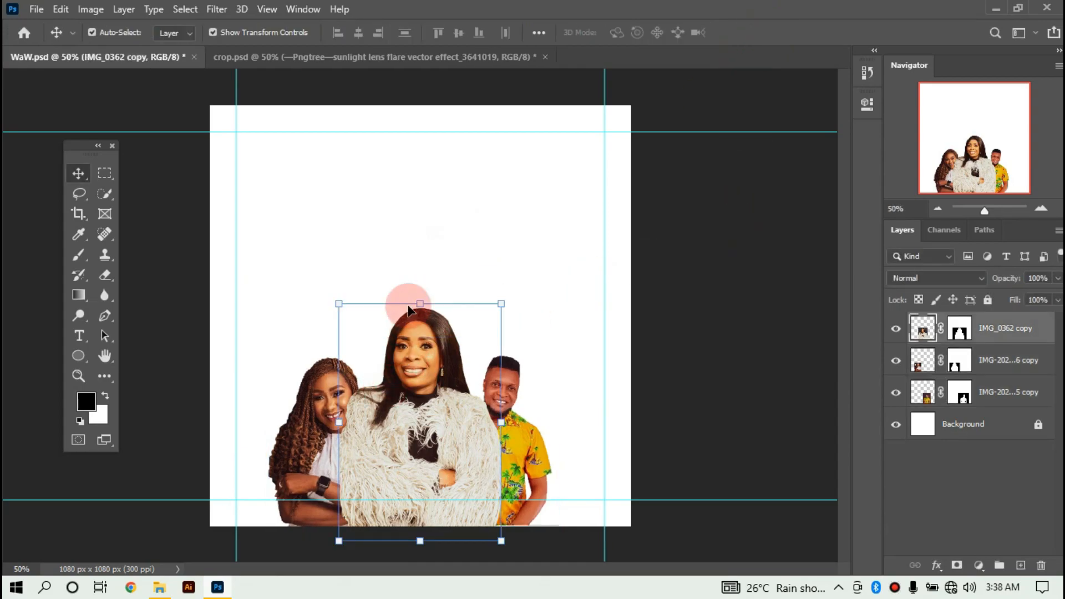
{"action": "left_click_drag", "start_coordinate": [420, 297], "coordinate": [420, 316]}
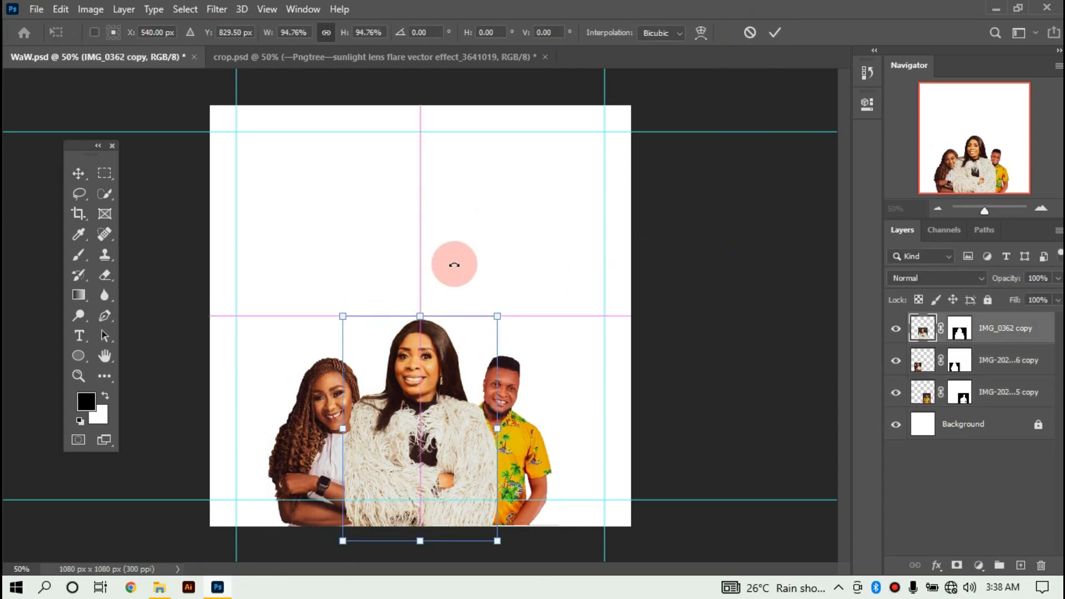
{"action": "left_click", "coordinate": [748, 263]}
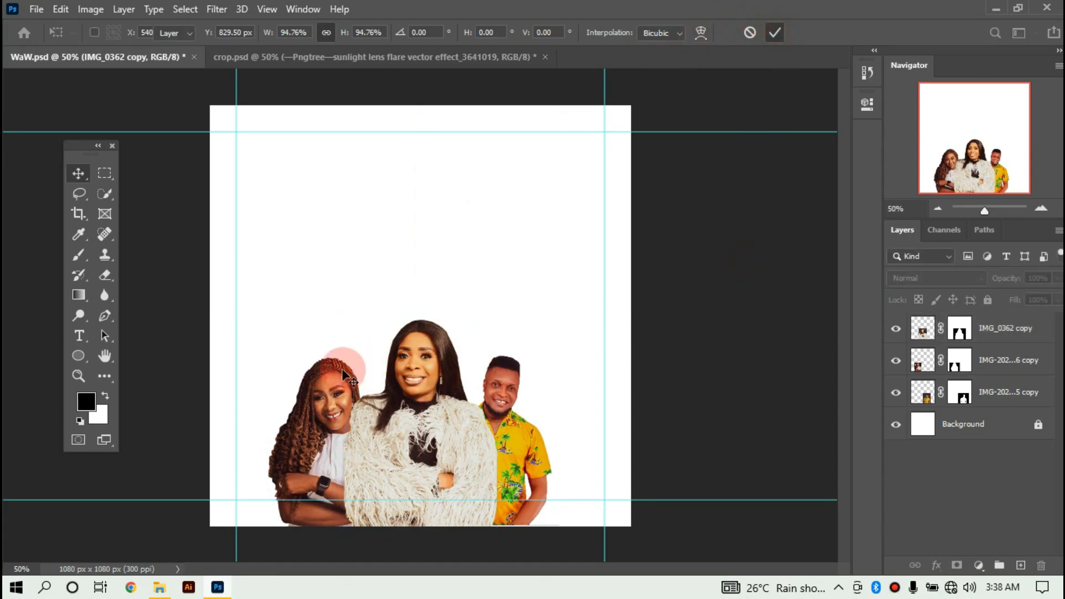
{"action": "left_click", "coordinate": [323, 399]}
{"action": "left_click_drag", "start_coordinate": [323, 394], "coordinate": [312, 395]}
Enlarge the yellow-shirt man's portrait to about 120% and move it lower.
{"action": "left_click", "coordinate": [488, 360]}
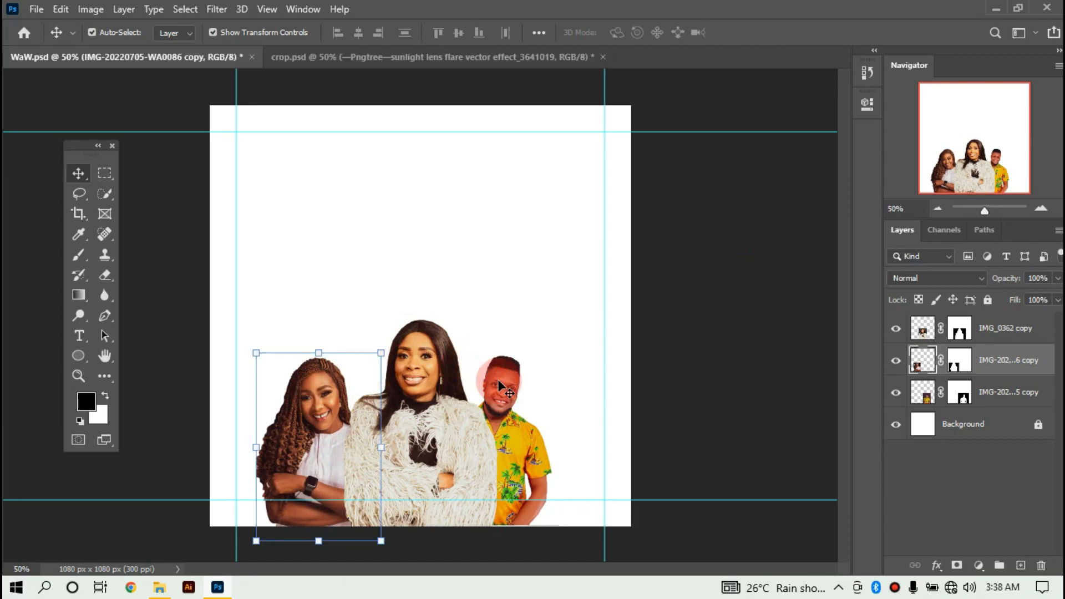
{"action": "left_click_drag", "start_coordinate": [558, 338], "coordinate": [601, 296]}
{"action": "left_click_drag", "start_coordinate": [520, 356], "coordinate": [524, 371]}
{"action": "left_click_drag", "start_coordinate": [513, 316], "coordinate": [519, 321]}
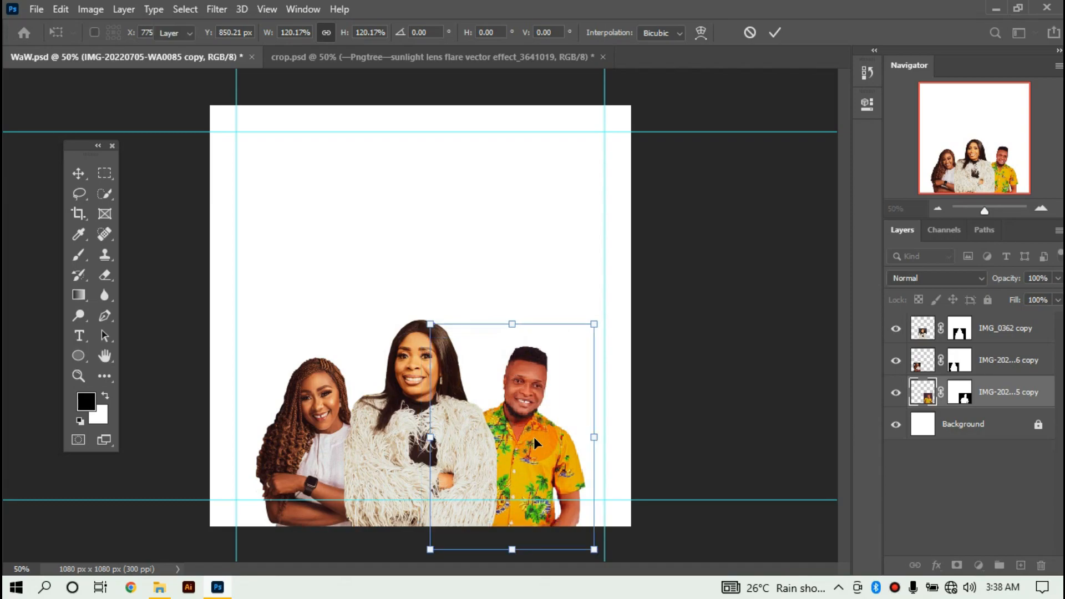
{"action": "key", "text": "Return"}
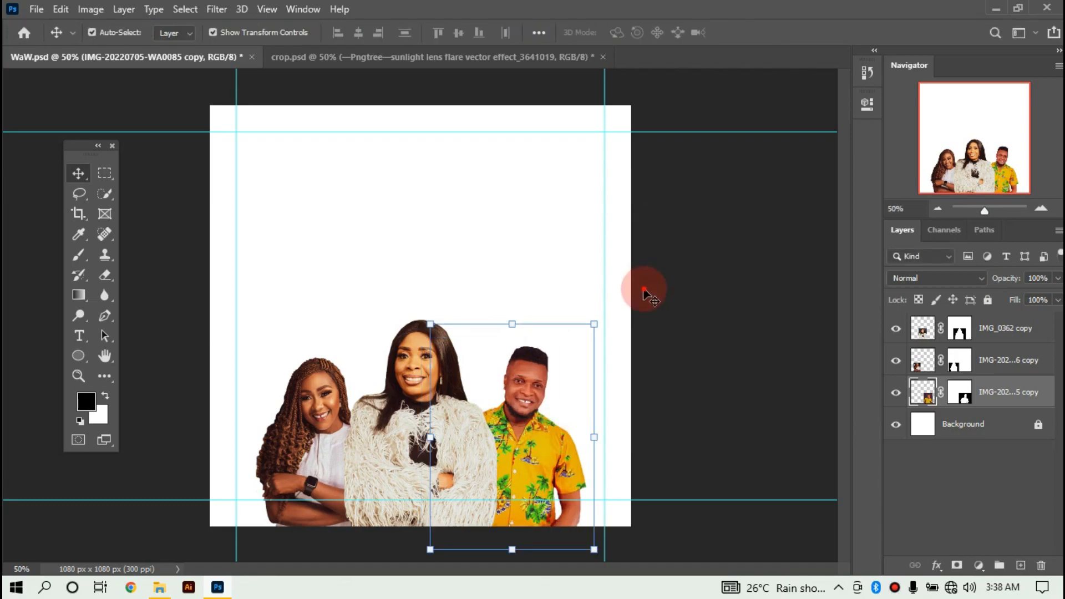
Select all three portraits and scale them together to 89%.
{"action": "left_click", "coordinate": [598, 351]}
{"action": "left_click_drag", "start_coordinate": [299, 307], "coordinate": [552, 440]}
{"action": "left_click", "coordinate": [427, 322]}
{"action": "left_click_drag", "start_coordinate": [428, 328], "coordinate": [429, 339]}
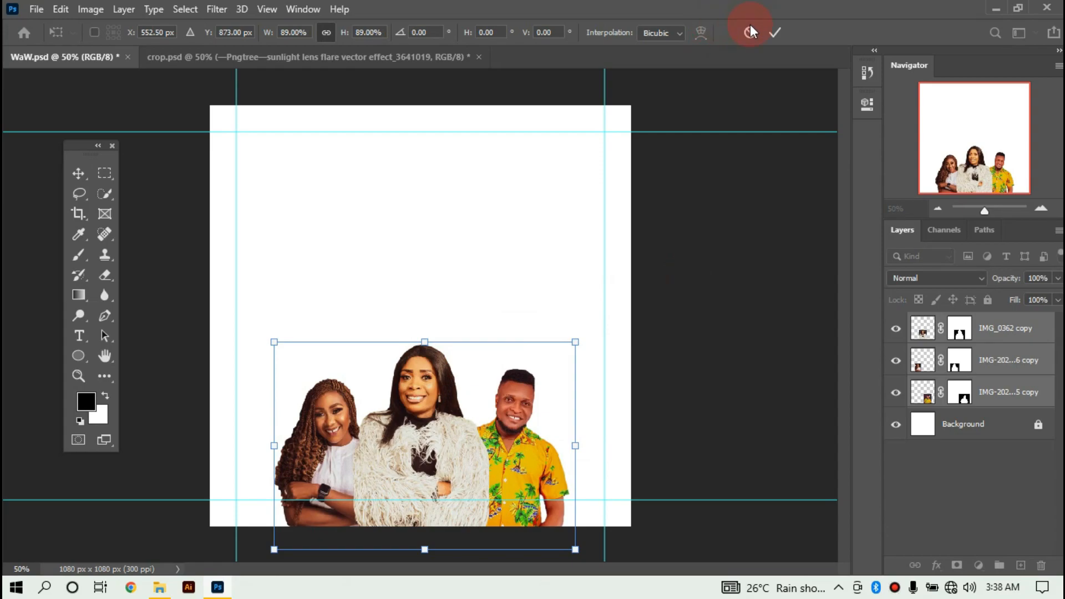
{"action": "left_click", "coordinate": [780, 34]}
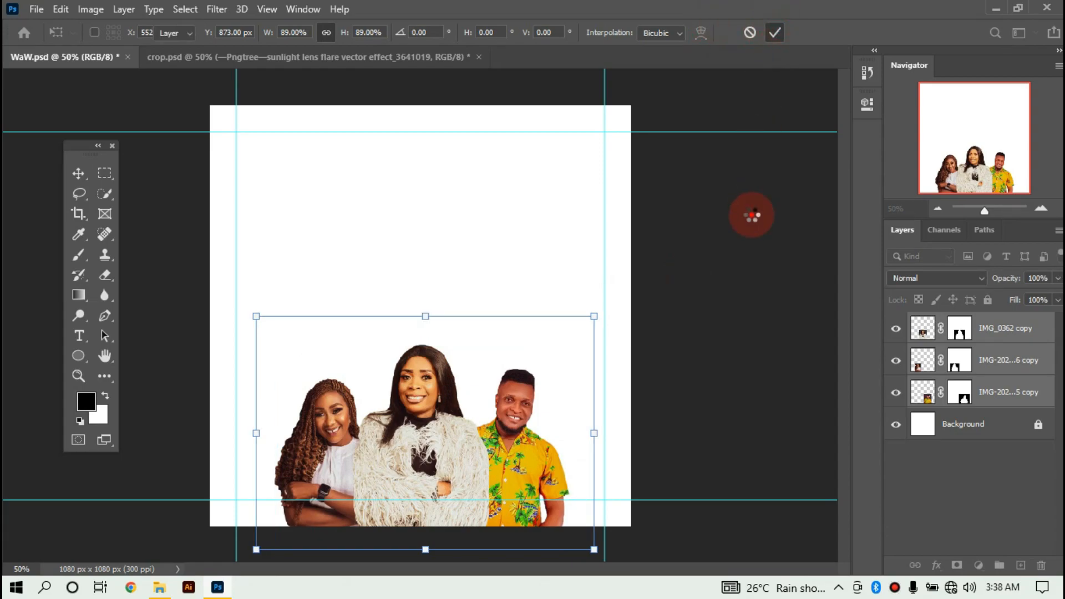
Nudge the fur-coat woman down slightly, then scale all three portraits together to about 105%.
{"action": "left_click", "coordinate": [522, 412]}
{"action": "left_click", "coordinate": [397, 421]}
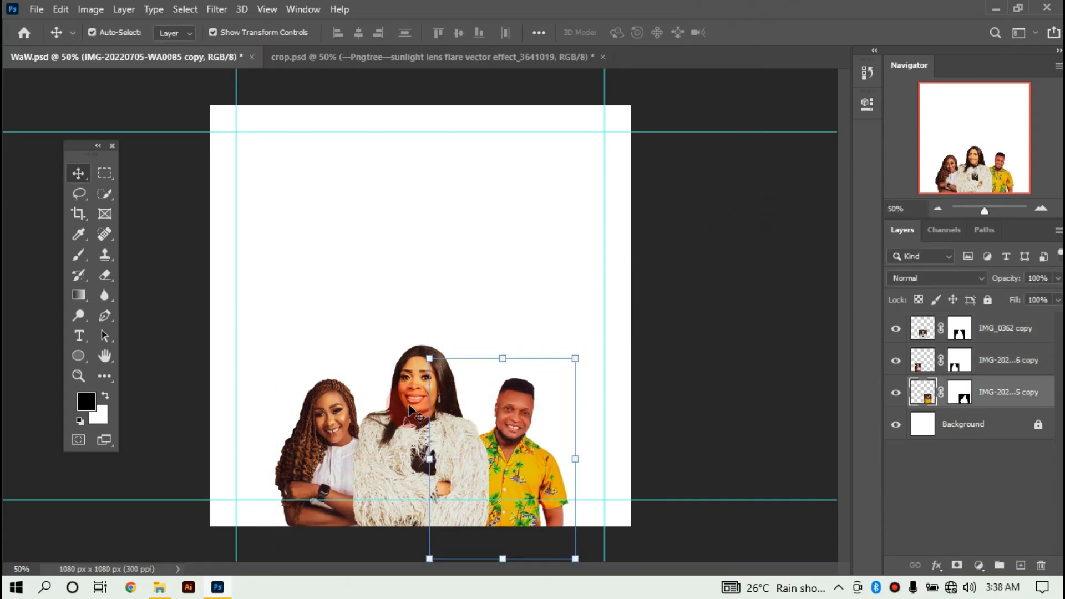
{"action": "mouse_move", "coordinate": [397, 421]}
{"action": "left_mouse_down"}
{"action": "mouse_move", "coordinate": [408, 424]}
{"action": "mouse_move", "coordinate": [397, 425]}
{"action": "left_mouse_up"}
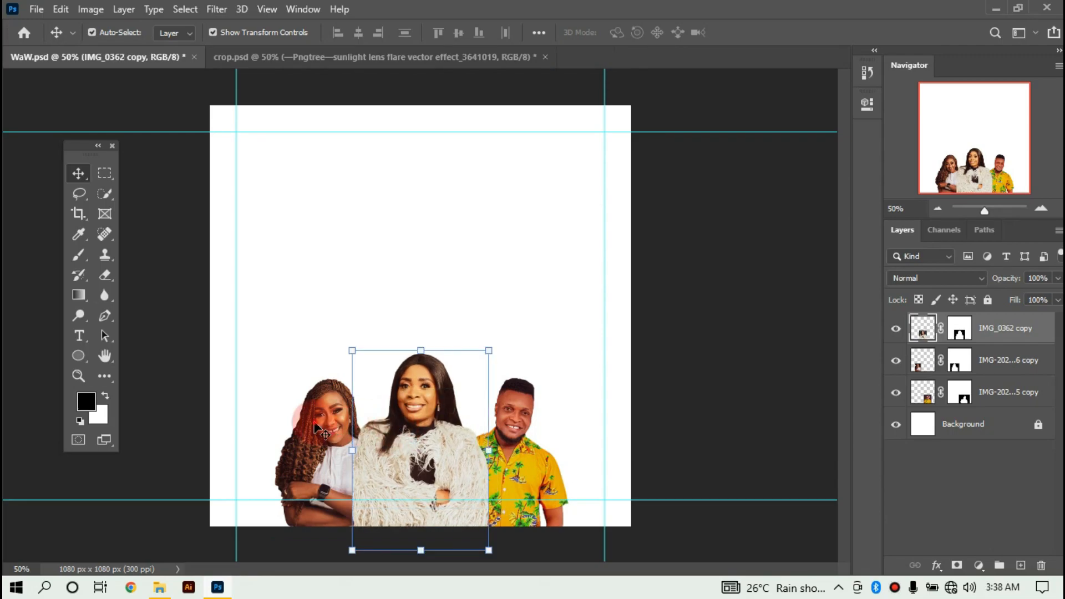
{"action": "left_click", "coordinate": [316, 427]}
{"action": "left_click", "coordinate": [375, 361]}
{"action": "left_click", "coordinate": [681, 308]}
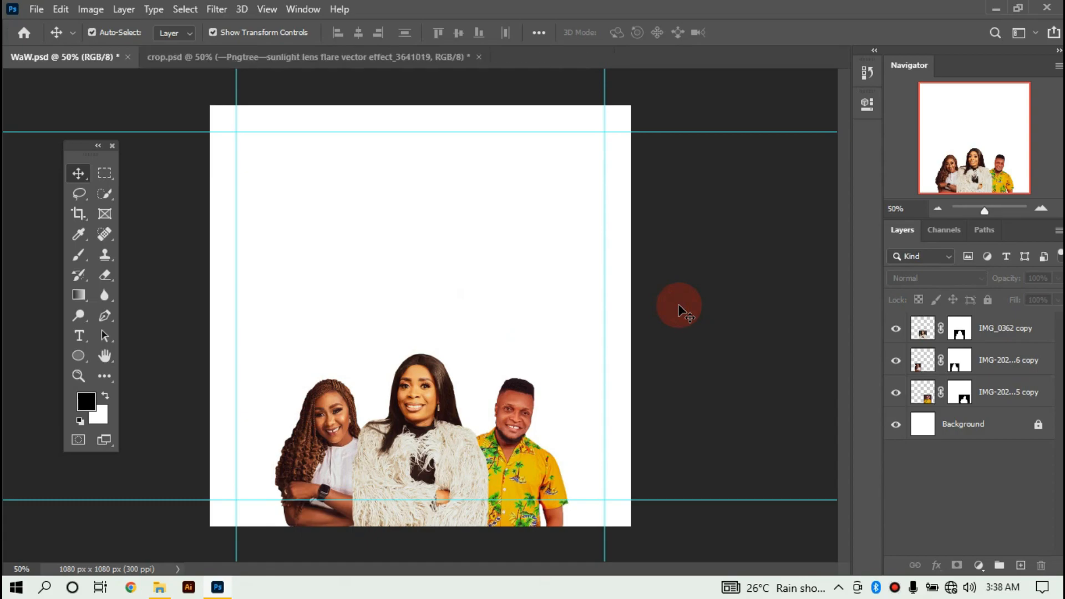
{"action": "left_click_drag", "start_coordinate": [288, 332], "coordinate": [516, 398]}
{"action": "left_click_drag", "start_coordinate": [425, 345], "coordinate": [423, 333]}
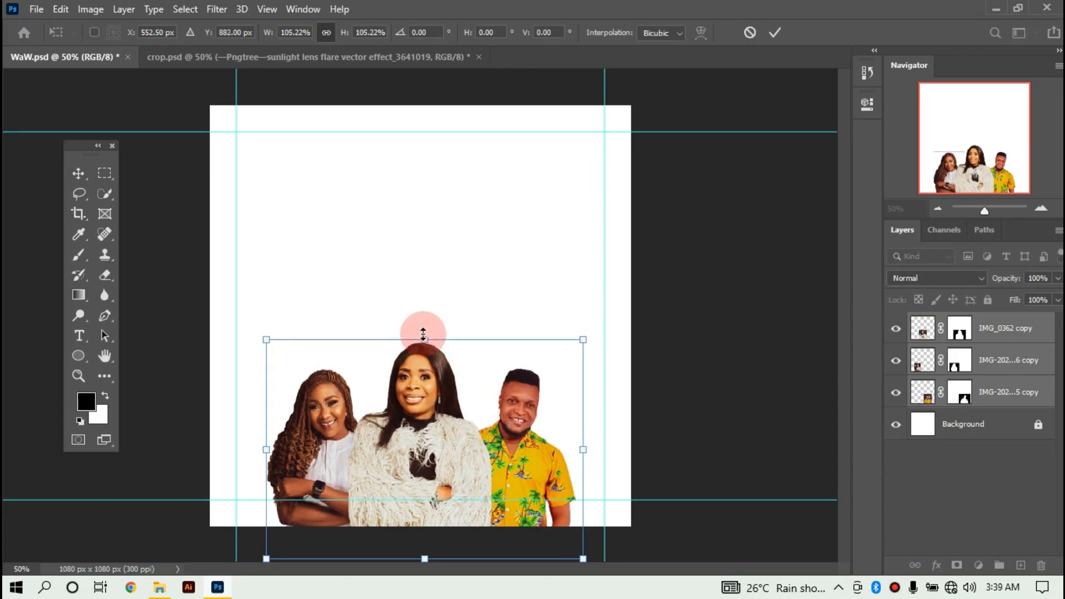
{"action": "left_click", "coordinate": [822, 303]}
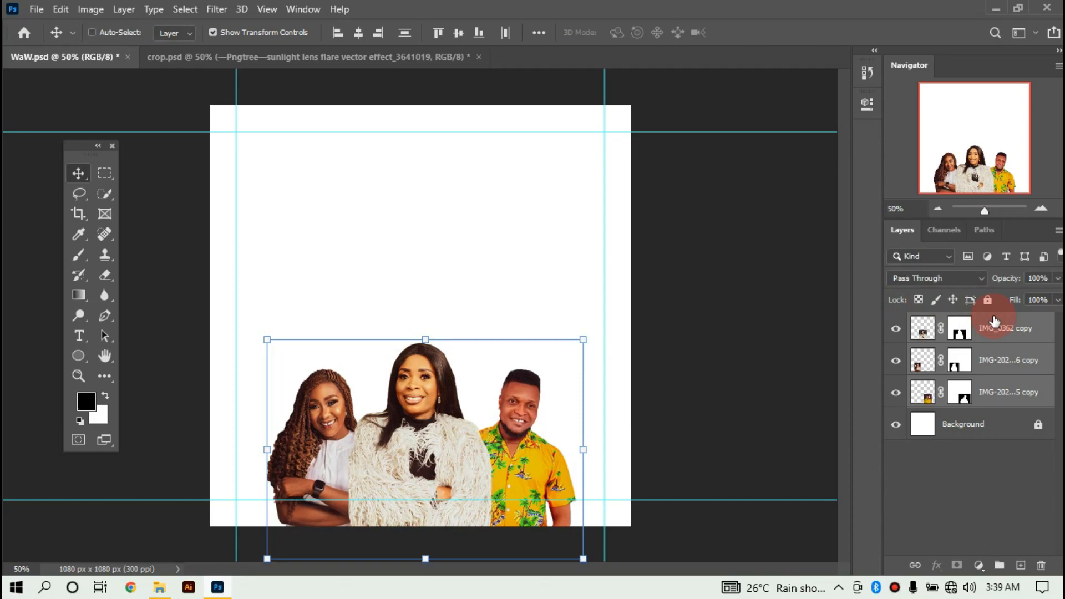
Group the three portrait layers into Group 1 and lock it completely.
{"action": "key", "text": "ctrl+g"}
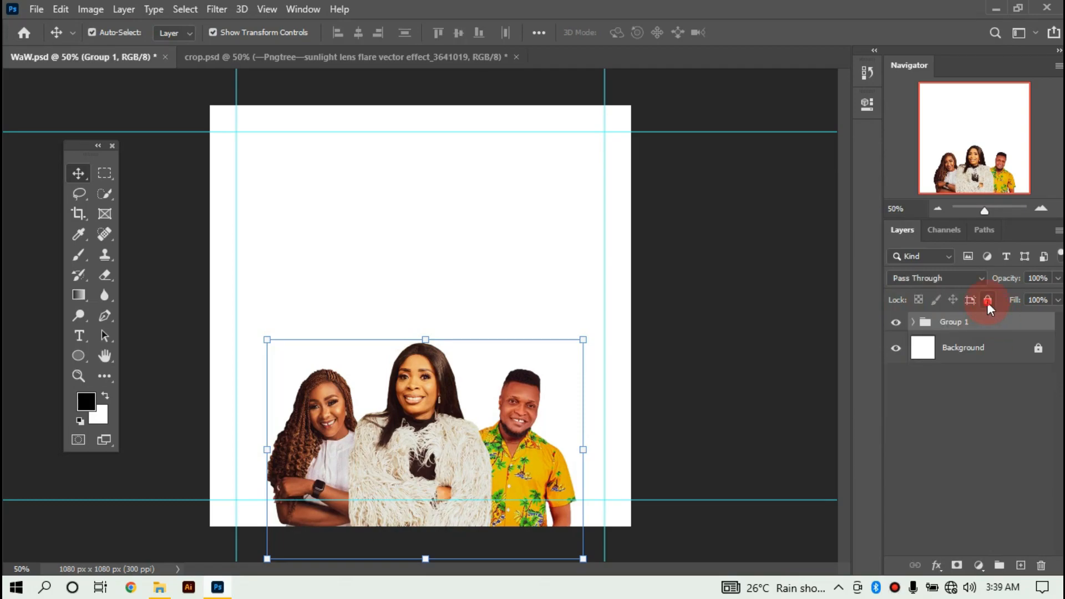
{"action": "left_click", "coordinate": [988, 300]}
{"action": "left_click", "coordinate": [785, 356]}
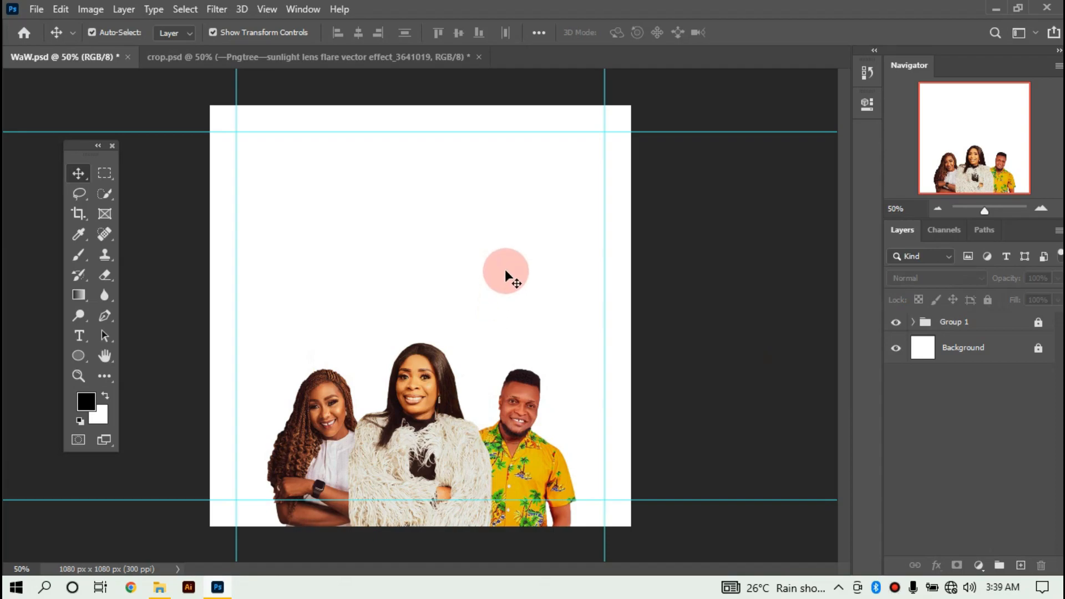
Start a new text layer above the Background and clear its placeholder text.
{"action": "left_click", "coordinate": [972, 361]}
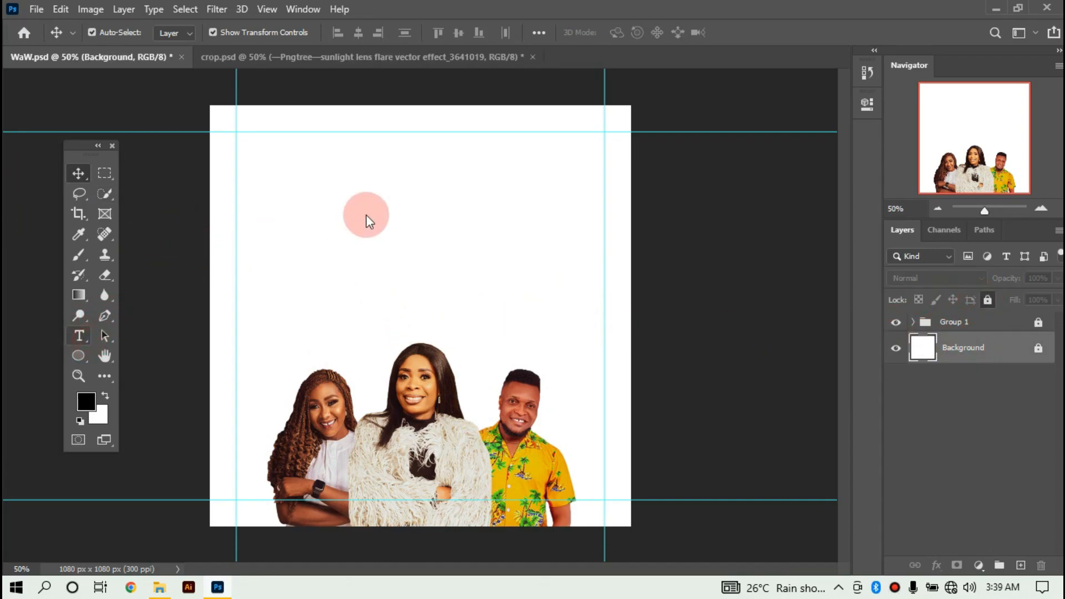
{"action": "key", "text": "t"}
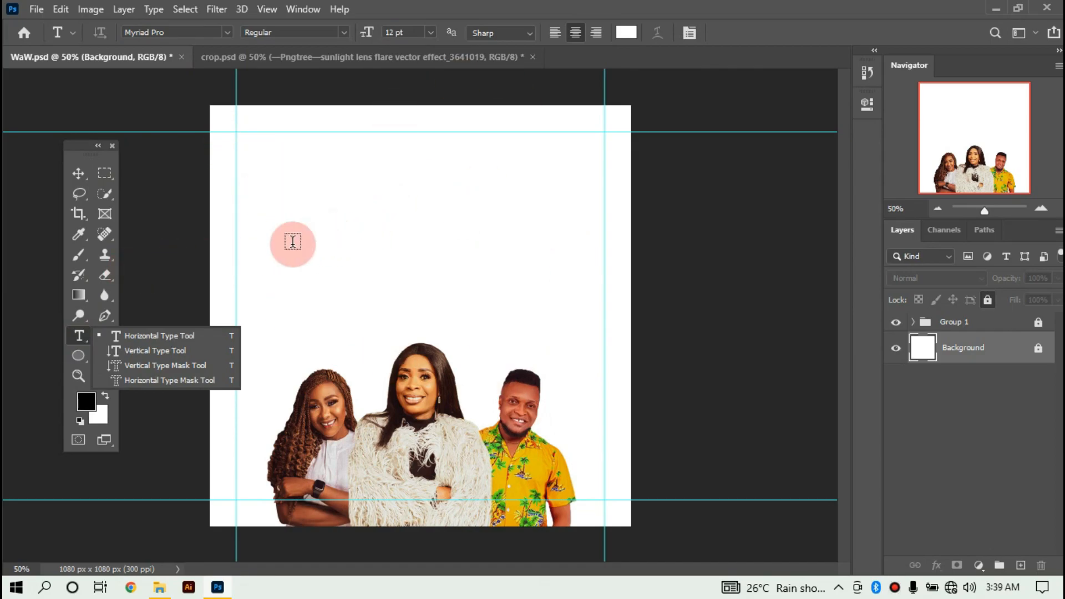
{"action": "left_click", "coordinate": [332, 237]}
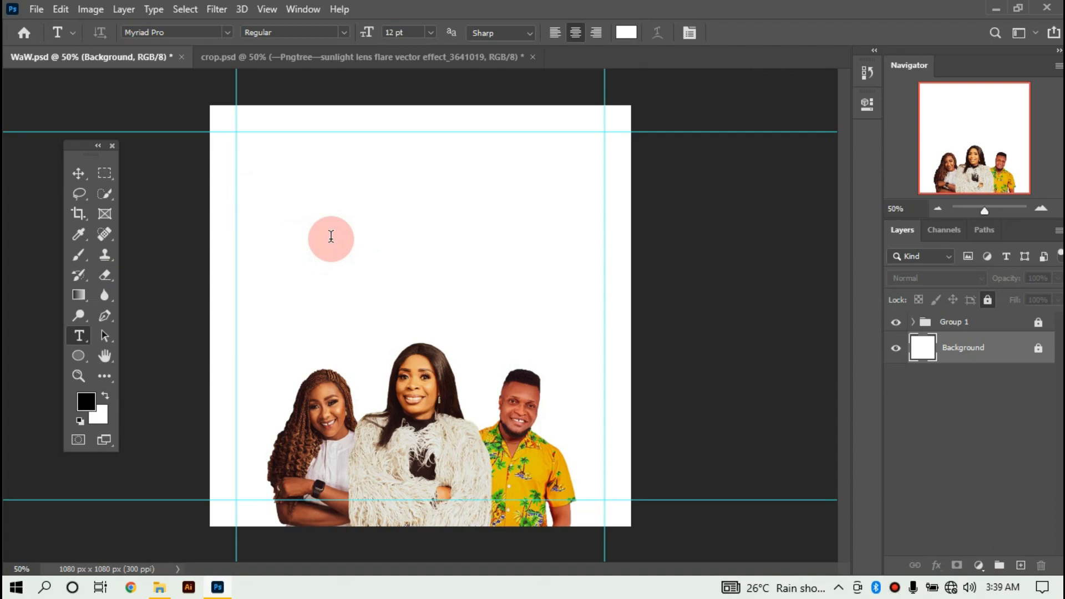
{"action": "left_click", "coordinate": [331, 237]}
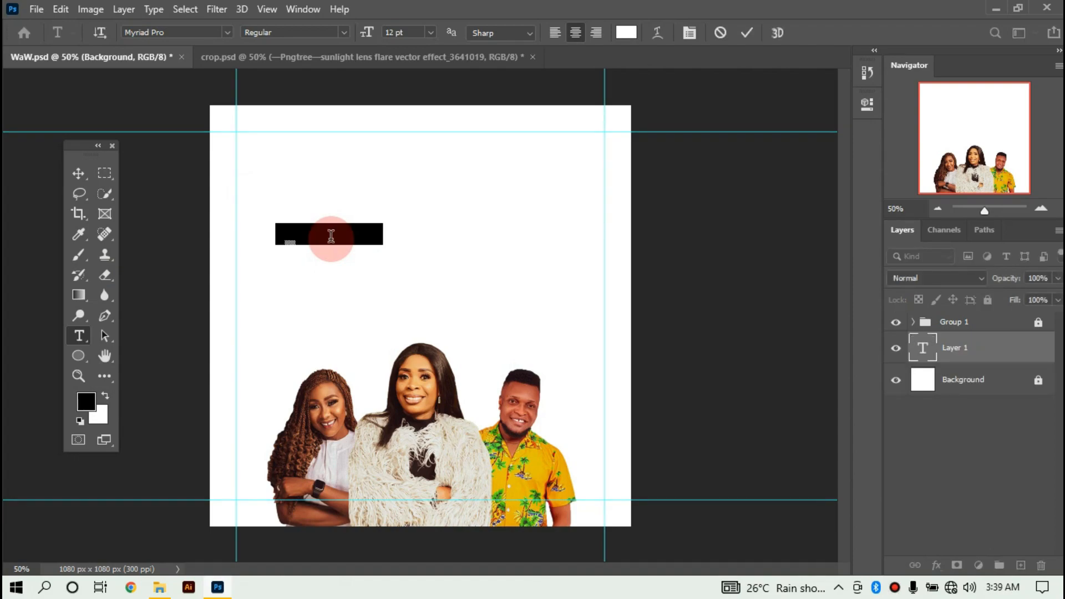
{"action": "key", "text": "BackSpace"}
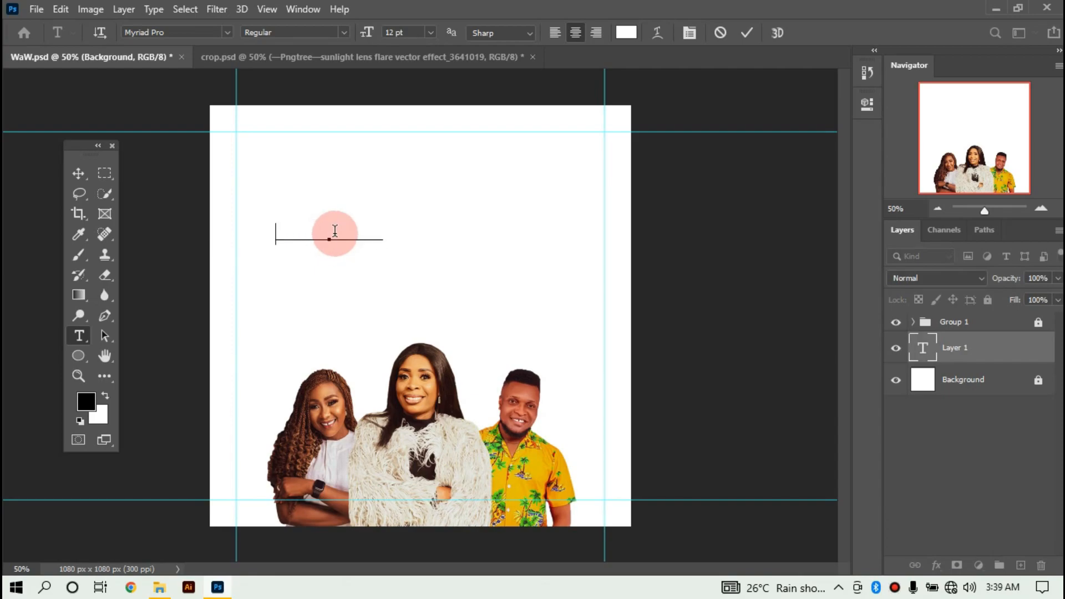
Set the new text's colour to black (000000).
{"action": "key", "text": "ctrl+a"}
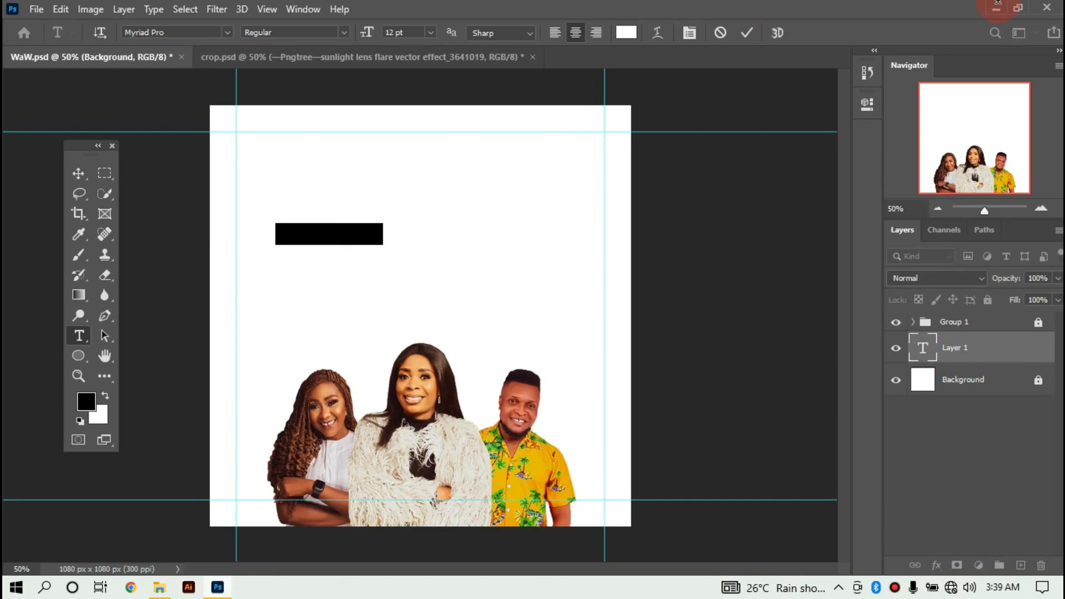
{"action": "left_click", "coordinate": [628, 32]}
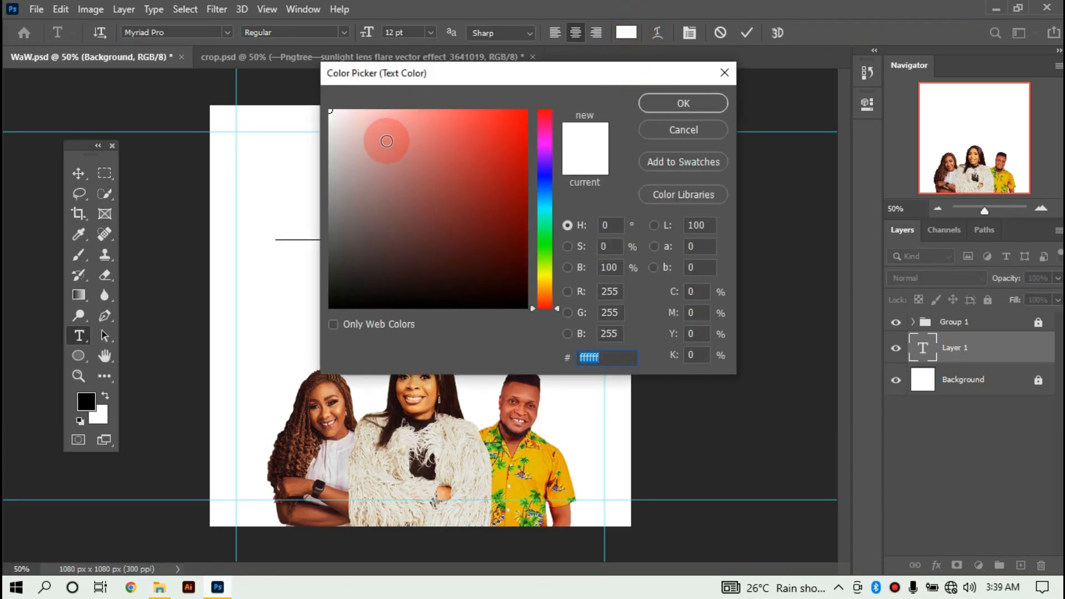
{"action": "left_click_drag", "start_coordinate": [346, 257], "coordinate": [321, 309]}
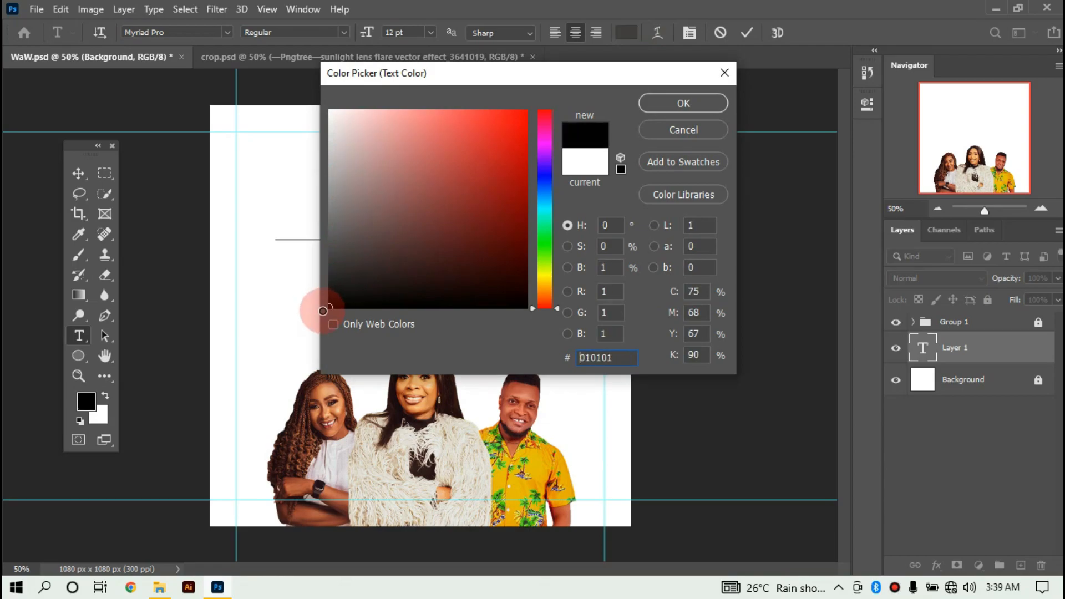
{"action": "left_click", "coordinate": [694, 102]}
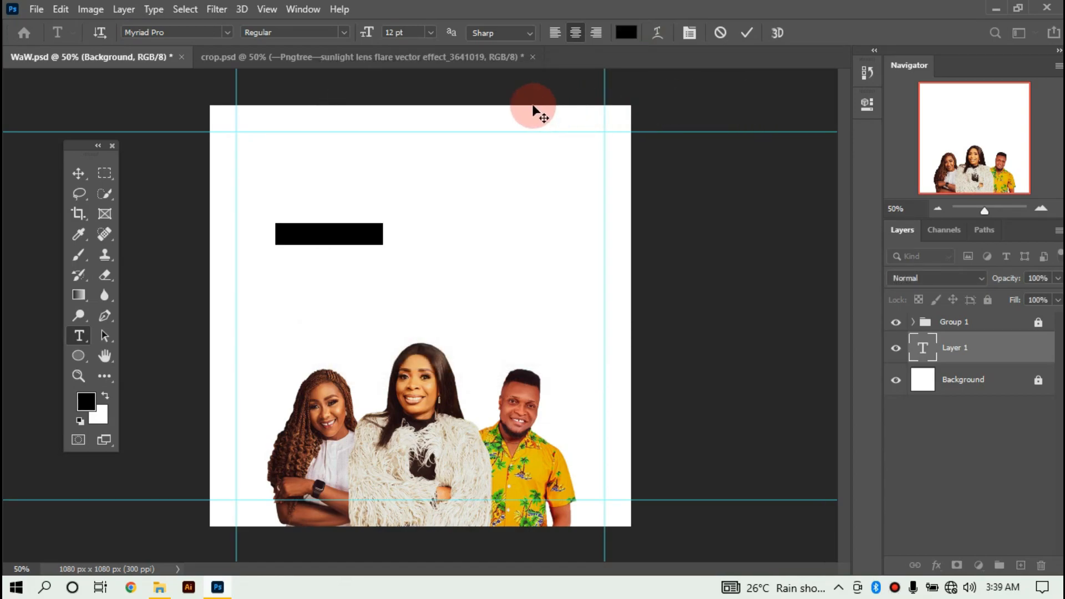
Change the MY WORSHIP text's font to Adagio Regular and commit the edit.
{"action": "left_click", "coordinate": [182, 30]}
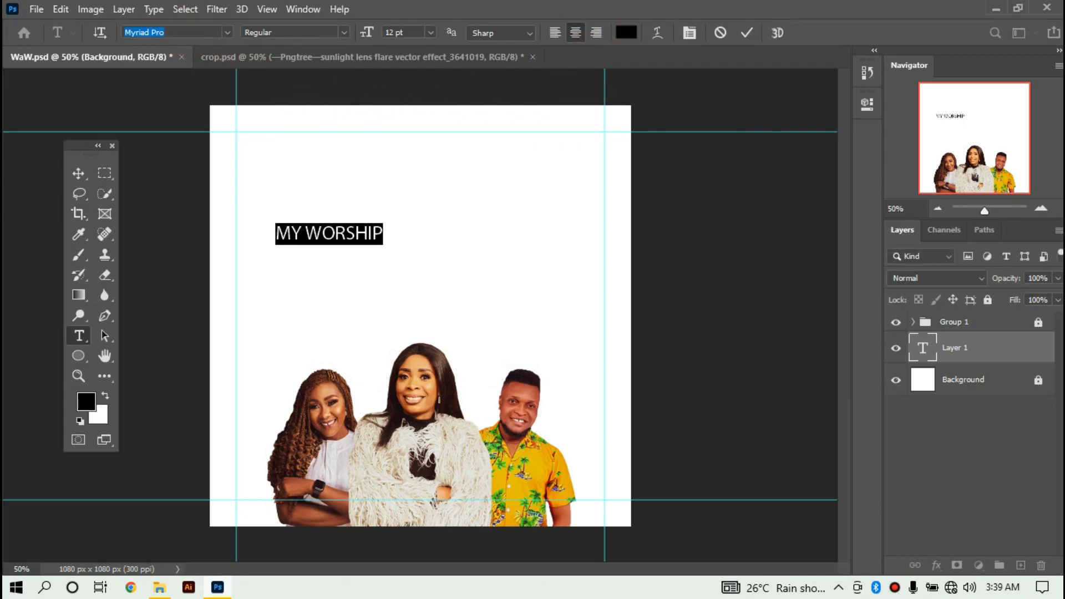
{"action": "type", "text": "A"}
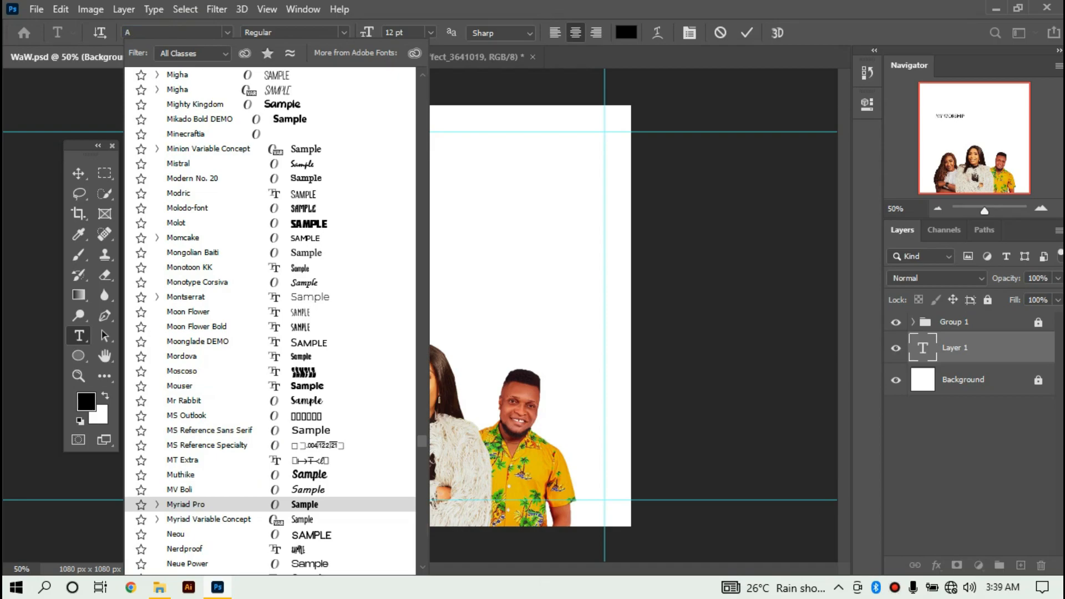
{"action": "type", "text": "dagio"}
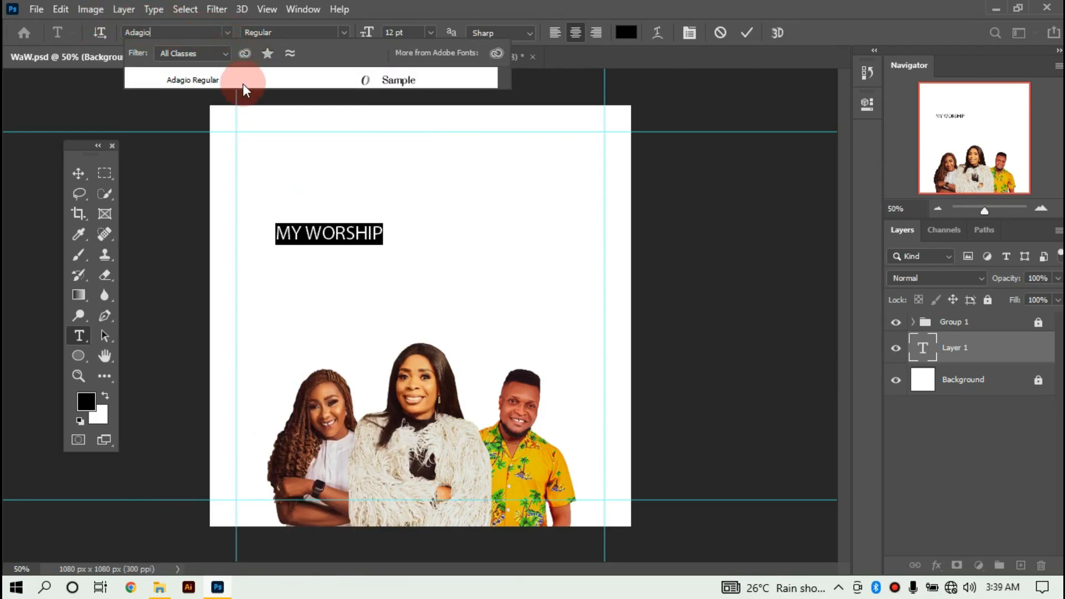
{"action": "left_click", "coordinate": [242, 79]}
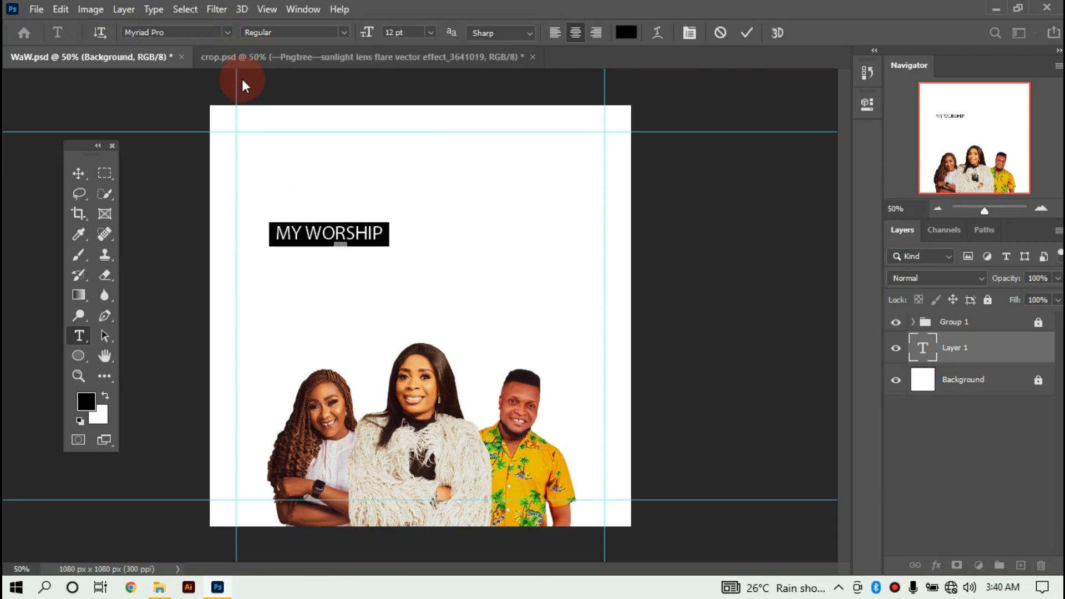
{"action": "left_click", "coordinate": [264, 221]}
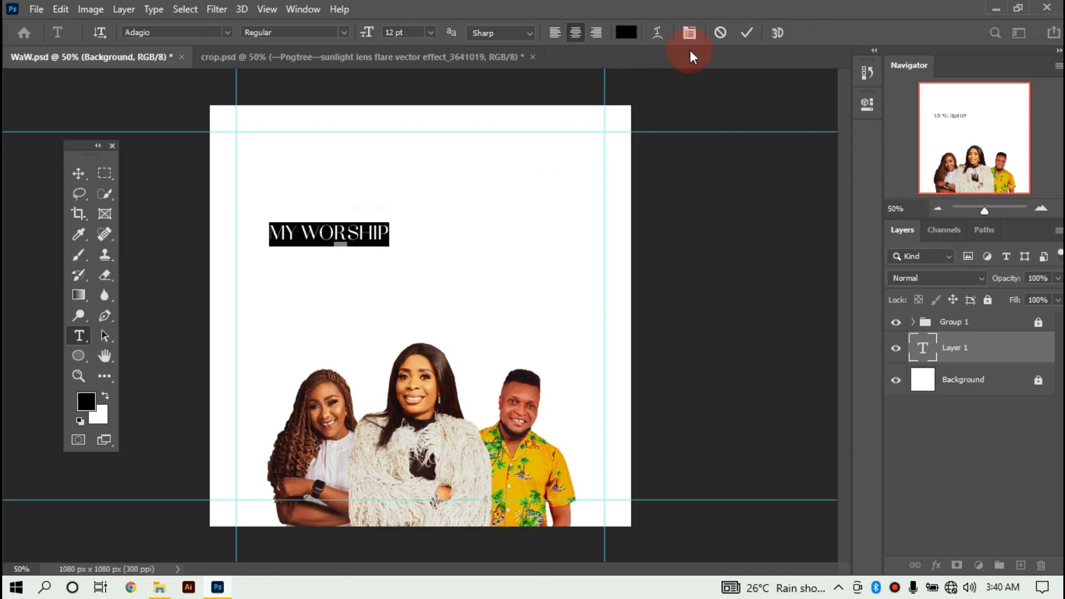
{"action": "left_click", "coordinate": [747, 34]}
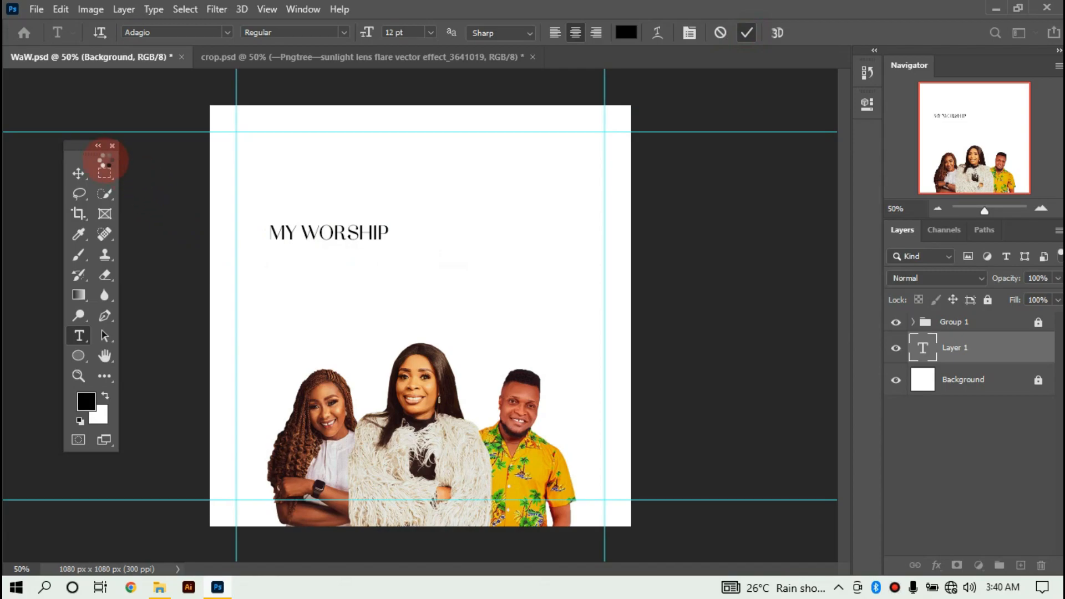
Scale the MY WORSHIP heading up to 138.76%.
{"action": "left_click", "coordinate": [77, 175]}
{"action": "left_click_drag", "start_coordinate": [391, 246], "coordinate": [449, 201]}
{"action": "key", "text": "Return"}
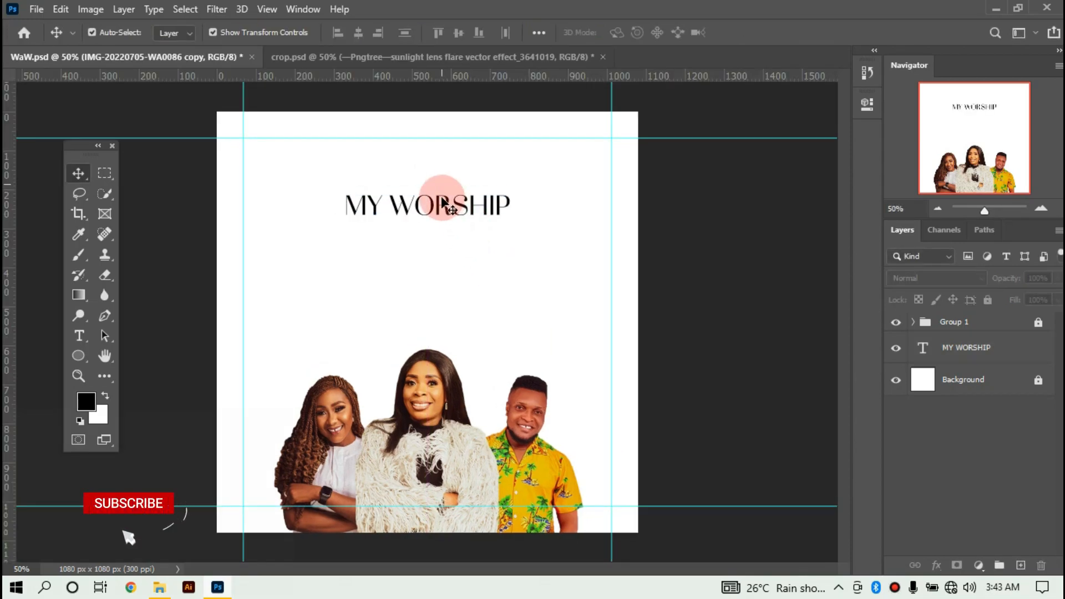
Alt-drag a copy of MY WORSHIP just below it and enter its text for editing.
{"action": "left_click", "coordinate": [444, 202]}
{"action": "left_click_drag", "start_coordinate": [443, 202], "coordinate": [425, 257]}
{"action": "double_click", "coordinate": [430, 258]}
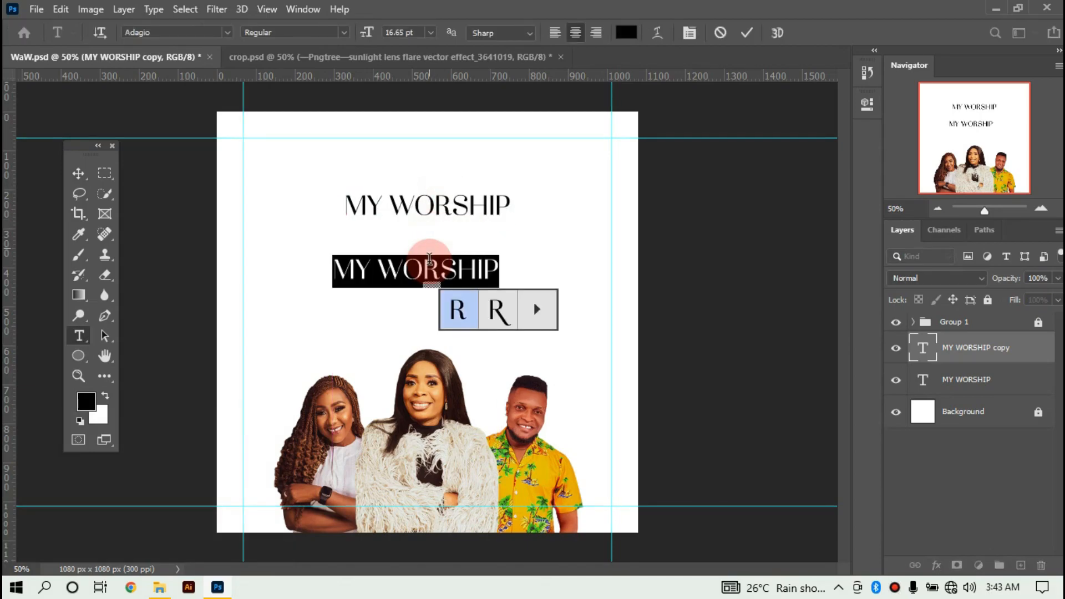
Replace the copied line with 'THE WORD' and set the letters 'HE WOR' to 14 pt.
{"action": "left_click", "coordinate": [466, 222]}
{"action": "key", "text": "ctrl+a"}
{"action": "type", "text": "THE"}
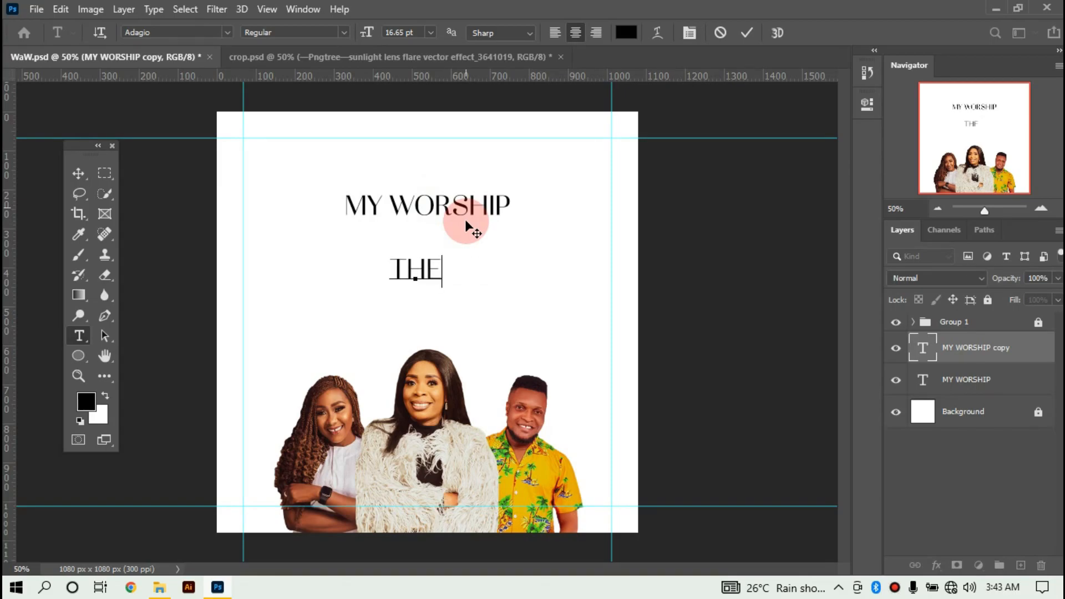
{"action": "type", "text": " WORD"}
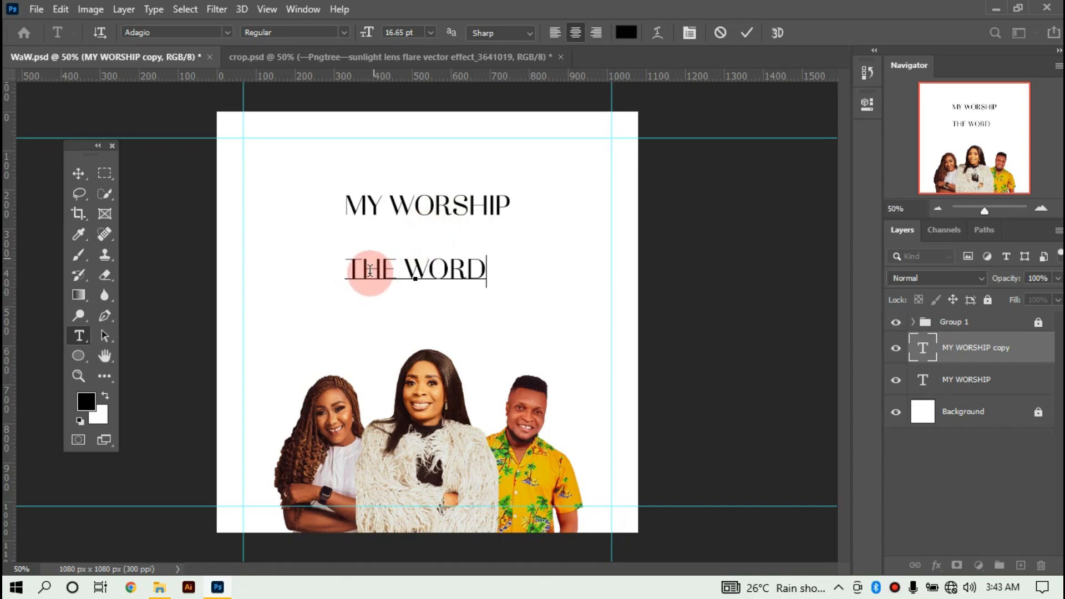
{"action": "left_click_drag", "start_coordinate": [365, 273], "coordinate": [472, 270]}
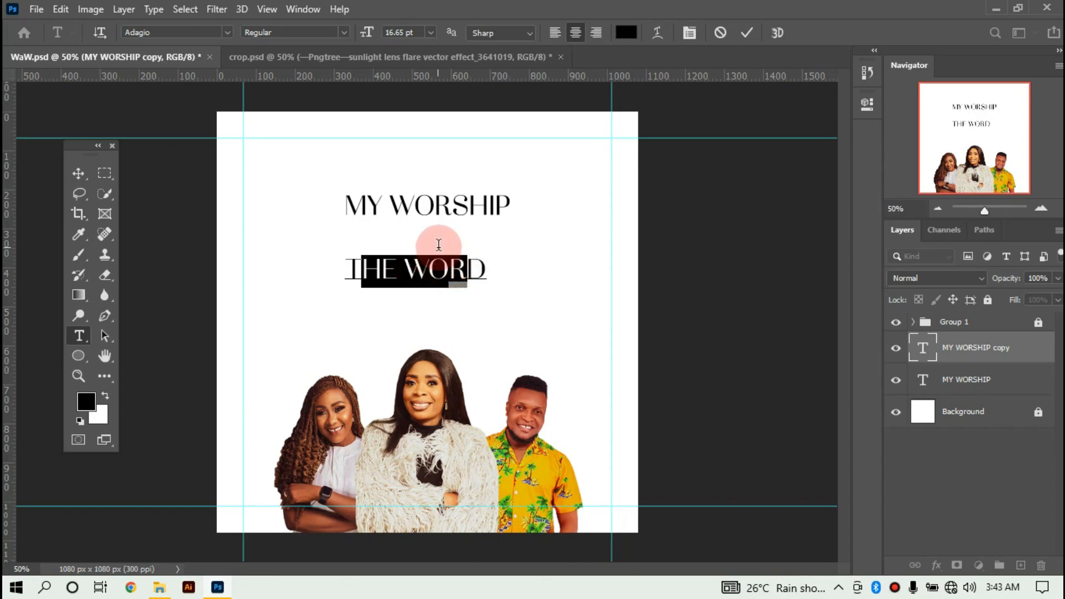
{"action": "left_click", "coordinate": [428, 34]}
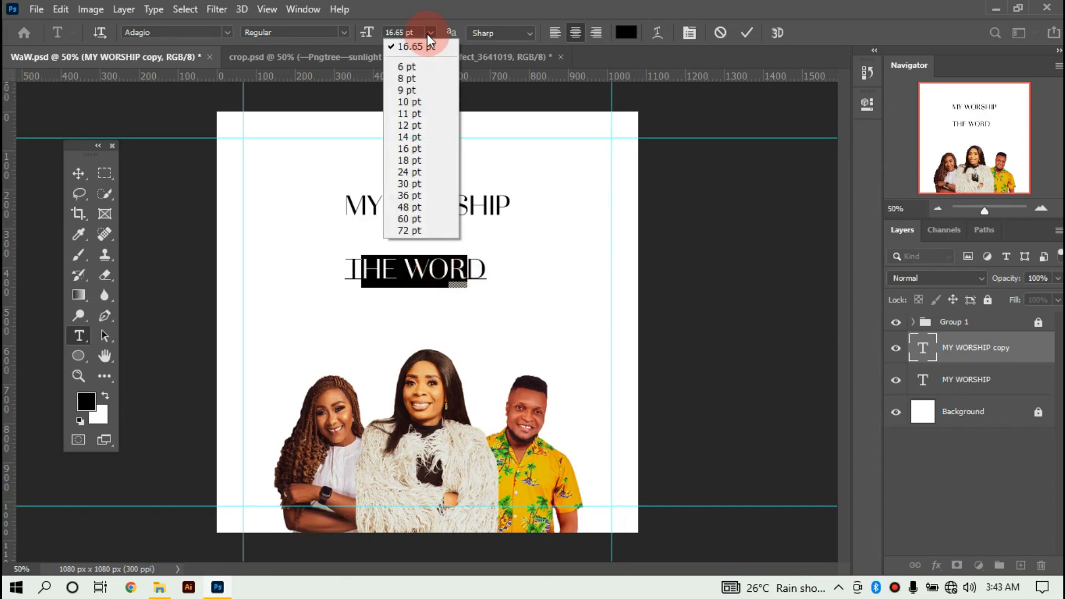
{"action": "left_click", "coordinate": [426, 123]}
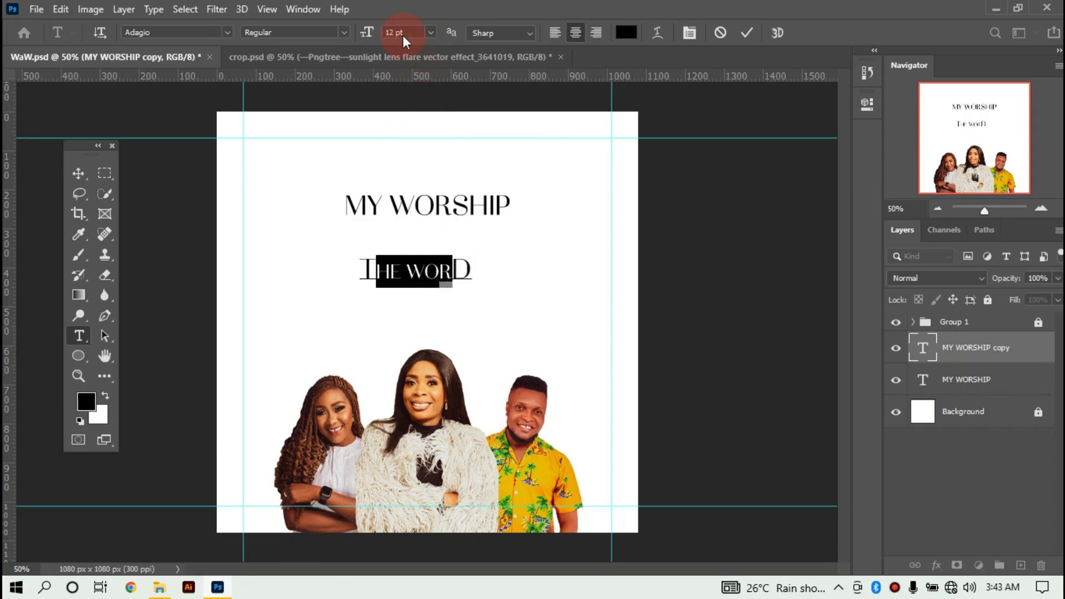
{"action": "left_click", "coordinate": [430, 32]}
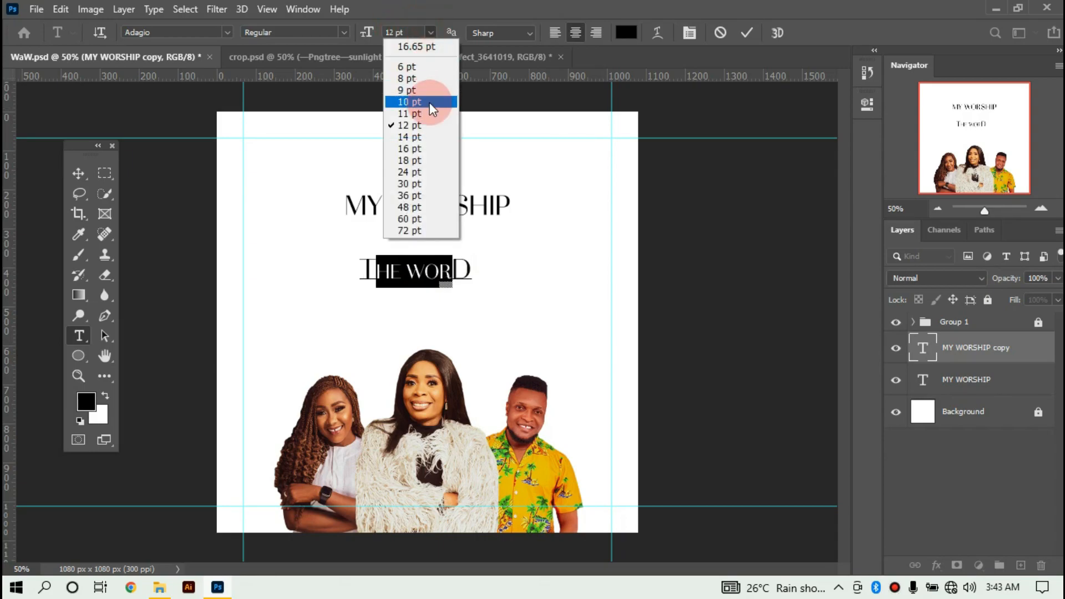
{"action": "left_click", "coordinate": [431, 140]}
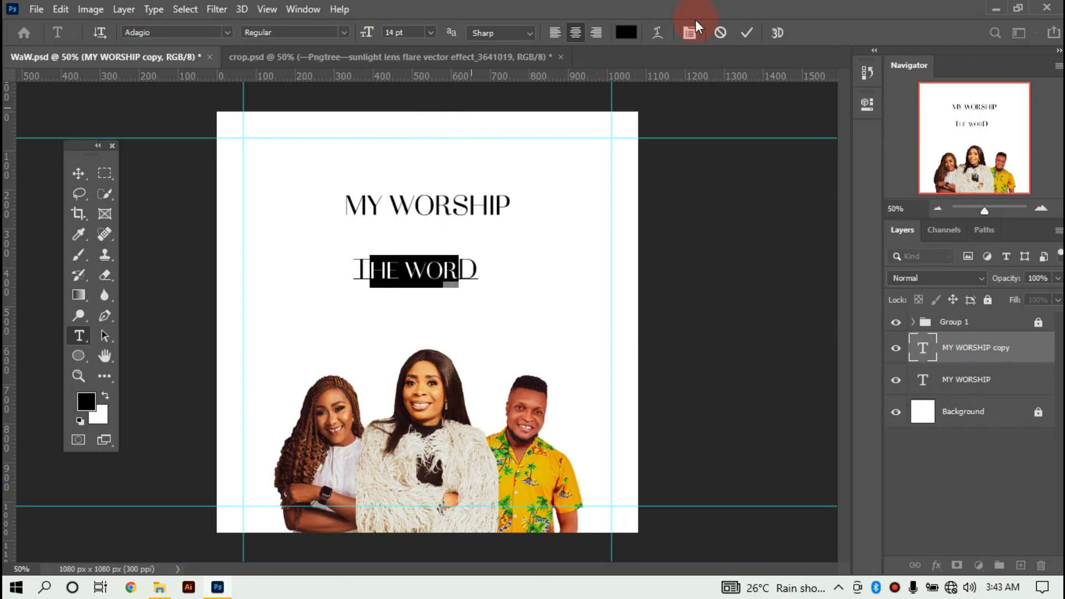
{"action": "left_click", "coordinate": [651, 84]}
{"action": "key", "text": "v"}
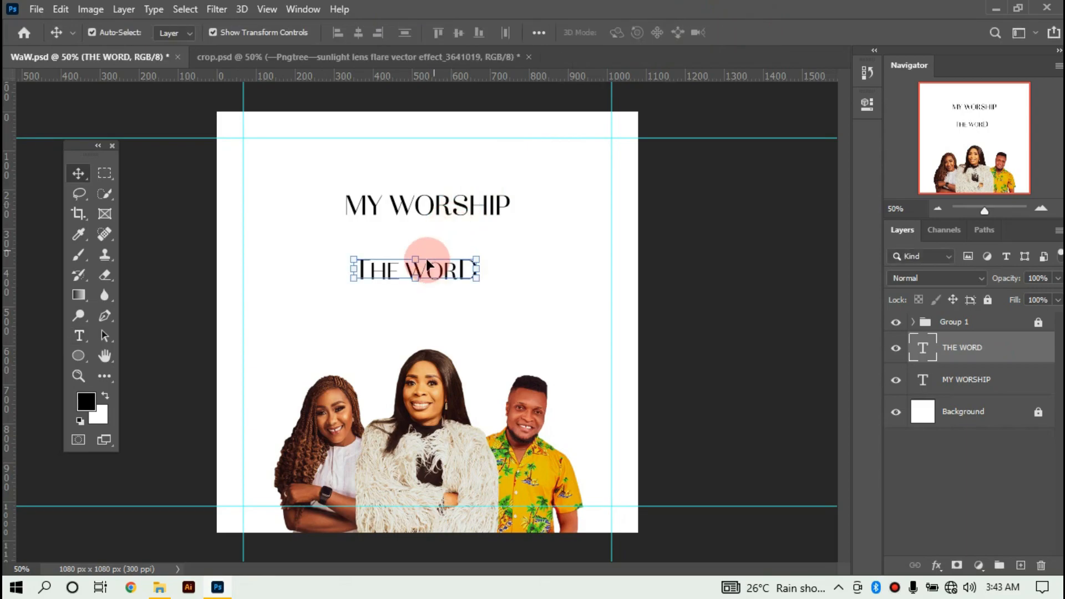
Enlarge THE WORD, shrink MY WORSHIP to 49.80%, and move THE WORD directly beneath it.
{"action": "left_click_drag", "start_coordinate": [477, 278], "coordinate": [536, 301]}
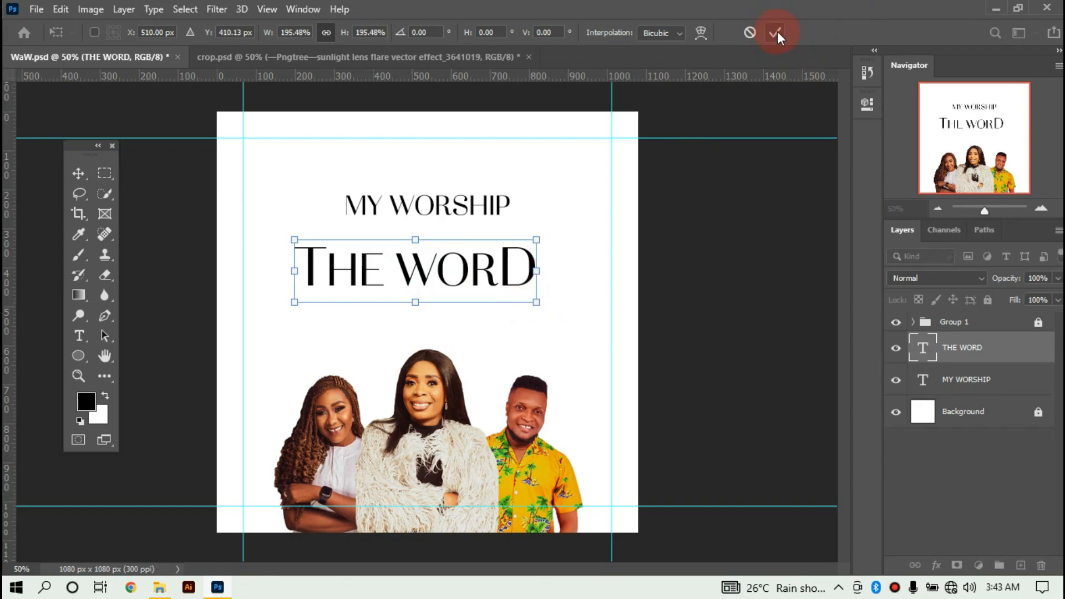
{"action": "left_click", "coordinate": [408, 203]}
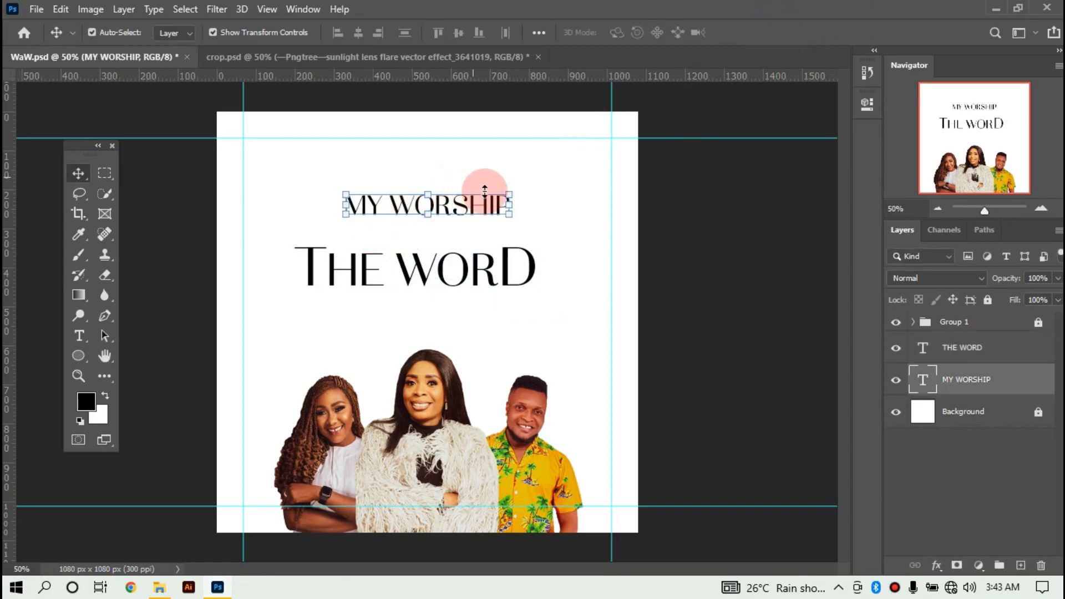
{"action": "left_click_drag", "start_coordinate": [510, 214], "coordinate": [460, 221]}
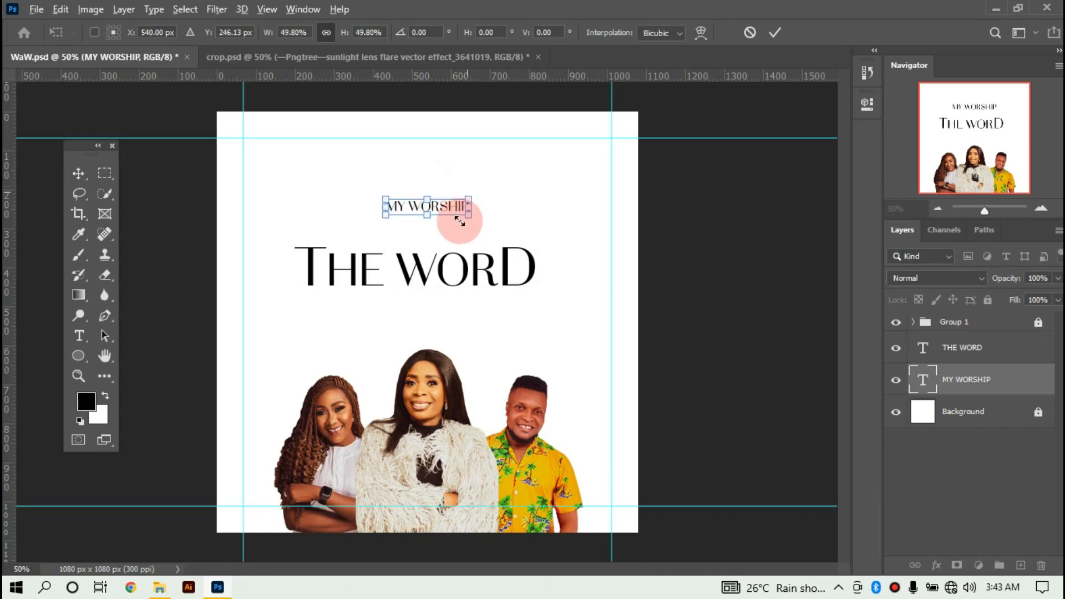
{"action": "left_click", "coordinate": [775, 33]}
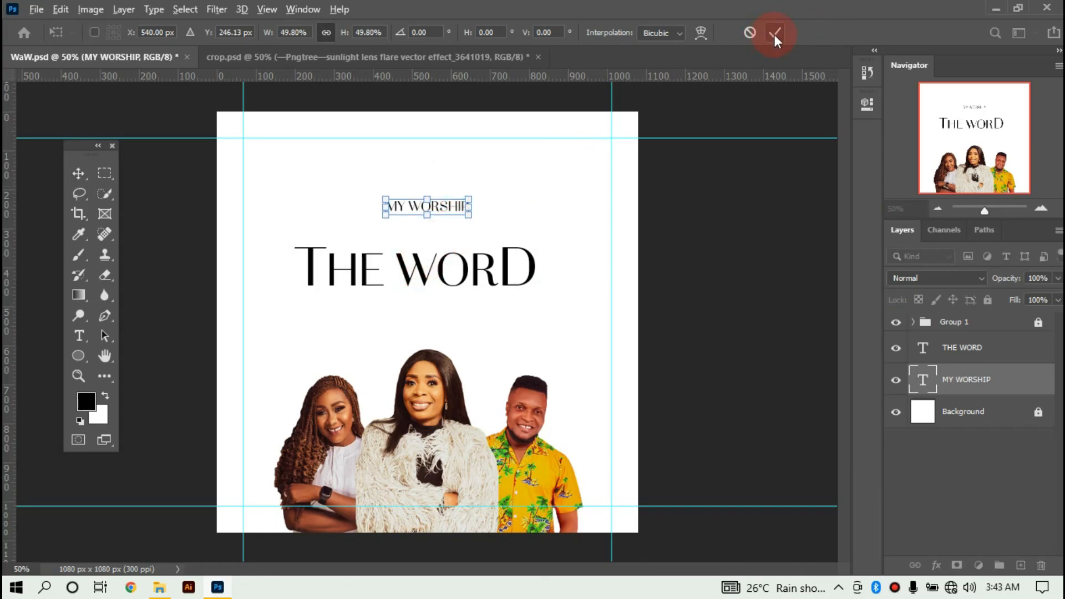
{"action": "left_click", "coordinate": [687, 225]}
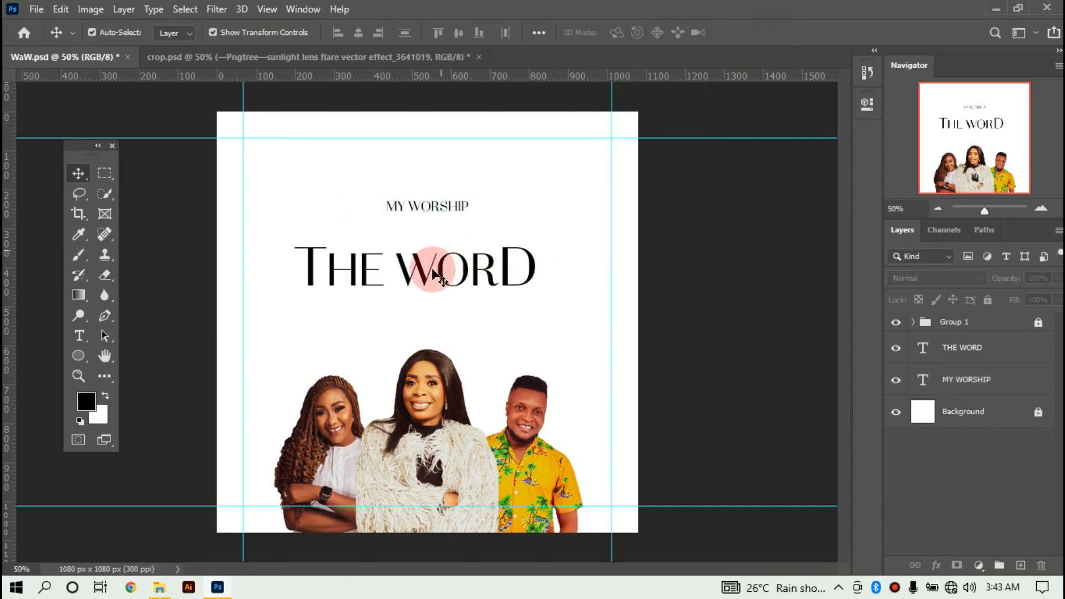
{"action": "left_click_drag", "start_coordinate": [421, 283], "coordinate": [433, 253]}
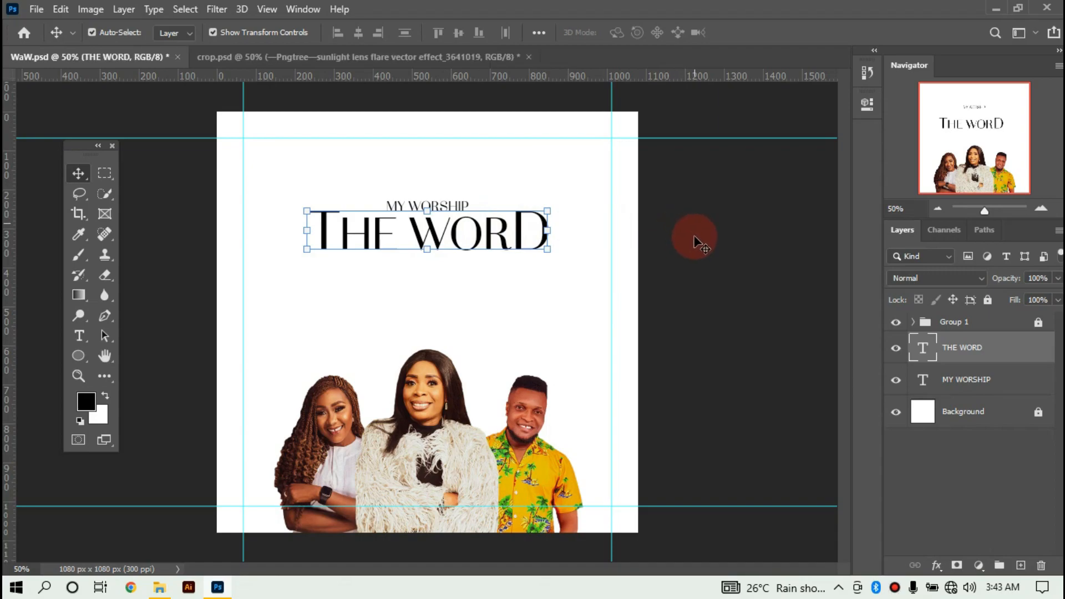
{"action": "left_click", "coordinate": [327, 175]}
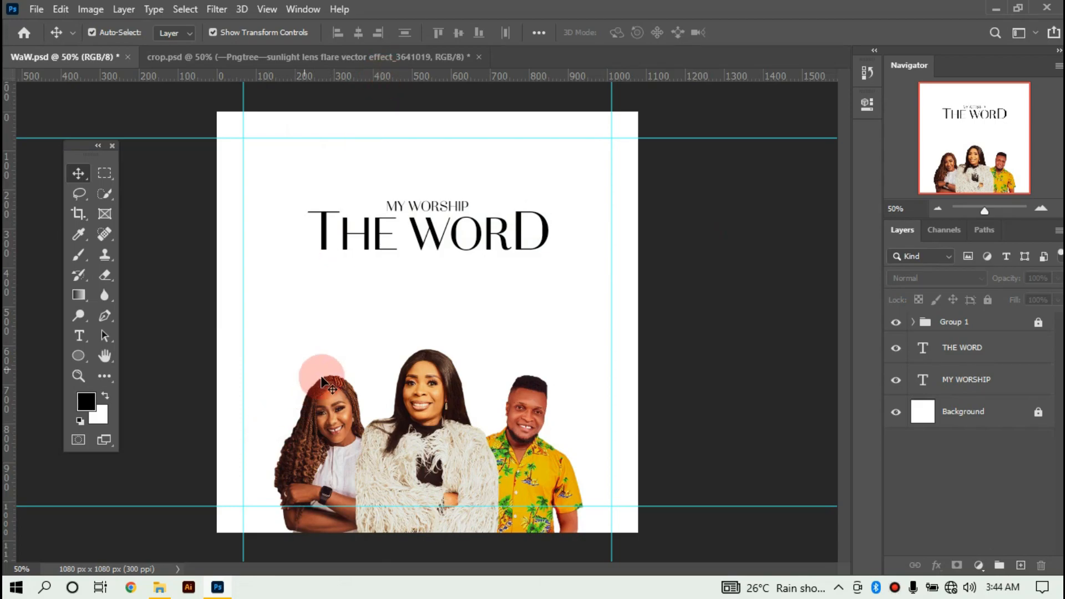
{"action": "left_click", "coordinate": [1039, 328]}
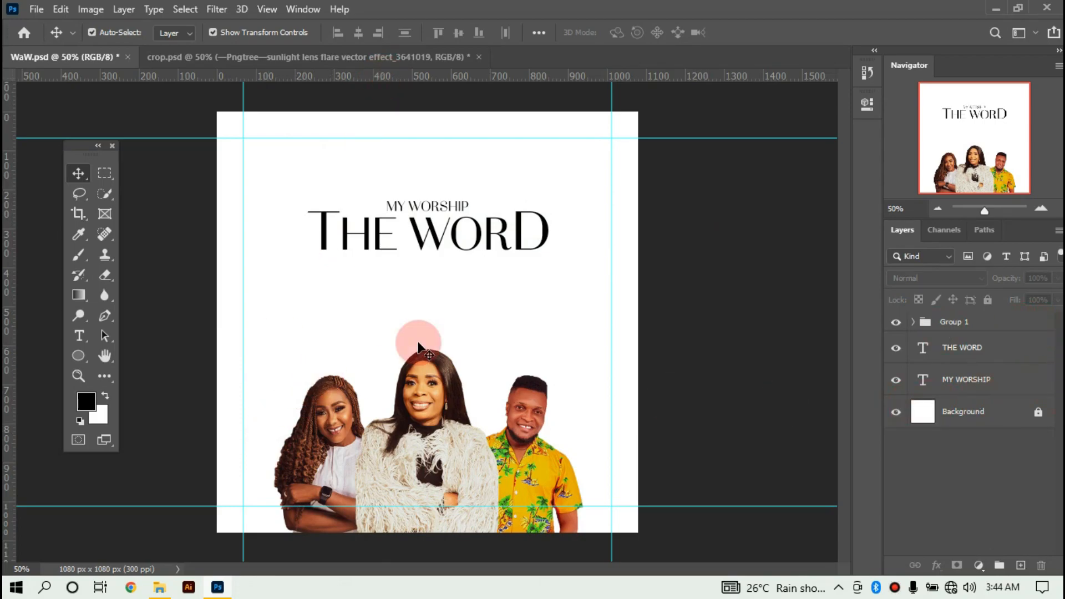
Enlarge the portrait group slightly and add a horizontal guide at 562 px.
{"action": "left_click", "coordinate": [477, 388]}
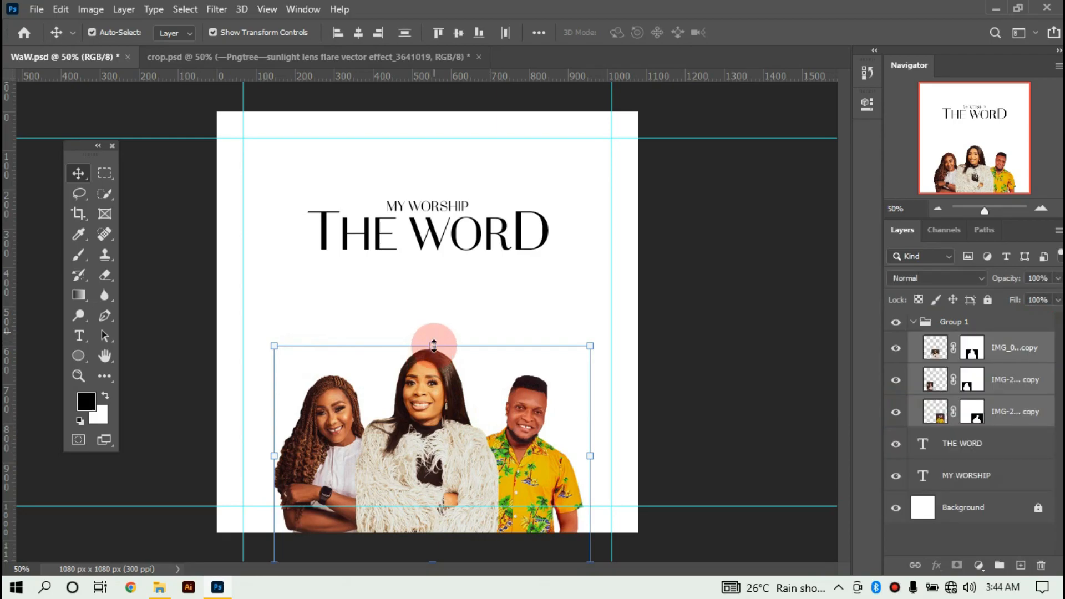
{"action": "left_click_drag", "start_coordinate": [434, 346], "coordinate": [438, 337]}
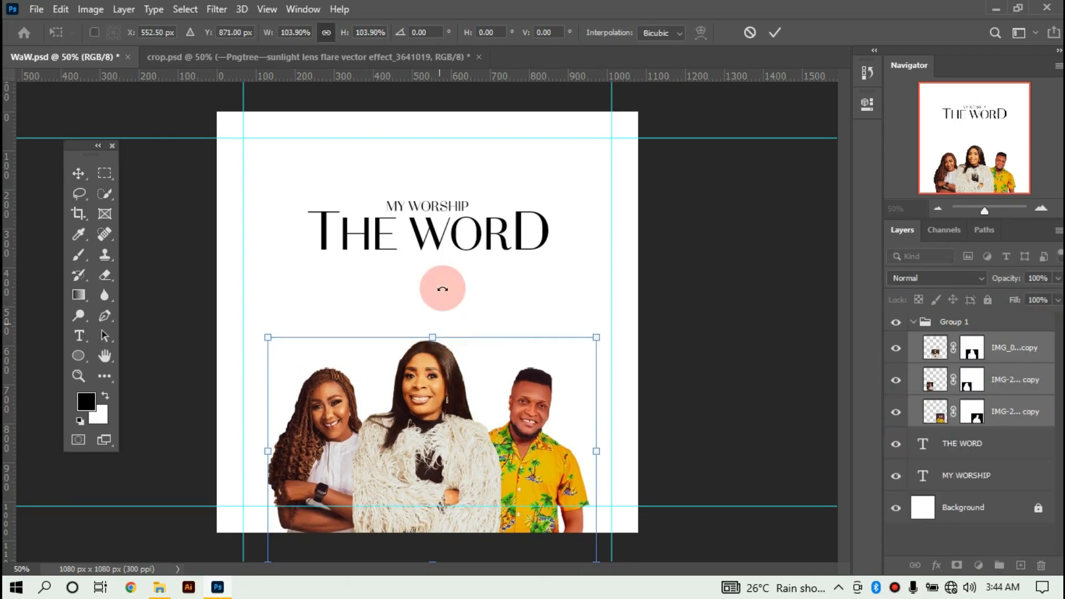
{"action": "left_click_drag", "start_coordinate": [465, 84], "coordinate": [467, 333]}
{"action": "left_click", "coordinate": [776, 33]}
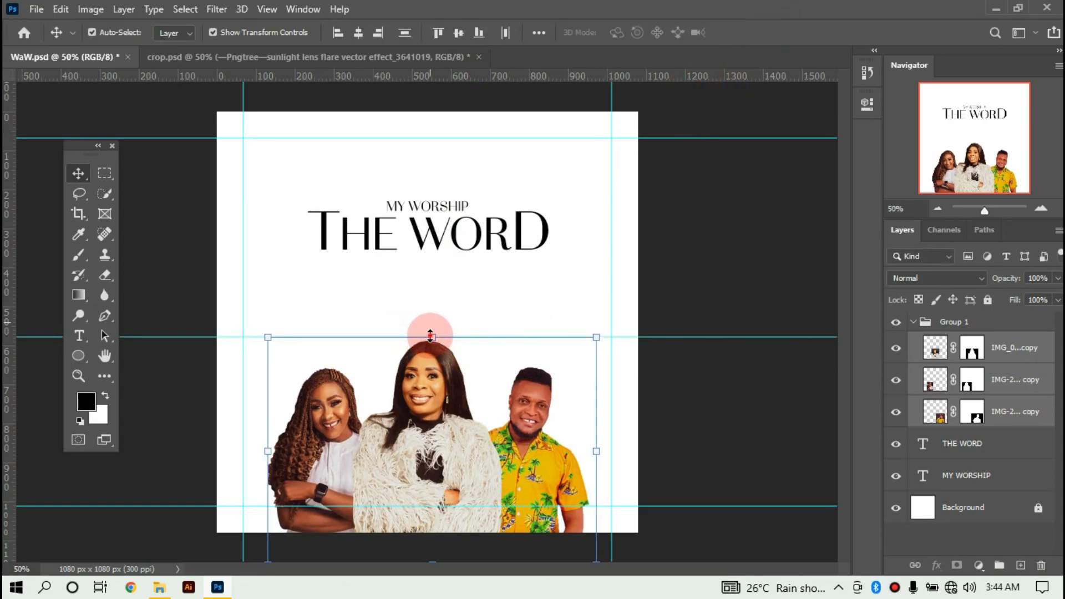
{"action": "mouse_move", "coordinate": [430, 334]}
{"action": "left_mouse_down"}
{"action": "mouse_move", "coordinate": [440, 306]}
{"action": "mouse_move", "coordinate": [443, 333]}
{"action": "left_mouse_up"}
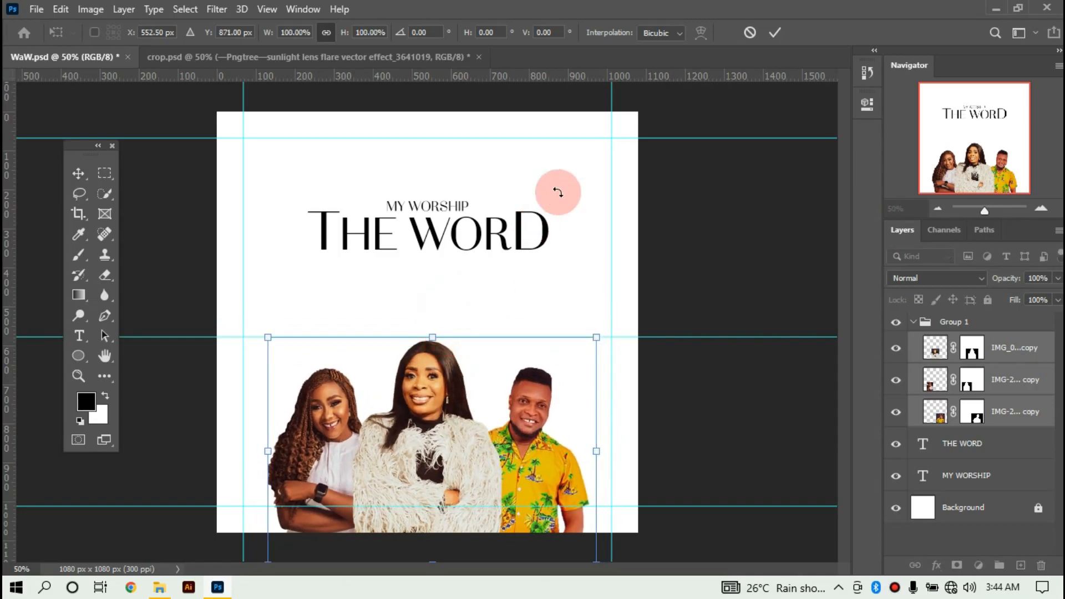
{"action": "double_click", "coordinate": [378, 377]}
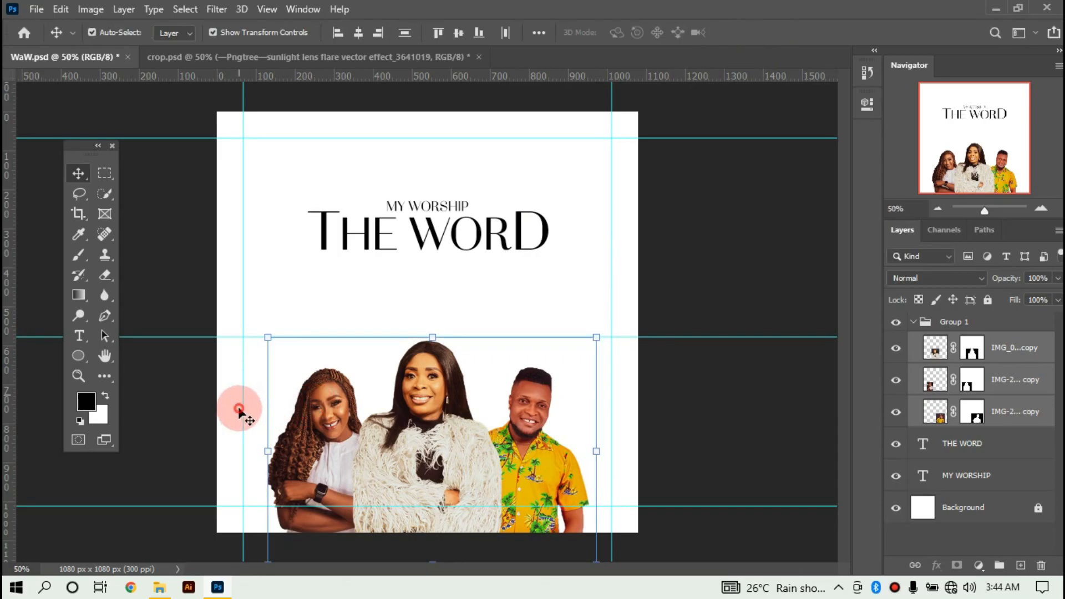
Scale the braided woman's portrait to 98.83% and nudge it slightly left.
{"action": "left_click", "coordinate": [237, 409]}
{"action": "left_click", "coordinate": [309, 381]}
{"action": "mouse_move", "coordinate": [282, 363]}
{"action": "left_mouse_down"}
{"action": "mouse_move", "coordinate": [281, 384]}
{"action": "mouse_move", "coordinate": [267, 362]}
{"action": "left_mouse_up"}
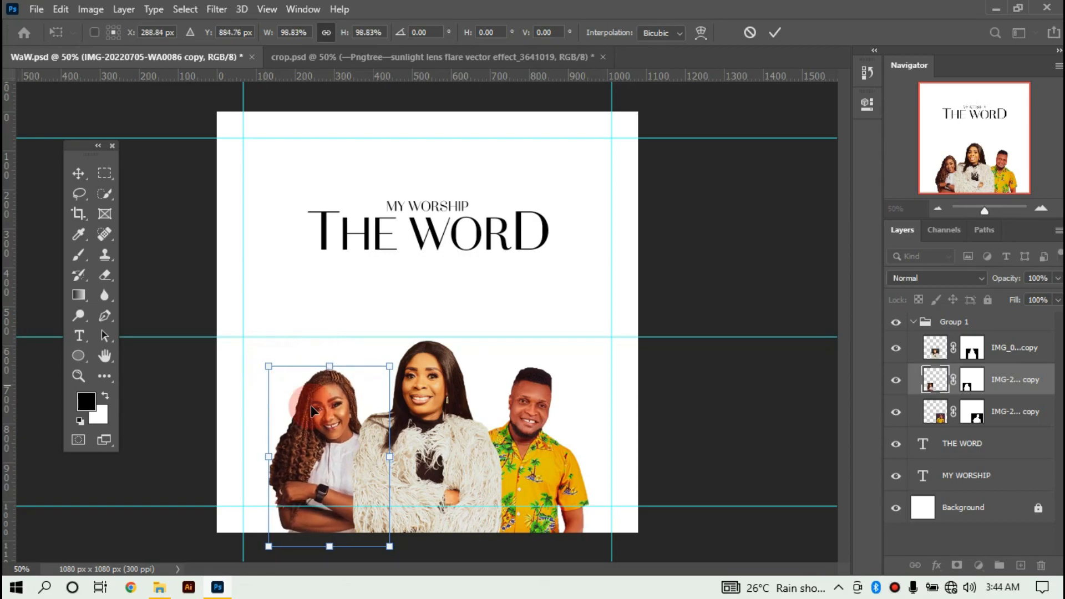
{"action": "left_click_drag", "start_coordinate": [319, 432], "coordinate": [312, 440]}
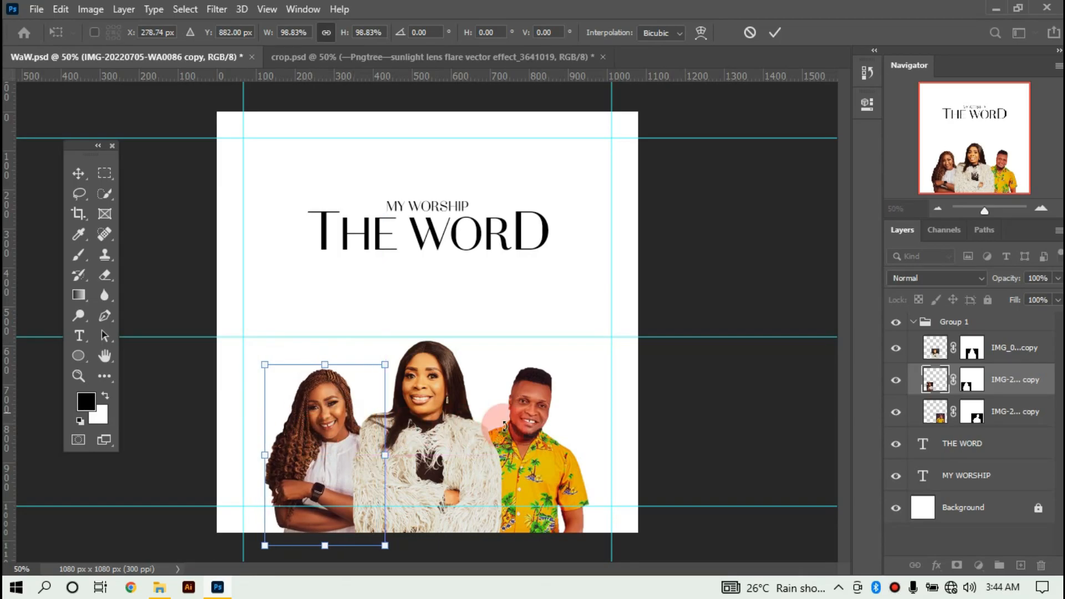
{"action": "left_click", "coordinate": [724, 164]}
{"action": "left_click", "coordinate": [774, 30]}
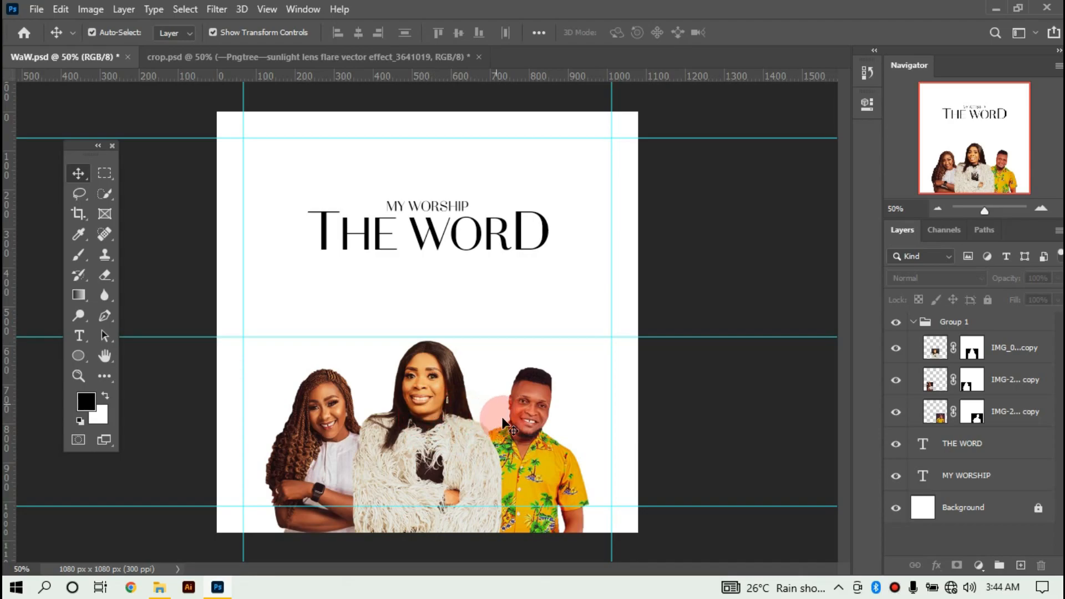
Transform the man's portrait and drag the horizontal guide across the portraits off the canvas.
{"action": "left_click", "coordinate": [557, 363]}
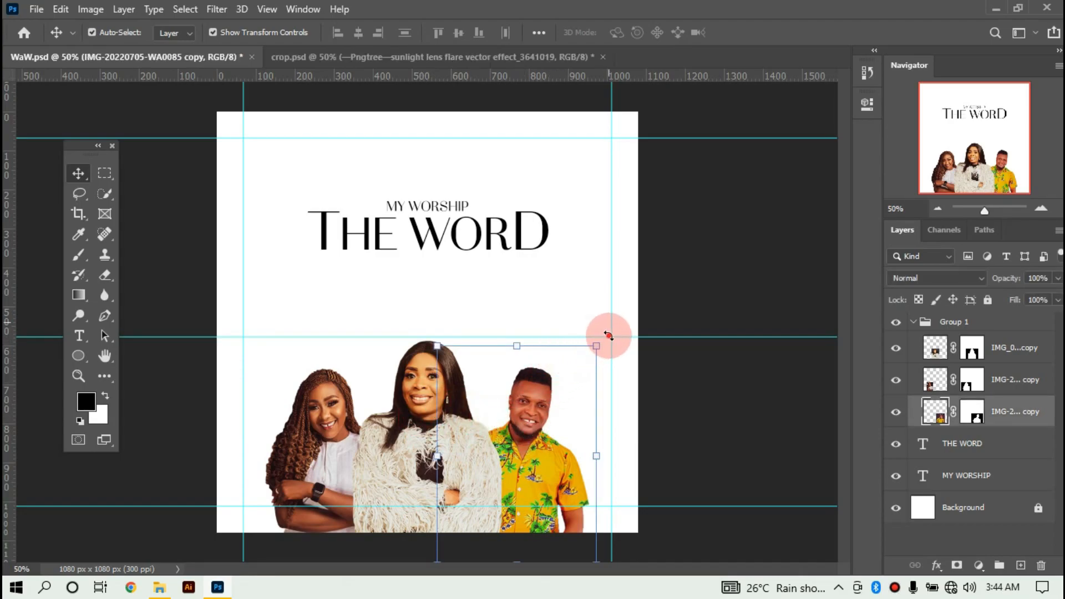
{"action": "left_click_drag", "start_coordinate": [613, 338], "coordinate": [616, 342]}
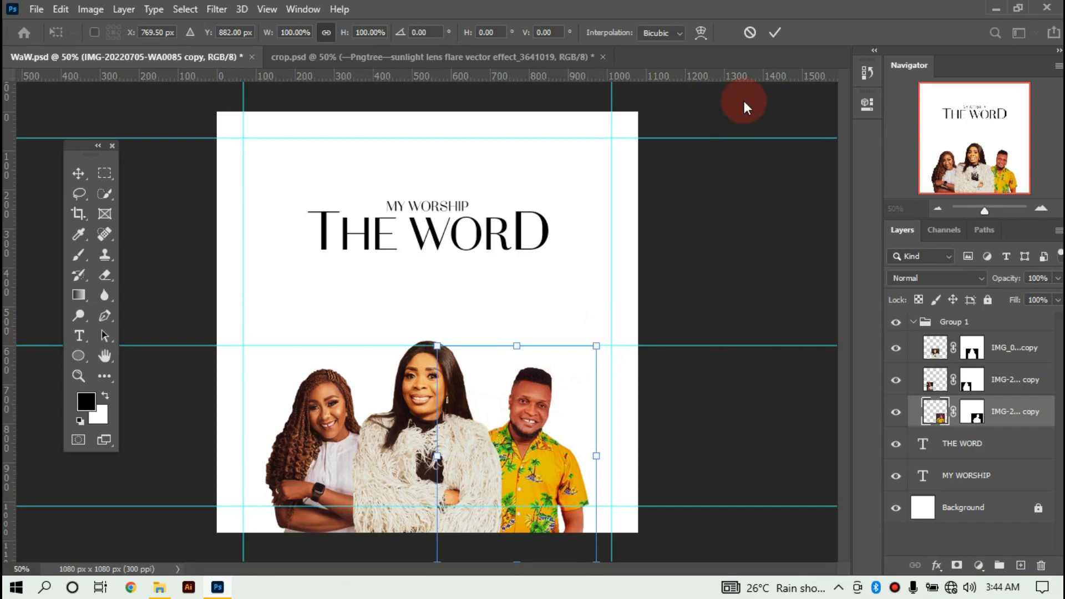
{"action": "left_click", "coordinate": [773, 32]}
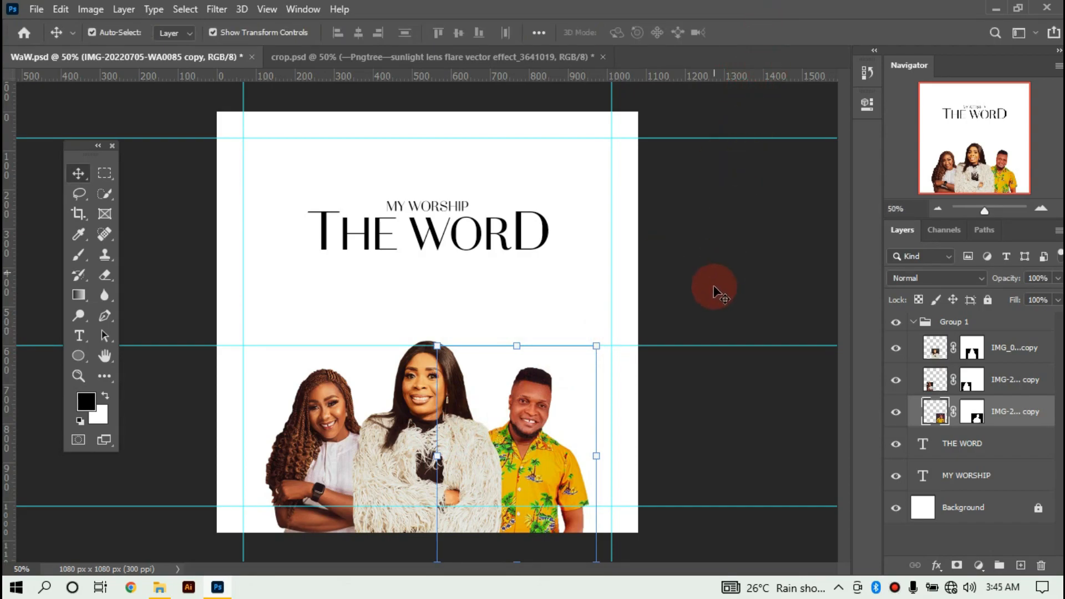
{"action": "left_click_drag", "start_coordinate": [693, 345], "coordinate": [695, 71]}
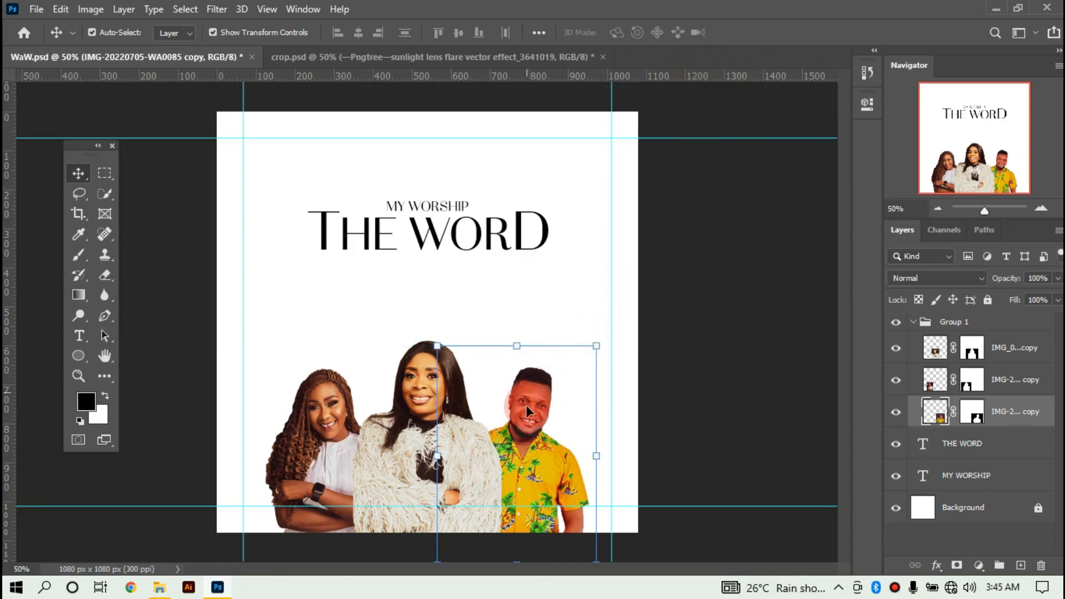
Rotate the man's portrait about 3.70° and nudge it slightly to the right.
{"action": "left_click_drag", "start_coordinate": [609, 335], "coordinate": [614, 345]}
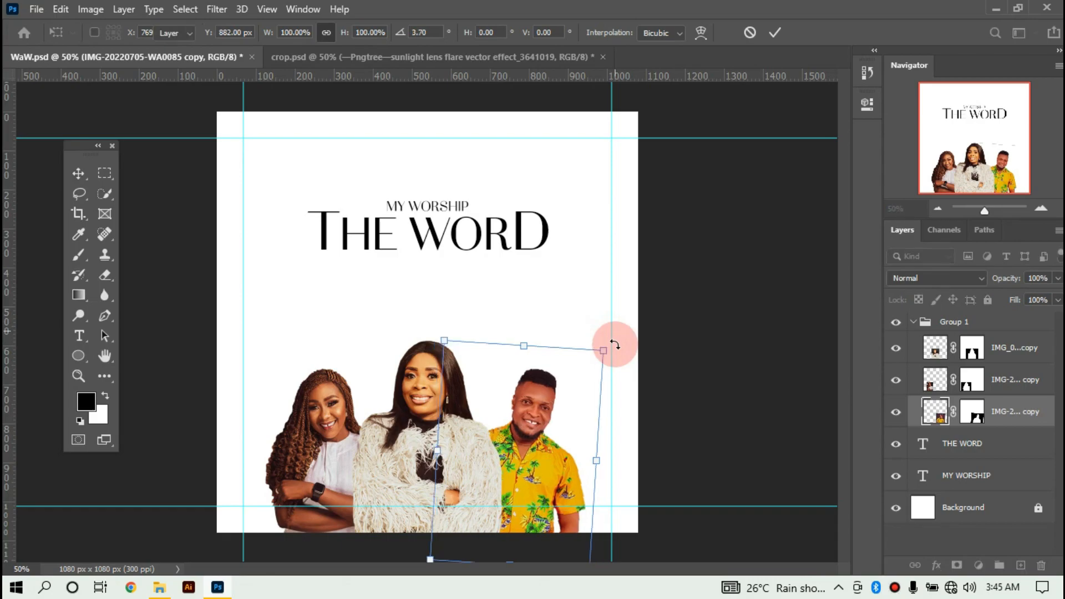
{"action": "key", "text": "Return"}
{"action": "left_click_drag", "start_coordinate": [530, 437], "coordinate": [530, 437]}
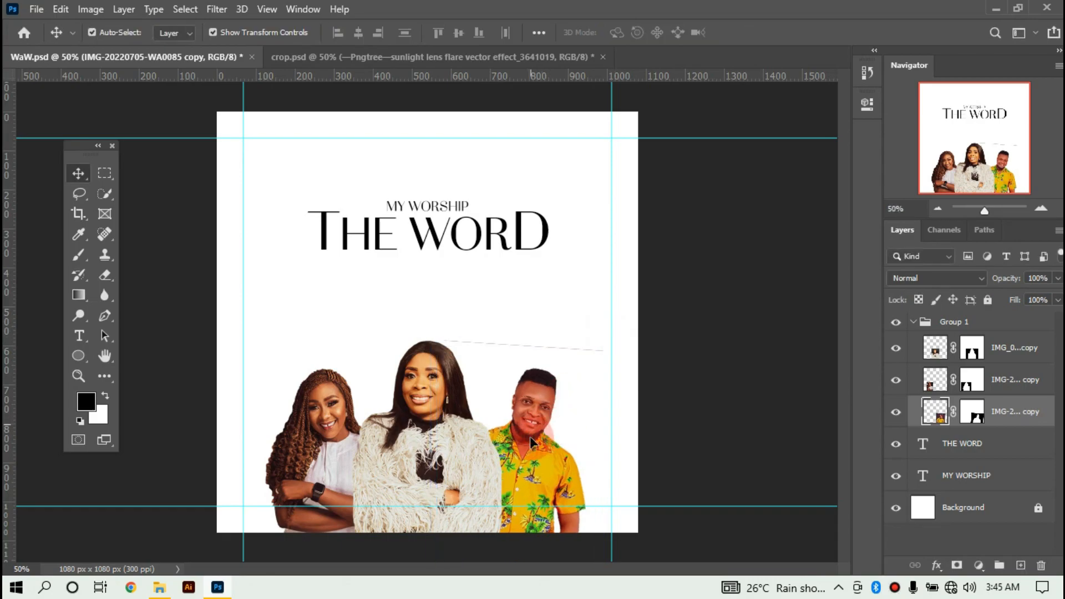
{"action": "key", "text": "e"}
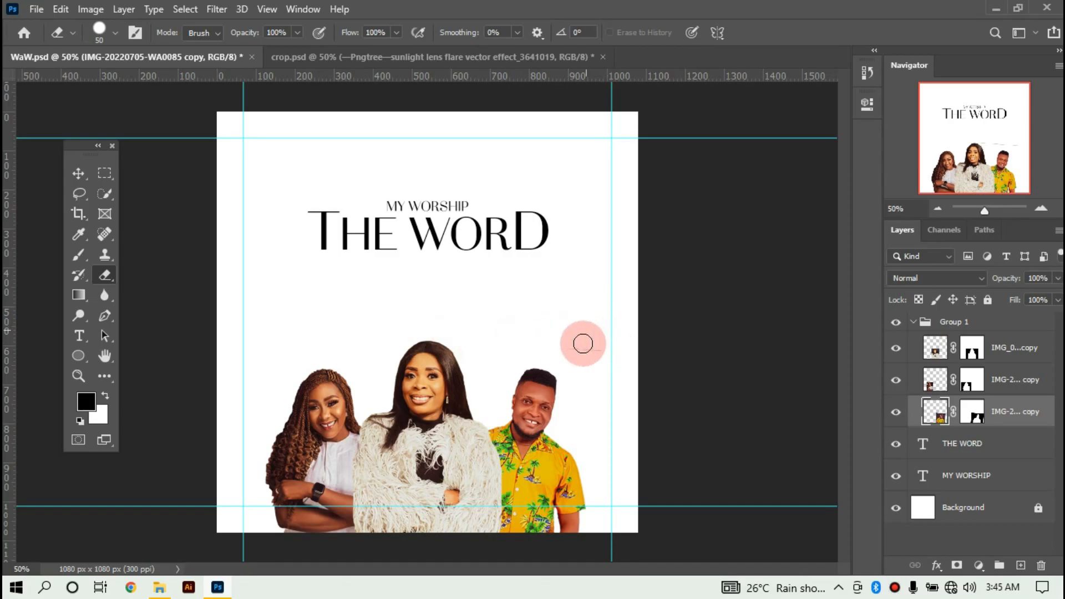
{"action": "key", "text": "v"}
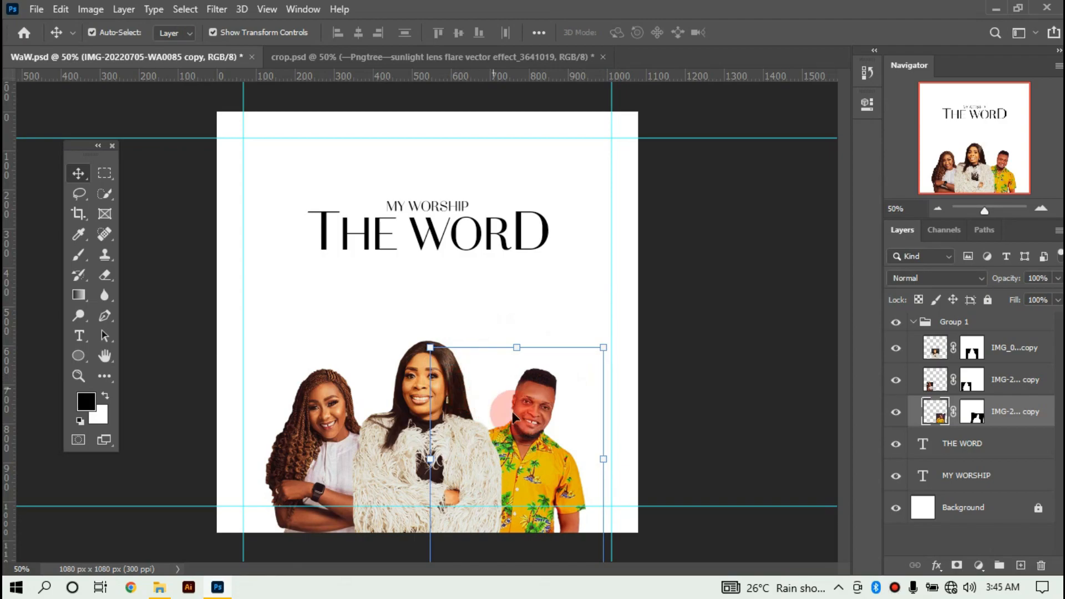
{"action": "left_click_drag", "start_coordinate": [544, 397], "coordinate": [541, 399]}
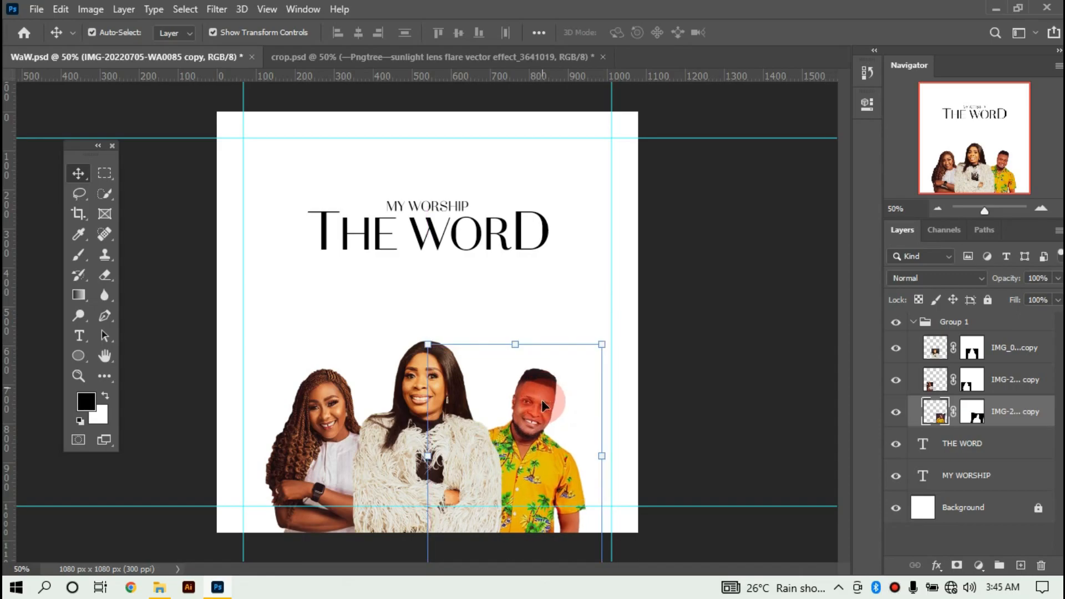
Select the left woman's portrait and check the spacing between the portraits.
{"action": "left_click", "coordinate": [703, 347]}
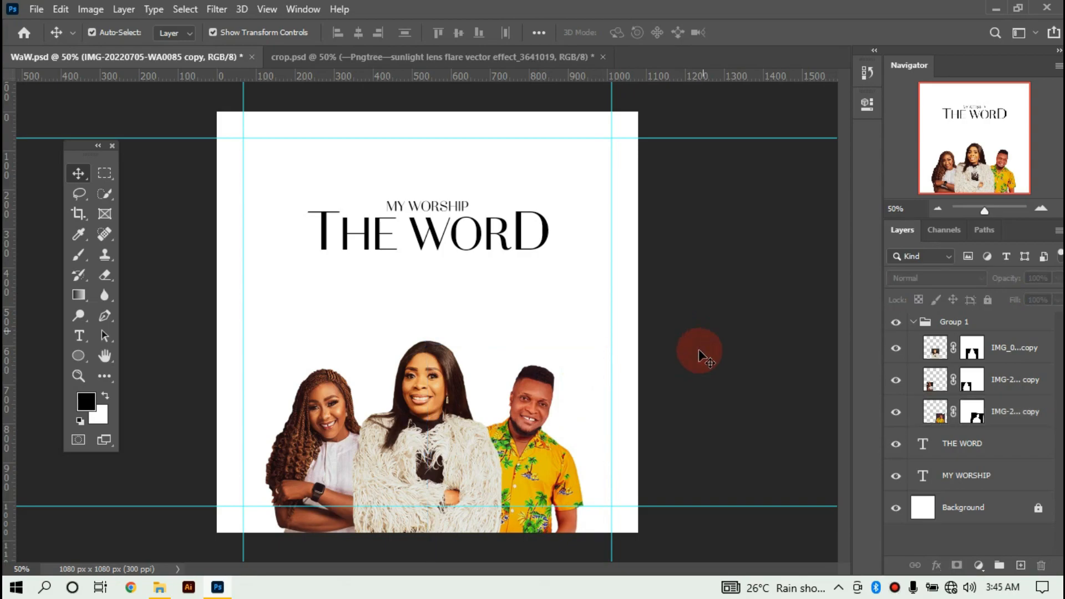
{"action": "left_click", "coordinate": [358, 436]}
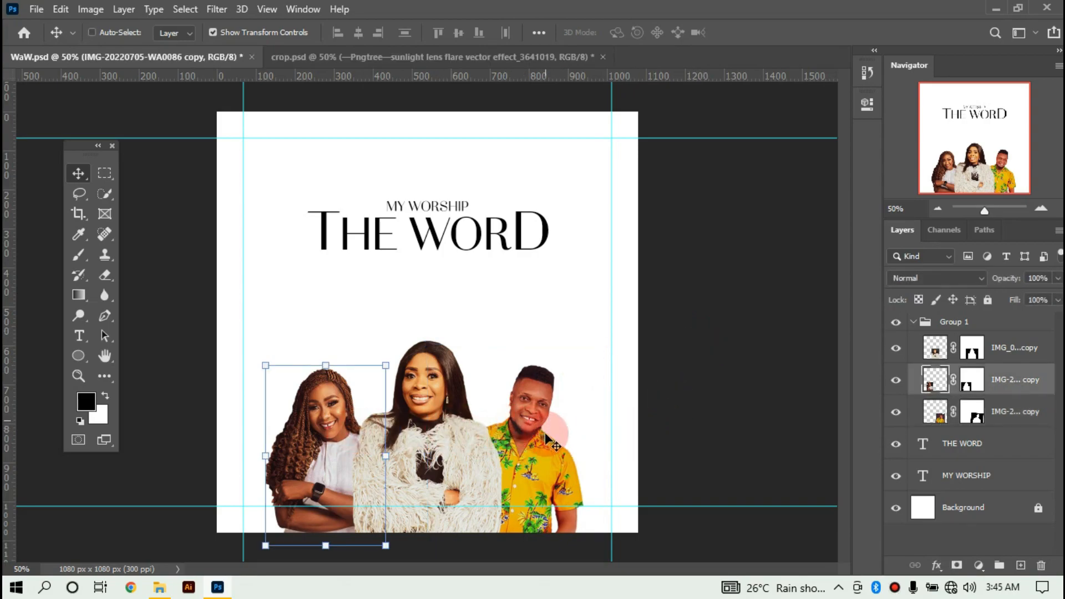
{"action": "key", "text": "ctrl"}
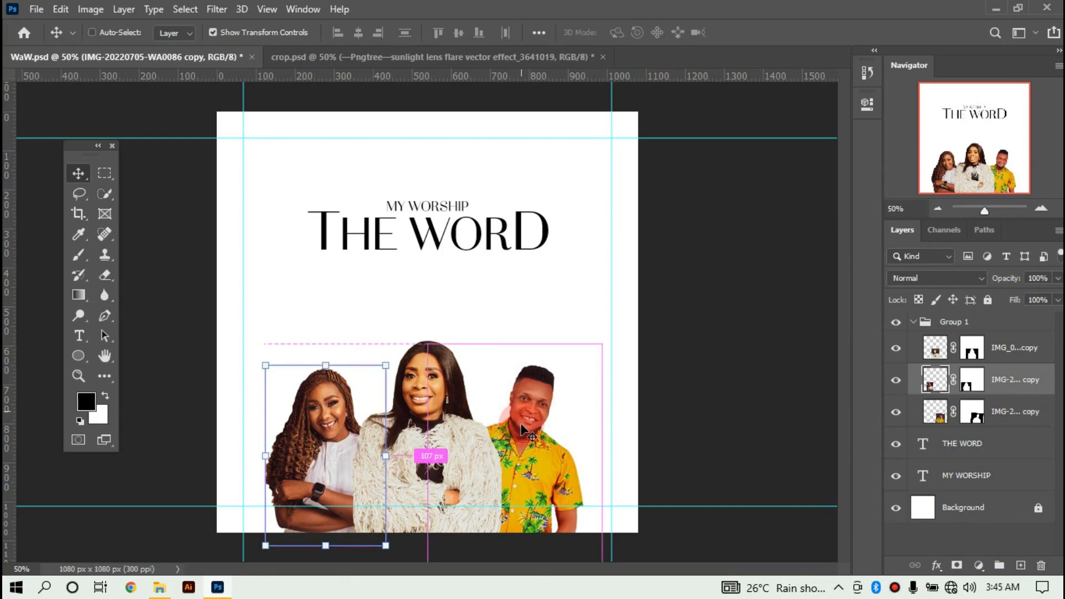
Scale the left woman's and man's portraits together to 97.76% and shift them into place.
{"action": "left_click", "coordinate": [1036, 417], "text": "ctrl"}
{"action": "left_click", "coordinate": [603, 348]}
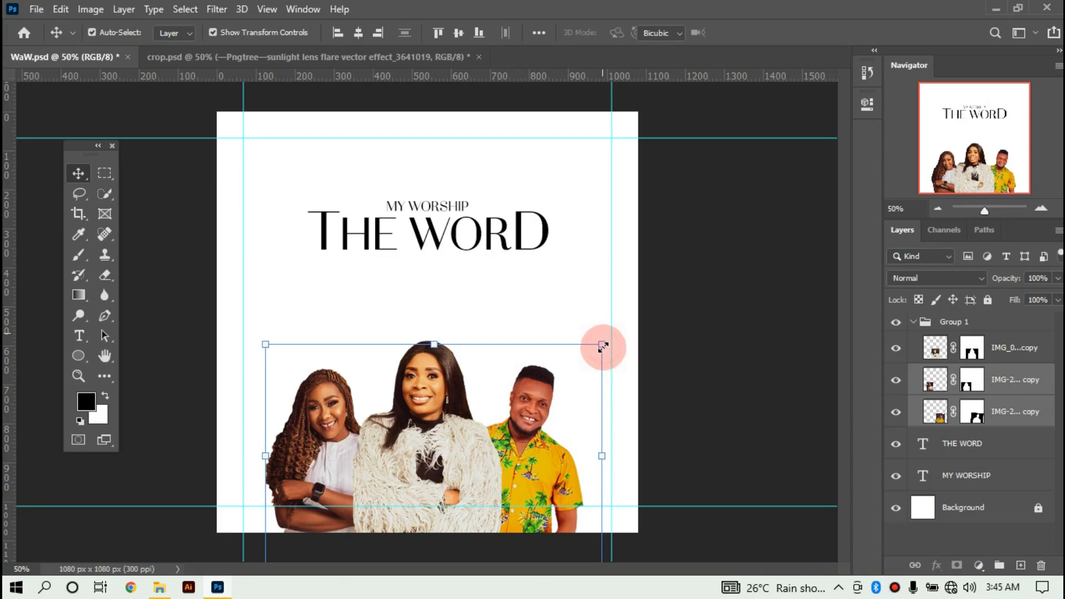
{"action": "left_click_drag", "start_coordinate": [603, 347], "coordinate": [600, 351]}
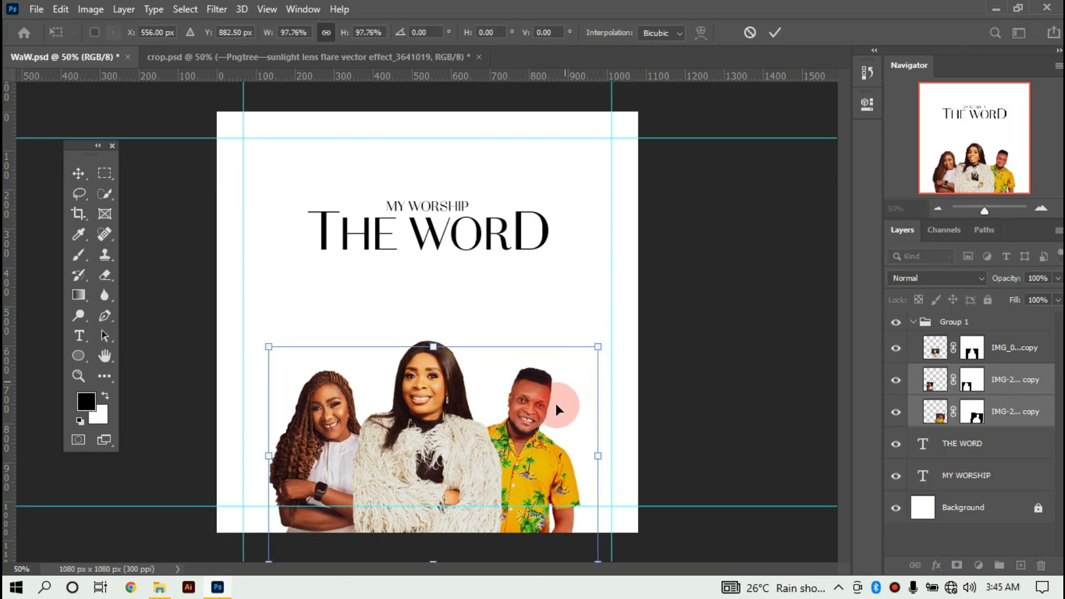
{"action": "left_click_drag", "start_coordinate": [526, 443], "coordinate": [526, 444]}
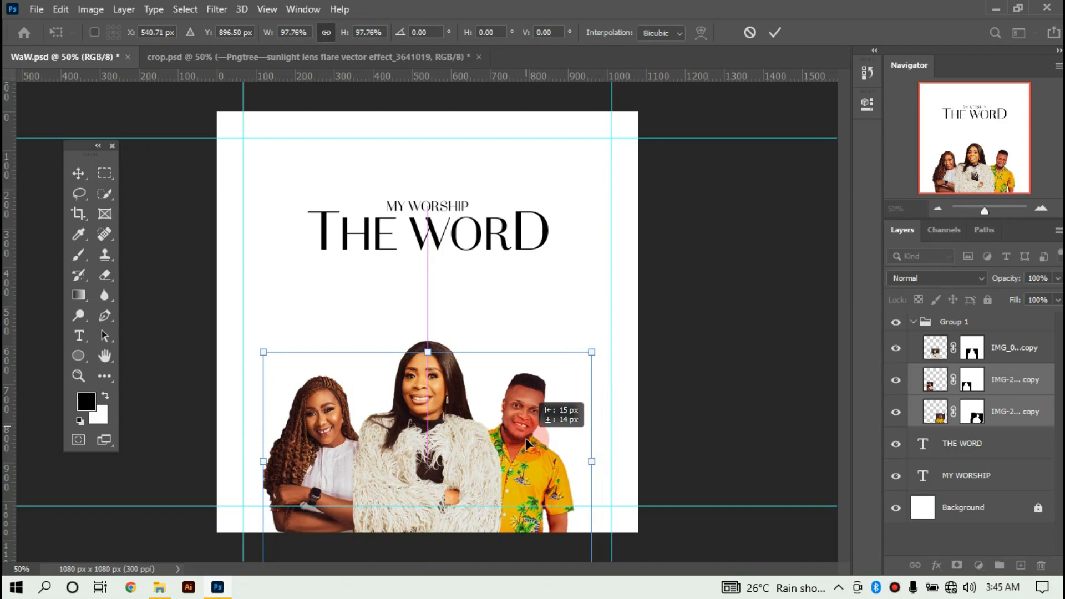
{"action": "left_click_drag", "start_coordinate": [529, 438], "coordinate": [526, 439]}
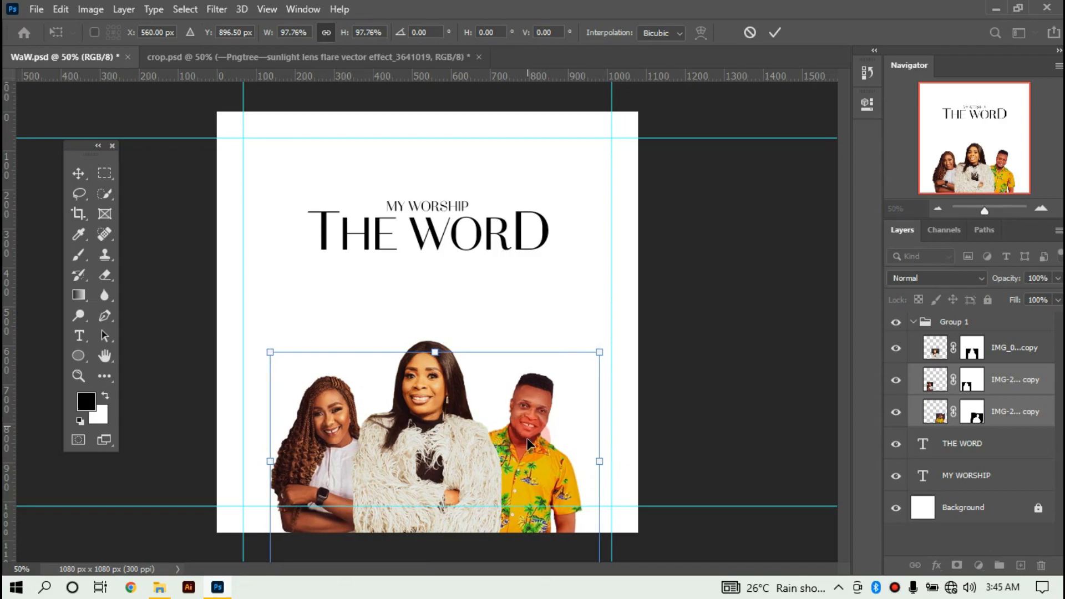
{"action": "left_click", "coordinate": [647, 388]}
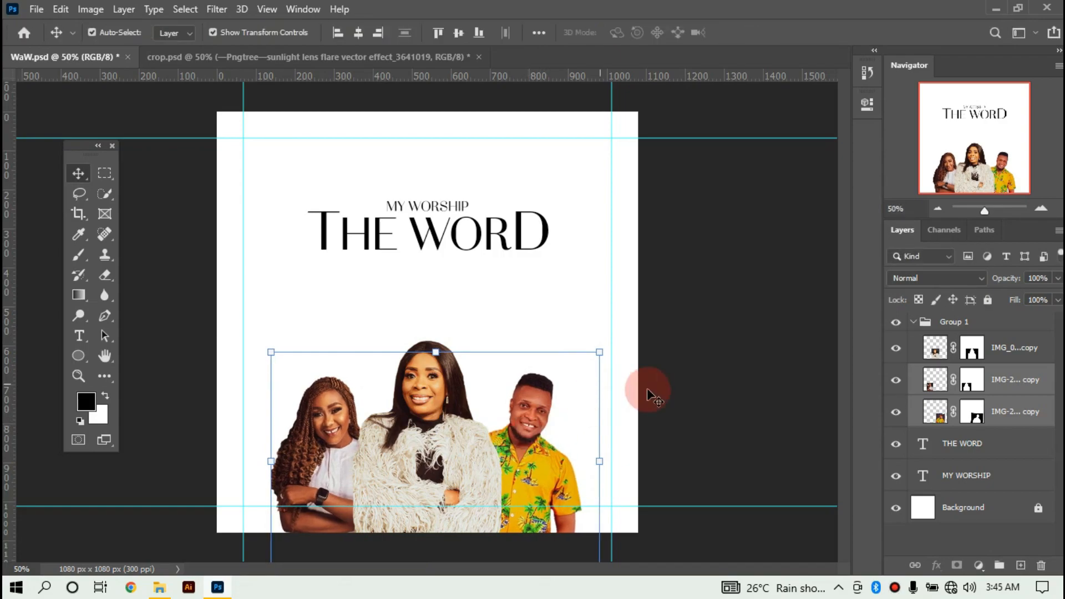
{"action": "left_click", "coordinate": [733, 381]}
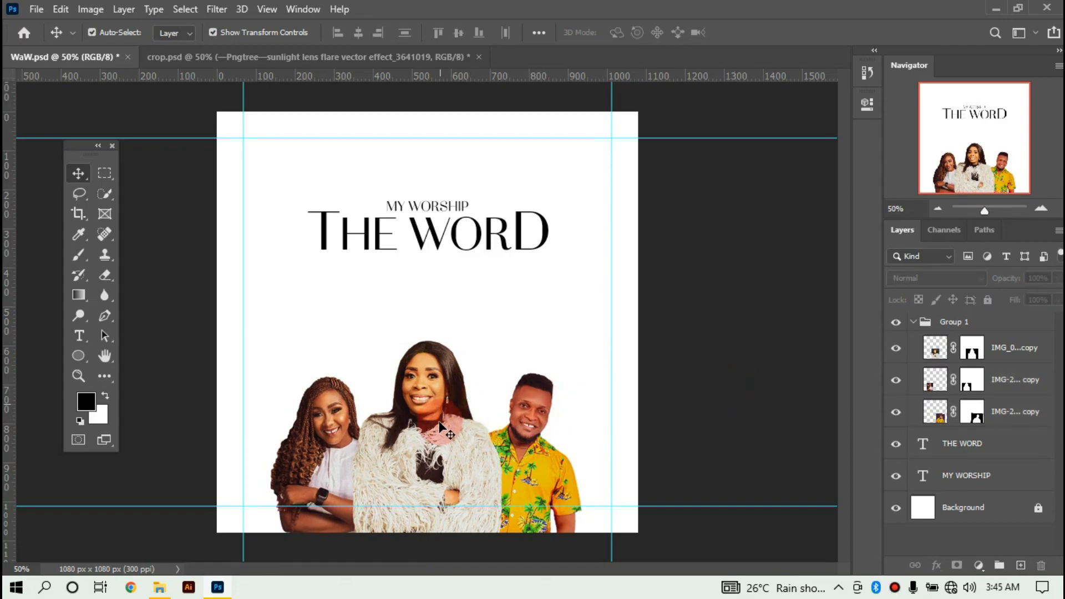
Nudge the centre woman right and slightly enlarge the left woman's and man's portraits.
{"action": "mouse_move", "coordinate": [439, 427]}
{"action": "left_mouse_down"}
{"action": "mouse_move", "coordinate": [441, 438]}
{"action": "mouse_move", "coordinate": [442, 424]}
{"action": "left_mouse_up"}
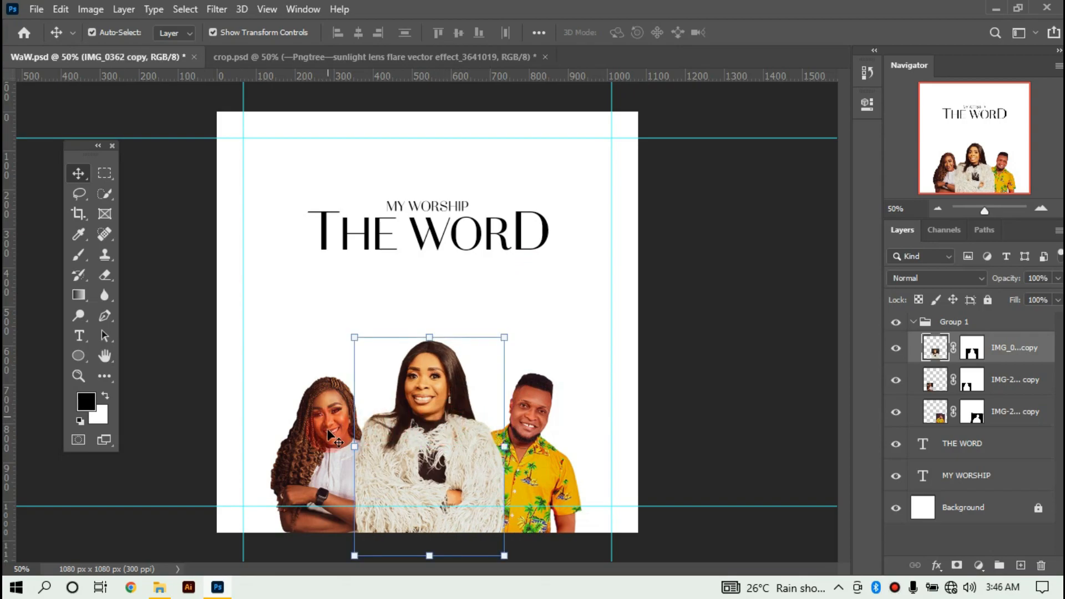
{"action": "left_click_drag", "start_coordinate": [328, 433], "coordinate": [328, 422]}
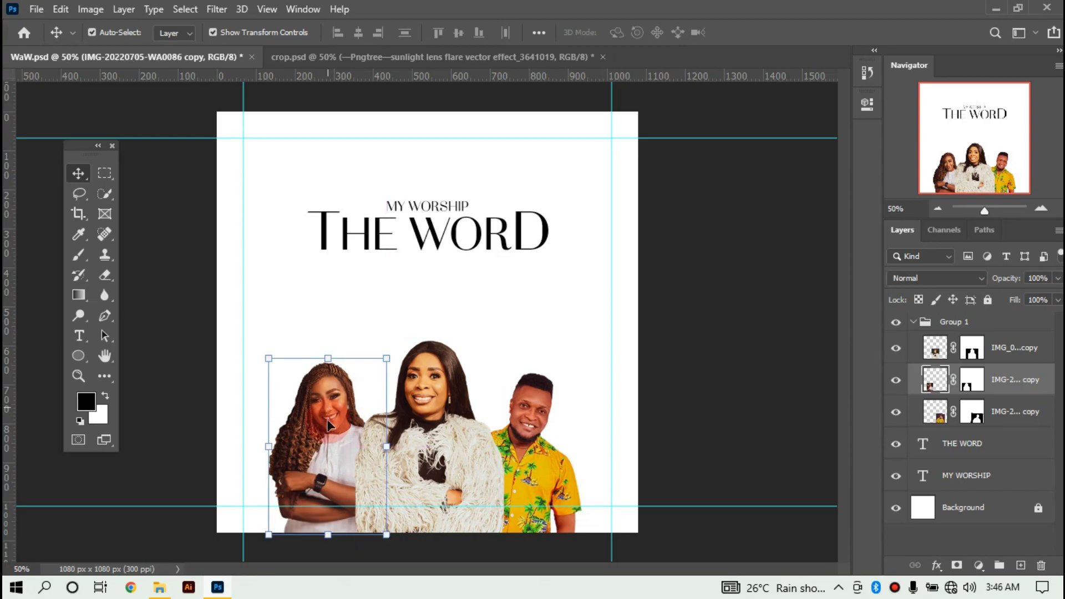
{"action": "key", "text": "ctrl+z"}
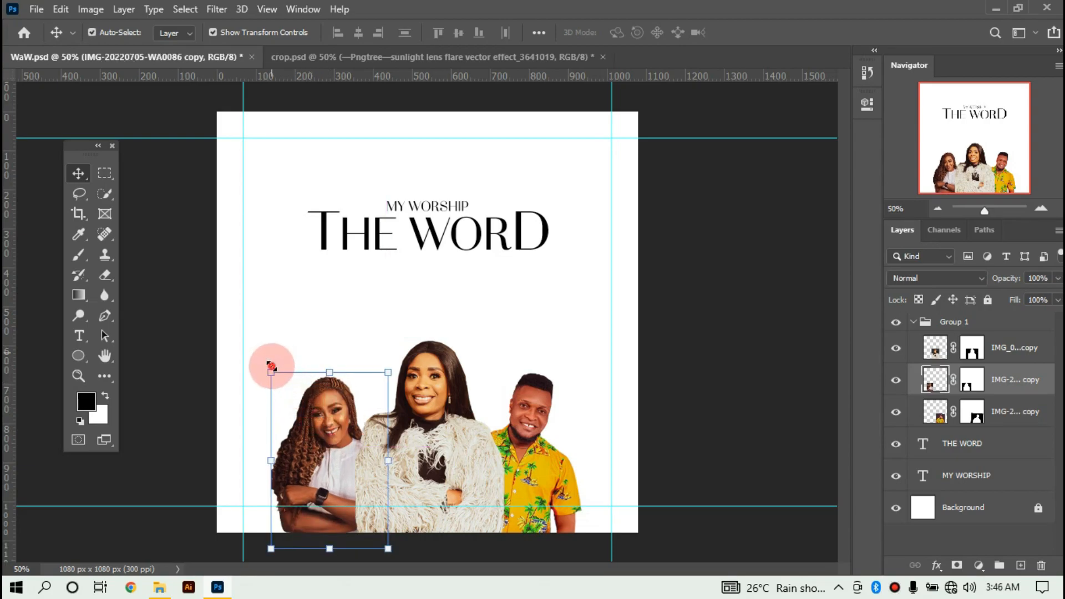
{"action": "left_click_drag", "start_coordinate": [271, 365], "coordinate": [266, 358]}
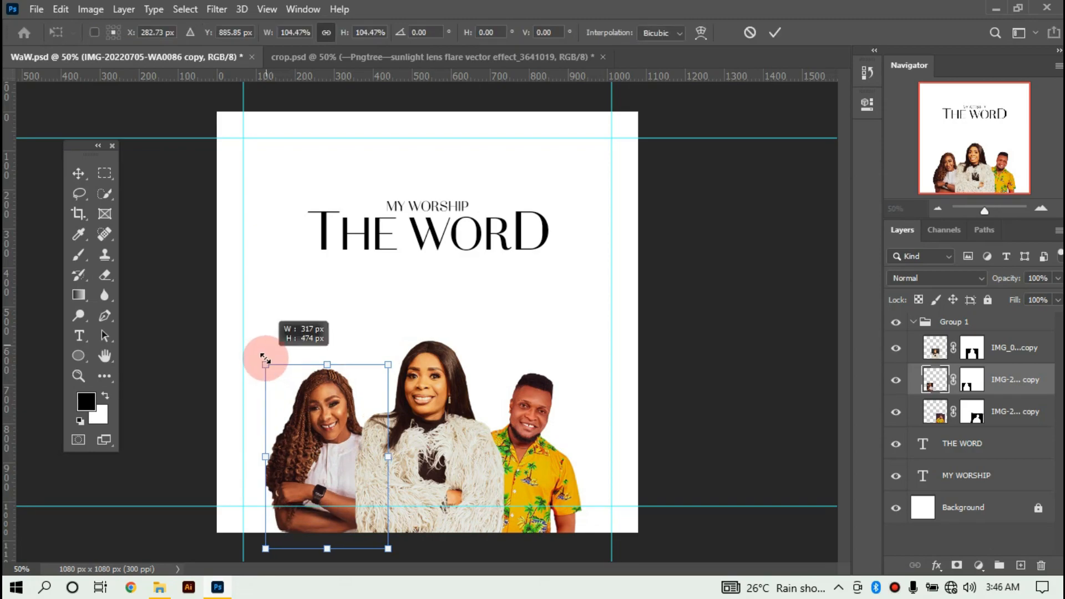
{"action": "left_click_drag", "start_coordinate": [266, 359], "coordinate": [264, 359]}
{"action": "key", "text": "Return"}
{"action": "left_click", "coordinate": [518, 444]}
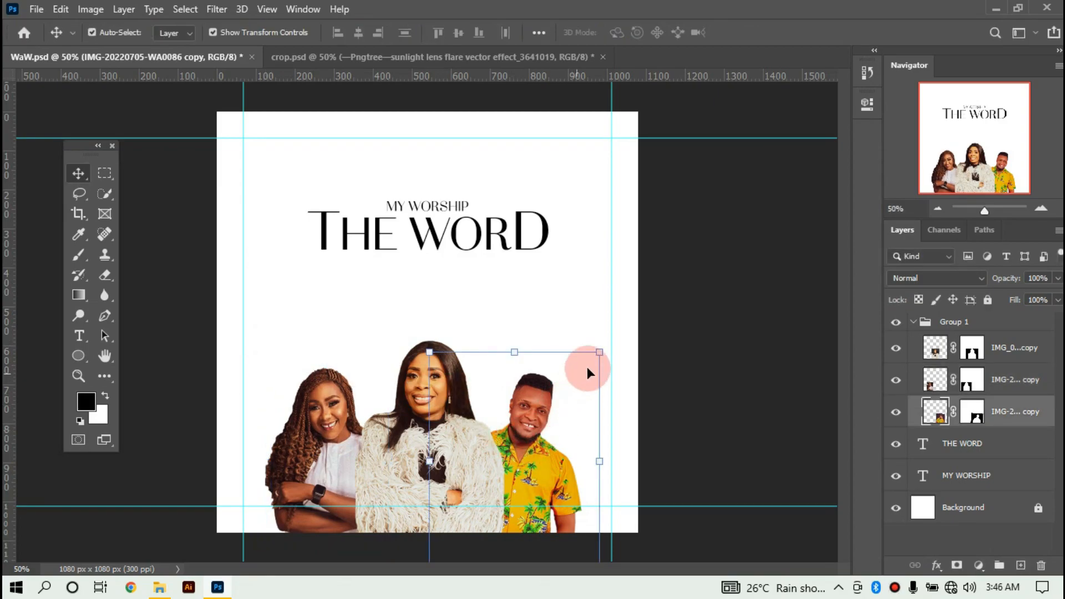
{"action": "left_click_drag", "start_coordinate": [600, 351], "coordinate": [608, 346]}
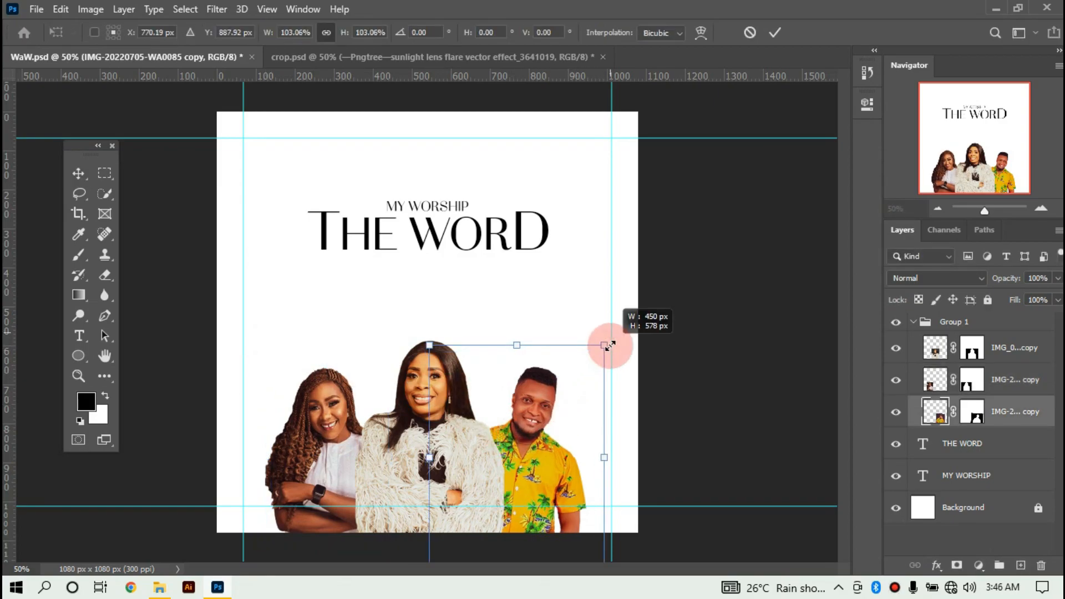
{"action": "key", "text": "Return"}
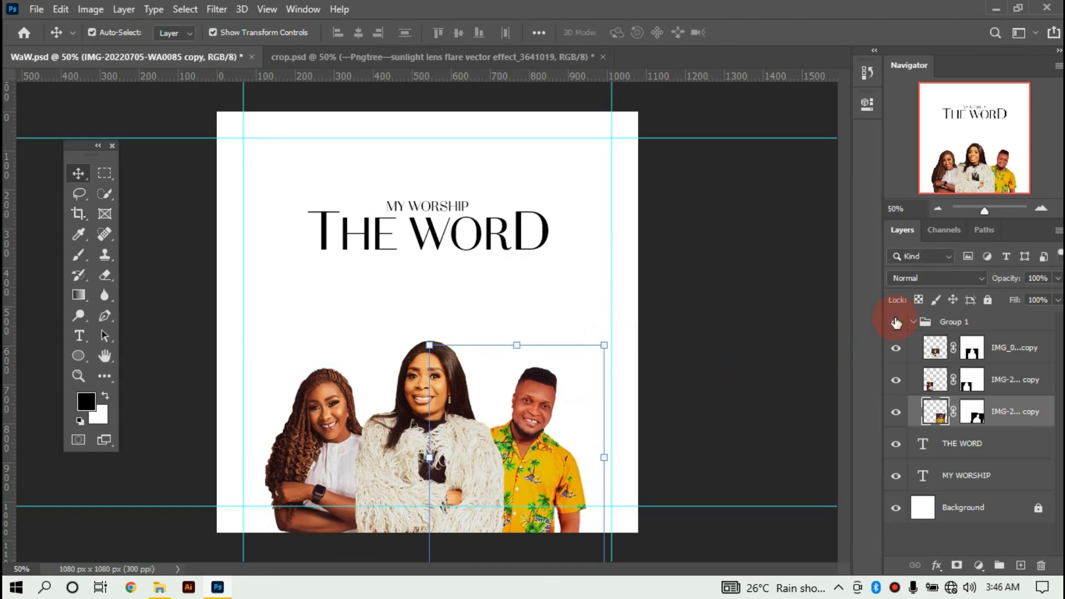
Collapse Group 1 and lock it completely.
{"action": "left_click", "coordinate": [913, 323]}
{"action": "left_click", "coordinate": [965, 322]}
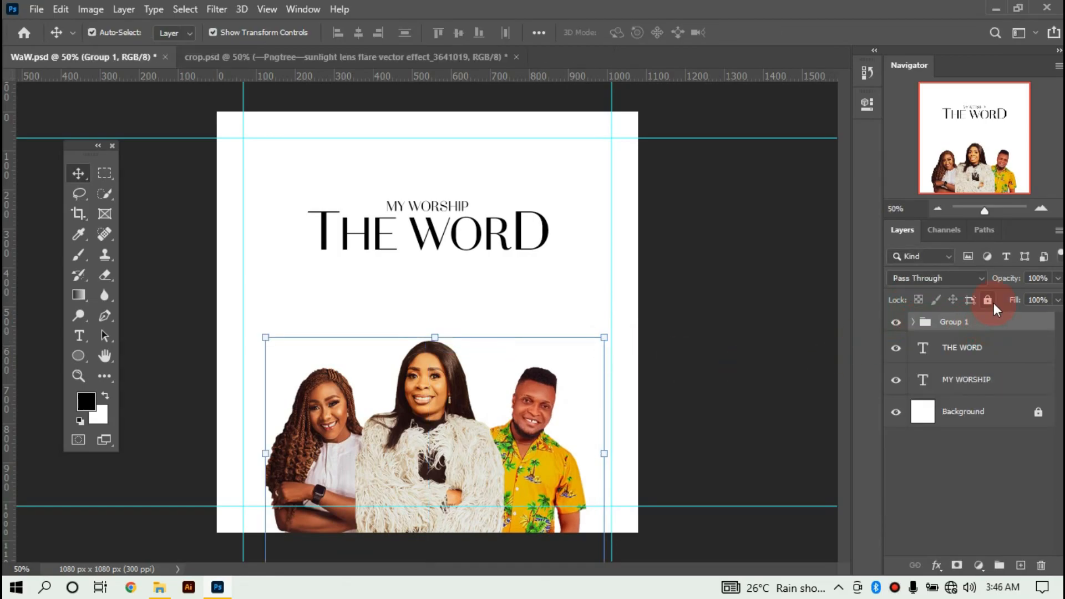
{"action": "left_click", "coordinate": [988, 300]}
{"action": "left_click", "coordinate": [771, 361]}
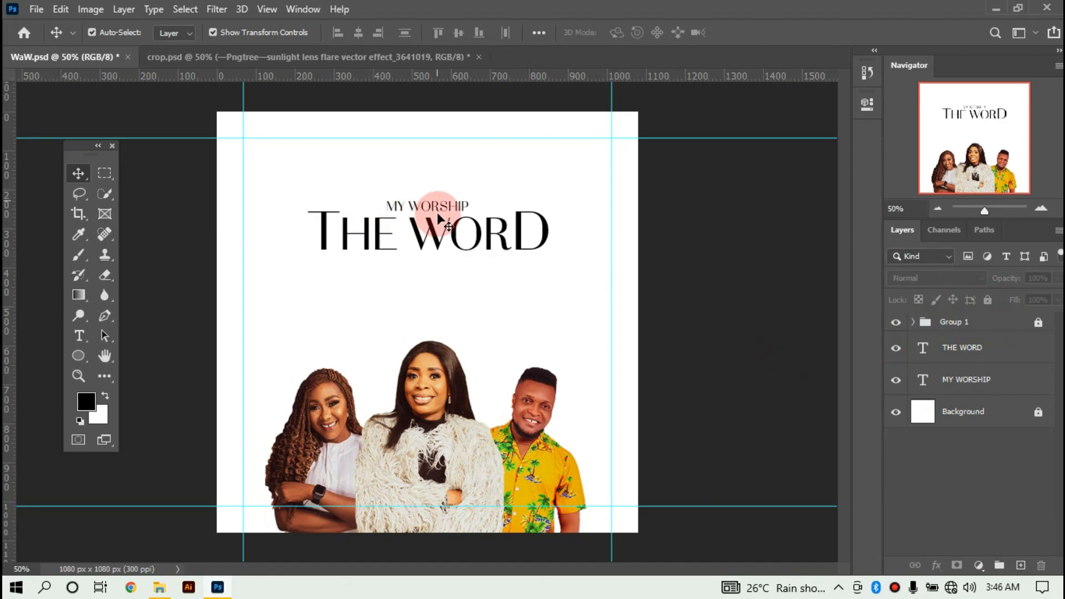
Enlarge the MY WORSHIP text to about 107.5%.
{"action": "left_click", "coordinate": [418, 211]}
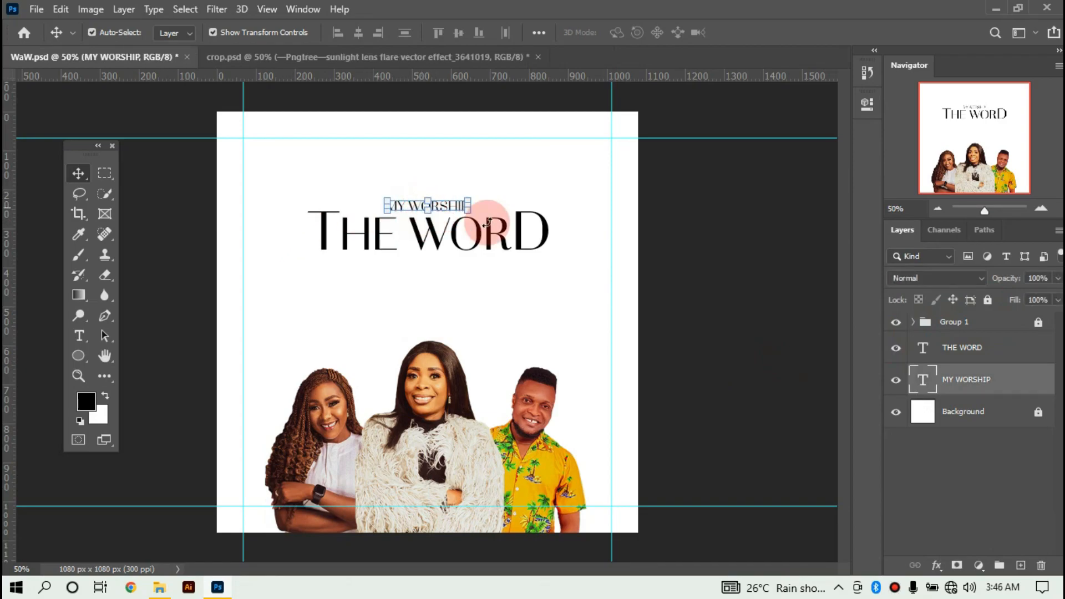
{"action": "left_click_drag", "start_coordinate": [470, 209], "coordinate": [474, 212]}
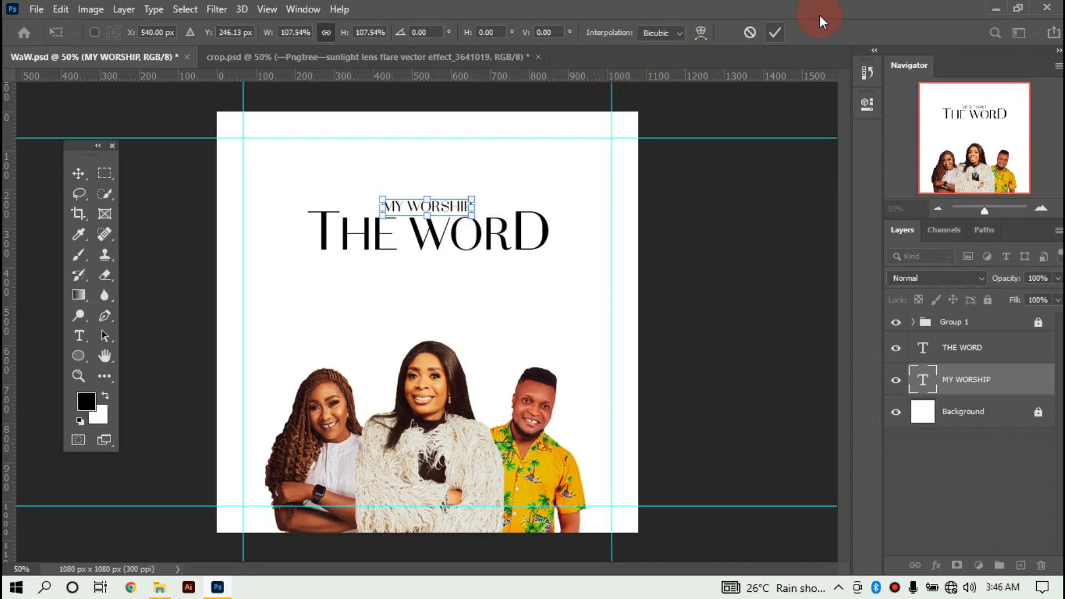
{"action": "left_click", "coordinate": [774, 33]}
{"action": "left_click", "coordinate": [689, 361]}
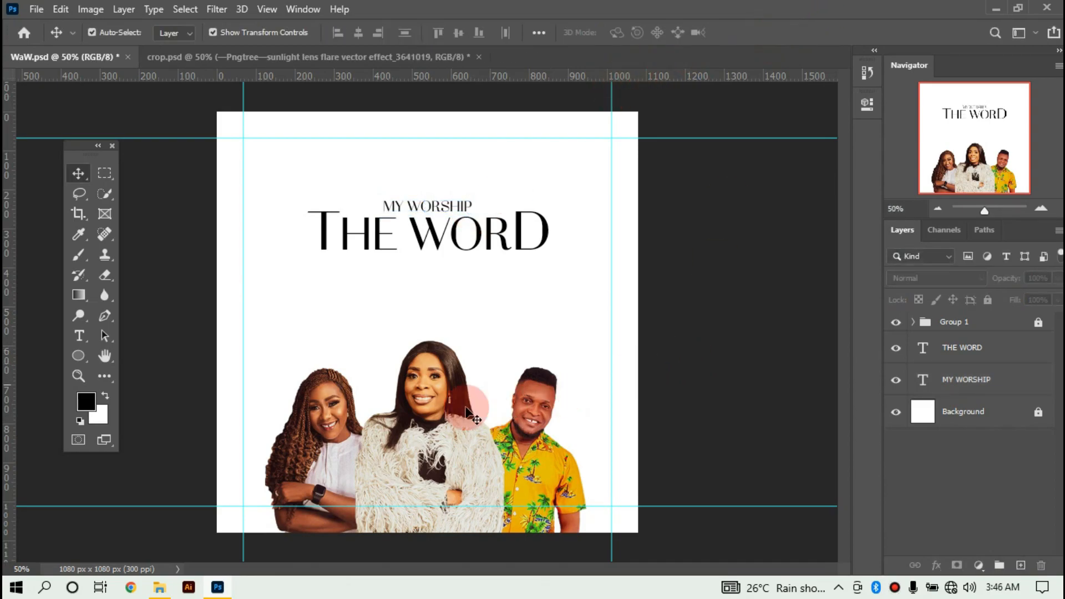
{"action": "left_click", "coordinate": [79, 356]}
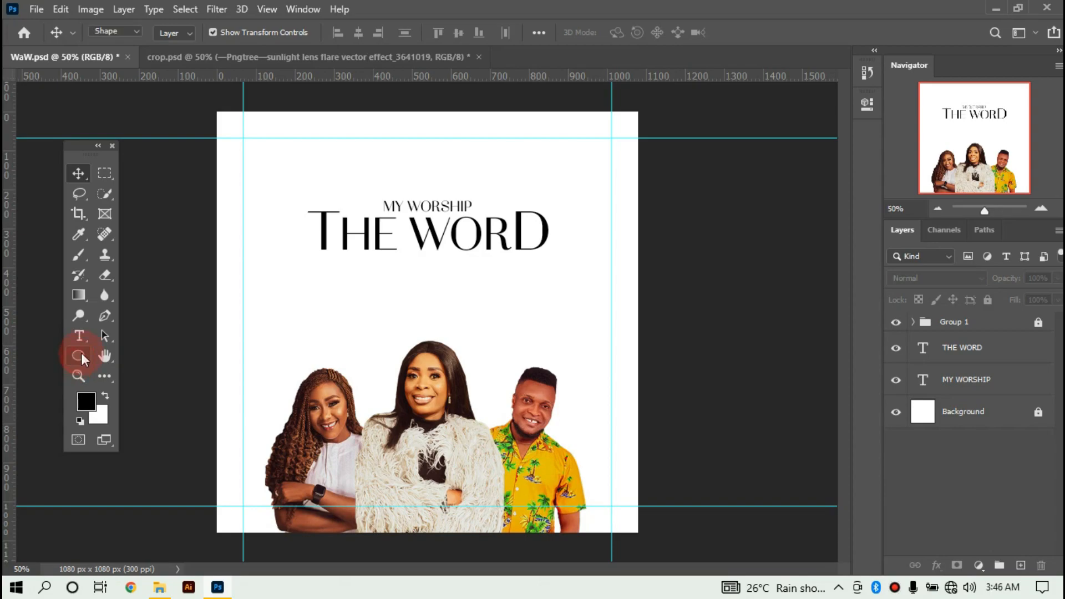
Draw a 98 × 98 px circle below the title and browse the gradient fill presets.
{"action": "left_click", "coordinate": [185, 385]}
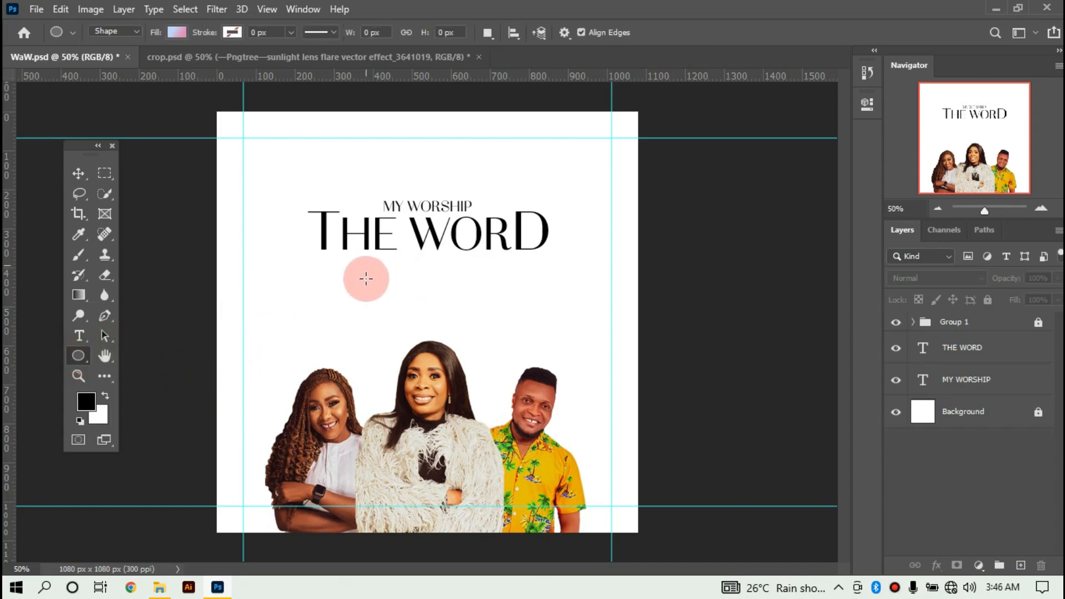
{"action": "left_click_drag", "start_coordinate": [365, 280], "coordinate": [516, 309]}
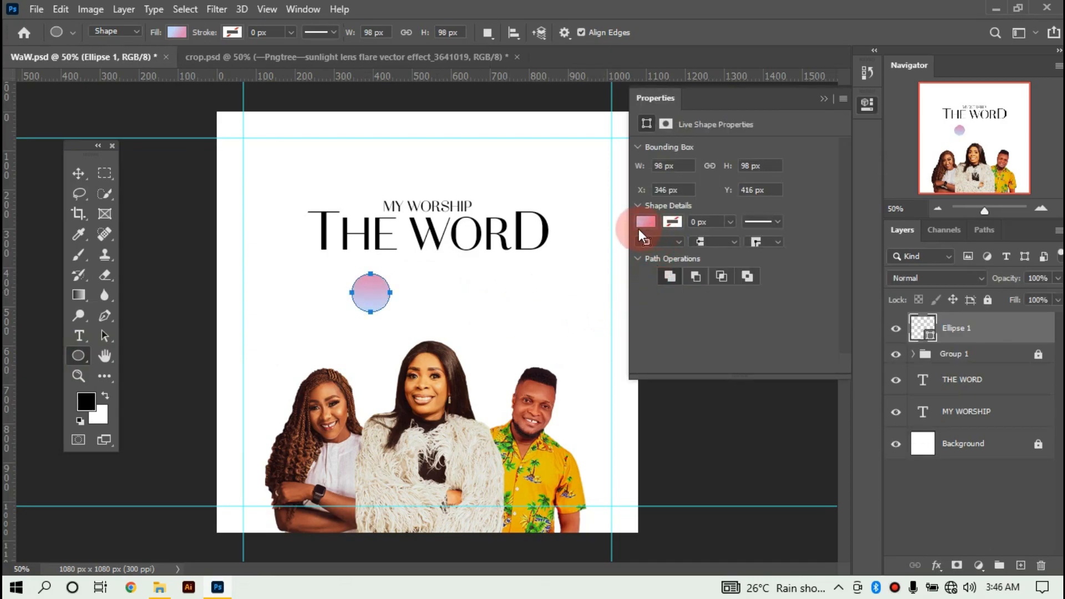
{"action": "left_click", "coordinate": [176, 32]}
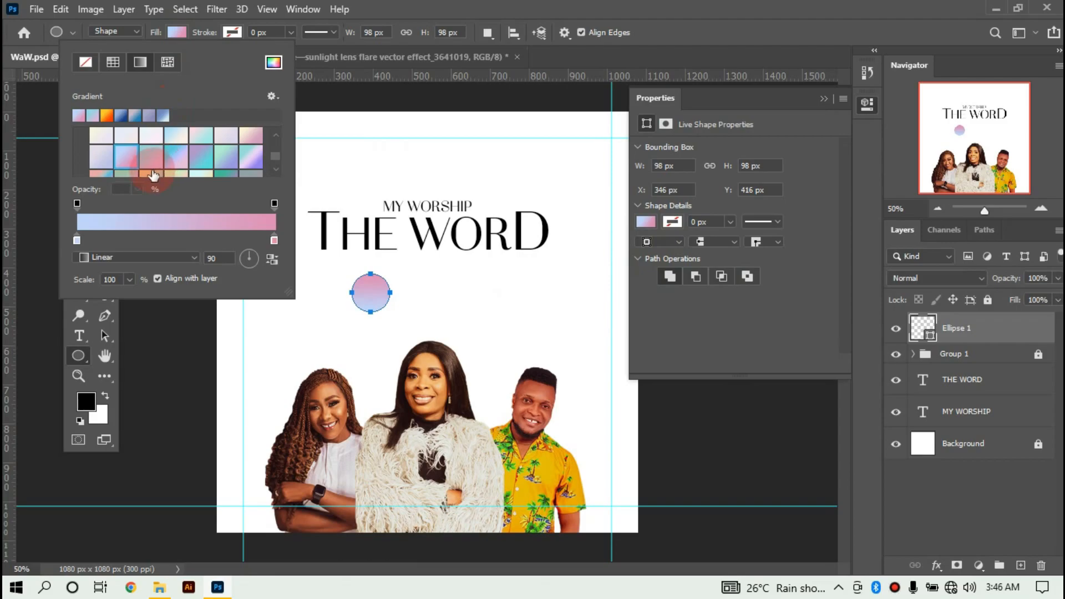
{"action": "scroll", "coordinate": [141, 154], "scroll_direction": "down", "scroll_amount": 5}
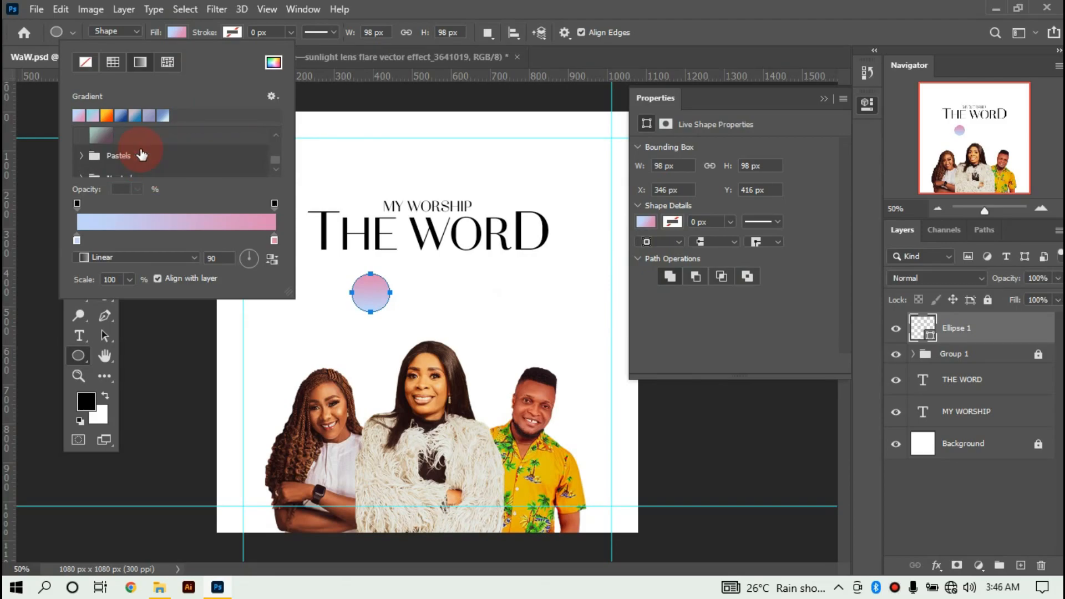
{"action": "scroll", "coordinate": [128, 157], "scroll_direction": "up", "scroll_amount": 3}
{"action": "scroll", "coordinate": [128, 157], "scroll_direction": "down", "scroll_amount": 3}
{"action": "scroll", "coordinate": [128, 157], "scroll_direction": "up", "scroll_amount": 1}
{"action": "scroll", "coordinate": [128, 157], "scroll_direction": "down", "scroll_amount": 1}
{"action": "scroll", "coordinate": [129, 157], "scroll_direction": "up", "scroll_amount": 3}
{"action": "scroll", "coordinate": [129, 157], "scroll_direction": "down", "scroll_amount": 1}
{"action": "scroll", "coordinate": [128, 157], "scroll_direction": "up", "scroll_amount": 2}
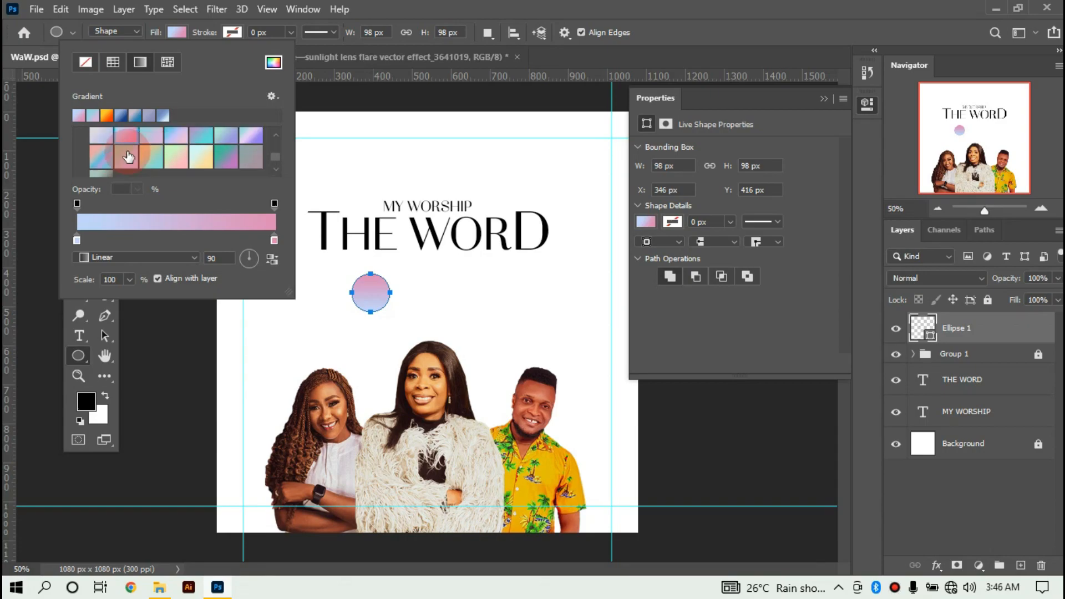
{"action": "scroll", "coordinate": [128, 157], "scroll_direction": "down", "scroll_amount": 3}
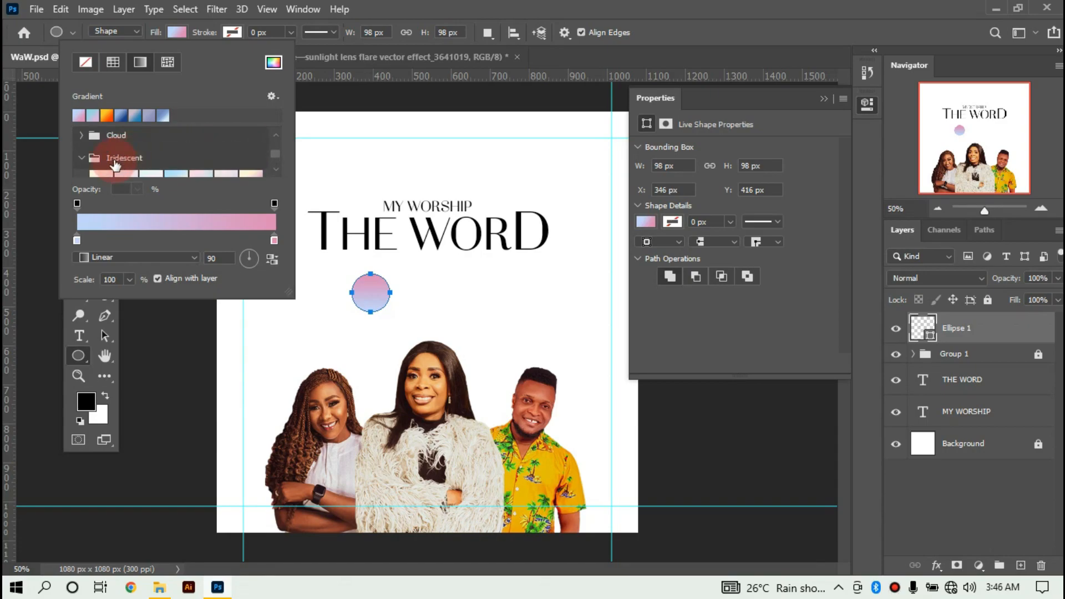
{"action": "scroll", "coordinate": [87, 162], "scroll_direction": "down", "scroll_amount": 2}
Fill the circle with a teal-lavender Iridescent gradient.
{"action": "left_click", "coordinate": [127, 173]}
{"action": "left_click", "coordinate": [100, 138]}
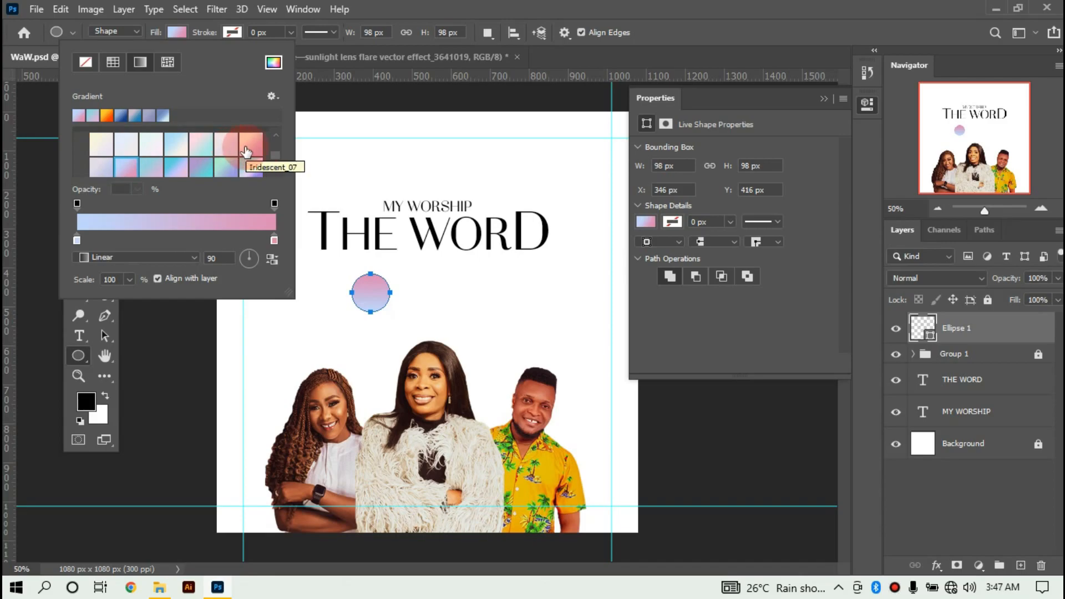
{"action": "left_click", "coordinate": [123, 171]}
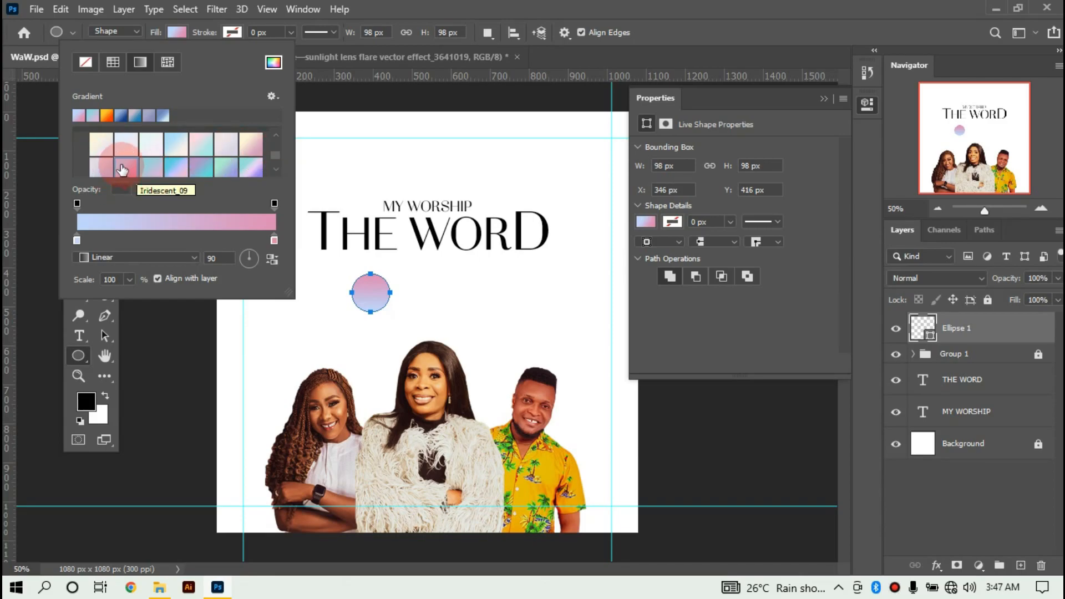
{"action": "left_click", "coordinate": [148, 164]}
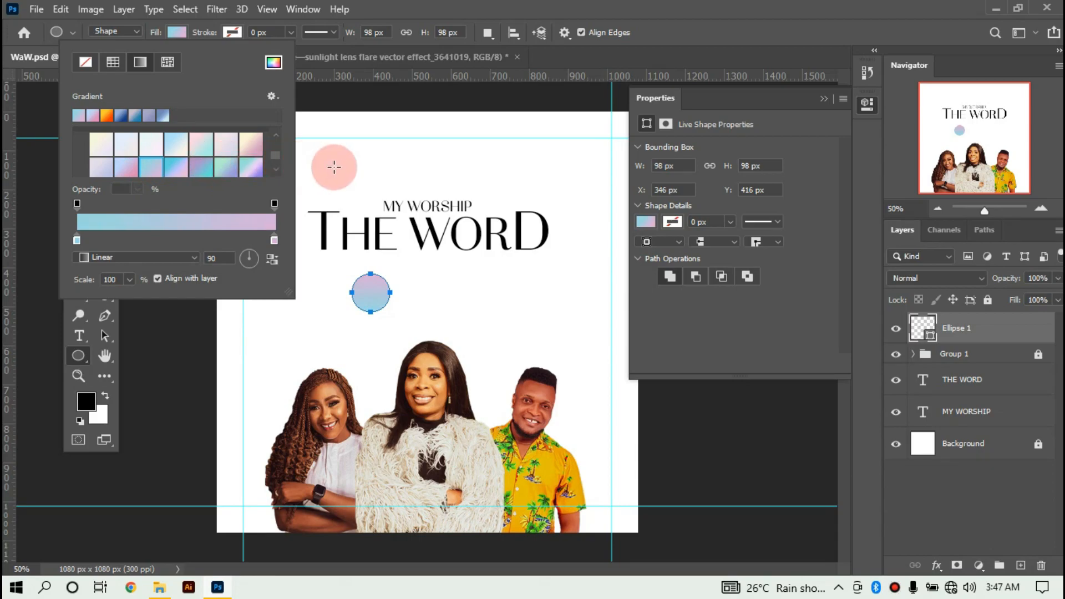
{"action": "left_click", "coordinate": [826, 100]}
{"action": "left_click", "coordinate": [90, 178]}
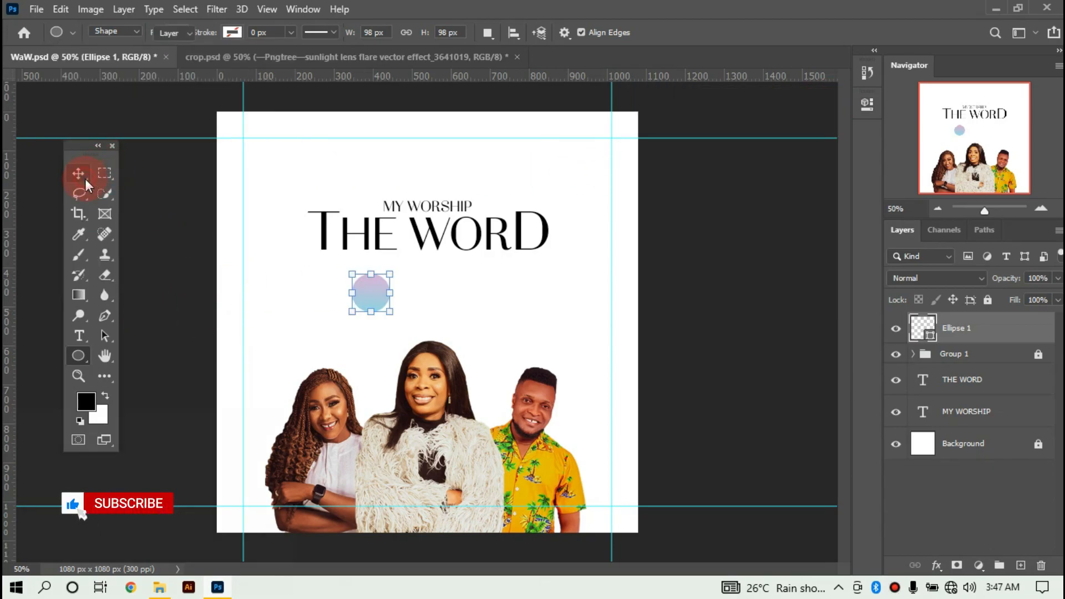
Move the circle up onto THE WORD and skew it into a distorted ellipse.
{"action": "left_click_drag", "start_coordinate": [371, 301], "coordinate": [413, 232]}
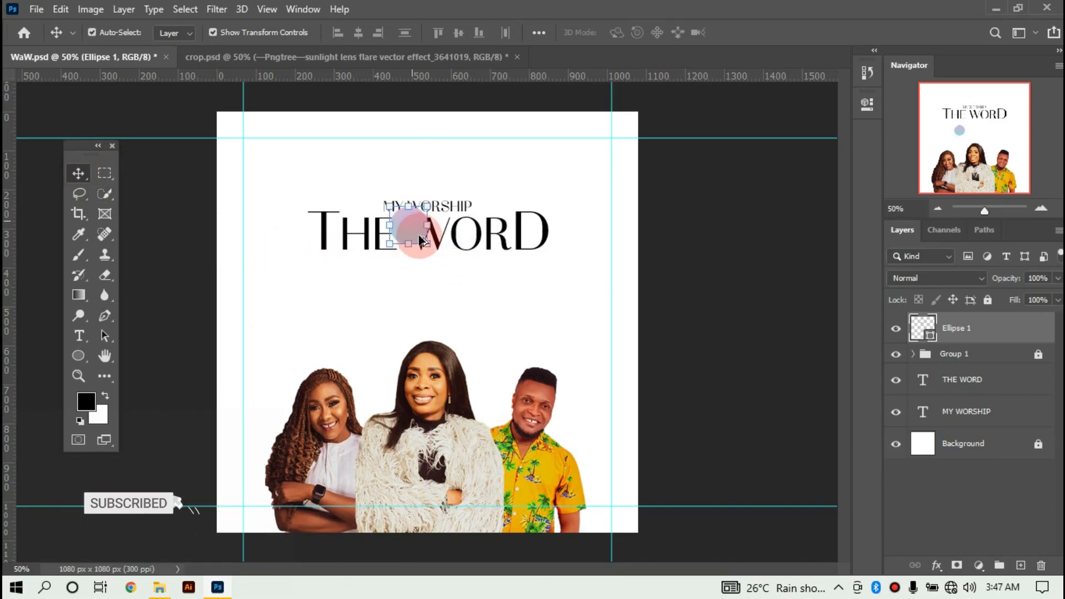
{"action": "scroll", "coordinate": [415, 222], "scroll_direction": "up", "scroll_amount": 5}
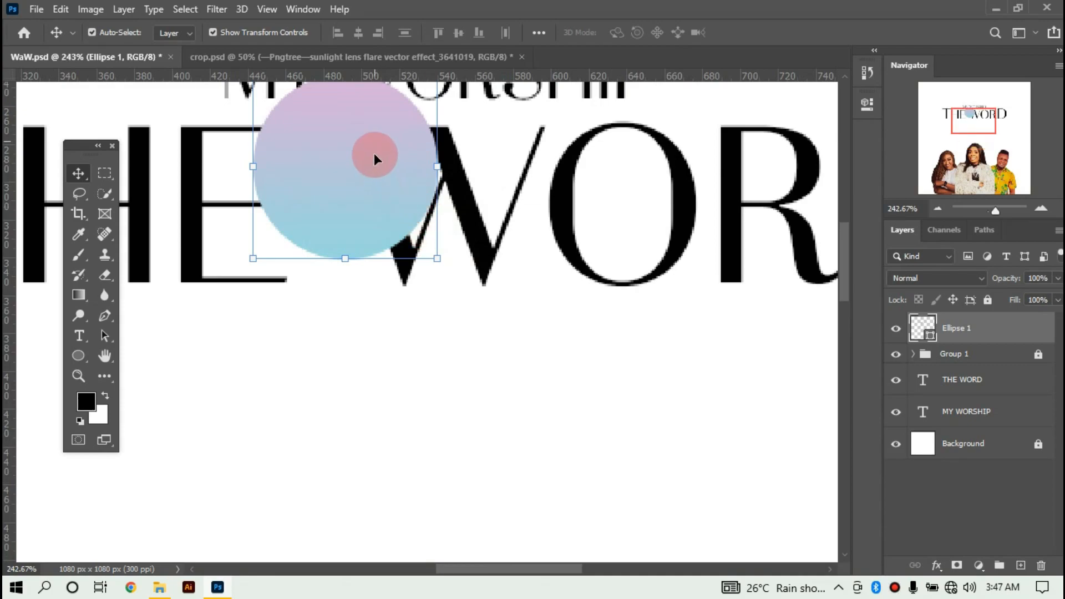
{"action": "scroll", "coordinate": [374, 153], "scroll_direction": "up", "scroll_amount": 3}
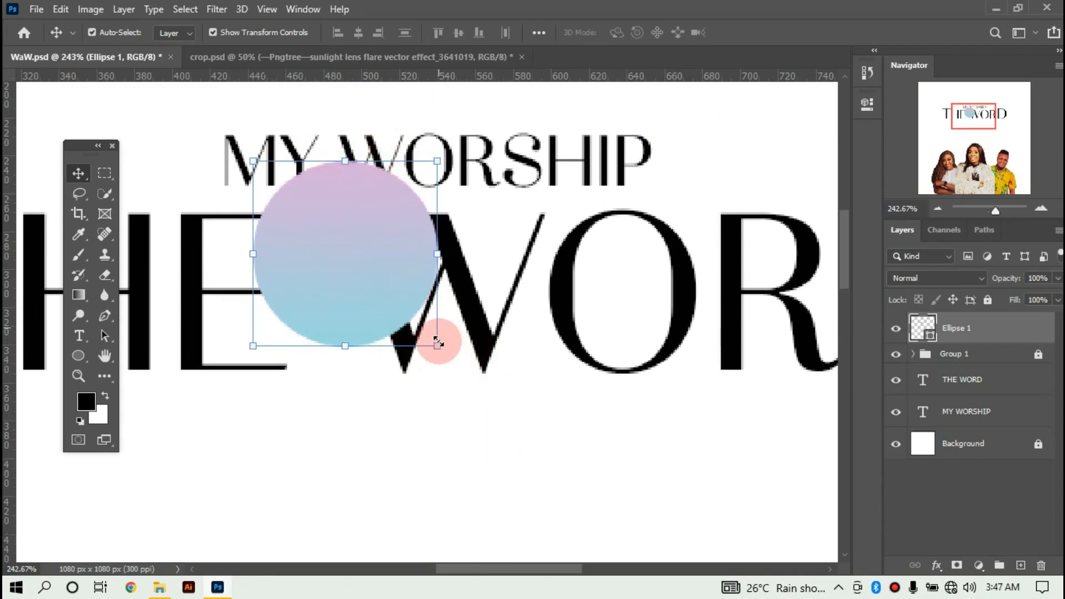
{"action": "key", "text": "ctrl"}
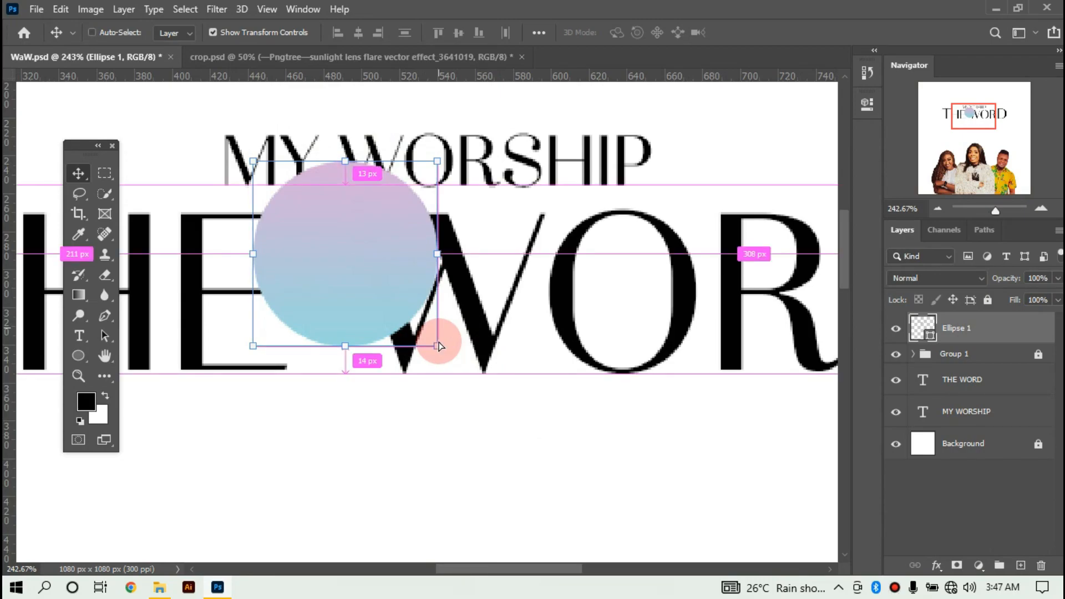
{"action": "left_click_drag", "start_coordinate": [438, 345], "coordinate": [500, 232]}
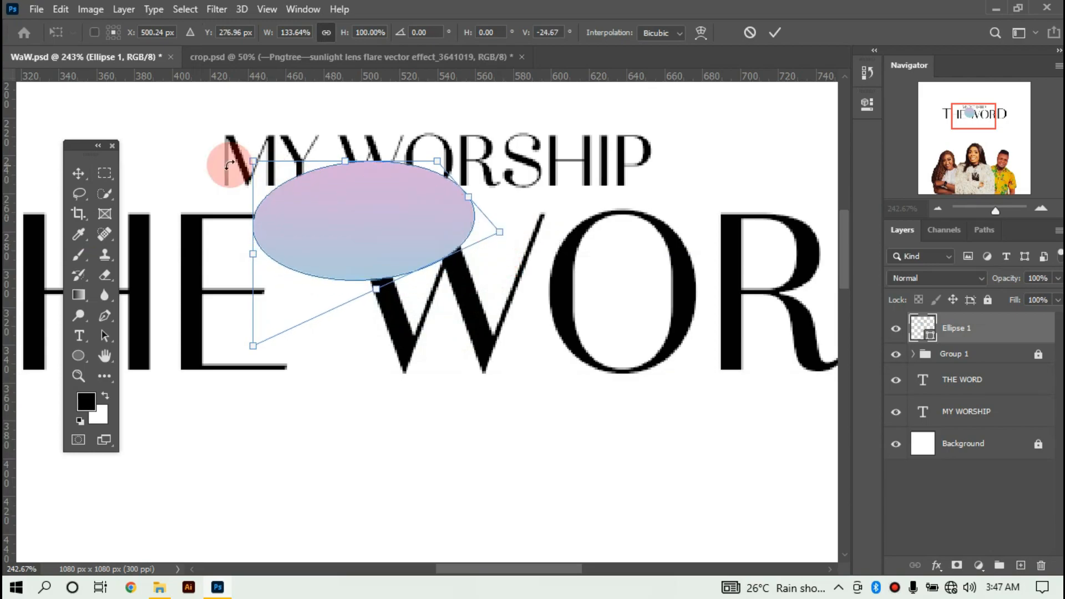
{"action": "left_click_drag", "start_coordinate": [257, 161], "coordinate": [299, 104]}
Shrink the ellipse, rotate it about 25°, and place the oval just under MY WORSHIP.
{"action": "left_click_drag", "start_coordinate": [499, 232], "coordinate": [421, 205]}
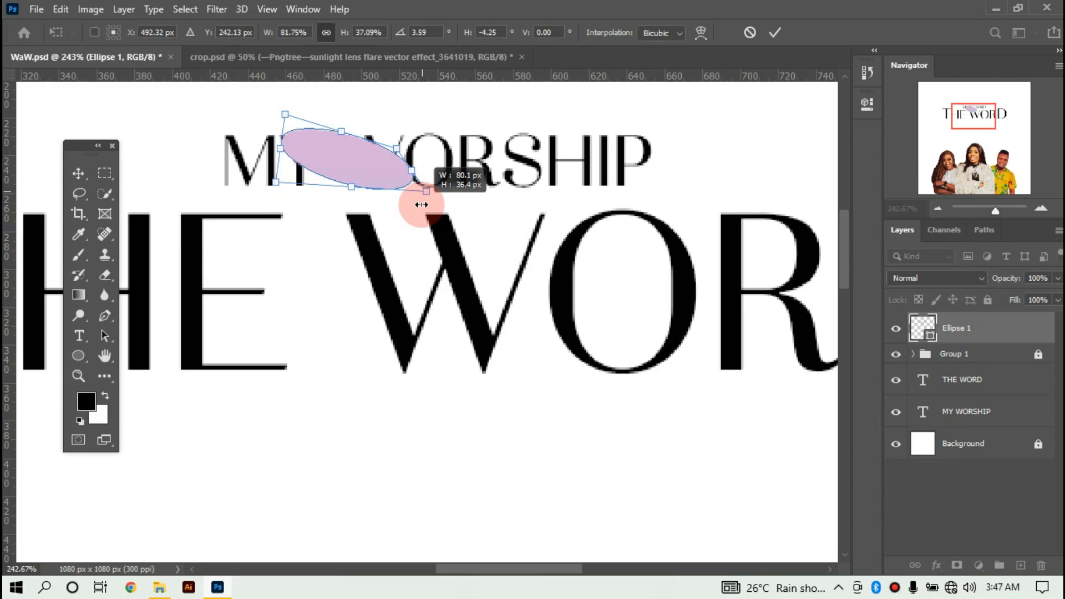
{"action": "left_click_drag", "start_coordinate": [365, 164], "coordinate": [346, 219]}
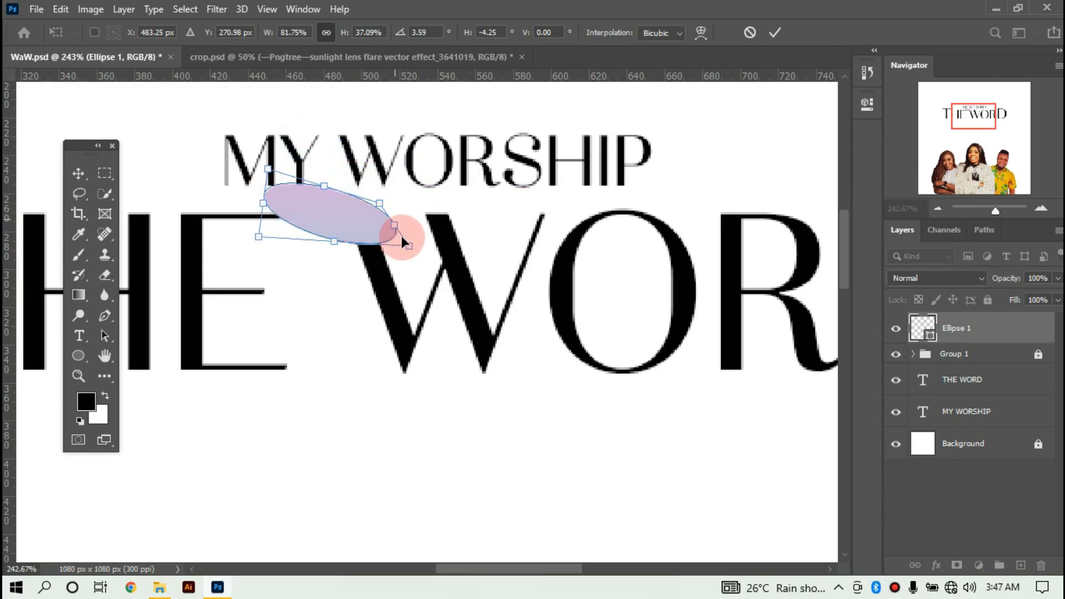
{"action": "left_click_drag", "start_coordinate": [409, 249], "coordinate": [371, 240]}
{"action": "left_click_drag", "start_coordinate": [245, 195], "coordinate": [261, 158]}
{"action": "left_click", "coordinate": [770, 33]}
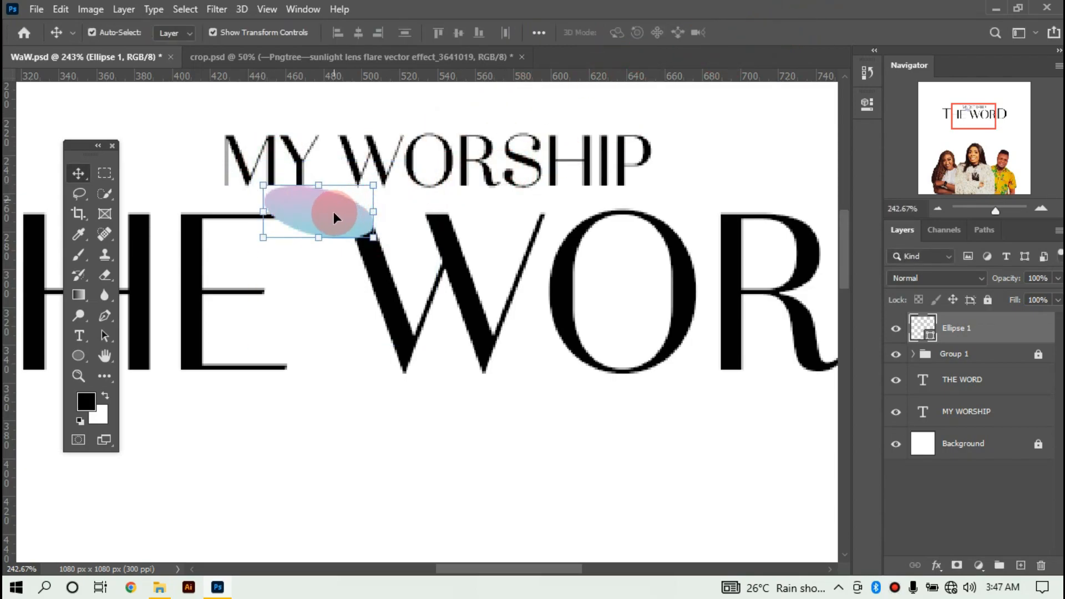
{"action": "left_click_drag", "start_coordinate": [334, 212], "coordinate": [338, 222]}
{"action": "left_click", "coordinate": [359, 168]}
Duplicate MY WORSHIP above the ellipse layer, change the copy to '&', and move it onto the oval.
{"action": "left_click_drag", "start_coordinate": [369, 164], "coordinate": [502, 178]}
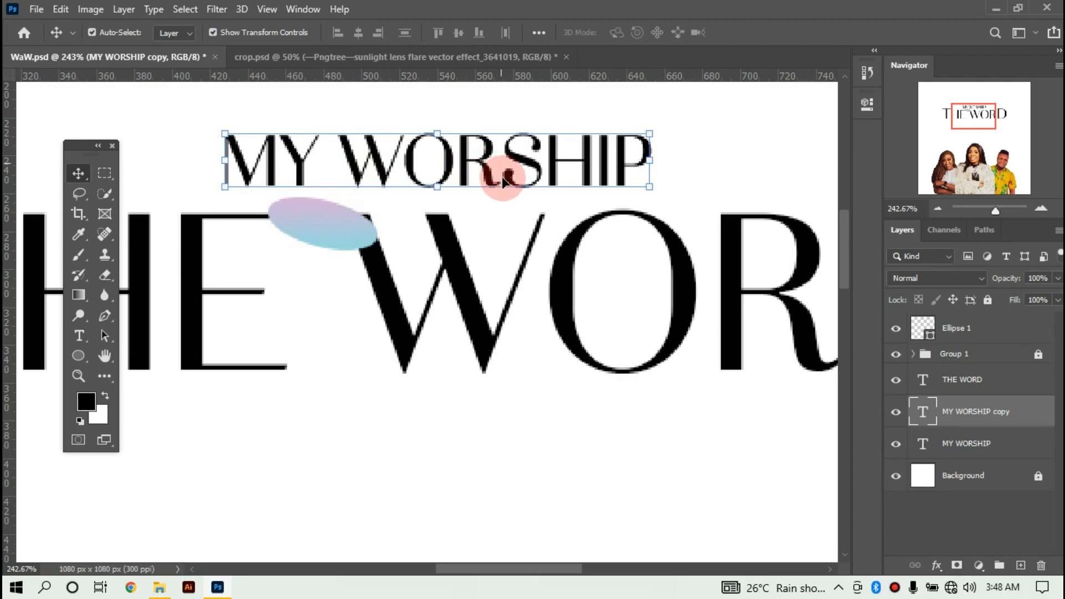
{"action": "left_click_drag", "start_coordinate": [986, 407], "coordinate": [355, 218]}
{"action": "double_click", "coordinate": [355, 218]}
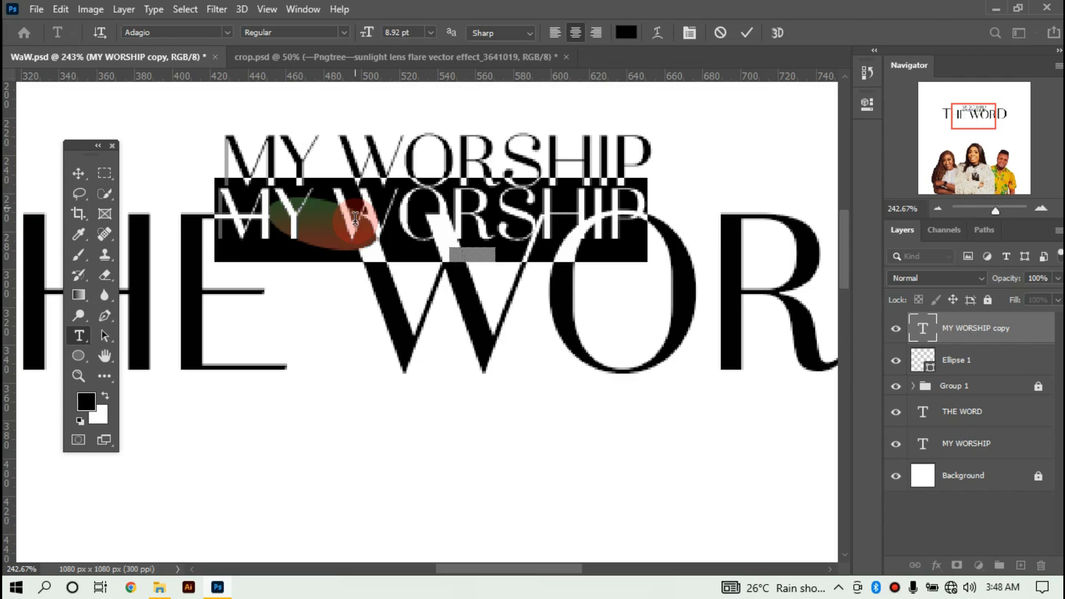
{"action": "type", "text": "&"}
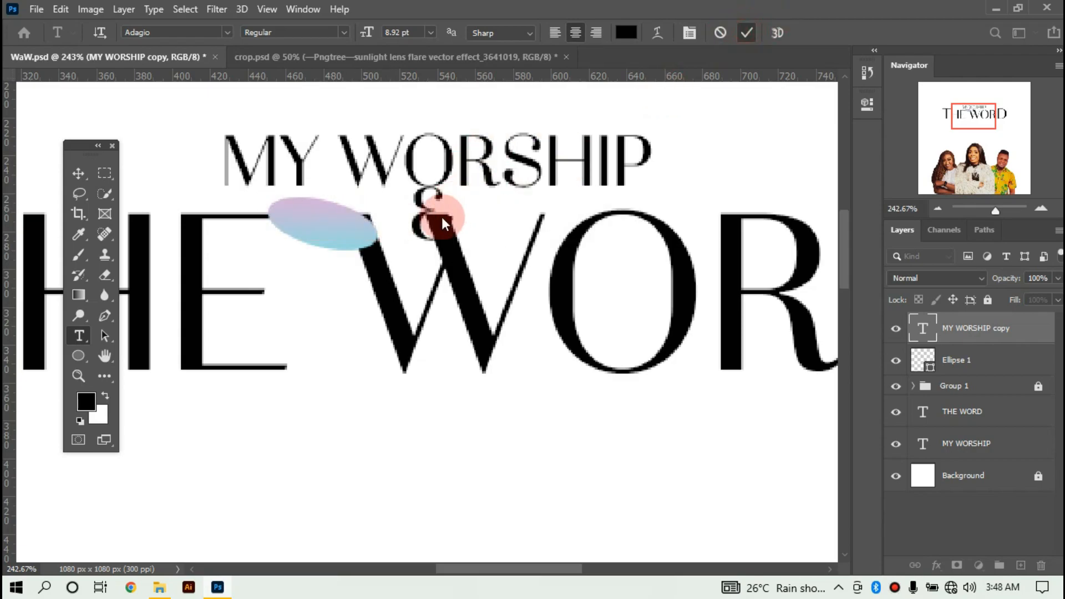
{"action": "key", "text": "ctrl+Return"}
{"action": "left_click_drag", "start_coordinate": [420, 230], "coordinate": [316, 242]}
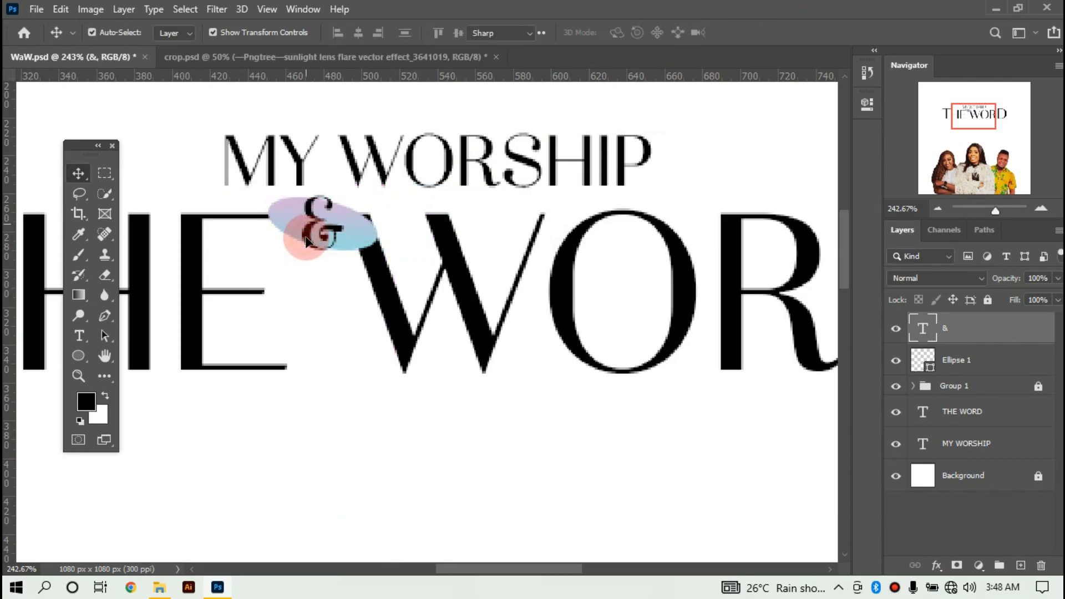
Set the ampersand's font to Aarielle.
{"action": "key", "text": "t"}
{"action": "double_click", "coordinate": [306, 233]}
{"action": "left_click", "coordinate": [224, 33]}
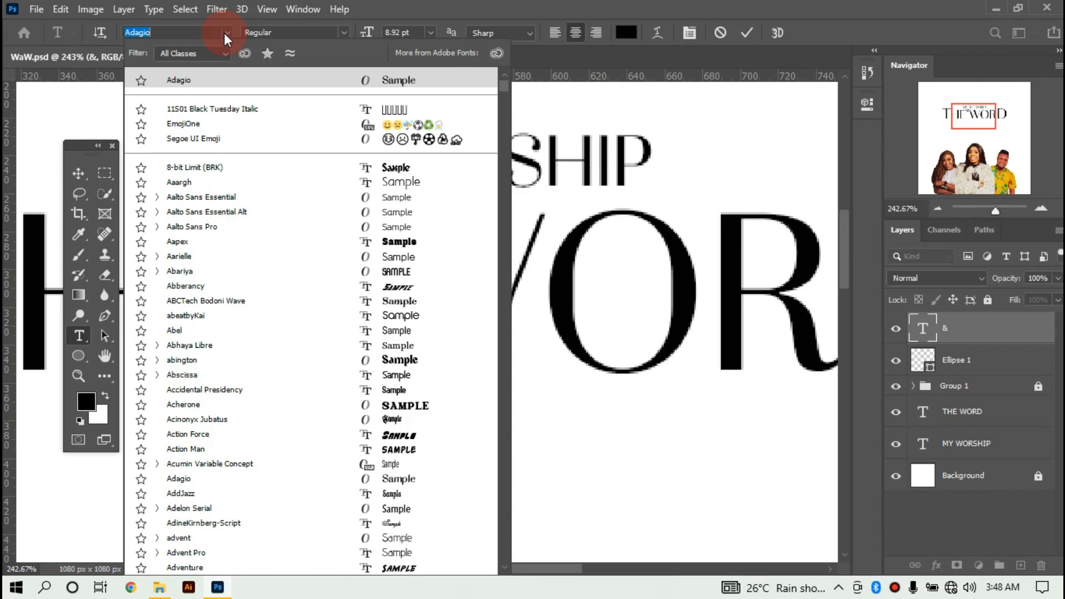
{"action": "left_click", "coordinate": [191, 256]}
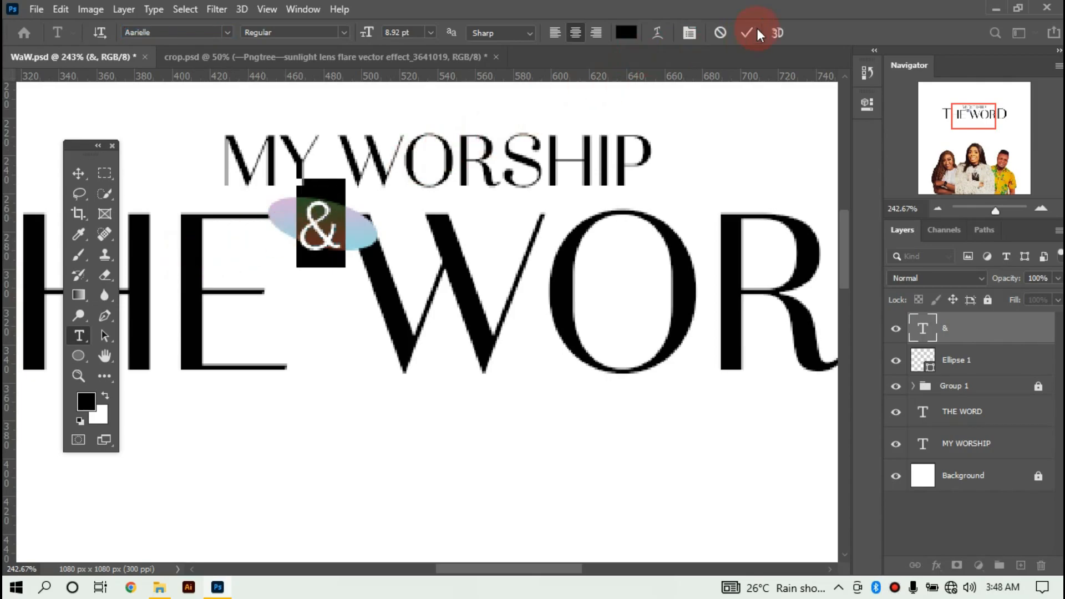
{"action": "left_click", "coordinate": [743, 34]}
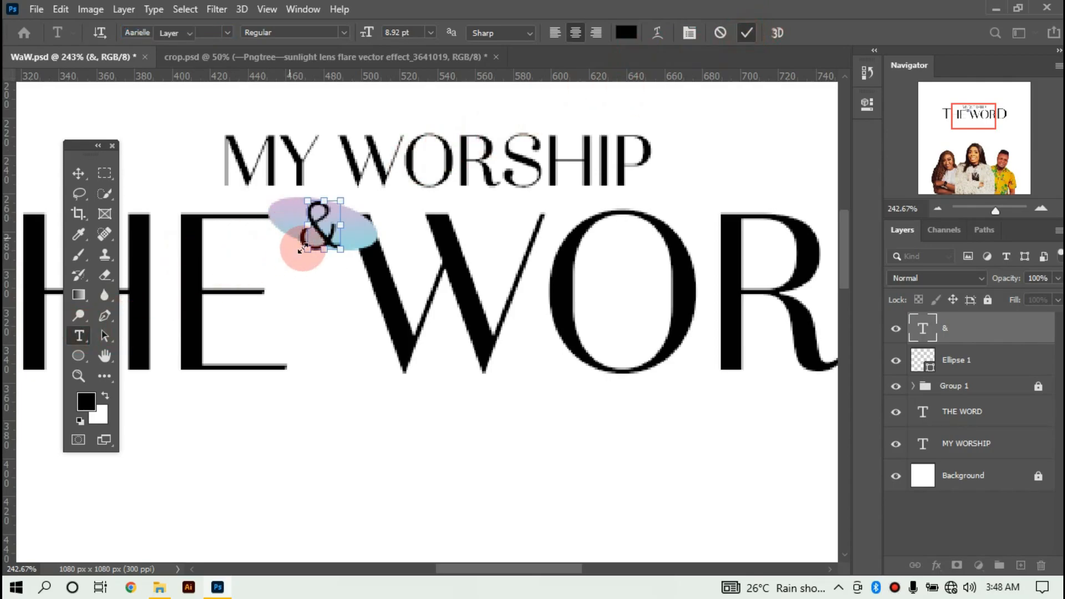
{"action": "key", "text": "v"}
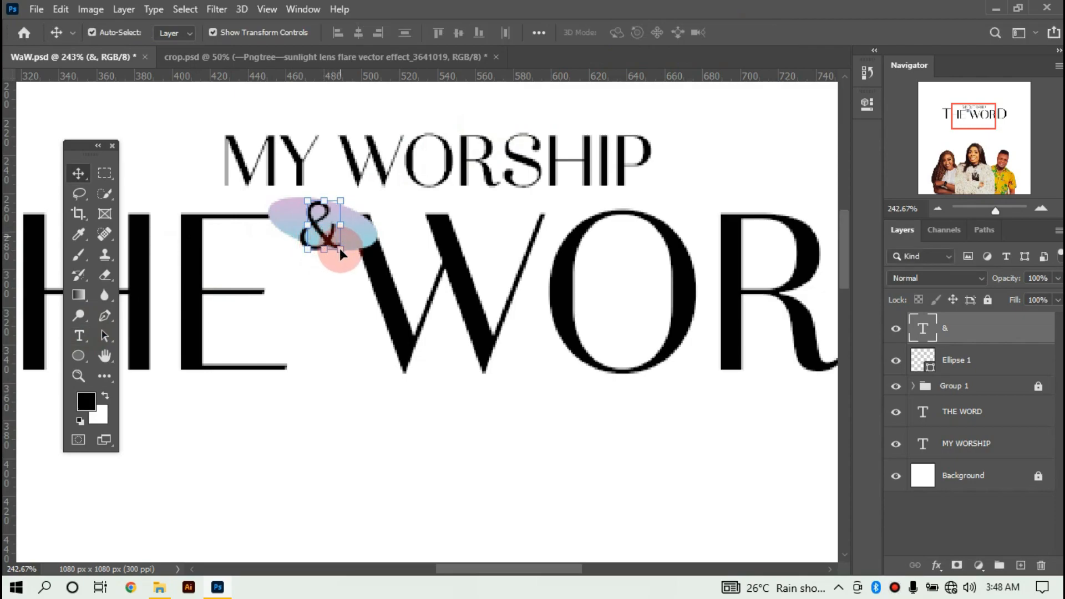
Shrink the ampersand to about 77.56% and nudge it between the title lines.
{"action": "left_click_drag", "start_coordinate": [340, 249], "coordinate": [334, 248]}
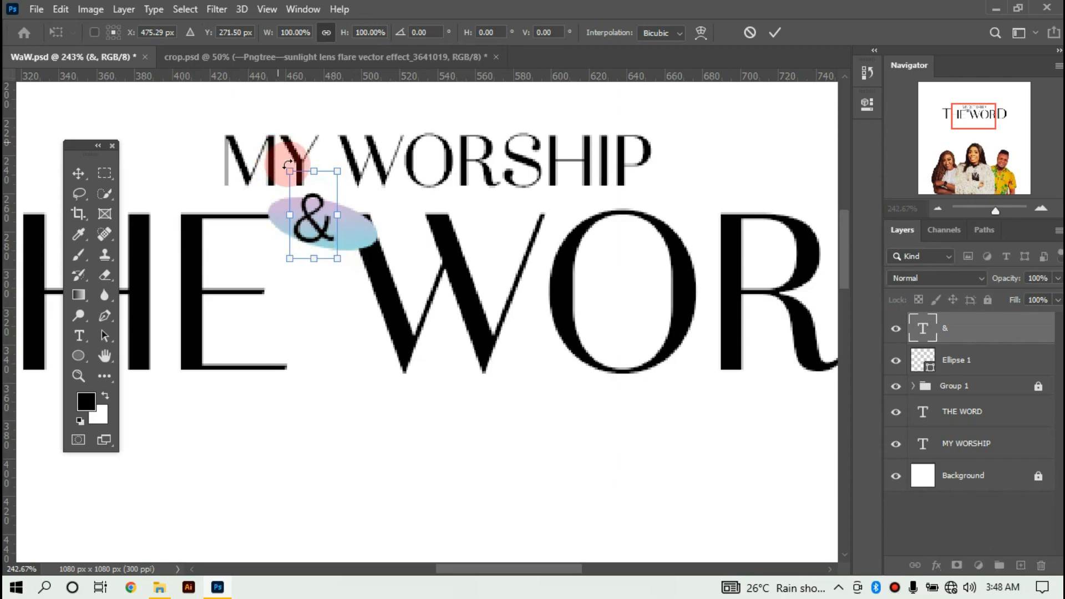
{"action": "left_click_drag", "start_coordinate": [290, 171], "coordinate": [302, 190]}
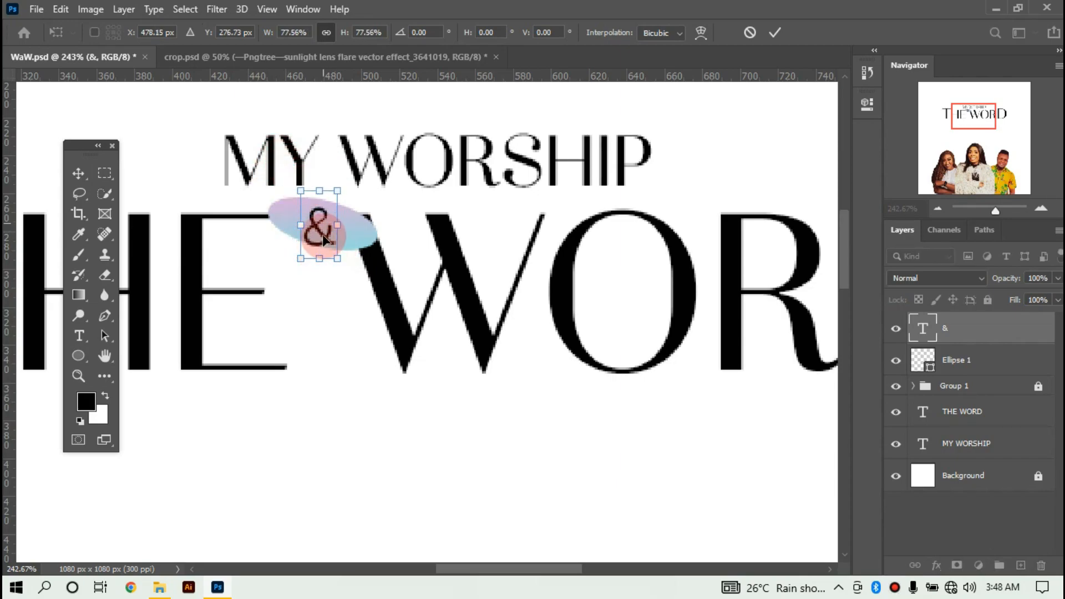
{"action": "left_click_drag", "start_coordinate": [323, 237], "coordinate": [326, 235]}
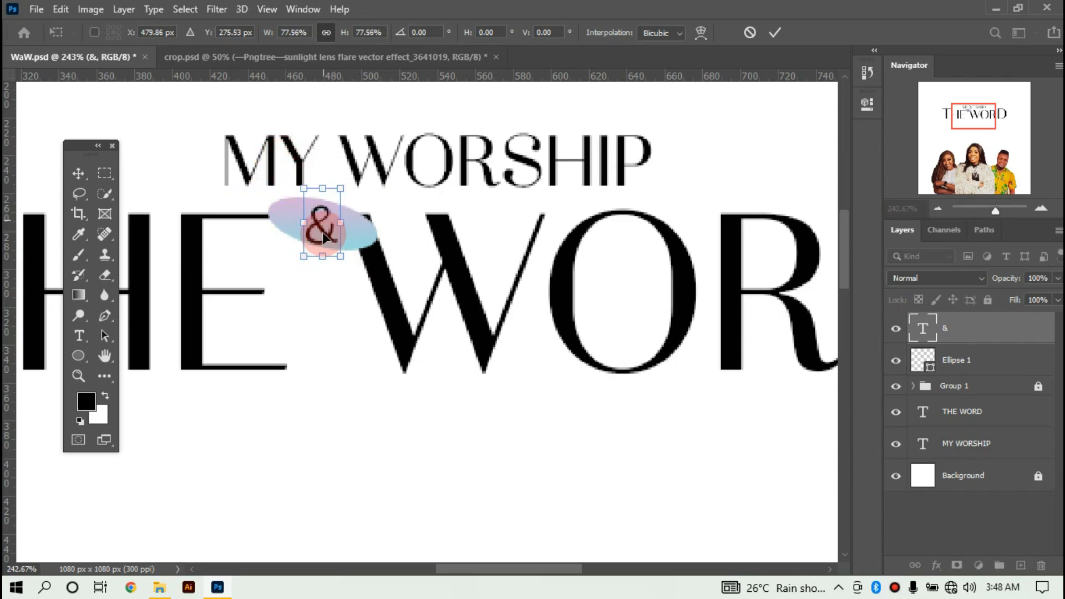
{"action": "key", "text": "ctrl+minus"}
{"action": "key", "text": "ctrl+minus"}
{"action": "key", "text": "ctrl+minus"}
{"action": "key", "text": "ctrl+minus"}
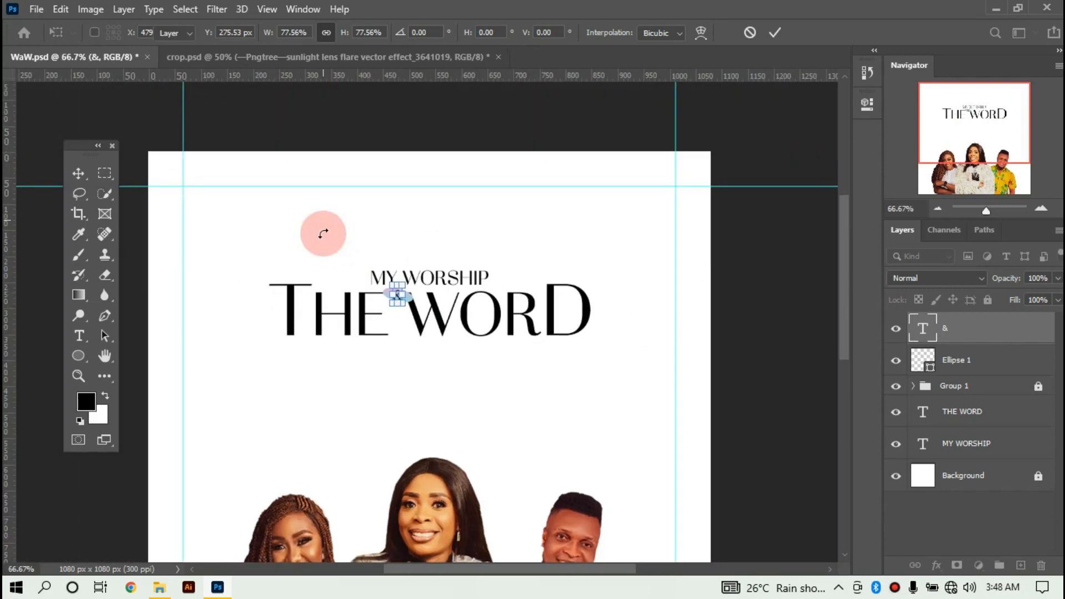
{"action": "key", "text": "Return"}
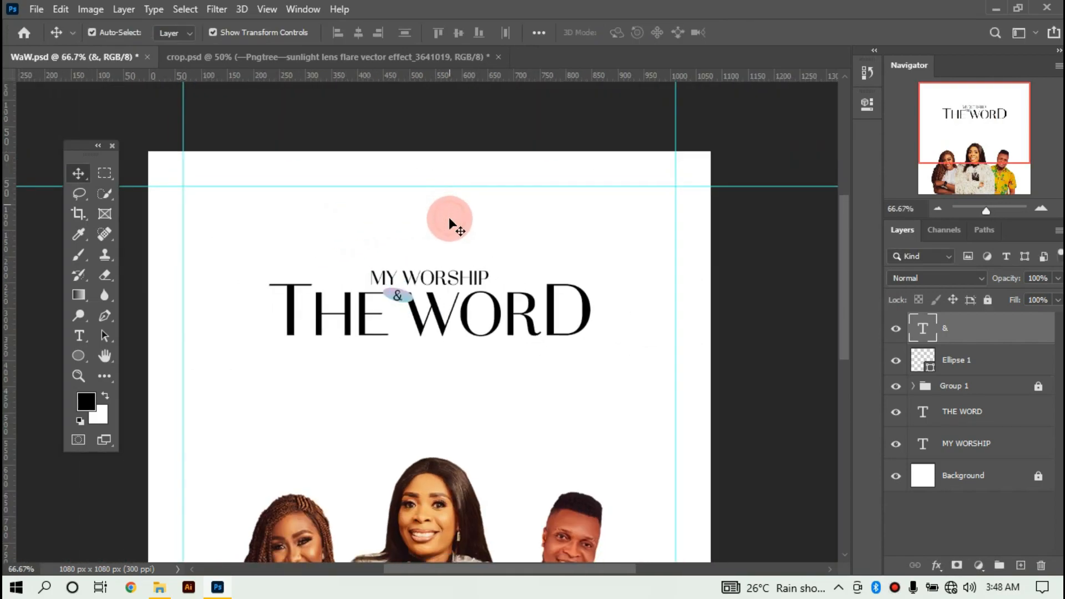
{"action": "left_click", "coordinate": [432, 319]}
{"action": "left_click_drag", "start_coordinate": [431, 317], "coordinate": [403, 299]}
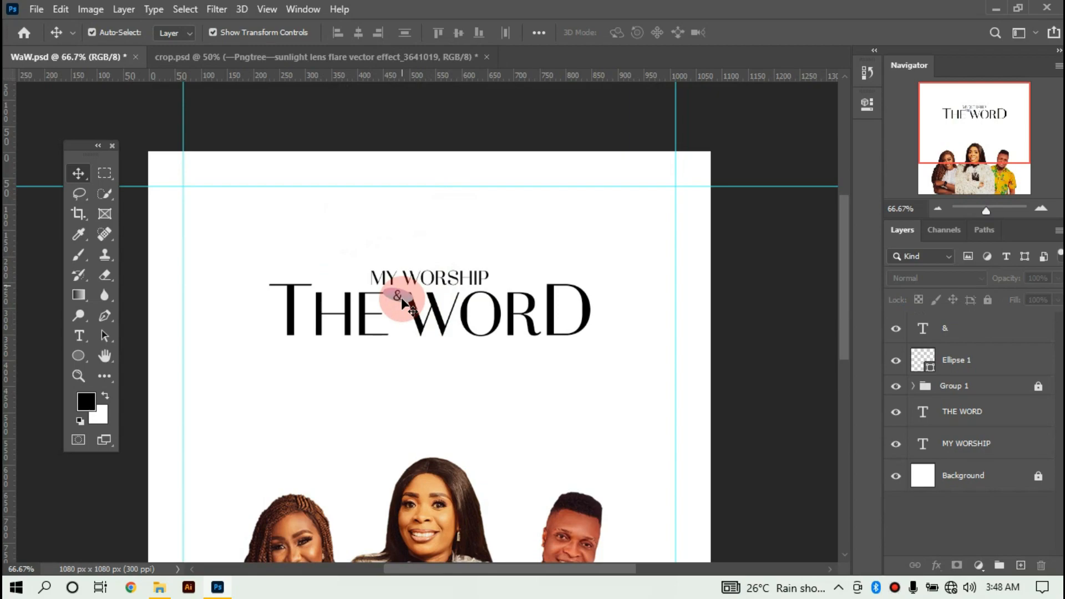
{"action": "left_click", "coordinate": [397, 295]}
Try Abhaya Libre and another font on the ampersand, then settle on Adelon Serial.
{"action": "double_click", "coordinate": [396, 294]}
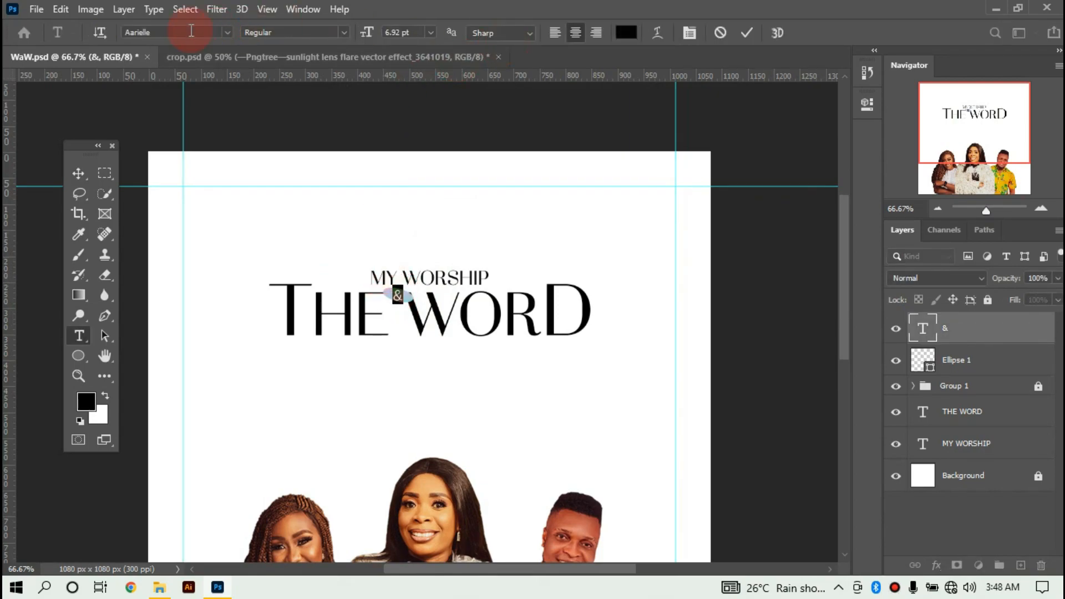
{"action": "left_click", "coordinate": [228, 33]}
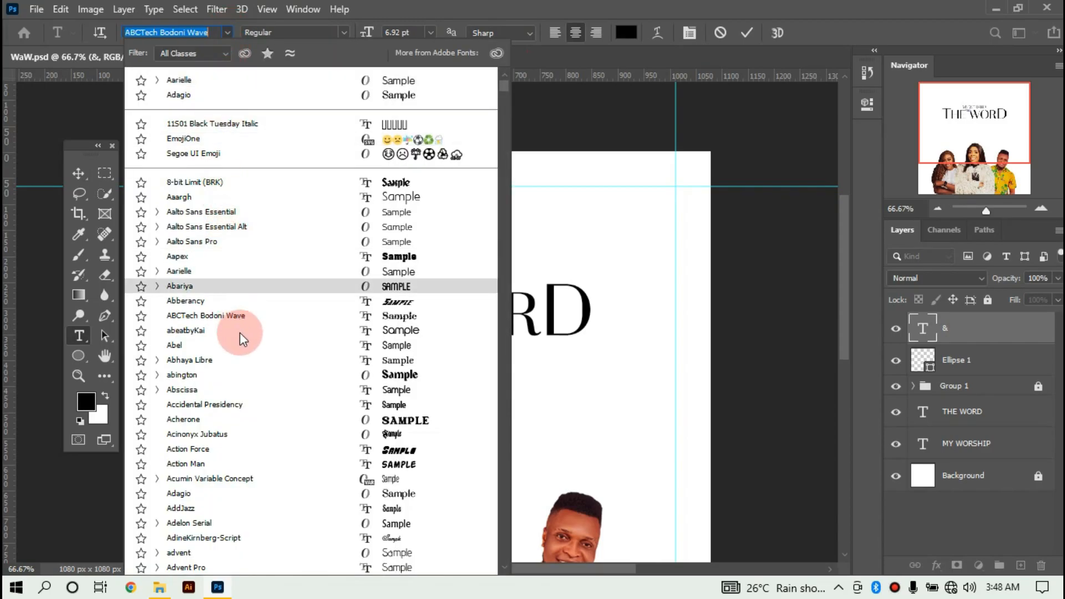
{"action": "left_click", "coordinate": [236, 362]}
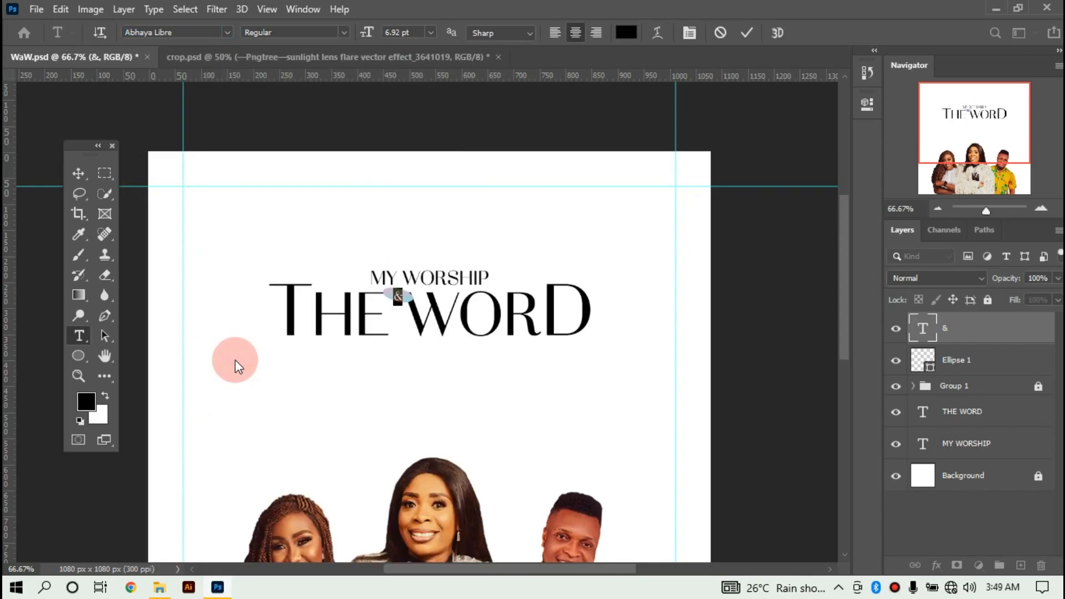
{"action": "left_click", "coordinate": [227, 31]}
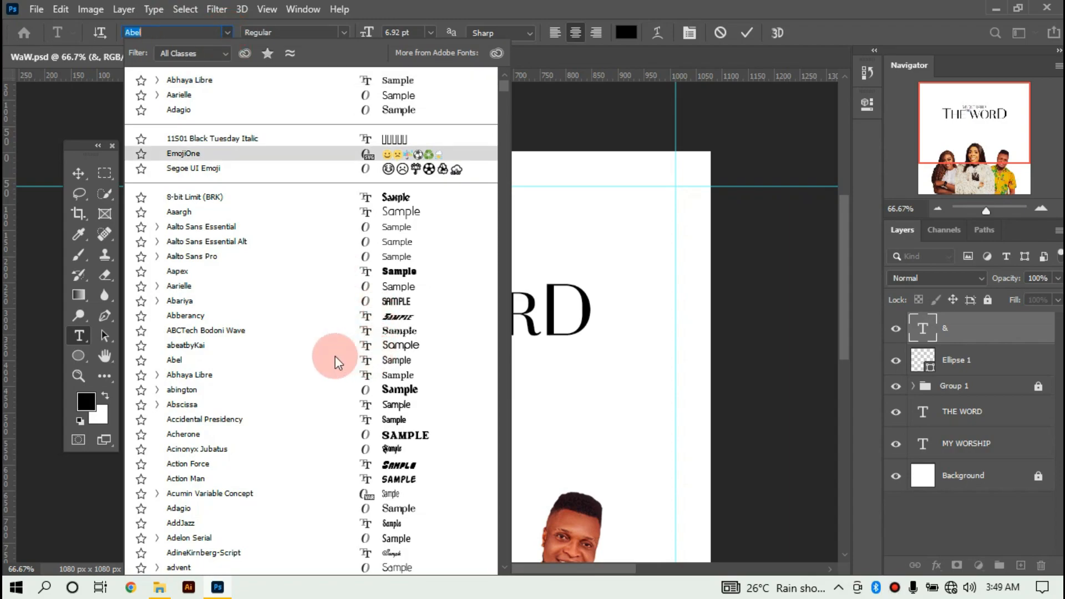
{"action": "left_click", "coordinate": [367, 361]}
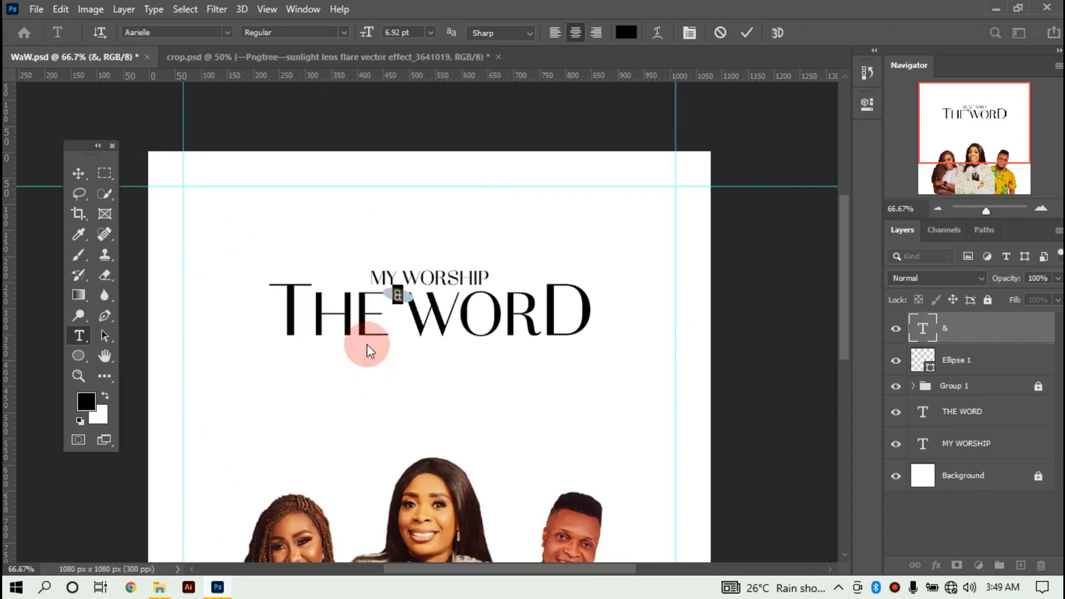
{"action": "left_click", "coordinate": [227, 32]}
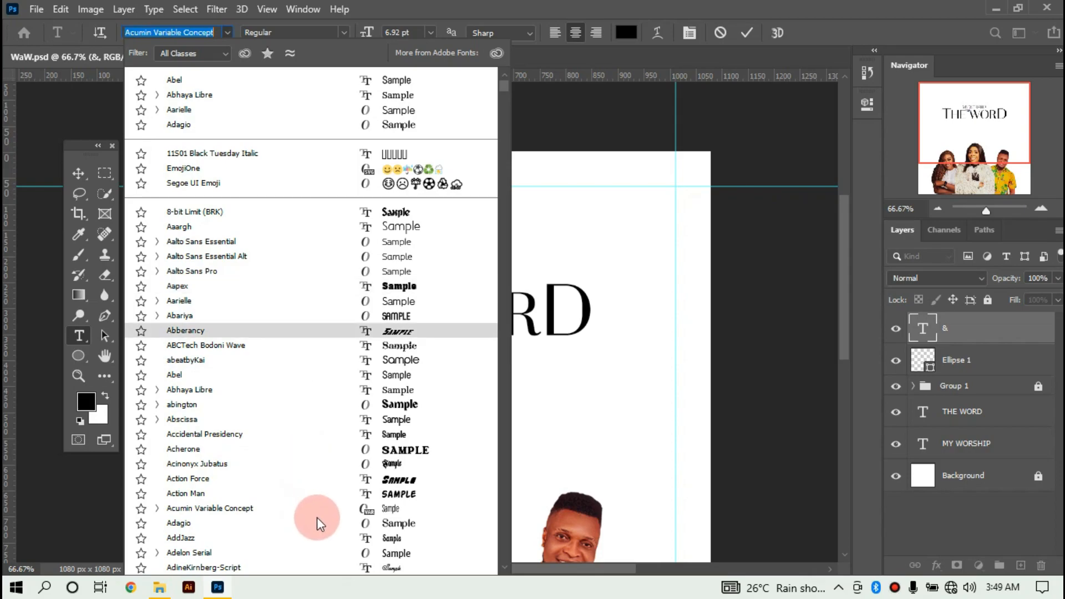
{"action": "left_click", "coordinate": [351, 553]}
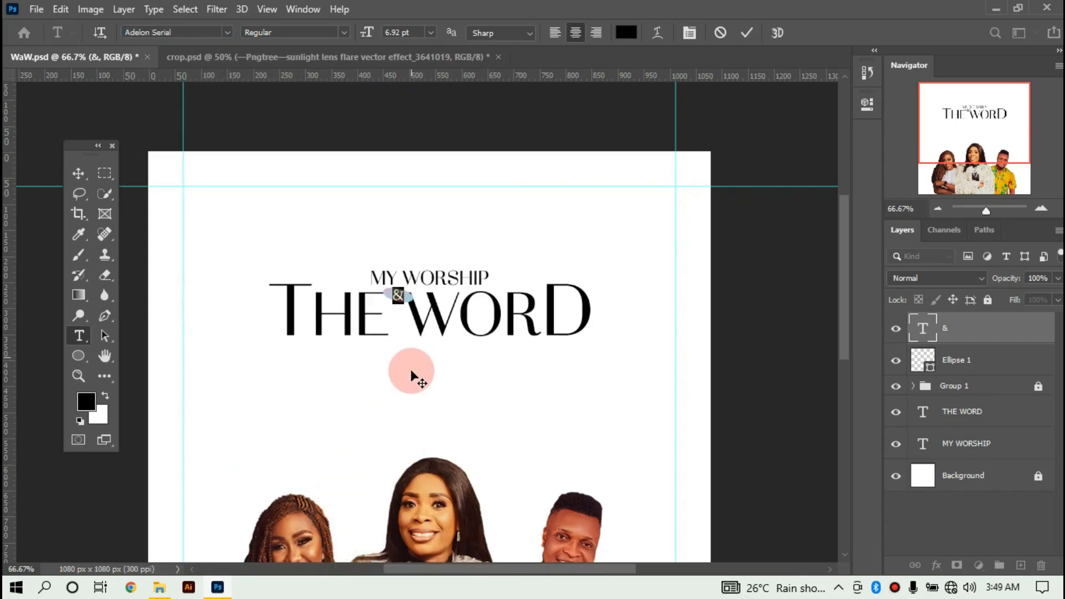
{"action": "left_click", "coordinate": [743, 34]}
{"action": "key", "text": "v"}
{"action": "left_click", "coordinate": [557, 258]}
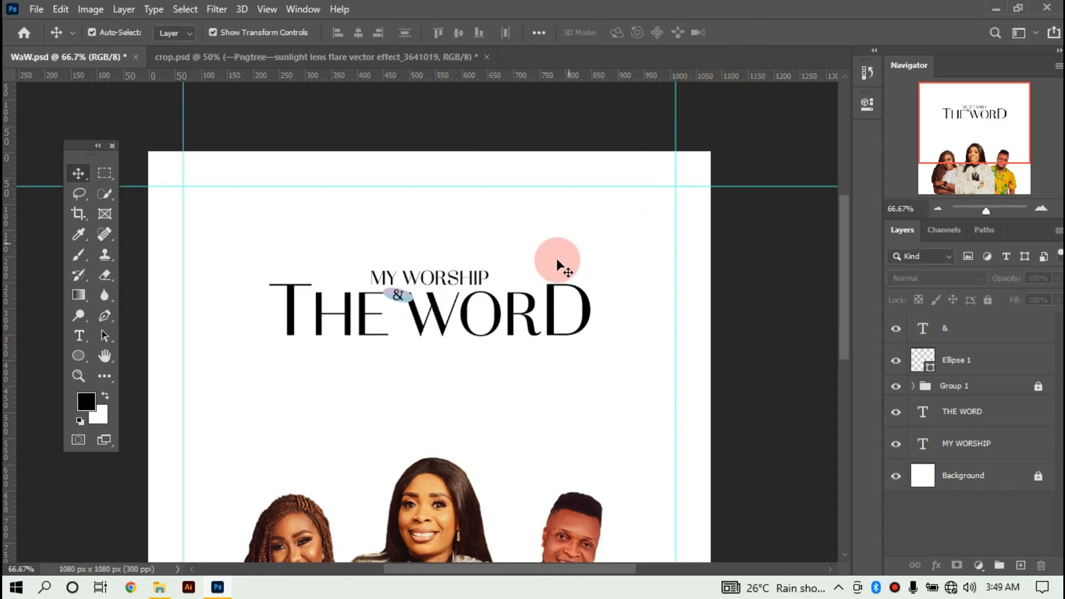
Select the oval behind the ampersand, then stretch and skew it taller.
{"action": "left_click", "coordinate": [392, 272]}
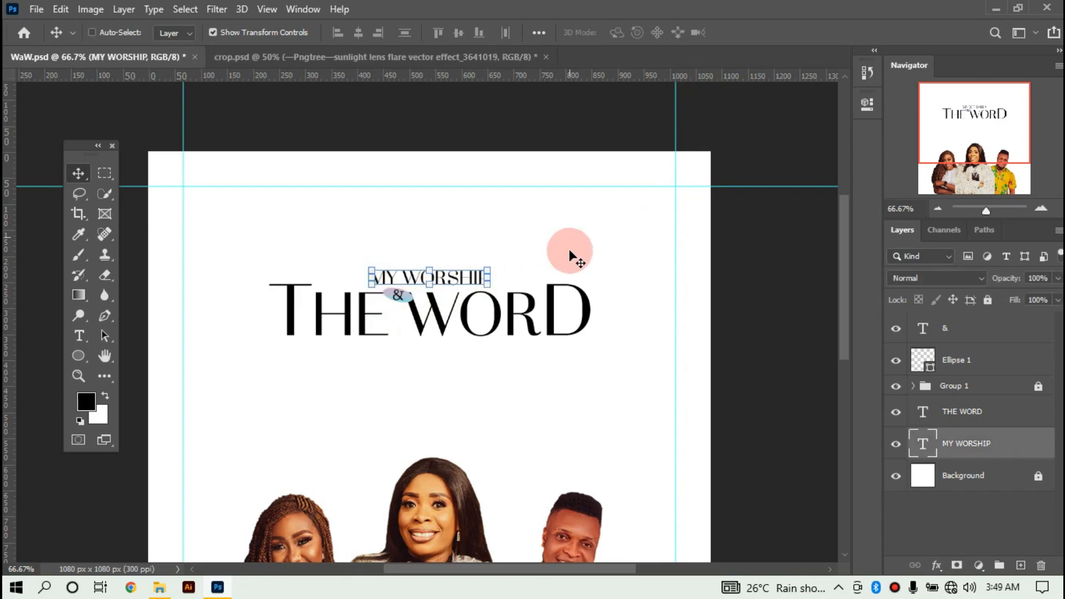
{"action": "scroll", "coordinate": [571, 256], "scroll_direction": "down", "scroll_amount": 1}
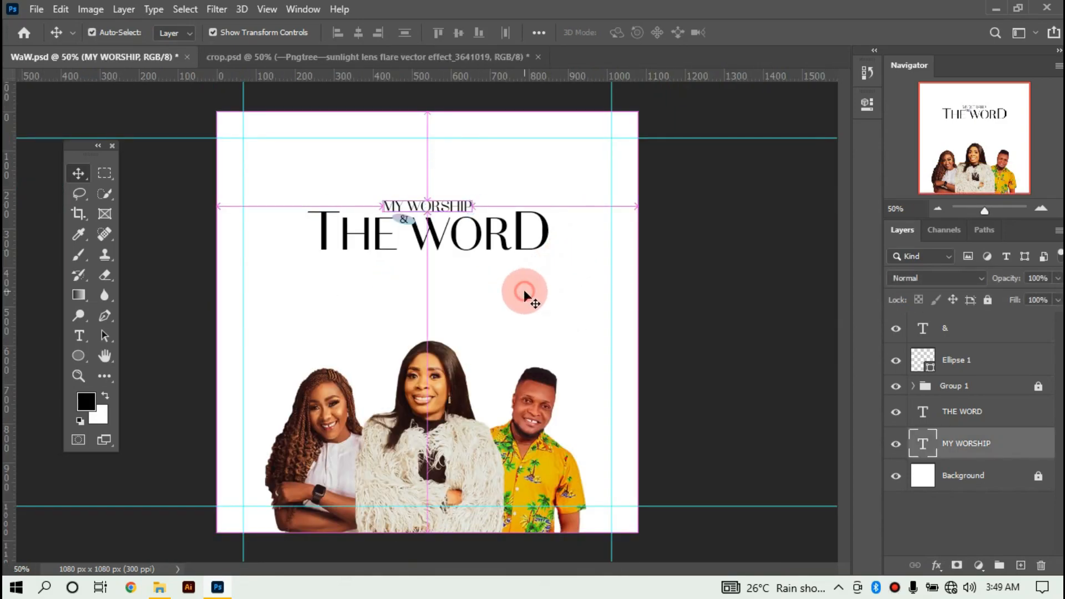
{"action": "left_click", "coordinate": [360, 176], "text": "ctrl"}
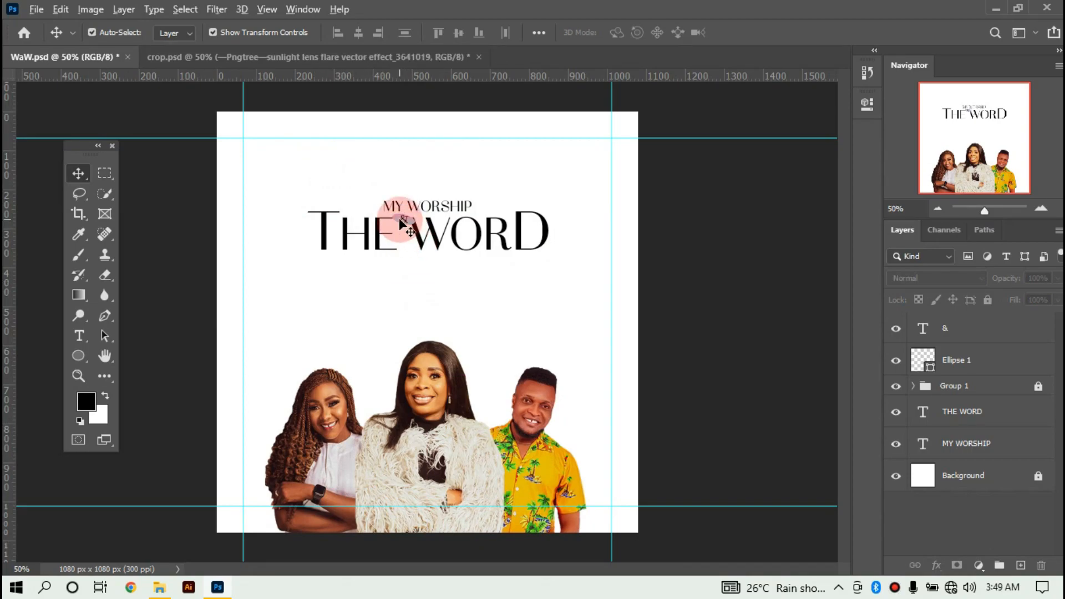
{"action": "scroll", "coordinate": [402, 224], "scroll_direction": "up", "scroll_amount": 3}
{"action": "left_click", "coordinate": [419, 202]}
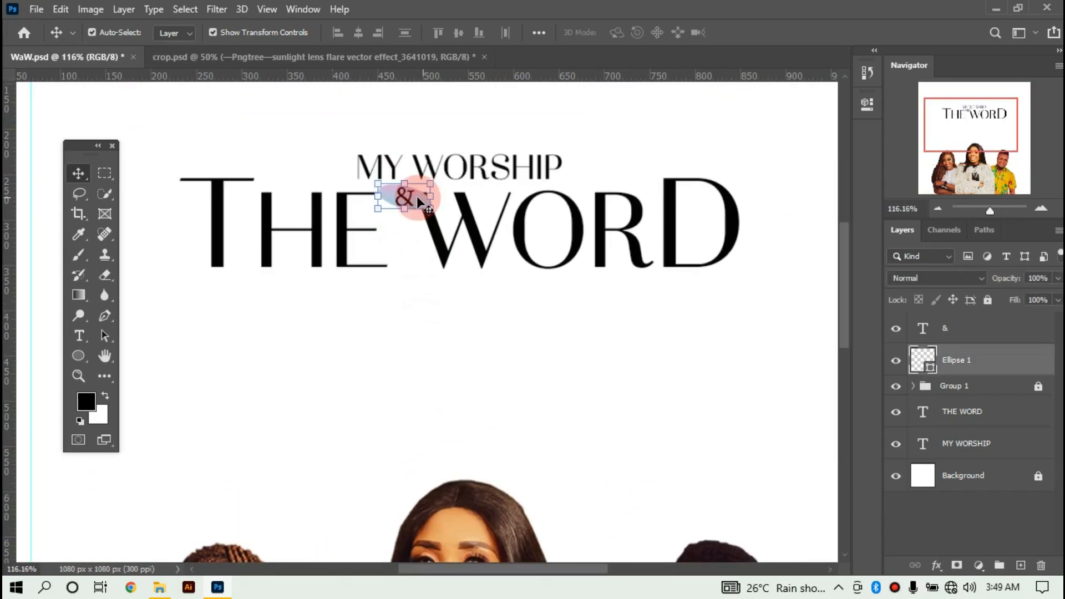
{"action": "left_click", "coordinate": [401, 211]}
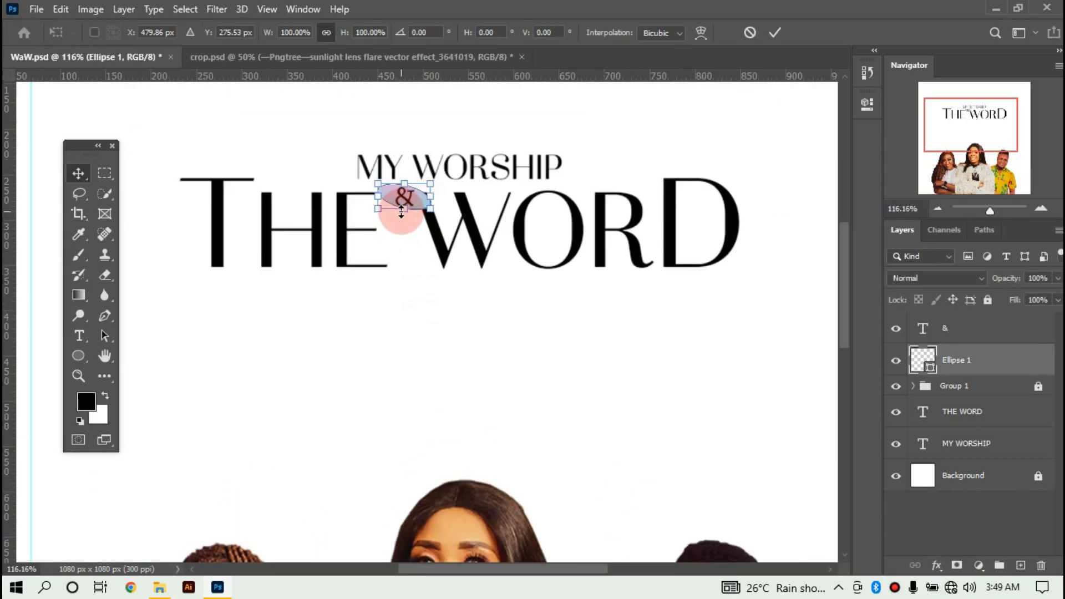
{"action": "left_click_drag", "start_coordinate": [401, 213], "coordinate": [402, 220]}
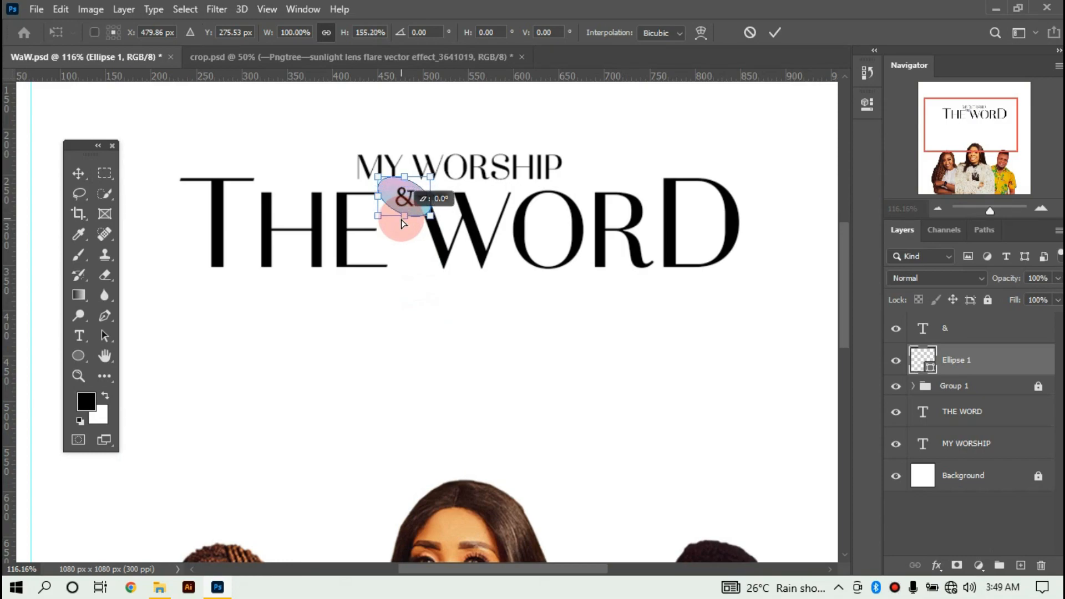
{"action": "mouse_move", "coordinate": [402, 221]}
{"action": "left_mouse_down"}
{"action": "mouse_move", "coordinate": [393, 234]}
{"action": "mouse_move", "coordinate": [364, 234]}
{"action": "mouse_move", "coordinate": [387, 243]}
{"action": "mouse_move", "coordinate": [395, 217]}
{"action": "mouse_move", "coordinate": [426, 211]}
{"action": "mouse_move", "coordinate": [388, 214]}
{"action": "mouse_move", "coordinate": [402, 220]}
{"action": "left_mouse_up"}
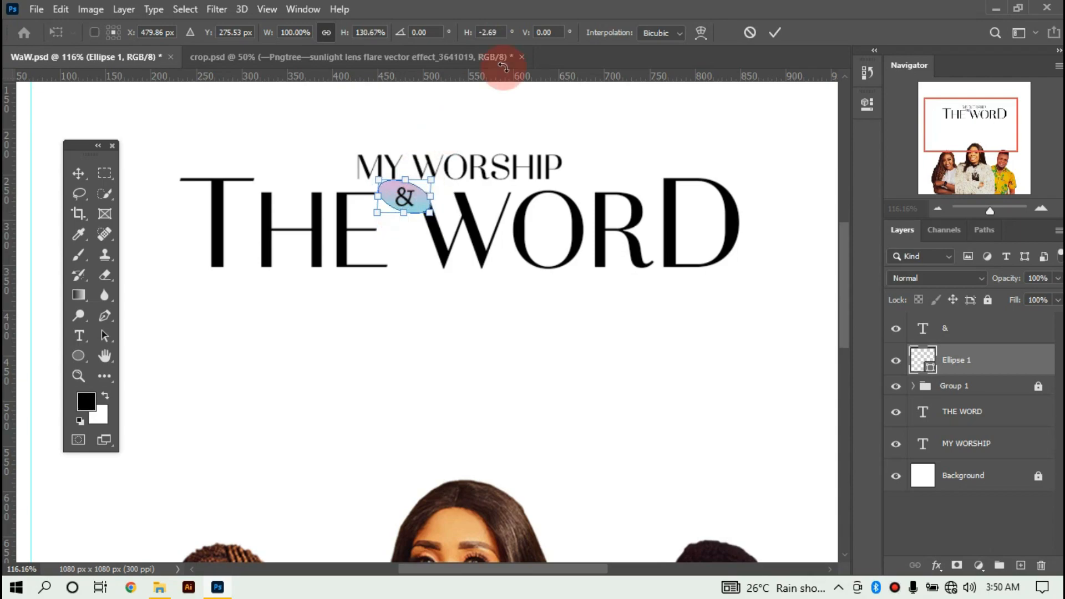
{"action": "left_click", "coordinate": [777, 32]}
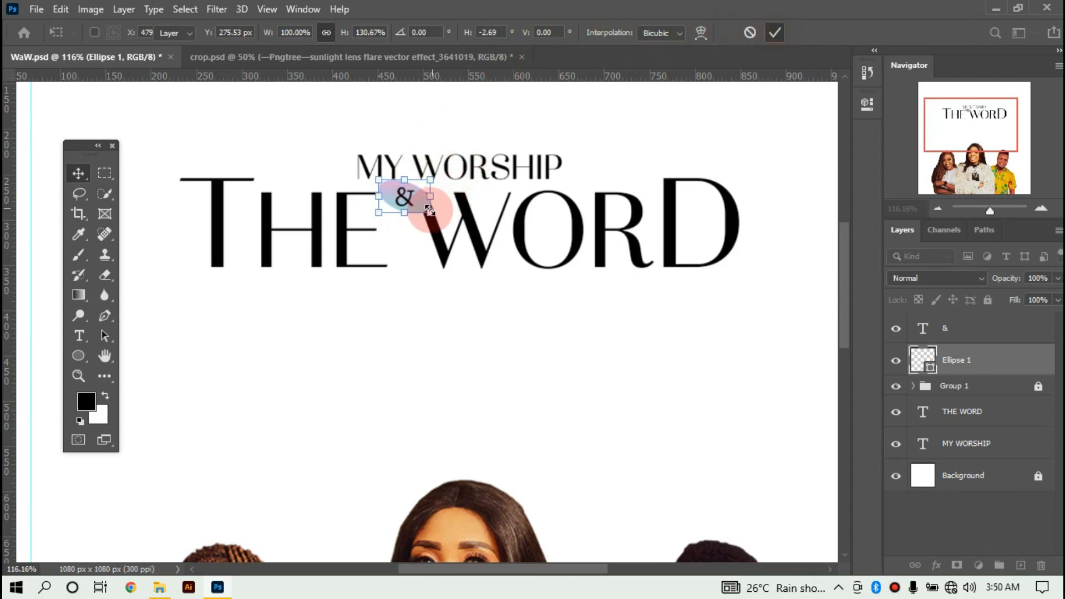
Scale the oval down to about 79.70% around the ampersand.
{"action": "left_click_drag", "start_coordinate": [428, 211], "coordinate": [422, 208]}
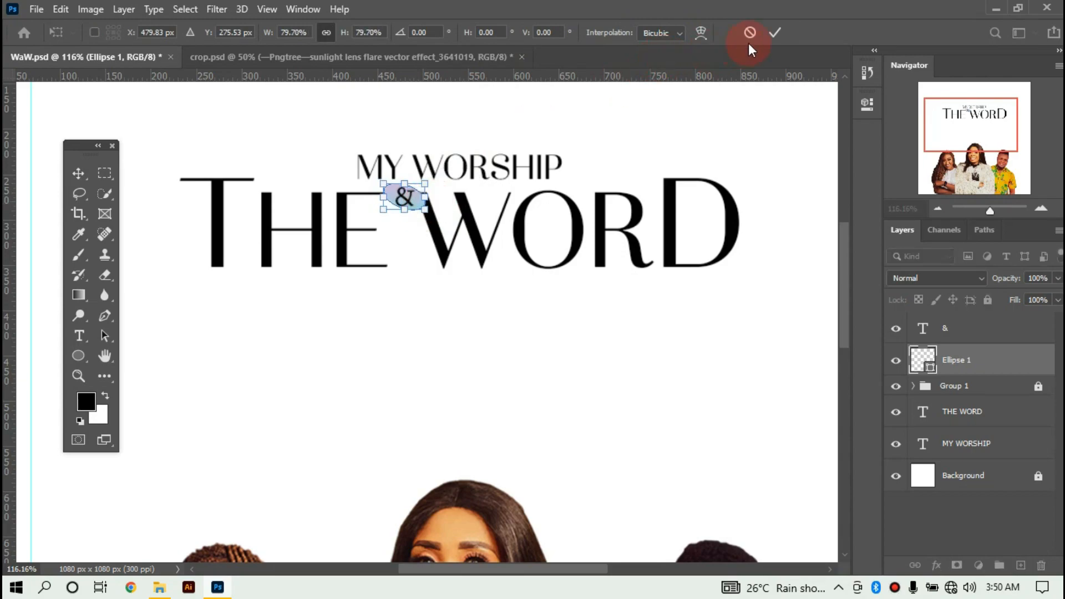
{"action": "left_click", "coordinate": [776, 32]}
{"action": "key", "text": "ctrl+1"}
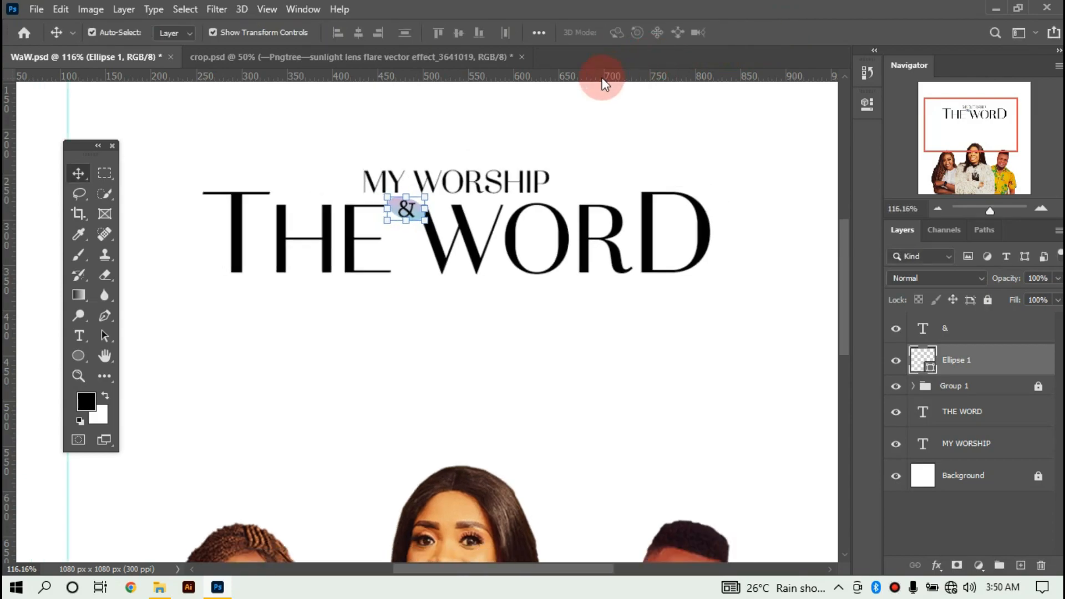
{"action": "key", "text": "ctrl+minus"}
{"action": "key", "text": "ctrl+minus"}
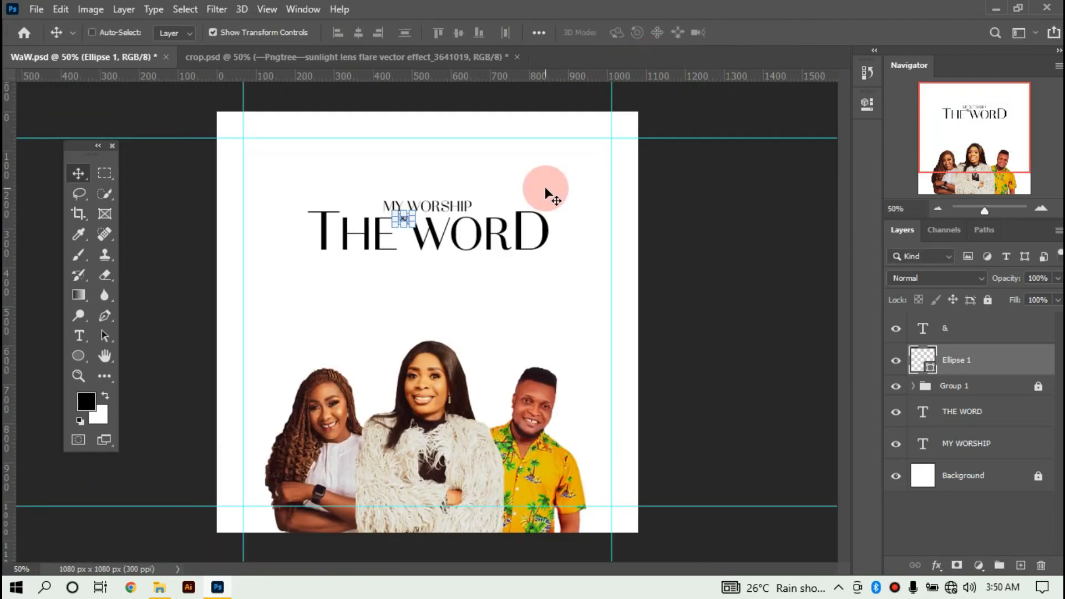
Bring the venue text from crop.psd into the poster and colour it #323232.
{"action": "left_click", "coordinate": [505, 282]}
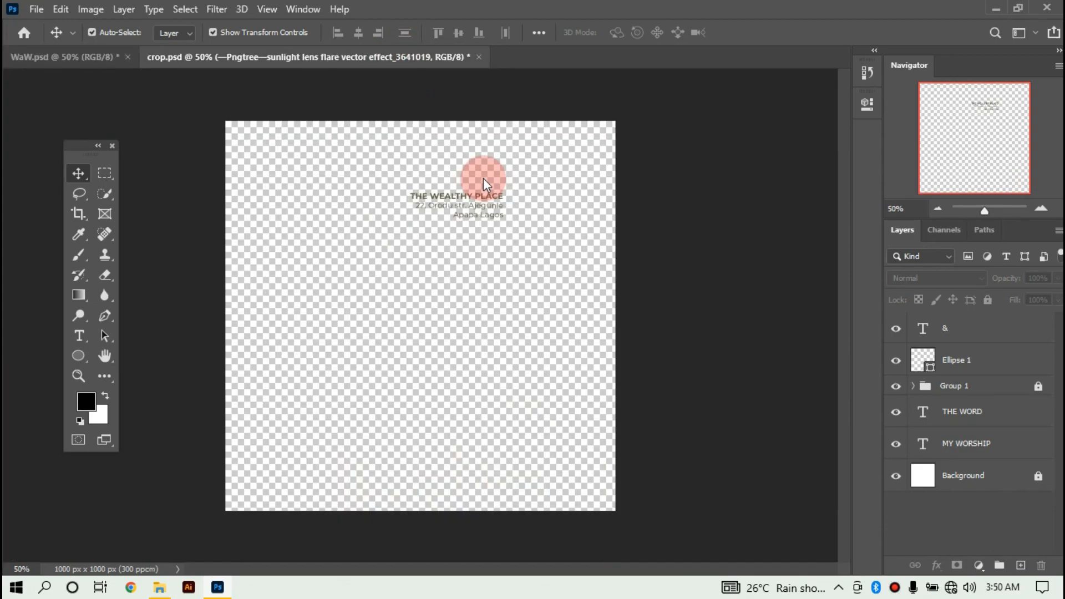
{"action": "left_click_drag", "start_coordinate": [481, 194], "coordinate": [494, 292]}
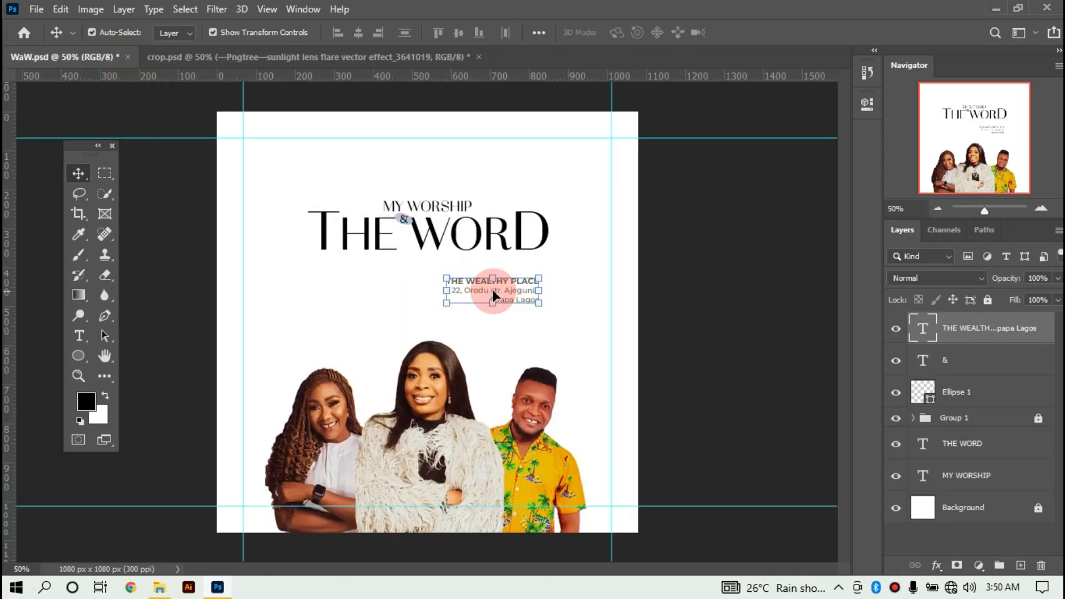
{"action": "left_click", "coordinate": [867, 104]}
{"action": "left_click", "coordinate": [774, 341]}
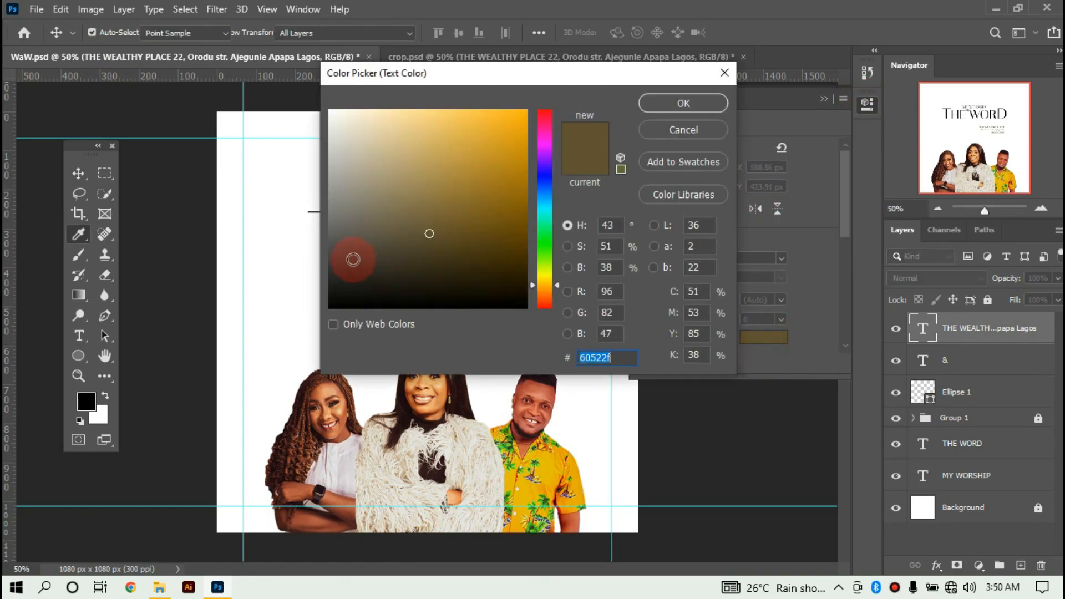
{"action": "left_click_drag", "start_coordinate": [336, 226], "coordinate": [319, 270]}
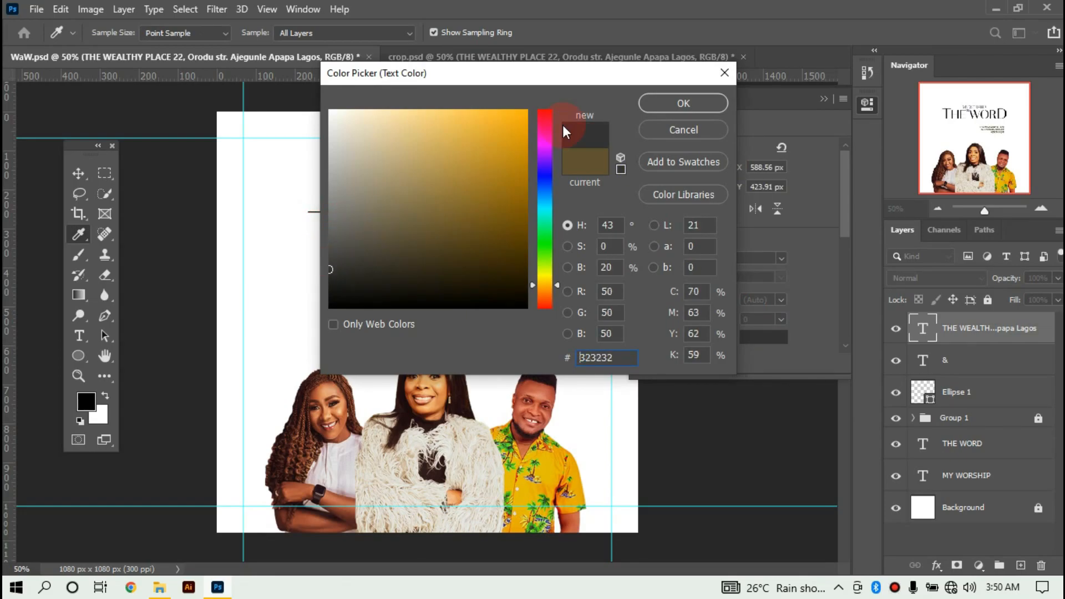
{"action": "left_click", "coordinate": [651, 104]}
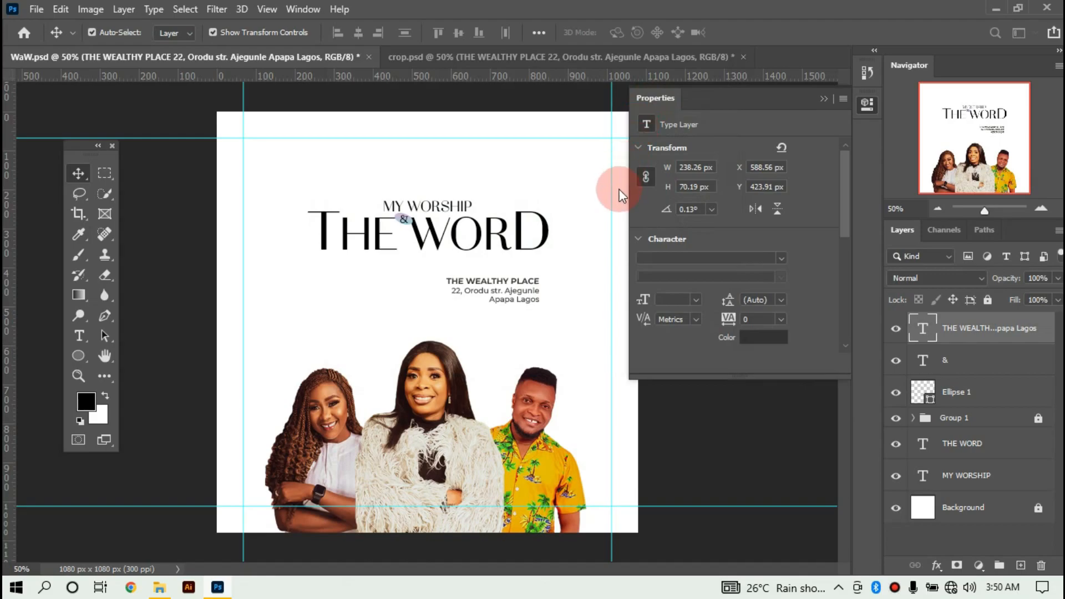
{"action": "left_click", "coordinate": [827, 98]}
Lower the venue text, then duplicate it and replace the copy with the date 'Wed. 20th July'.
{"action": "left_click_drag", "start_coordinate": [501, 285], "coordinate": [501, 296]}
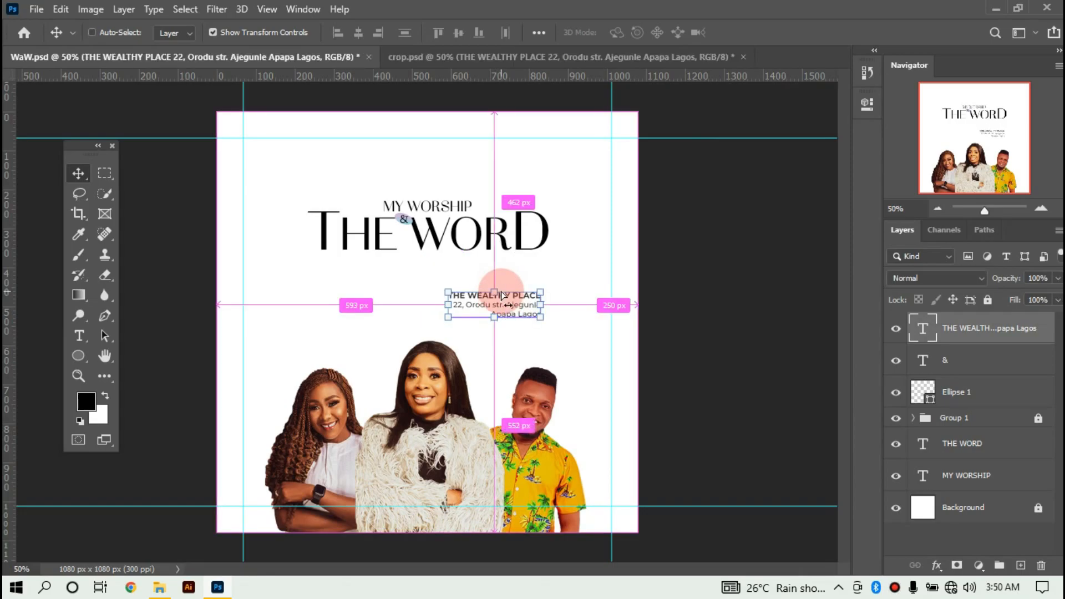
{"action": "key", "text": "ctrl+j"}
{"action": "left_click_drag", "start_coordinate": [506, 307], "coordinate": [364, 297]}
{"action": "double_click", "coordinate": [364, 292]}
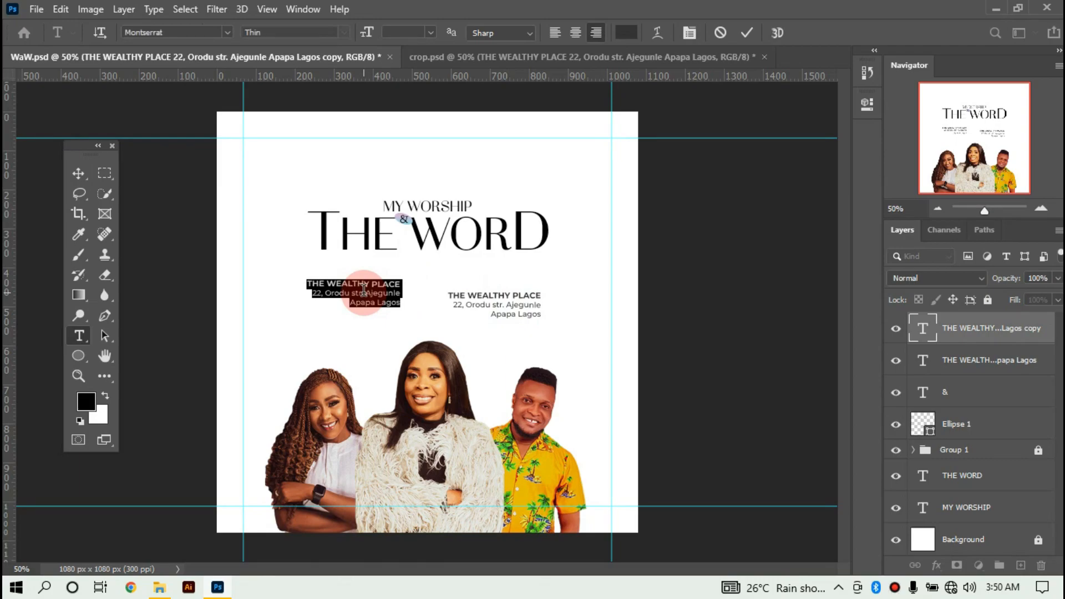
{"action": "key", "text": "BackSpace"}
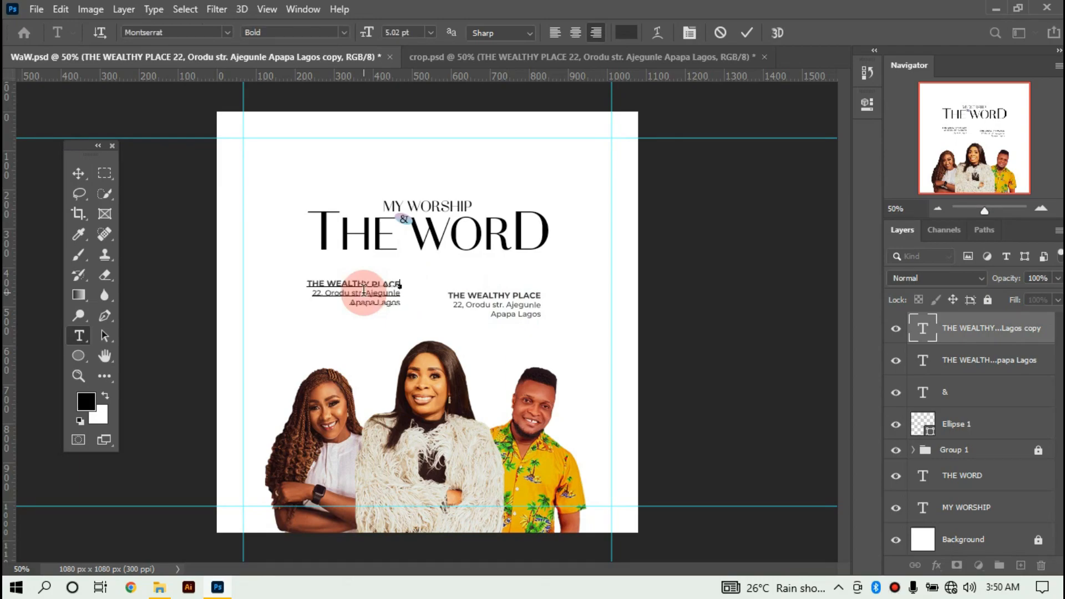
{"action": "type", "text": "Word"}
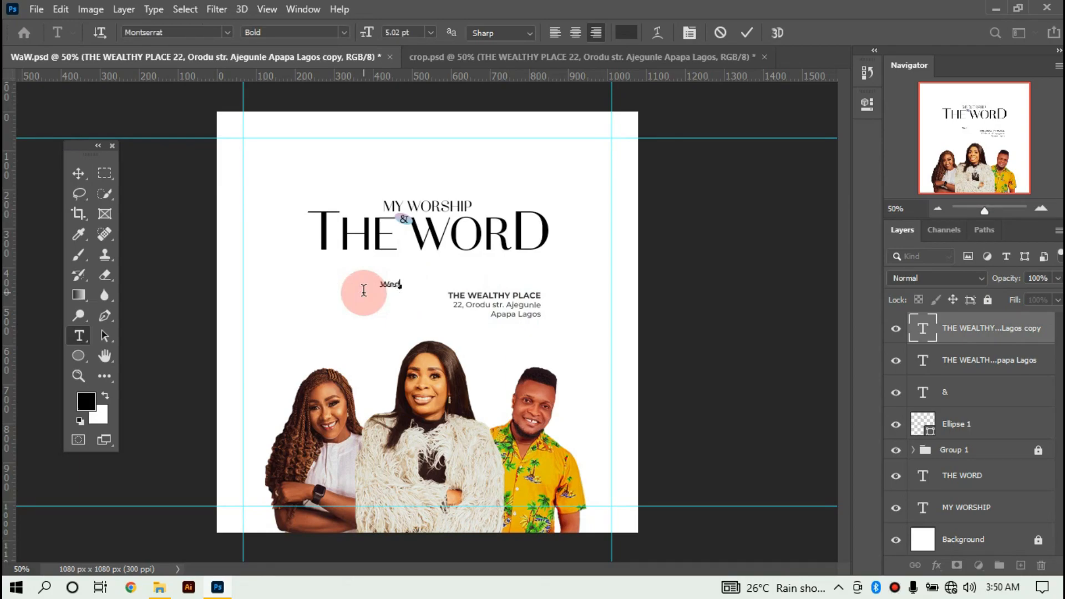
{"action": "type", "text": " 20"}
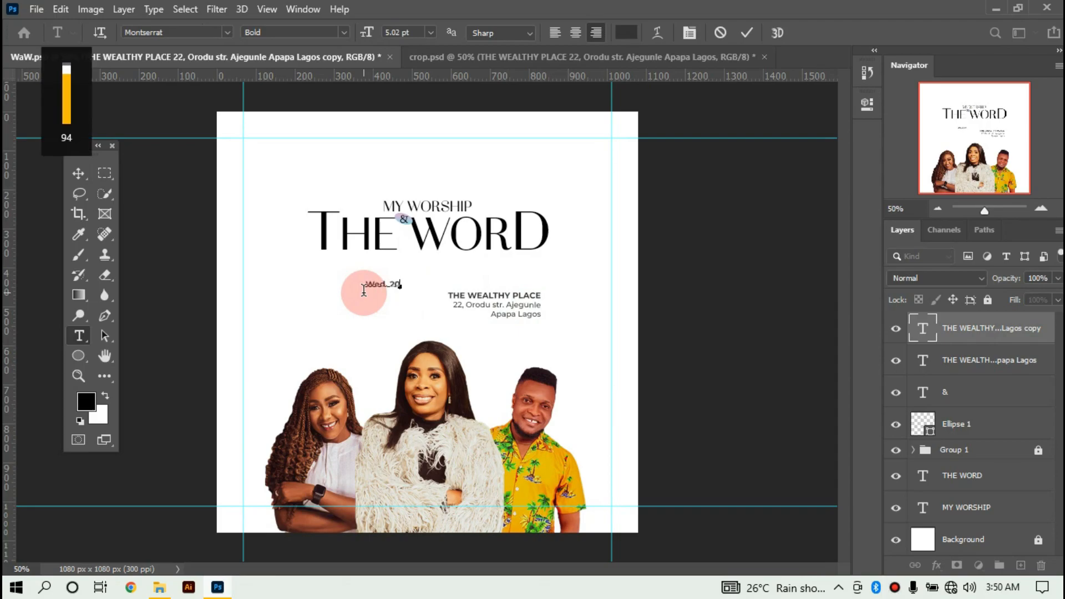
{"action": "type", "text": "th July"}
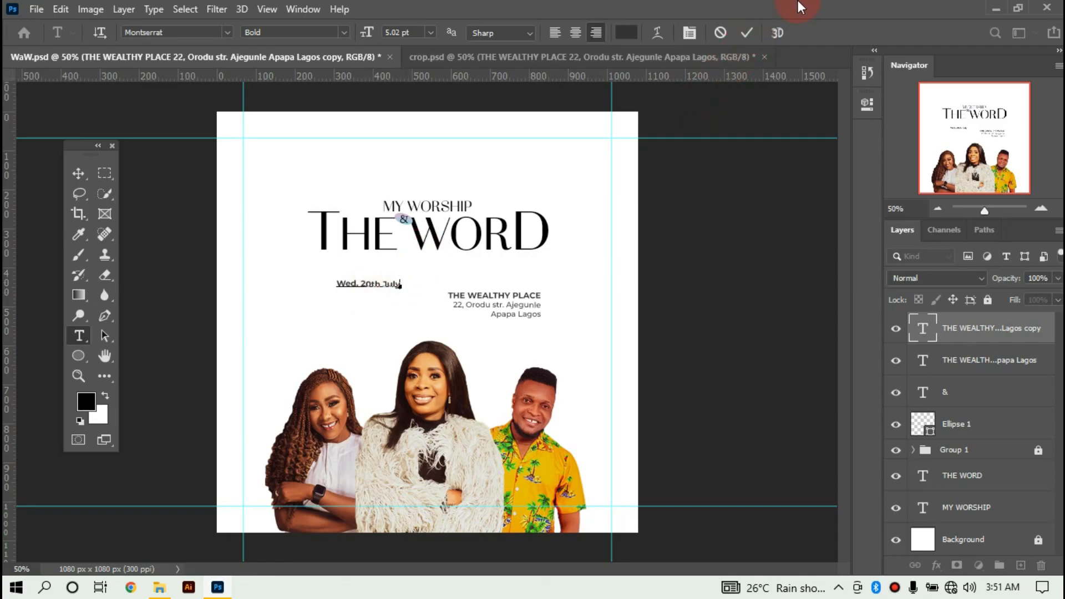
Move the date line above the venue address and enlarge it to about 131%.
{"action": "key", "text": "ctrl"}
{"action": "left_click_drag", "start_coordinate": [390, 284], "coordinate": [456, 280]}
{"action": "left_click", "coordinate": [775, 32]}
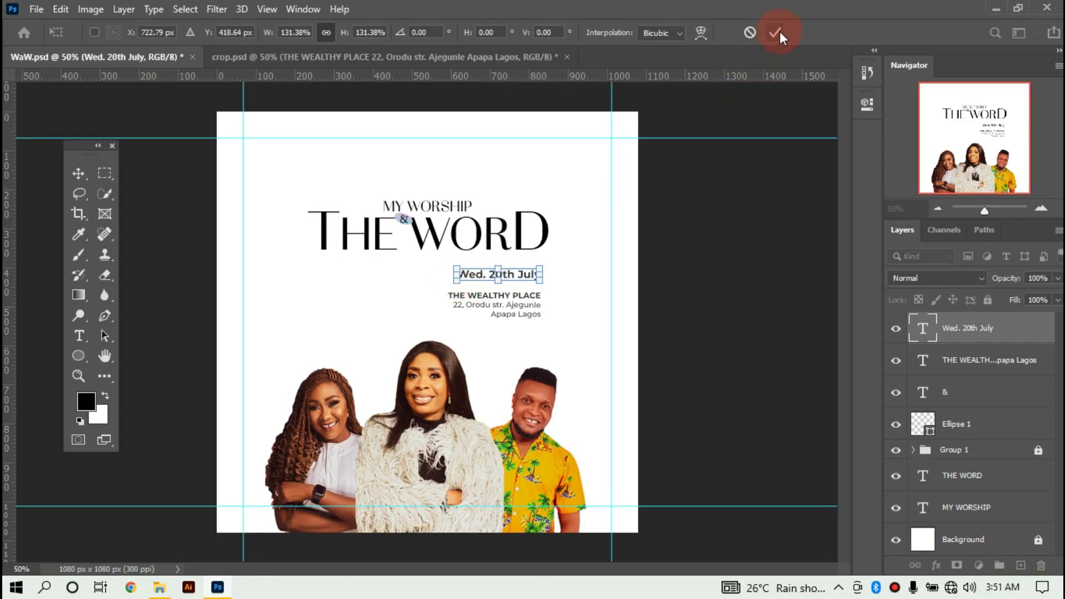
{"action": "left_click", "coordinate": [780, 31]}
{"action": "left_click", "coordinate": [720, 255]}
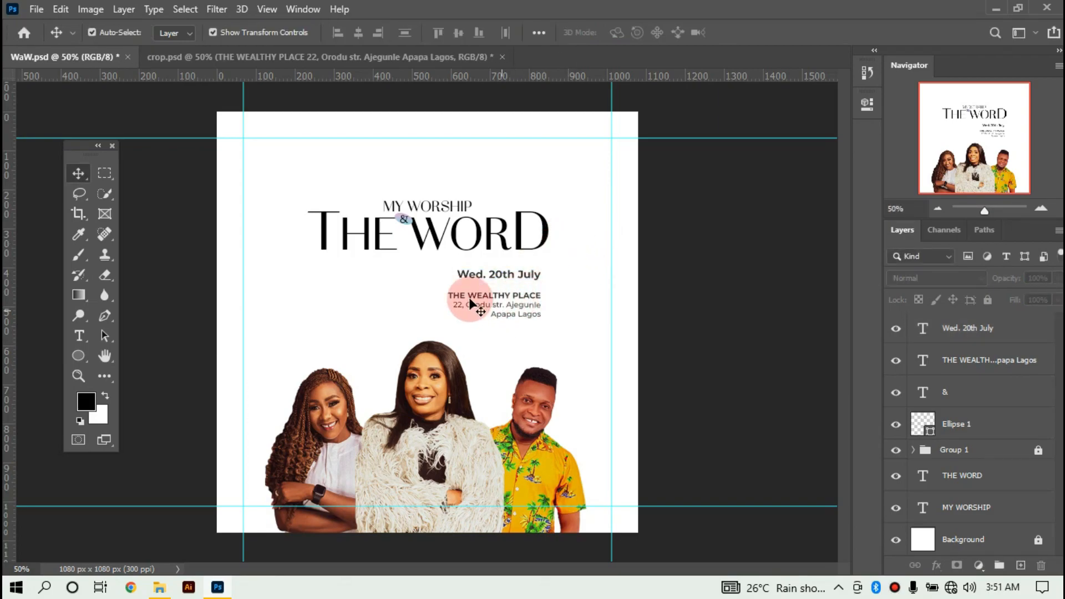
Scale the date and venue text layers together to 87.29%.
{"action": "left_click_drag", "start_coordinate": [429, 273], "coordinate": [510, 295]}
{"action": "left_click", "coordinate": [456, 272]}
{"action": "left_click_drag", "start_coordinate": [455, 272], "coordinate": [466, 278]}
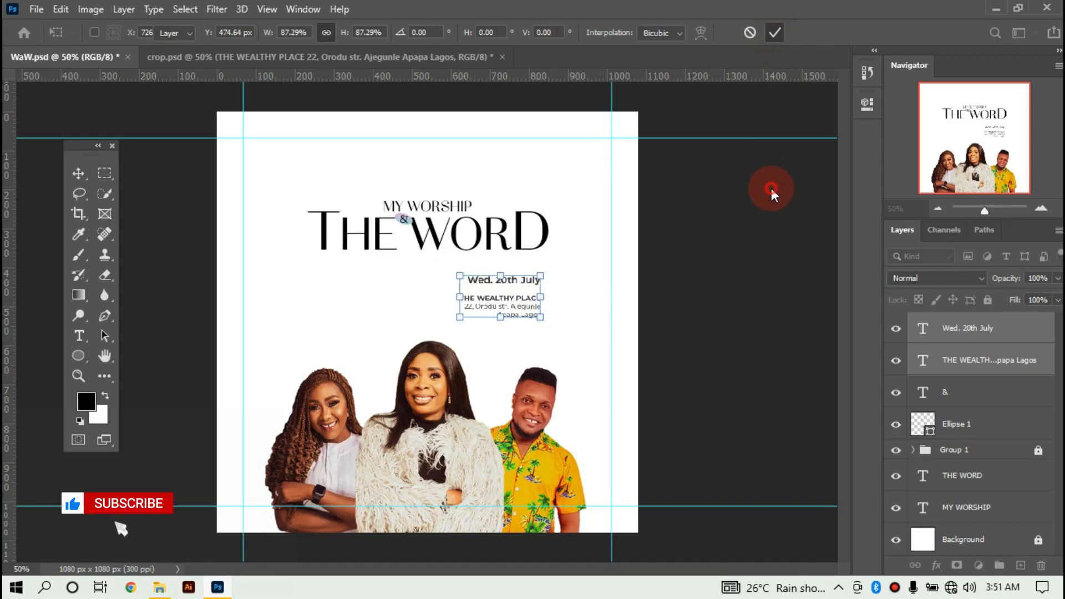
{"action": "left_click", "coordinate": [573, 225]}
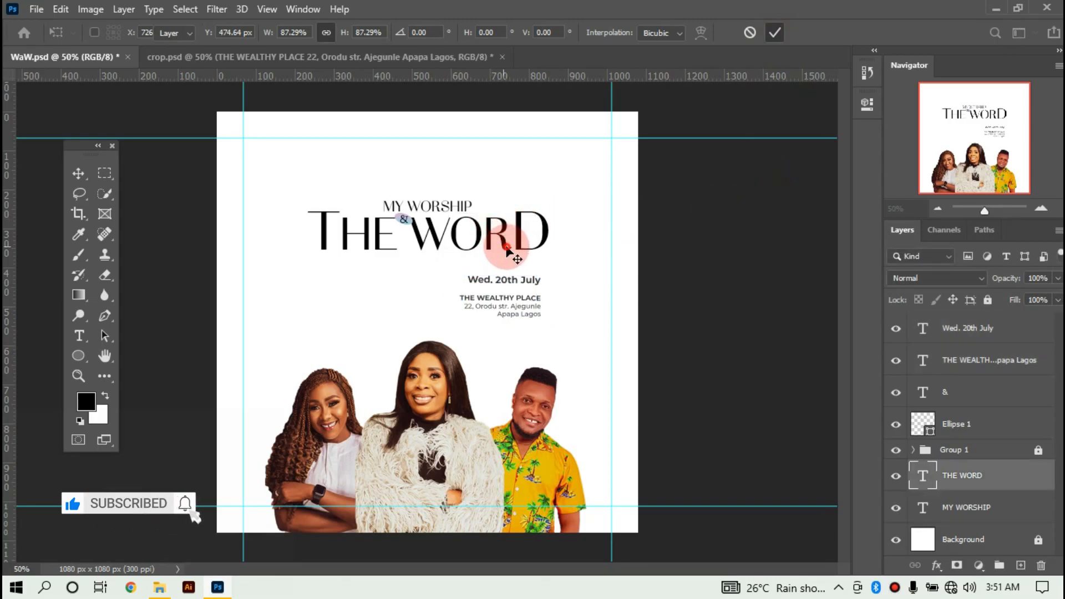
Duplicate the date line up to the top of the poster, above MY WORSHIP.
{"action": "left_click", "coordinate": [507, 248]}
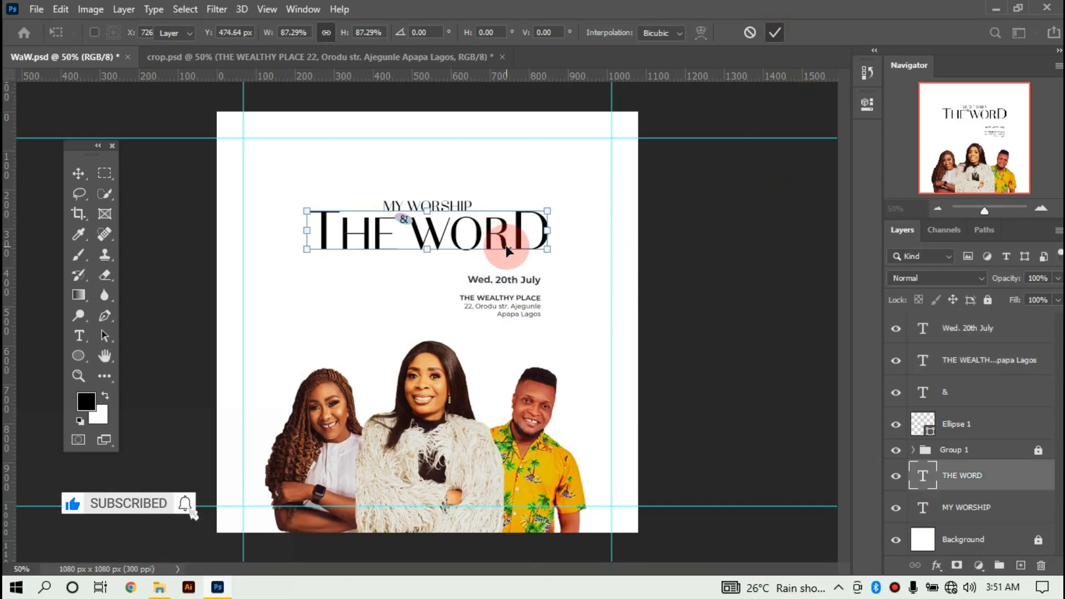
{"action": "left_click", "coordinate": [511, 281]}
{"action": "left_click_drag", "start_coordinate": [511, 281], "coordinate": [440, 161]}
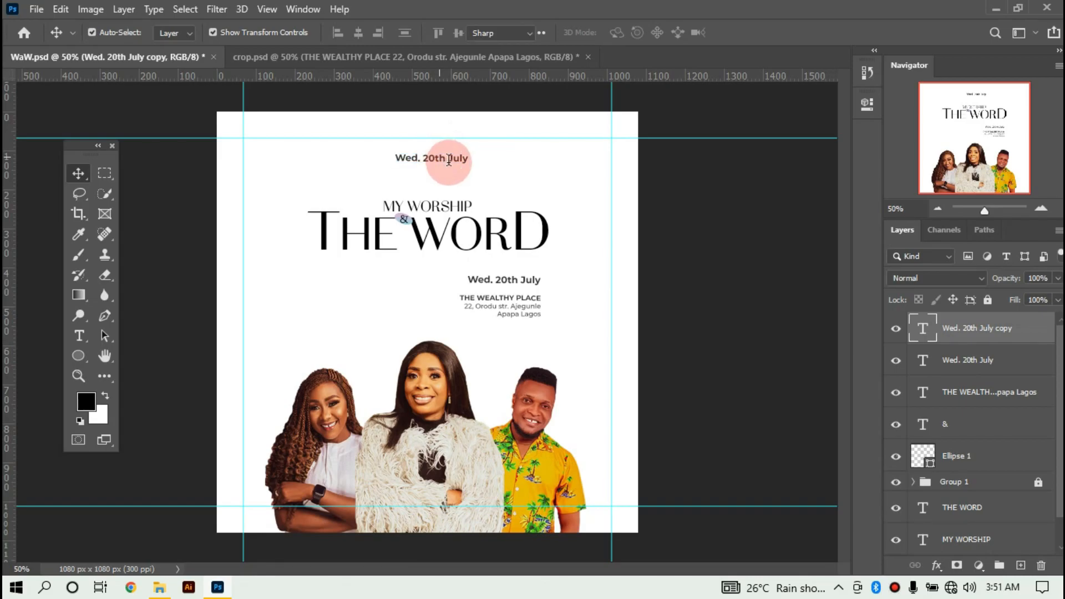
Change the duplicated date line to read 'MAGNIFY TEAM PRESENTS'.
{"action": "double_click", "coordinate": [449, 158]}
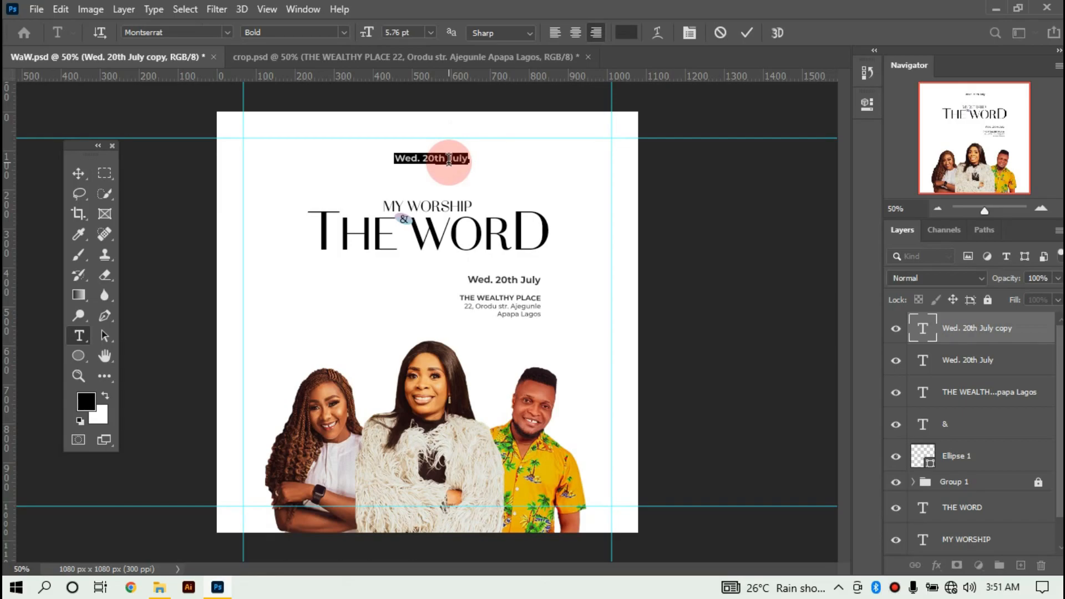
{"action": "key", "text": "Right"}
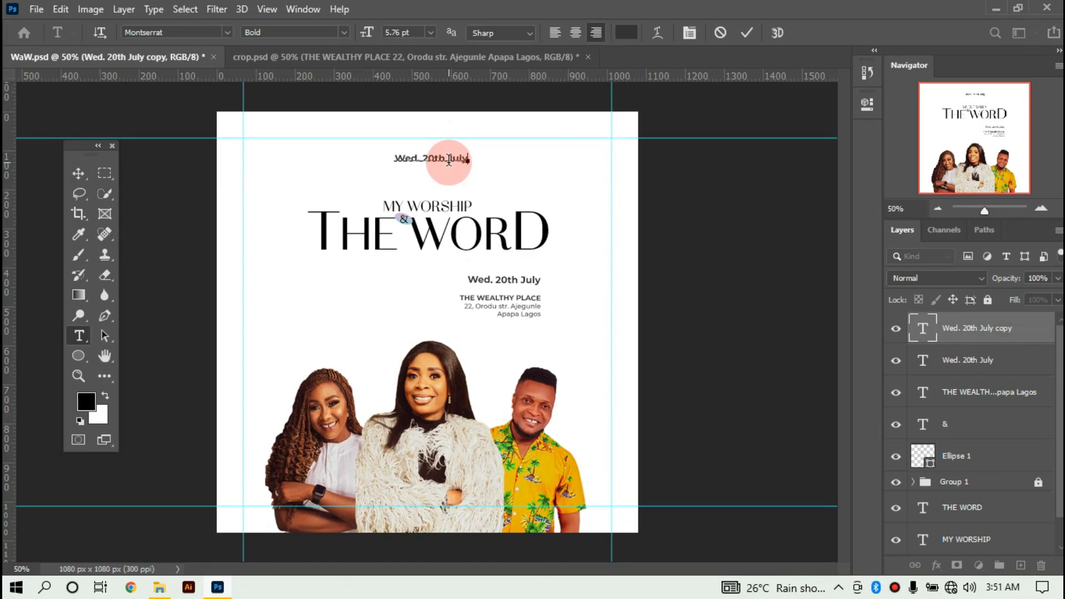
{"action": "key", "text": "ctrl+a"}
{"action": "type", "text": "MAGNIFY TEAM PRESENTS"}
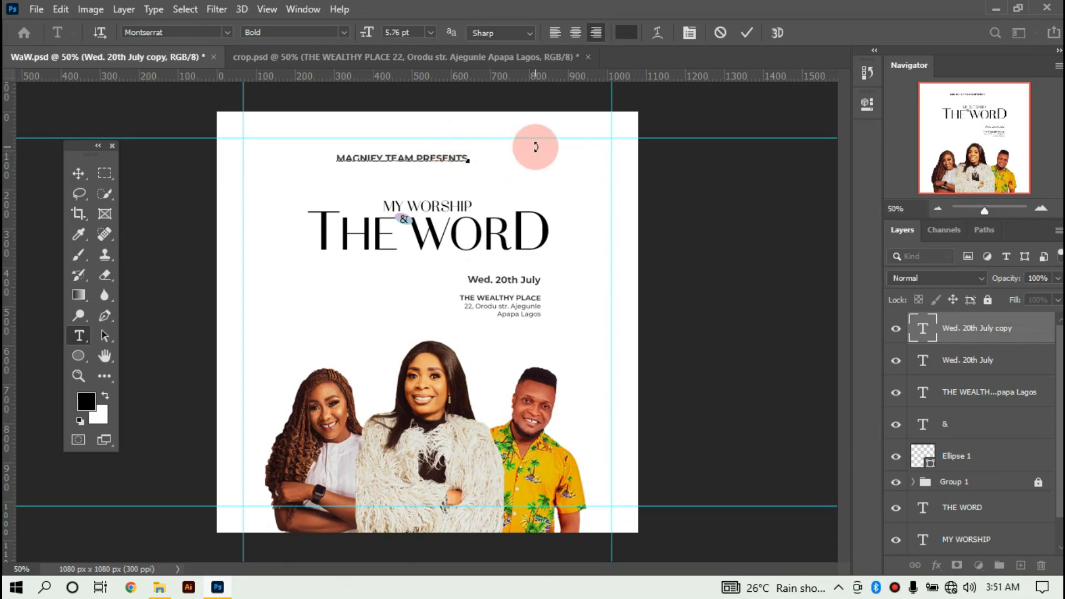
Set the header's tracking to 25.
{"action": "key", "text": "ctrl+a"}
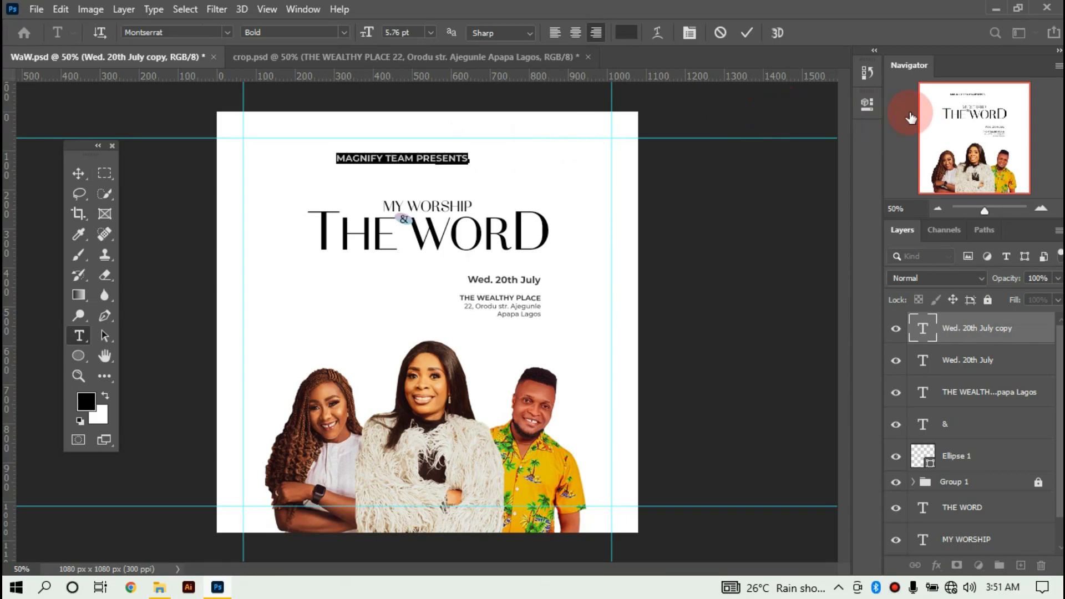
{"action": "left_click", "coordinate": [869, 104]}
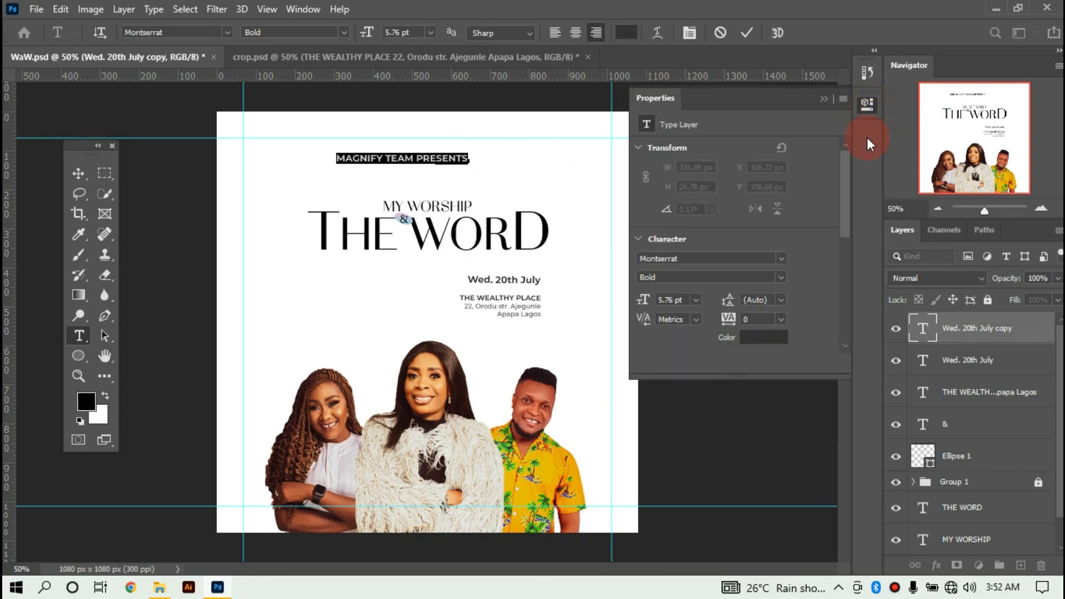
{"action": "left_click", "coordinate": [781, 319]}
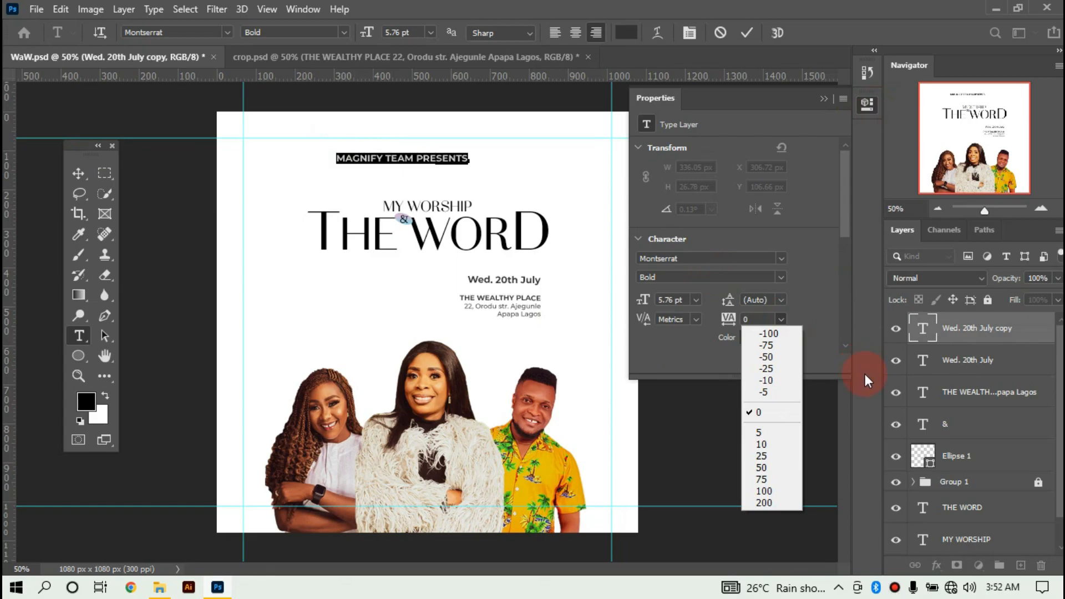
{"action": "left_click", "coordinate": [773, 445]}
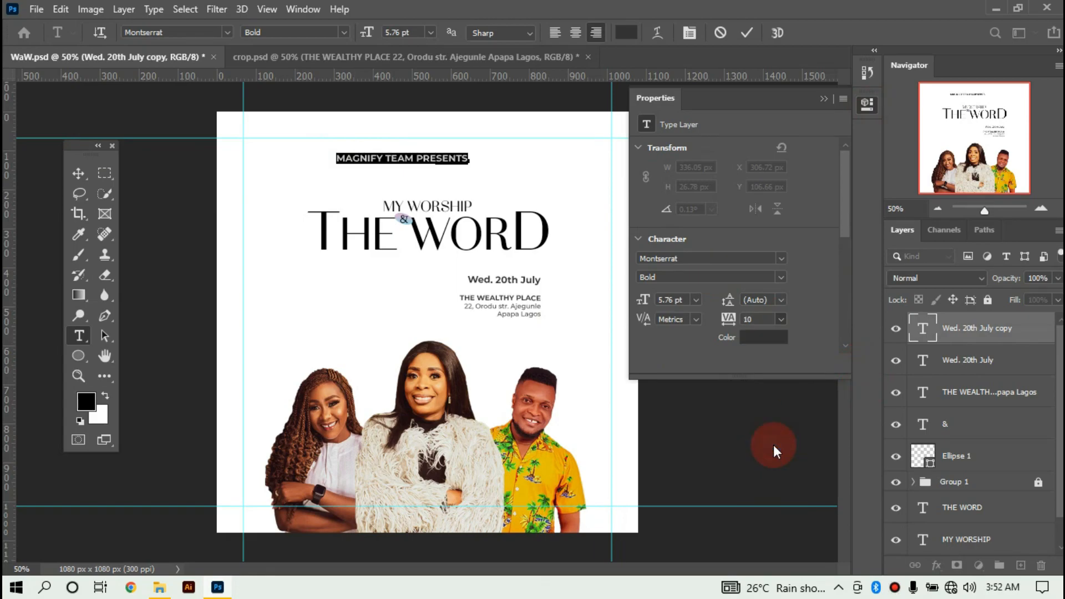
{"action": "left_click", "coordinate": [781, 320]}
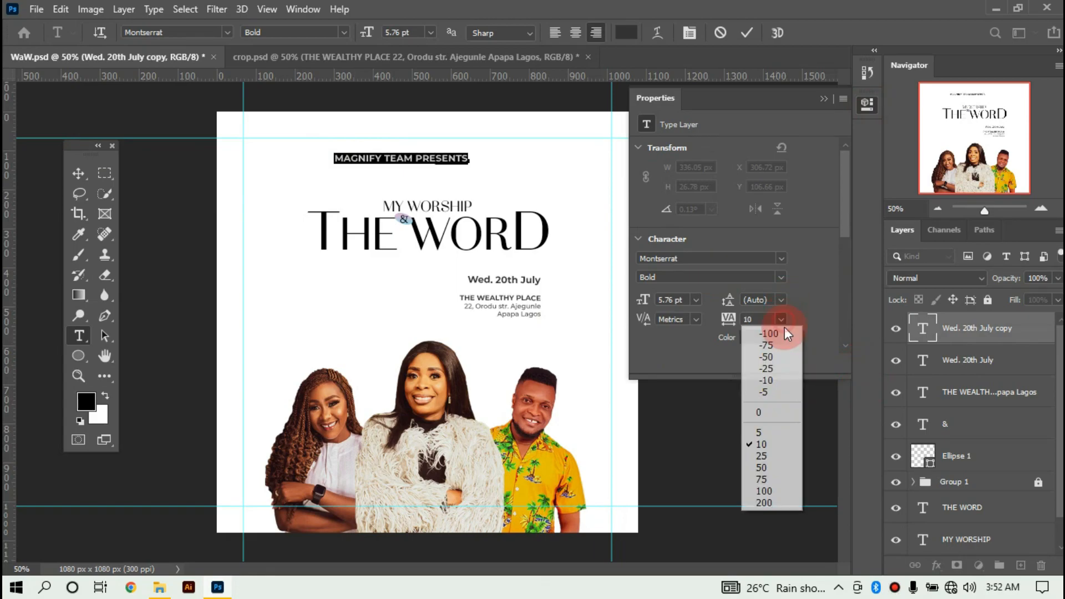
{"action": "left_click", "coordinate": [771, 456]}
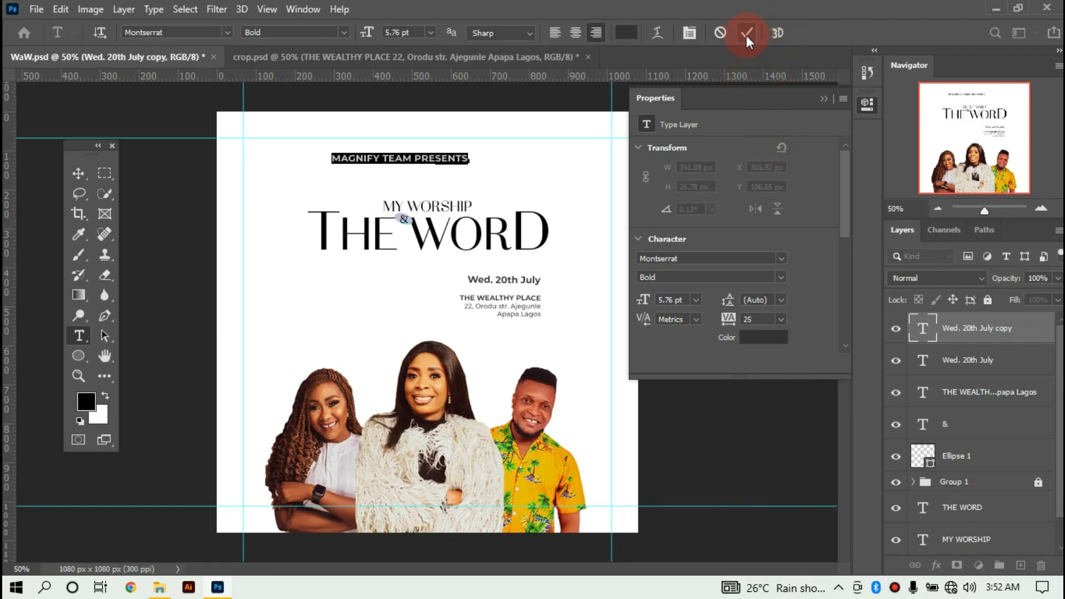
Shrink the header to 69% and widen its tracking to 75.
{"action": "key", "text": "v"}
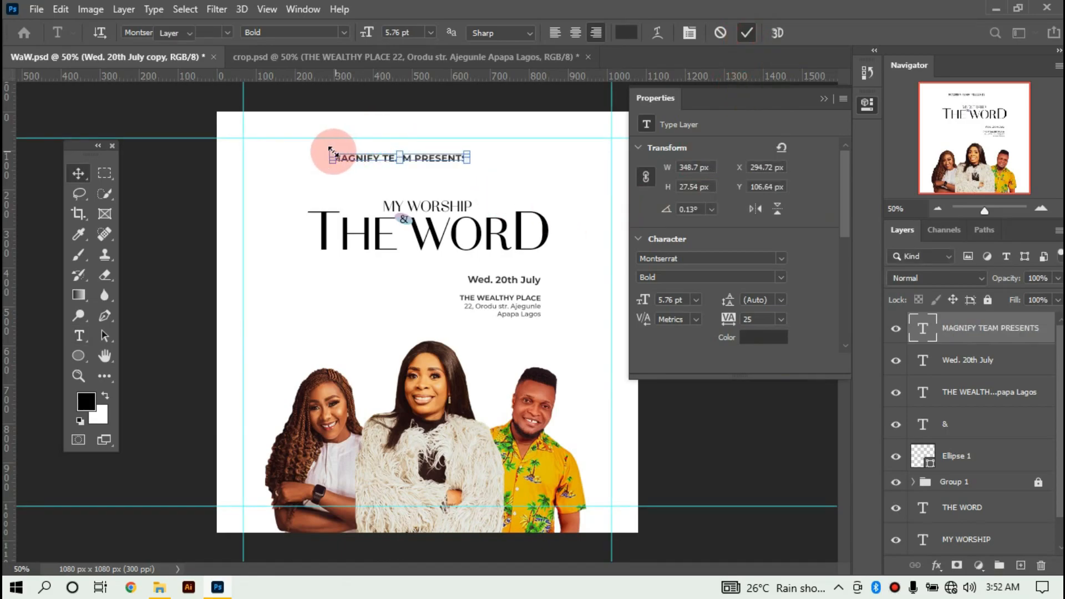
{"action": "left_click_drag", "start_coordinate": [330, 152], "coordinate": [373, 155]}
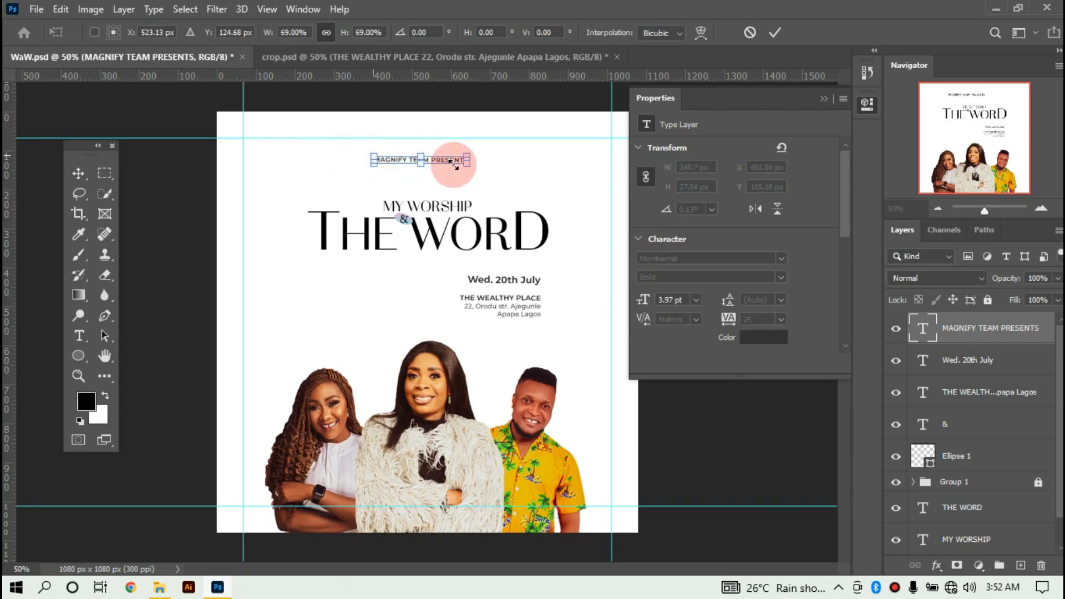
{"action": "left_click", "coordinate": [768, 35]}
{"action": "left_click", "coordinate": [813, 319]}
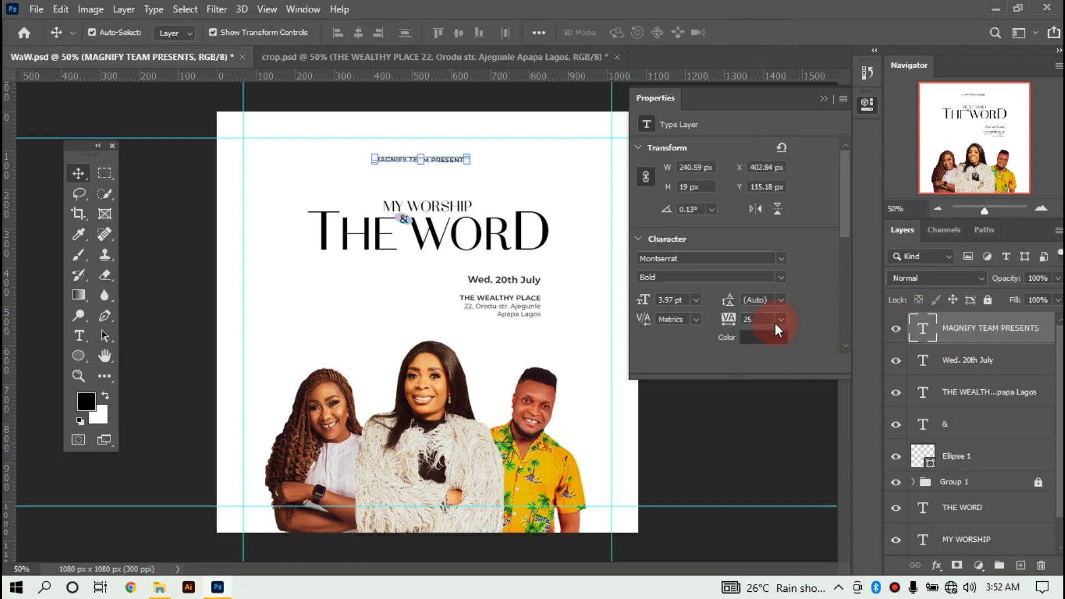
{"action": "left_click", "coordinate": [782, 319]}
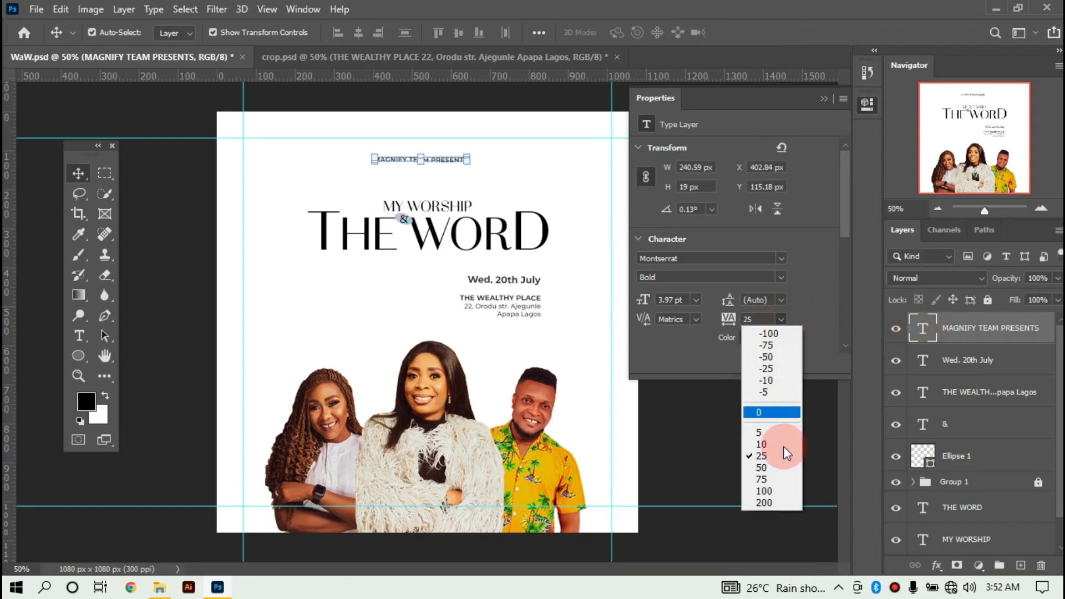
{"action": "left_click", "coordinate": [775, 477]}
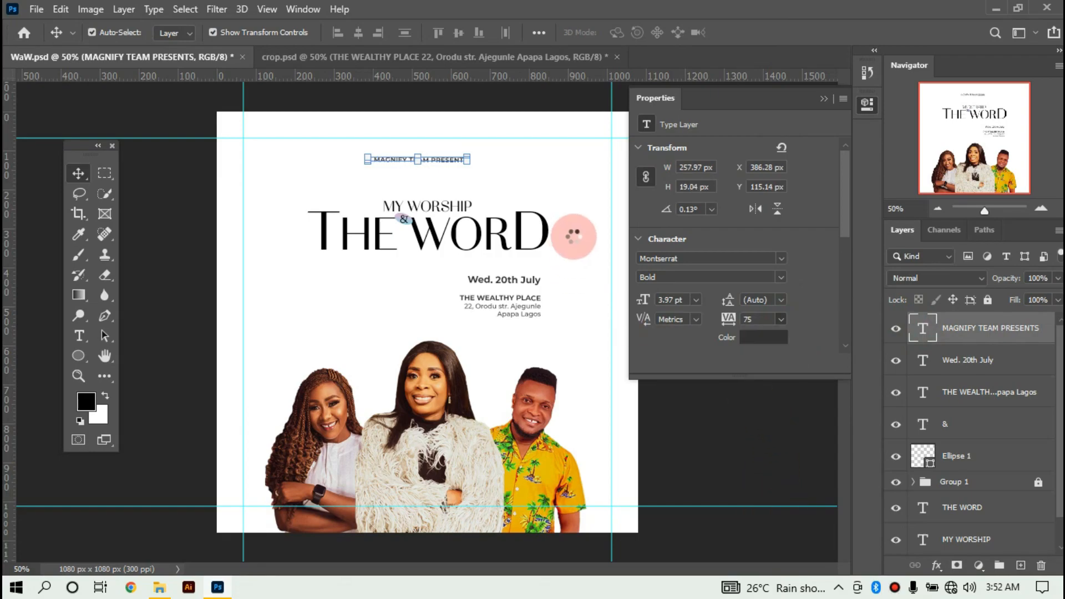
{"action": "left_click", "coordinate": [820, 98]}
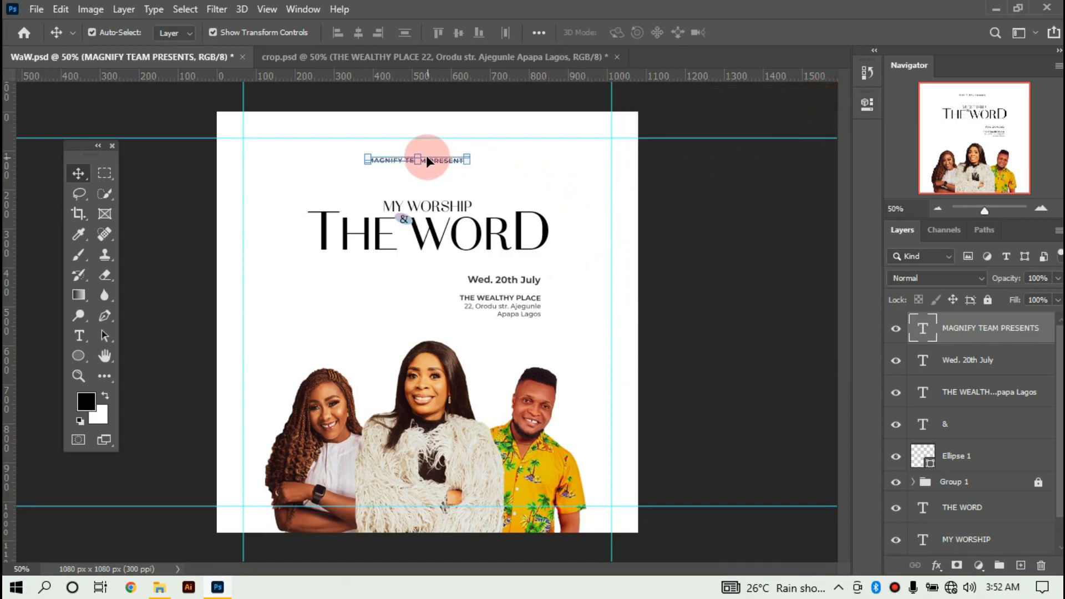
Scale the MAGNIFY TEAM PRESENTS header down a little more.
{"action": "left_click", "coordinate": [381, 155]}
{"action": "key", "text": "ctrl+plus"}
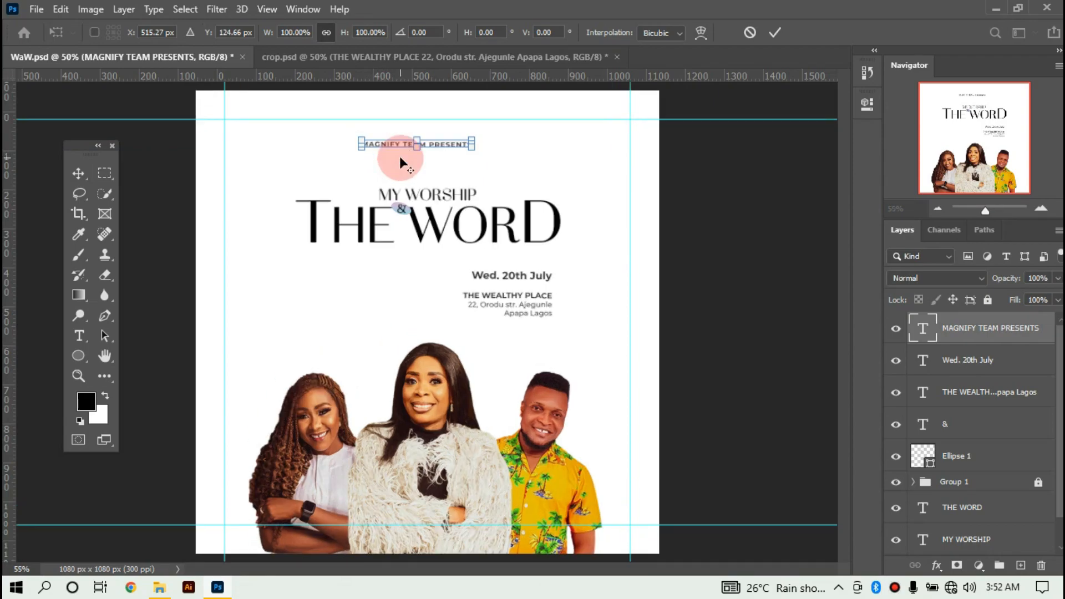
{"action": "scroll", "coordinate": [400, 155], "scroll_direction": "up", "scroll_amount": 2}
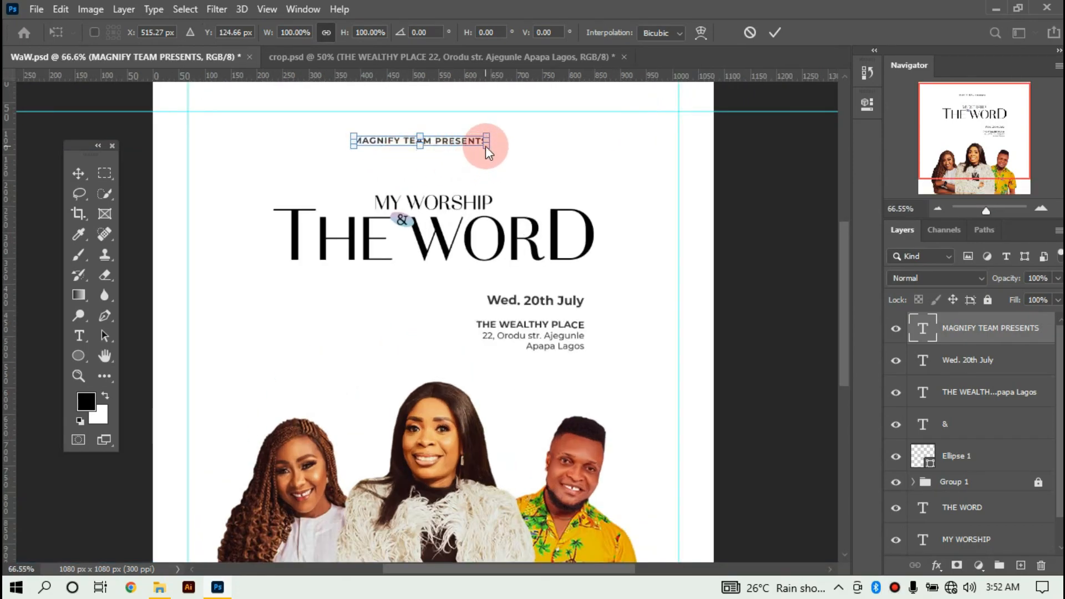
{"action": "key", "text": "alt+space"}
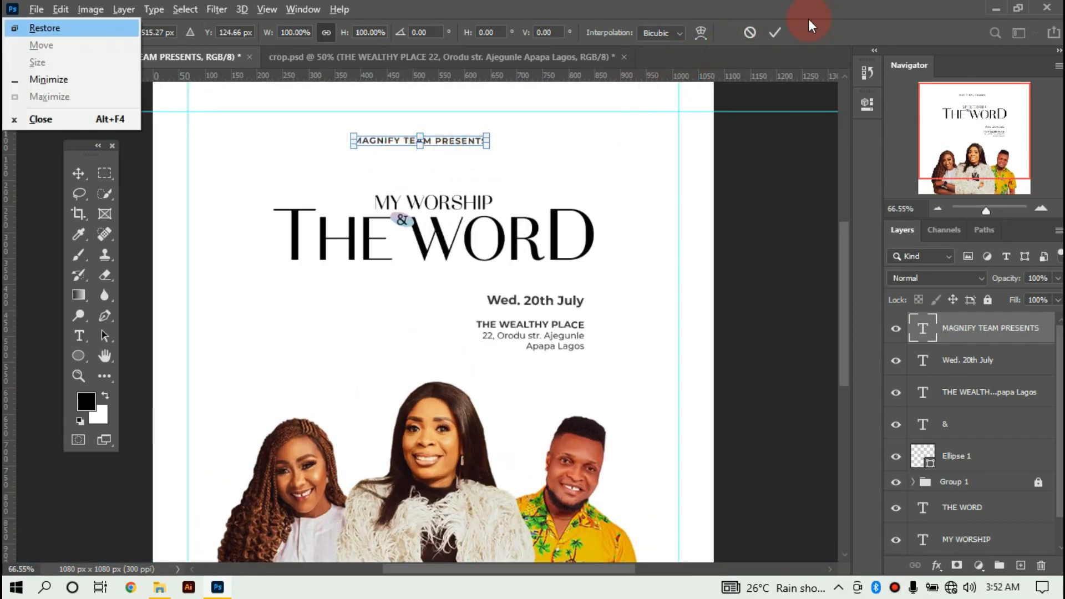
{"action": "left_click", "coordinate": [775, 31]}
{"action": "left_click_drag", "start_coordinate": [488, 147], "coordinate": [477, 145]}
{"action": "left_click", "coordinate": [775, 32]}
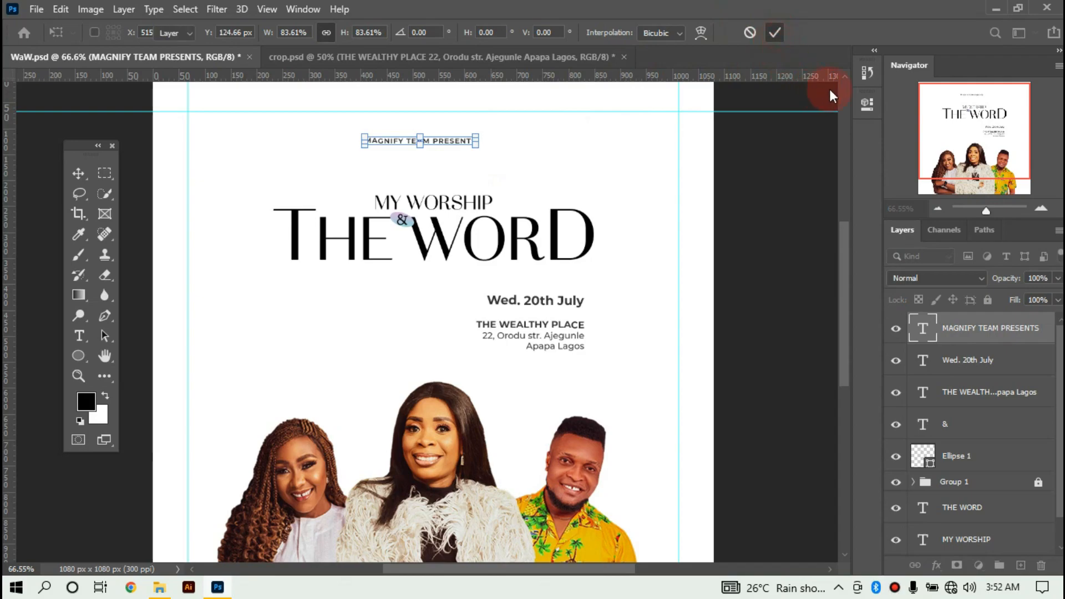
Widen the MAGNIFY TEAM PRESENTS header's tracking to 200.
{"action": "left_click", "coordinate": [868, 105]}
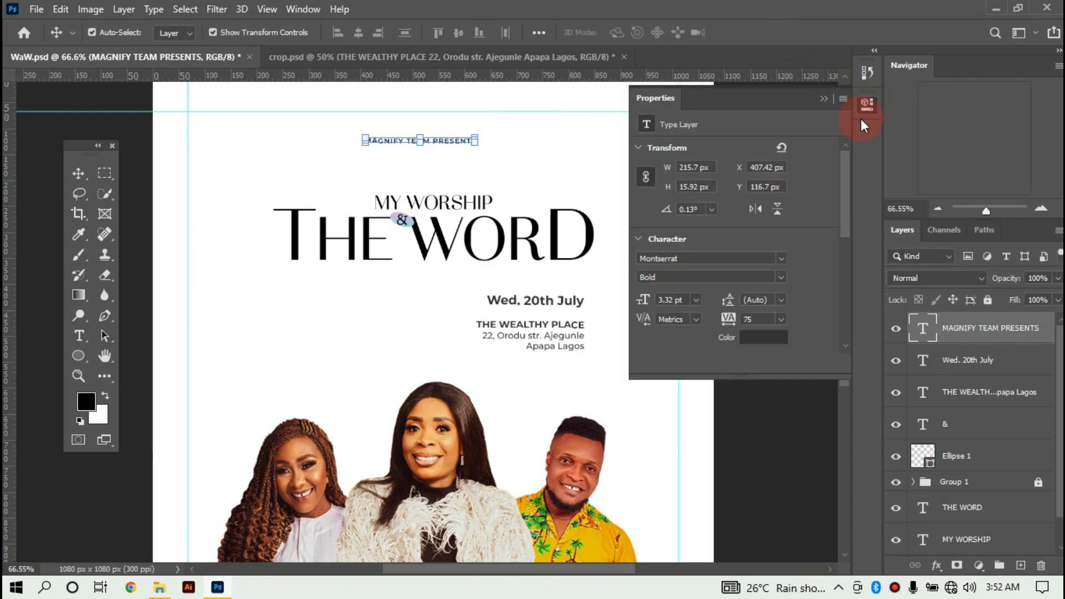
{"action": "left_click", "coordinate": [781, 322]}
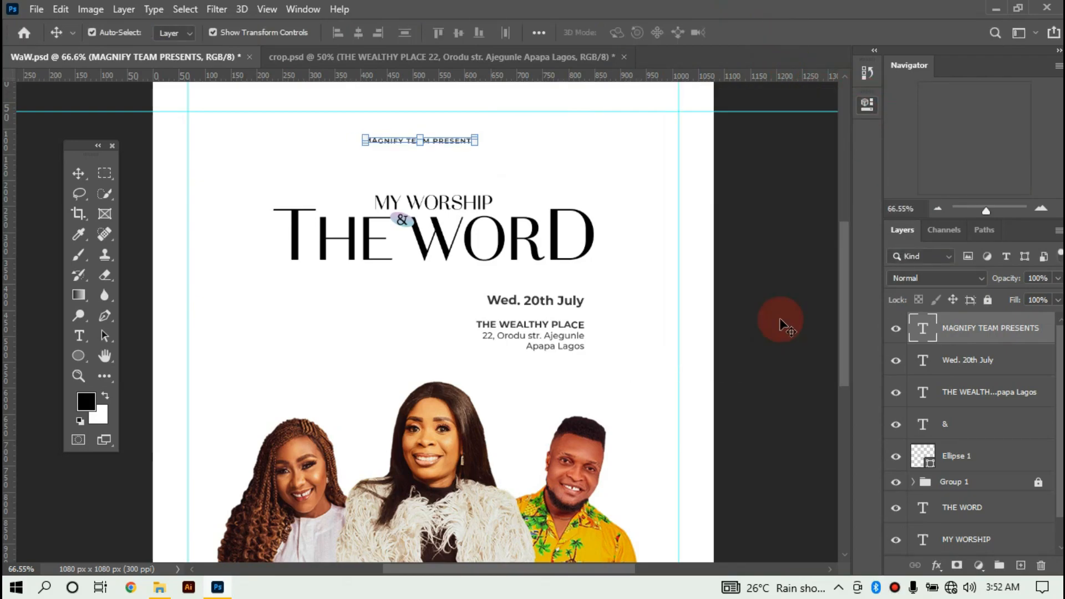
{"action": "left_click", "coordinate": [868, 105]}
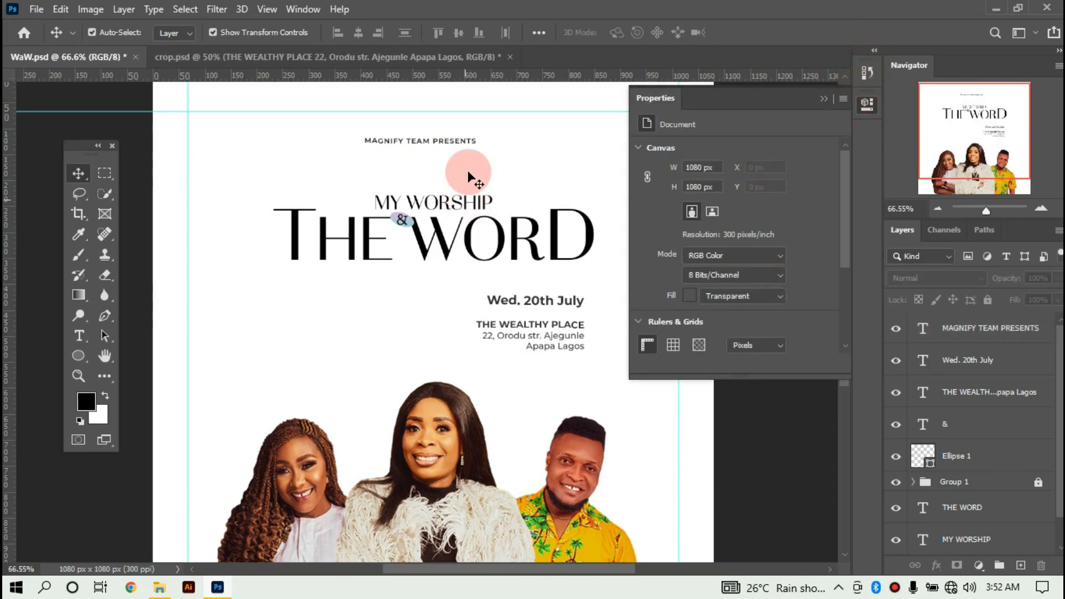
{"action": "left_click", "coordinate": [466, 140]}
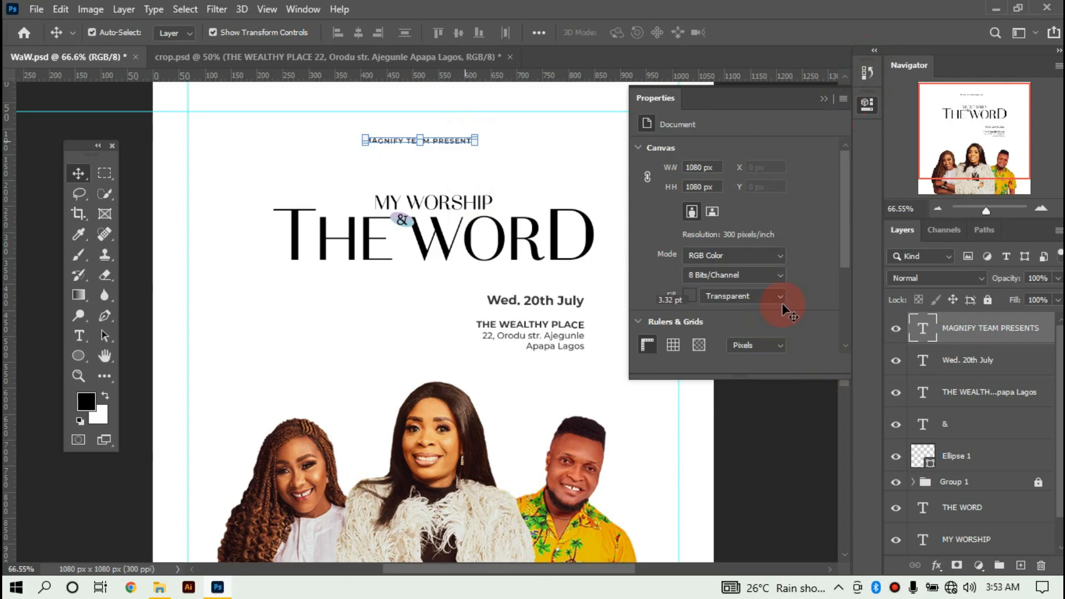
{"action": "left_click", "coordinate": [782, 319]}
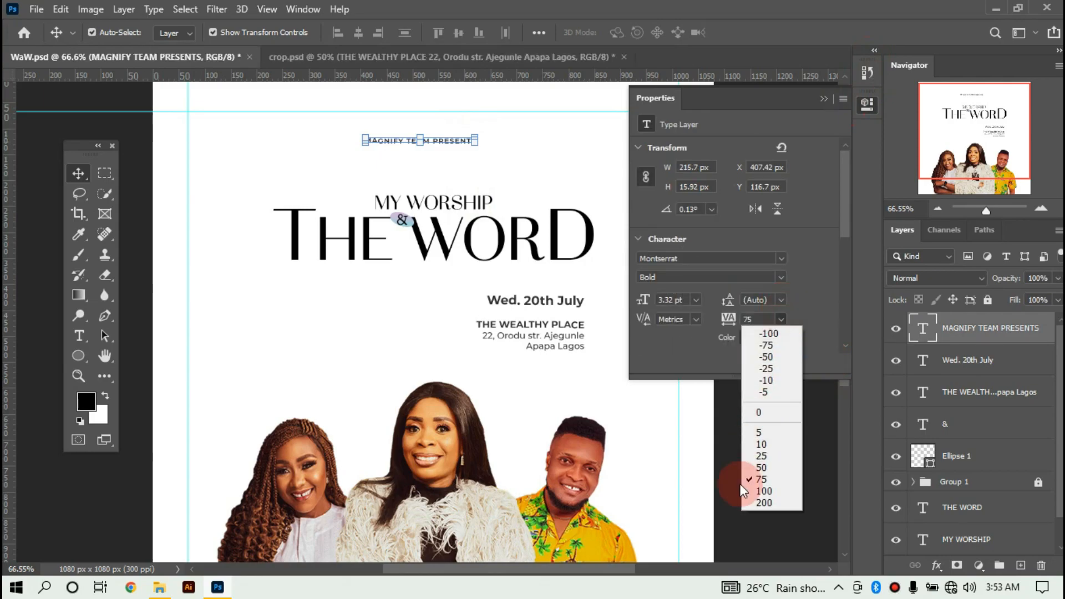
{"action": "left_click", "coordinate": [769, 502]}
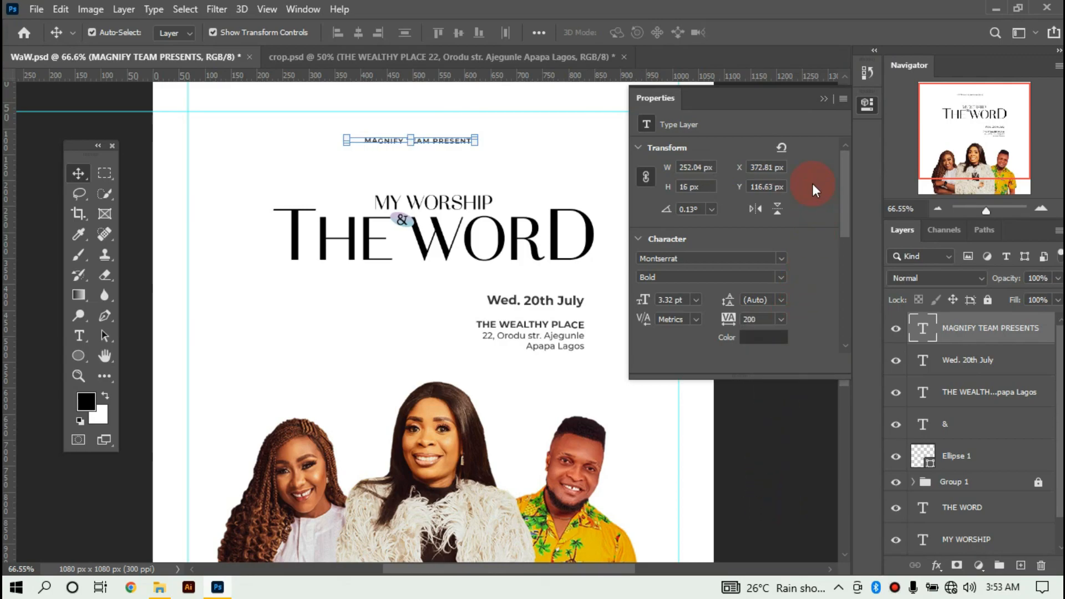
{"action": "left_click", "coordinate": [824, 99]}
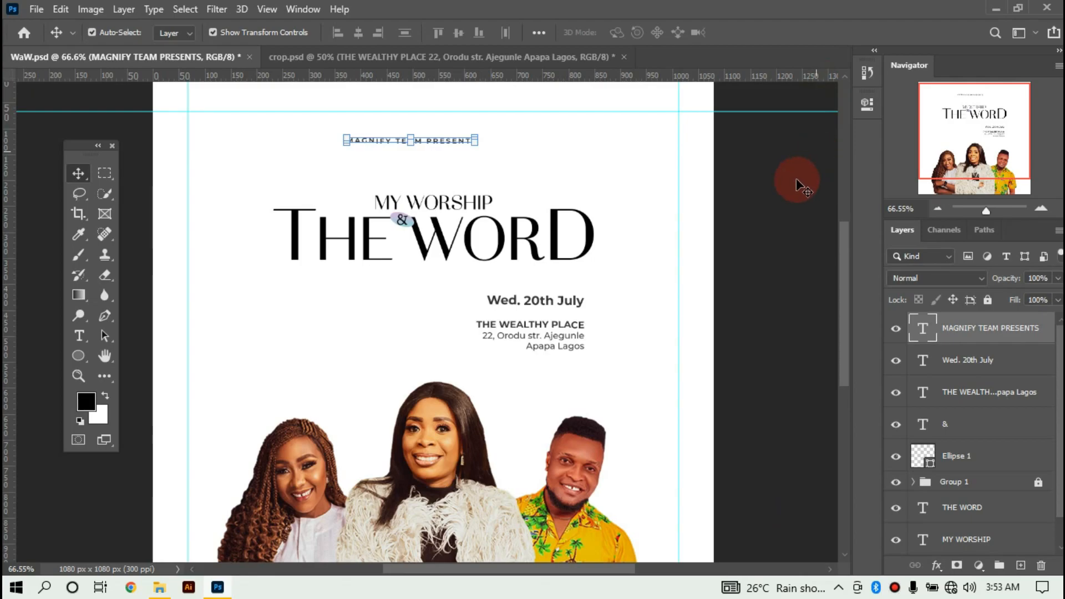
Move the header down so it sits centred just above MY WORSHIP, then deselect it.
{"action": "left_click_drag", "start_coordinate": [440, 146], "coordinate": [466, 174]}
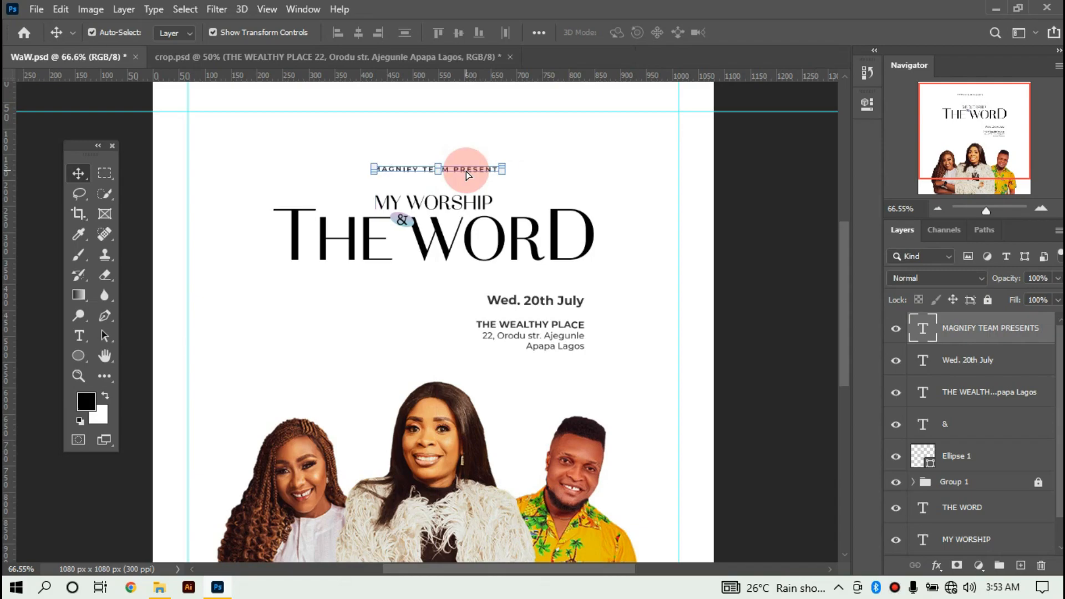
{"action": "key", "text": "ctrl+minus"}
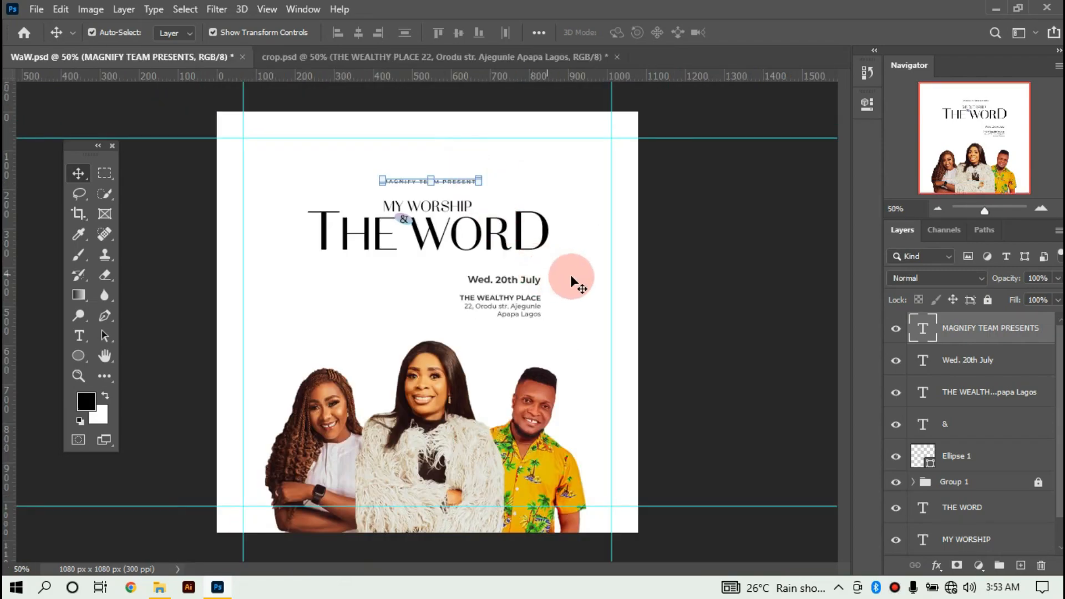
{"action": "left_click", "coordinate": [646, 280]}
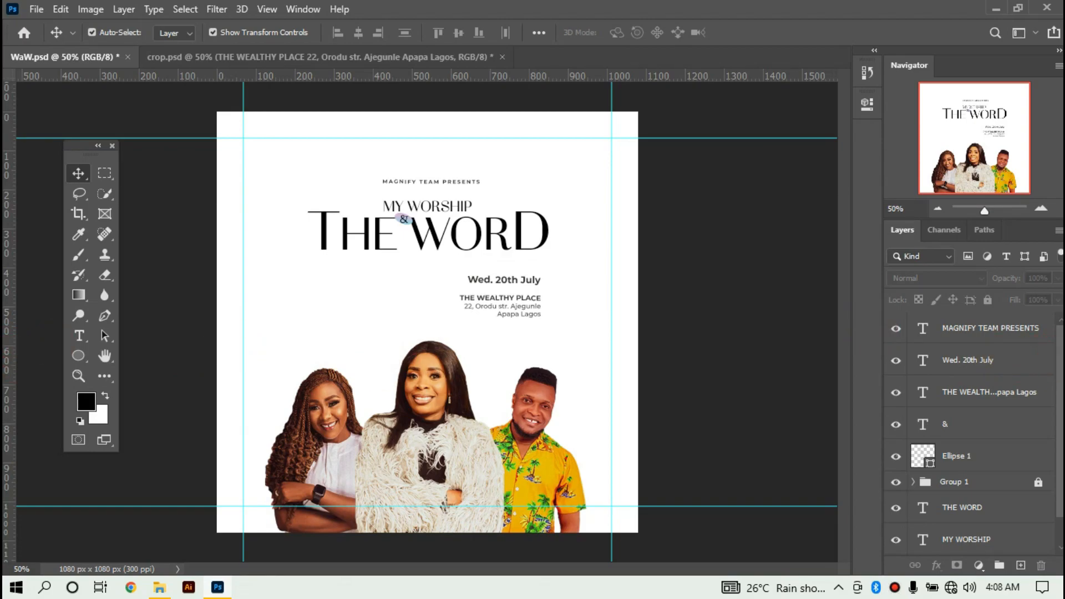
Add vertical guides at 178 px and 910 px.
{"action": "scroll", "coordinate": [976, 438], "scroll_direction": "down", "scroll_amount": 1}
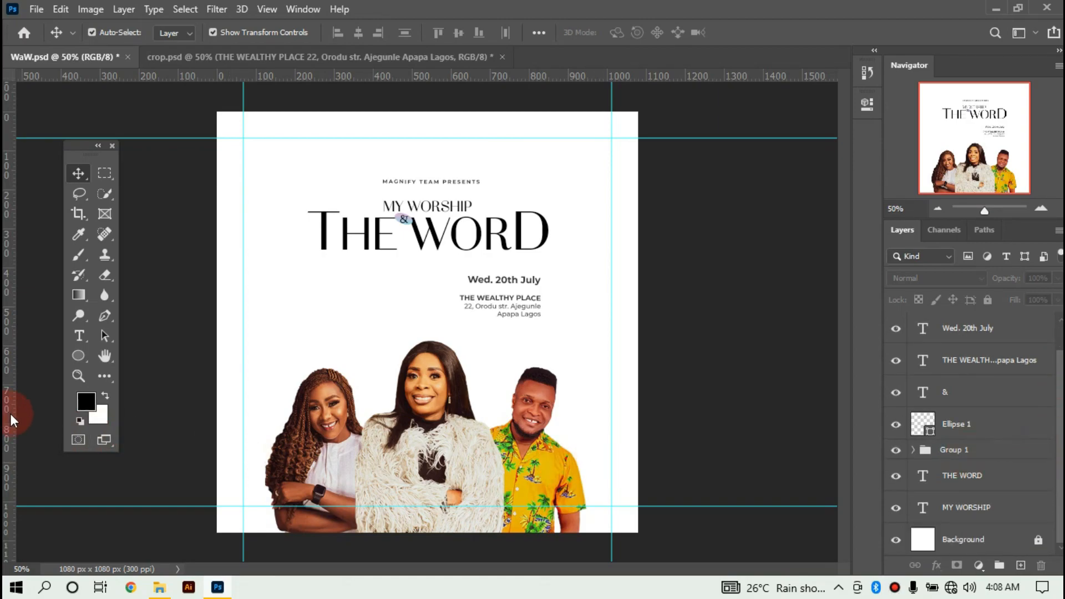
{"action": "left_click_drag", "start_coordinate": [12, 420], "coordinate": [264, 373]}
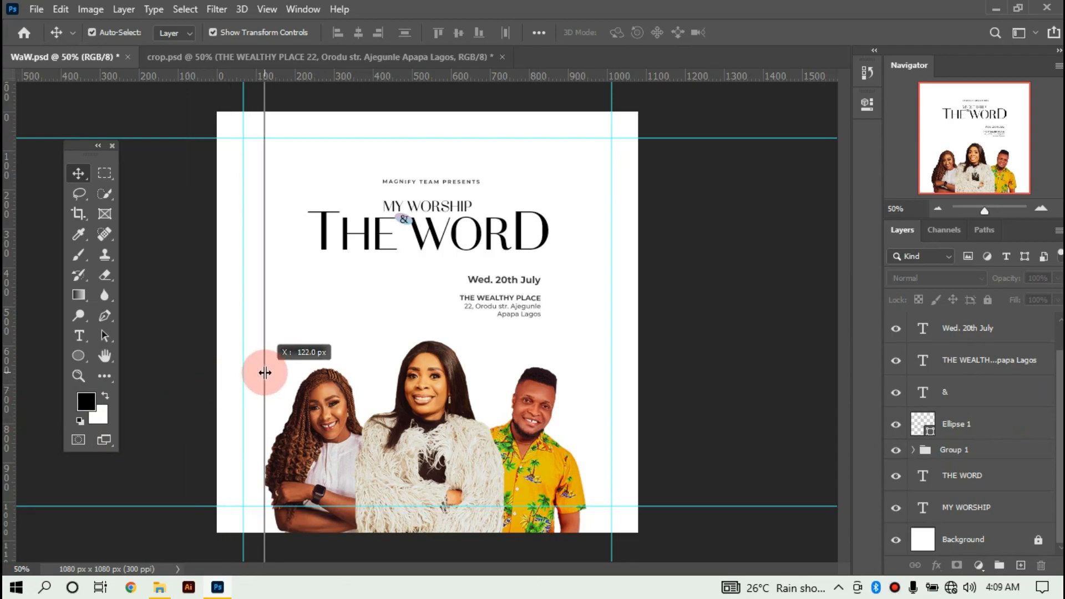
{"action": "left_click_drag", "start_coordinate": [265, 373], "coordinate": [287, 371]}
{"action": "left_click_drag", "start_coordinate": [10, 406], "coordinate": [587, 350]}
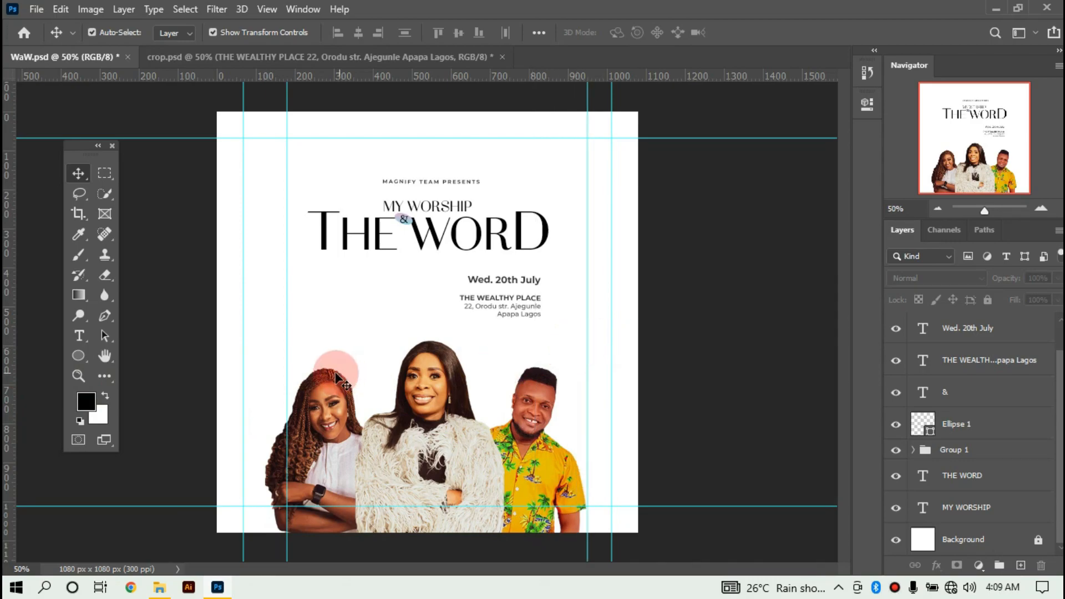
Scale the three portraits down to fit between the two guides.
{"action": "left_click_drag", "start_coordinate": [276, 368], "coordinate": [594, 392]}
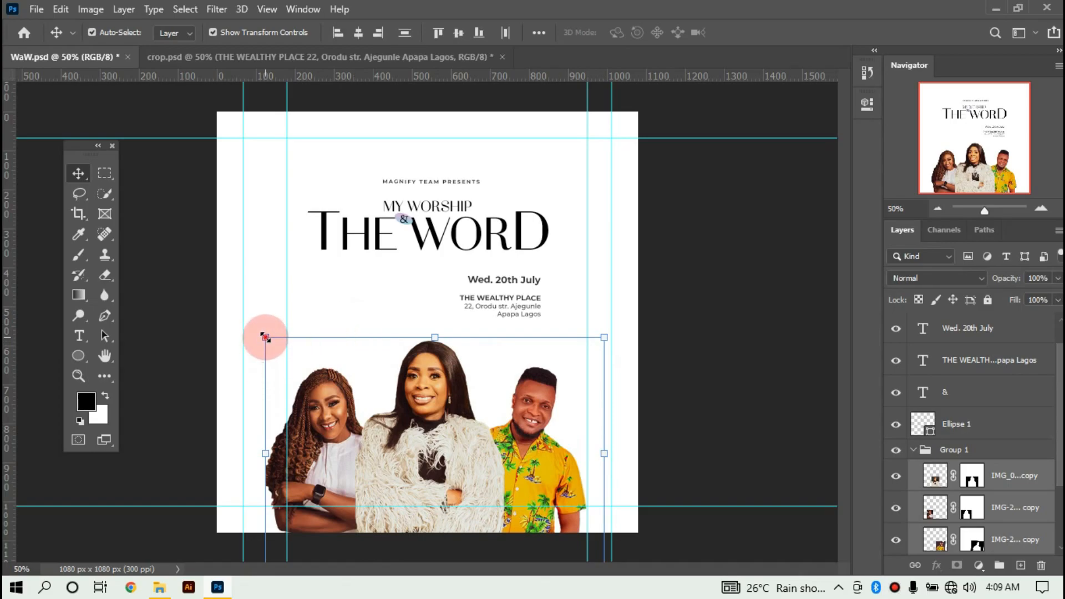
{"action": "left_click_drag", "start_coordinate": [265, 337], "coordinate": [291, 344]}
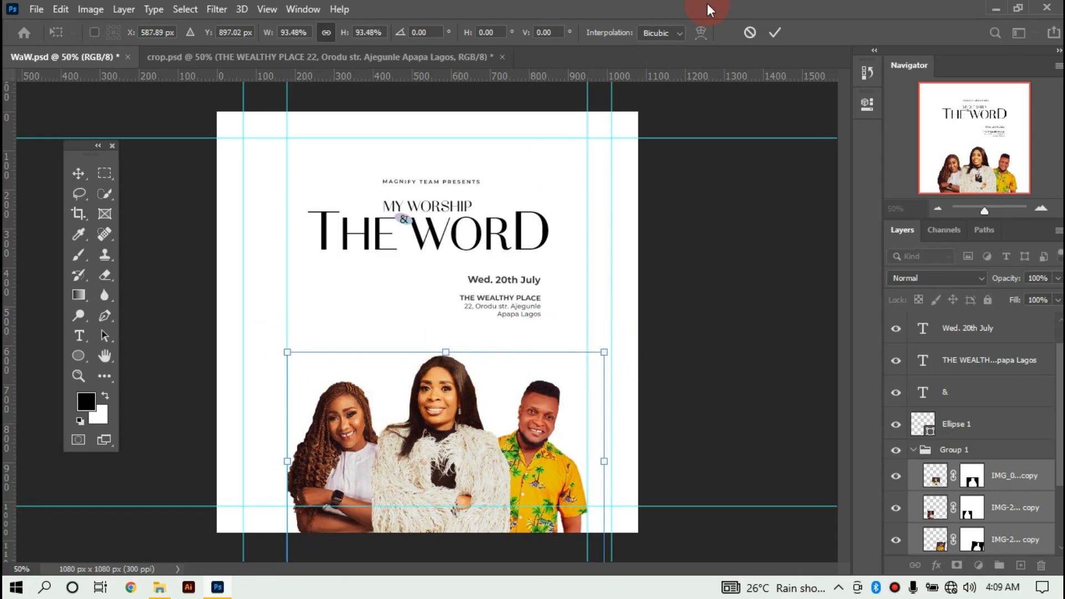
{"action": "left_click", "coordinate": [775, 33]}
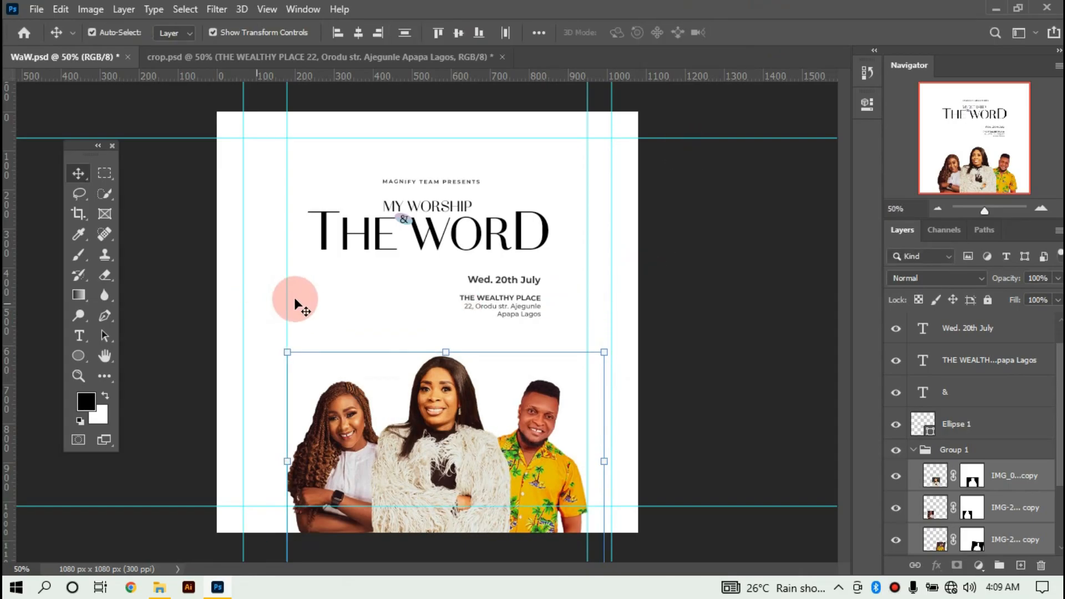
Remove the two temporary vertical guides and deselect the portraits.
{"action": "left_click_drag", "start_coordinate": [285, 302], "coordinate": [9, 314]}
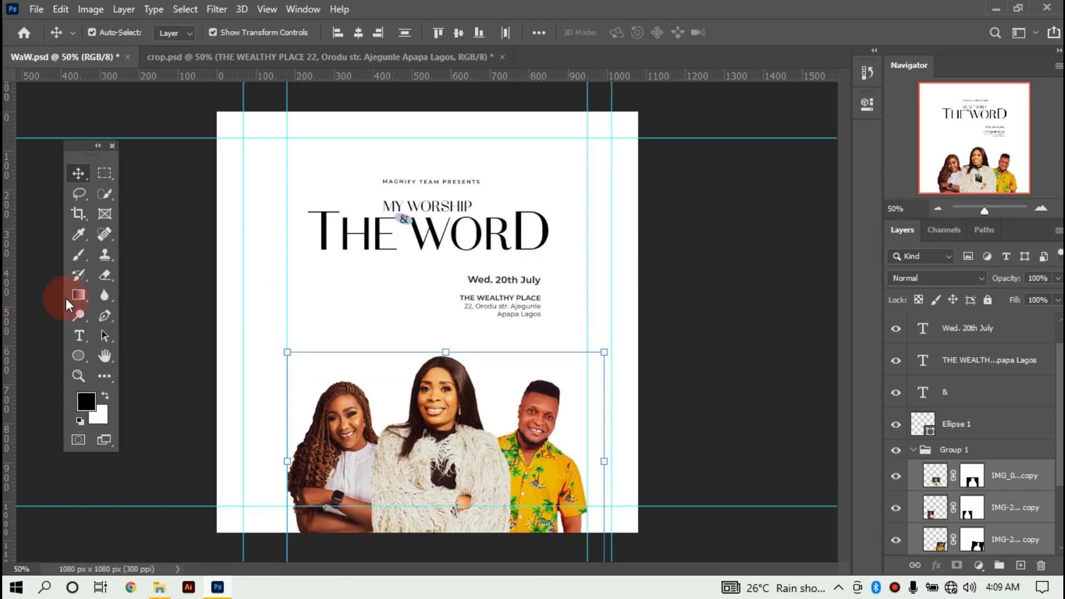
{"action": "left_click_drag", "start_coordinate": [588, 329], "coordinate": [9, 383]}
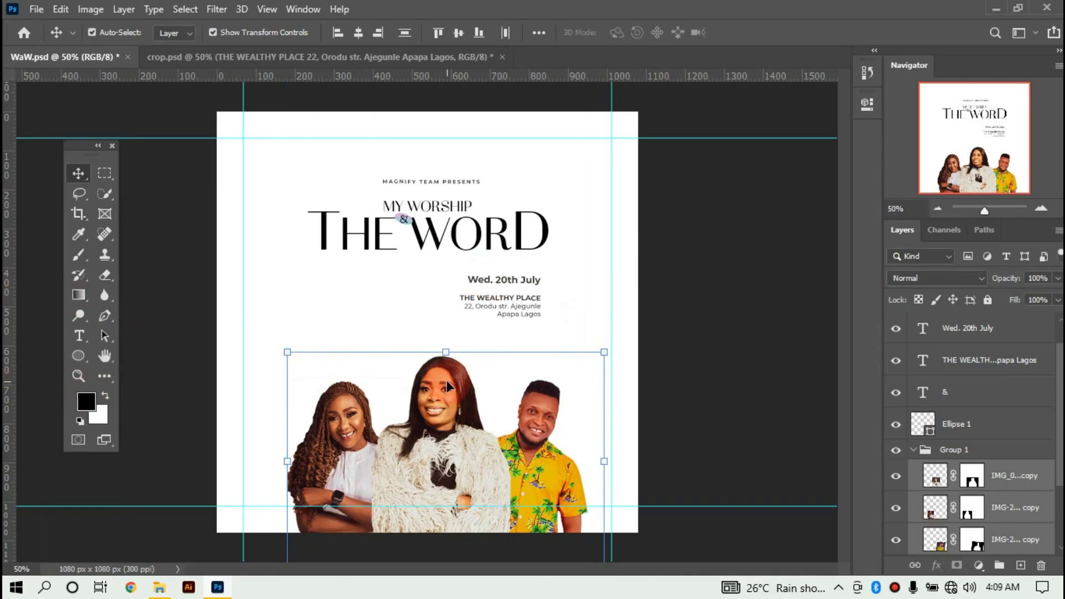
{"action": "left_click", "coordinate": [638, 352]}
{"action": "left_click", "coordinate": [766, 393]}
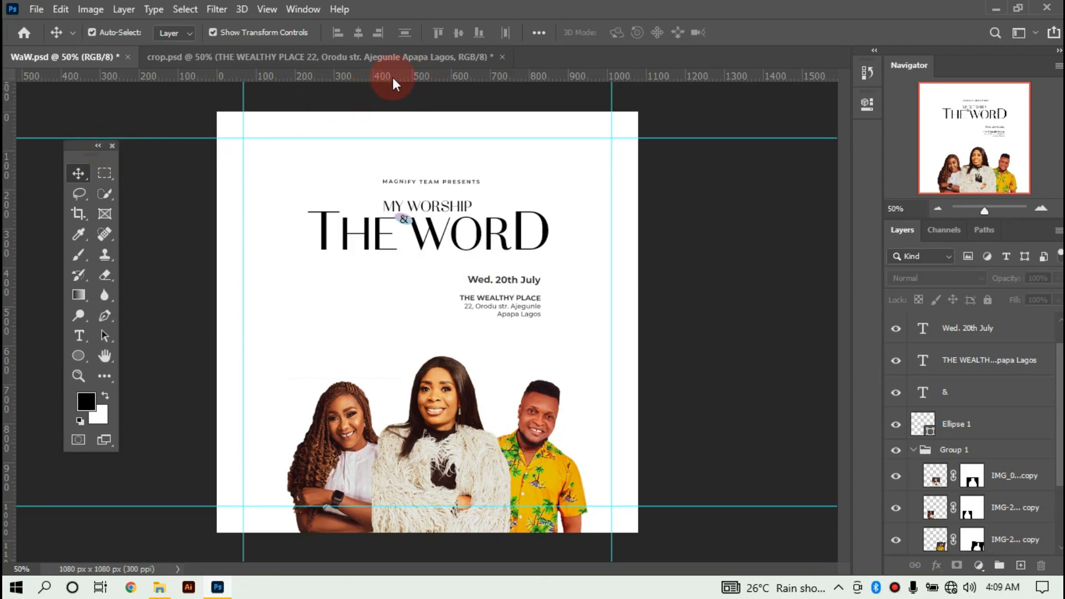
Add horizontal guides at 180 px and 404 px.
{"action": "left_click_drag", "start_coordinate": [396, 79], "coordinate": [373, 203]}
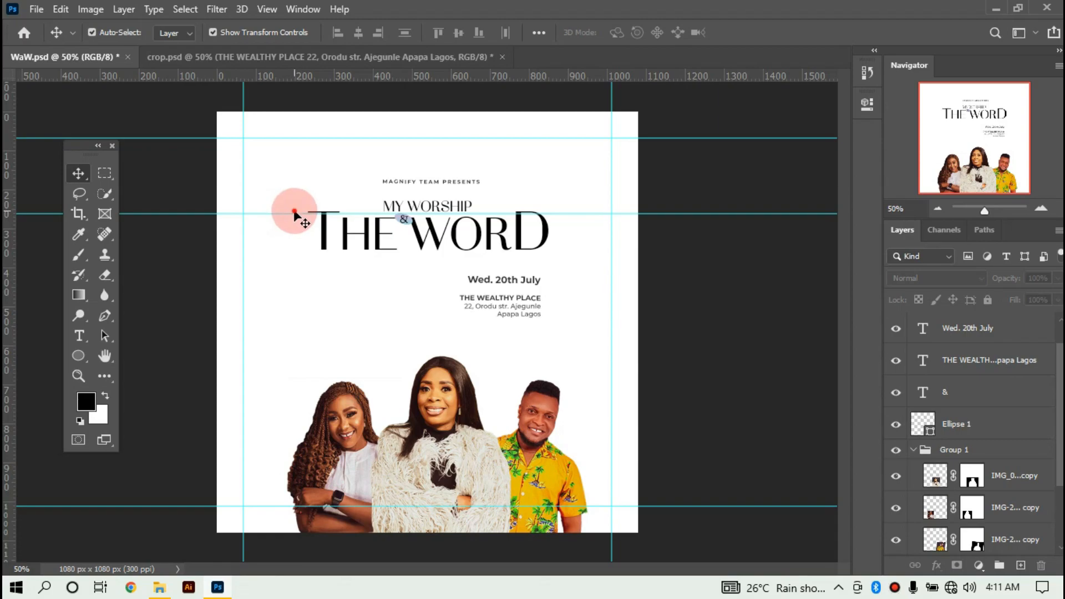
{"action": "mouse_move", "coordinate": [294, 211]}
{"action": "left_mouse_down"}
{"action": "mouse_move", "coordinate": [290, 228]}
{"action": "mouse_move", "coordinate": [298, 215]}
{"action": "left_mouse_up"}
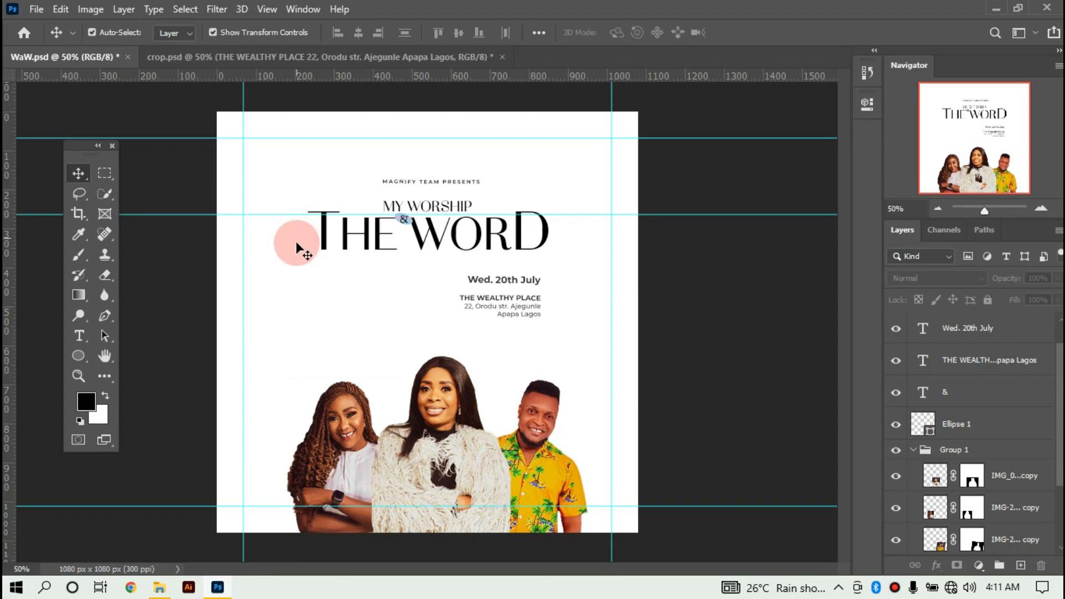
{"action": "left_click_drag", "start_coordinate": [459, 81], "coordinate": [436, 268]}
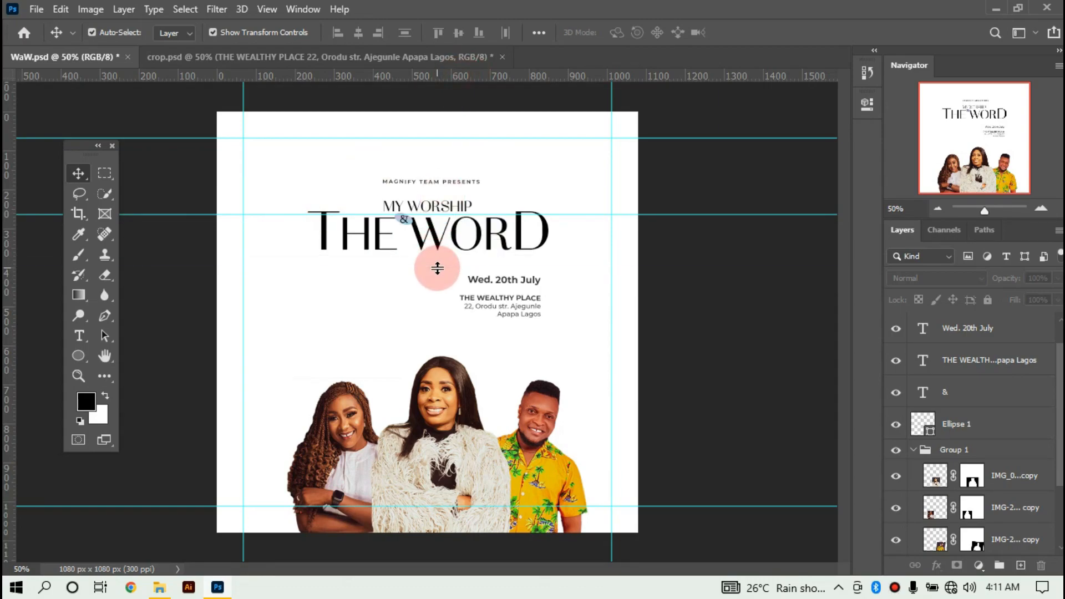
Nudge the MY WORSHIP & THE WORD title block with the arrow keys, then select the portraits.
{"action": "left_click_drag", "start_coordinate": [325, 195], "coordinate": [443, 249]}
{"action": "key", "text": "Up"}
{"action": "key", "text": "Up"}
{"action": "key", "text": "Up"}
{"action": "key", "text": "Up"}
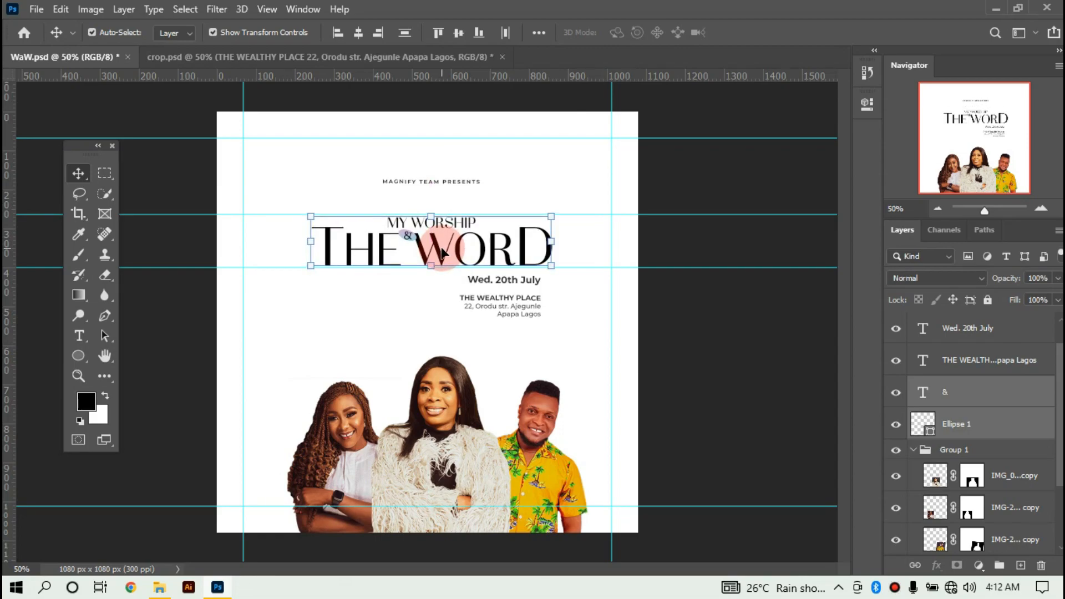
{"action": "left_click_drag", "start_coordinate": [260, 333], "coordinate": [540, 462]}
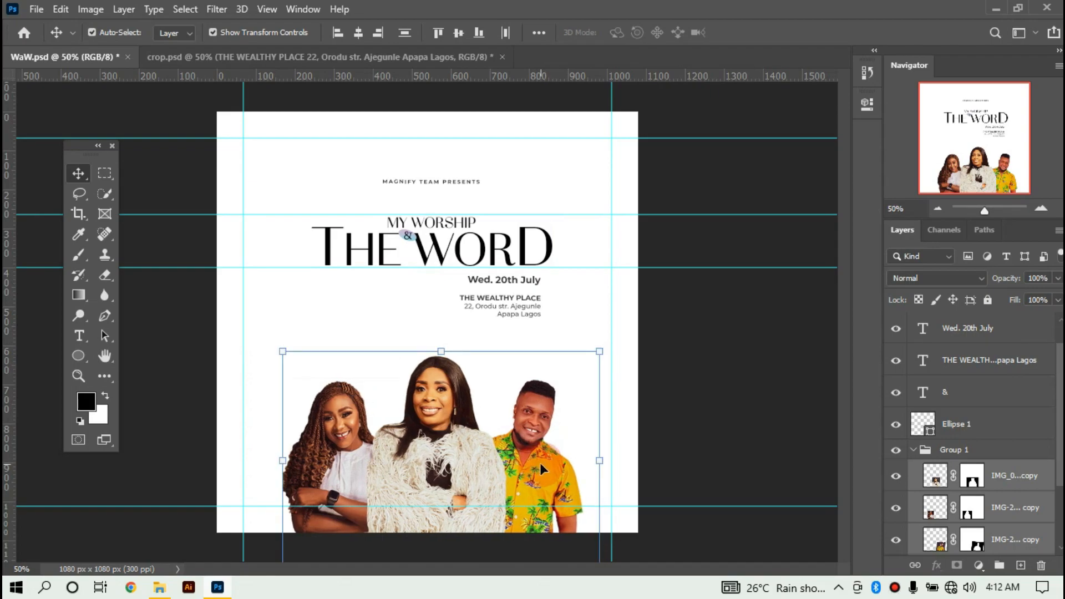
Lock the portrait Group 1 and move the date and venue text down and right.
{"action": "left_click", "coordinate": [913, 452]}
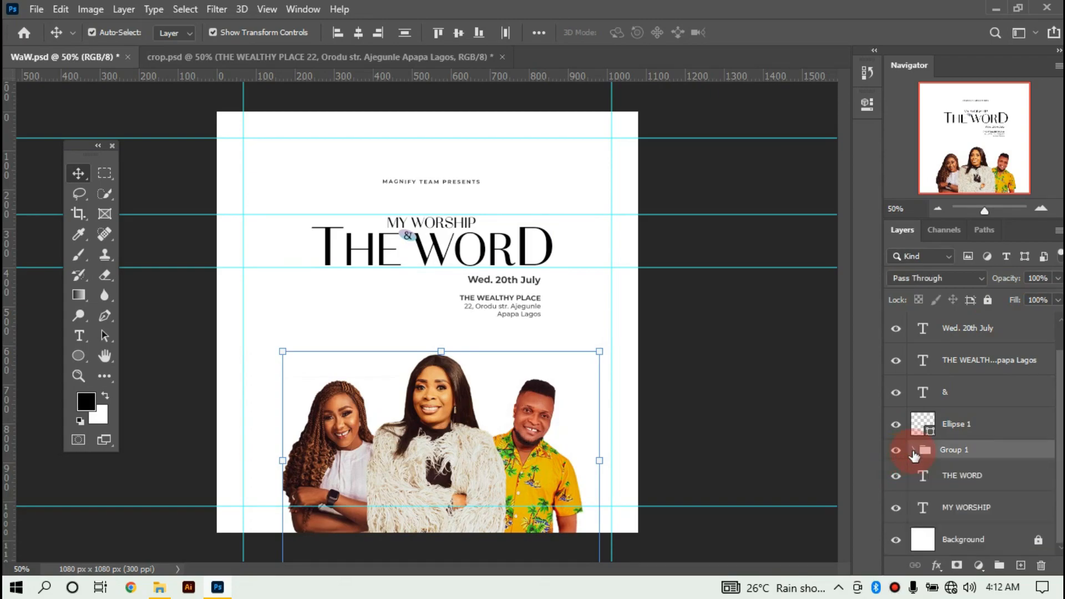
{"action": "left_click", "coordinate": [988, 300]}
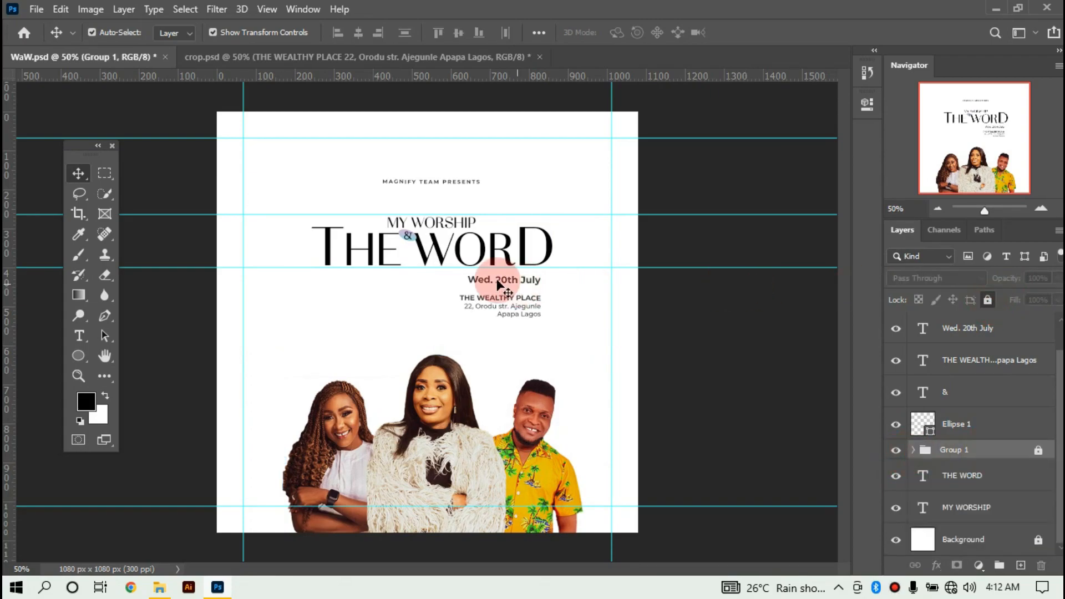
{"action": "left_click_drag", "start_coordinate": [458, 275], "coordinate": [547, 321]}
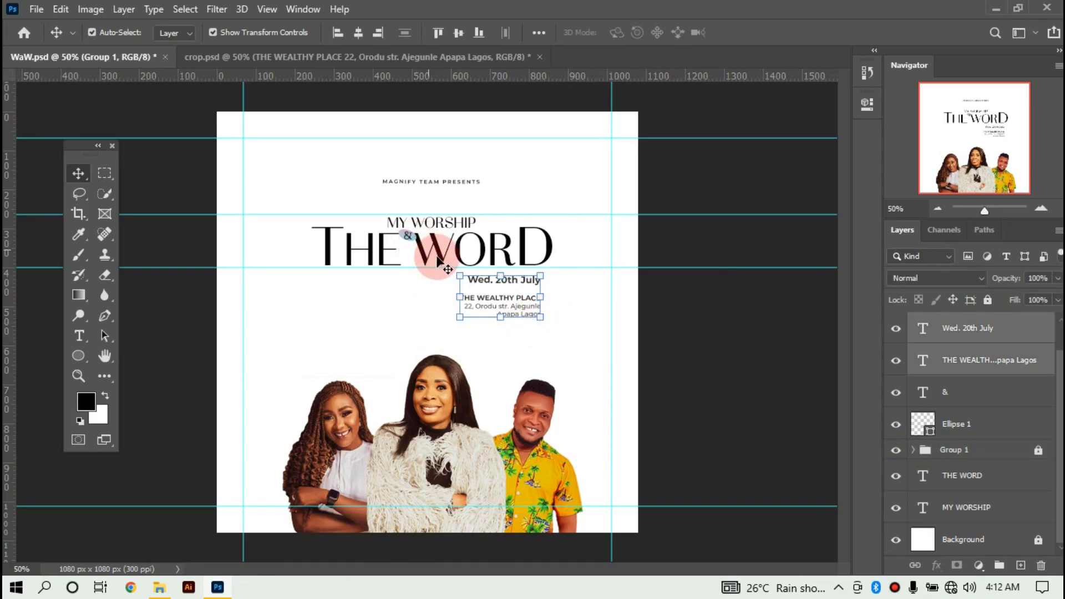
{"action": "left_click_drag", "start_coordinate": [461, 278], "coordinate": [486, 315]}
{"action": "left_click_drag", "start_coordinate": [486, 316], "coordinate": [487, 316]}
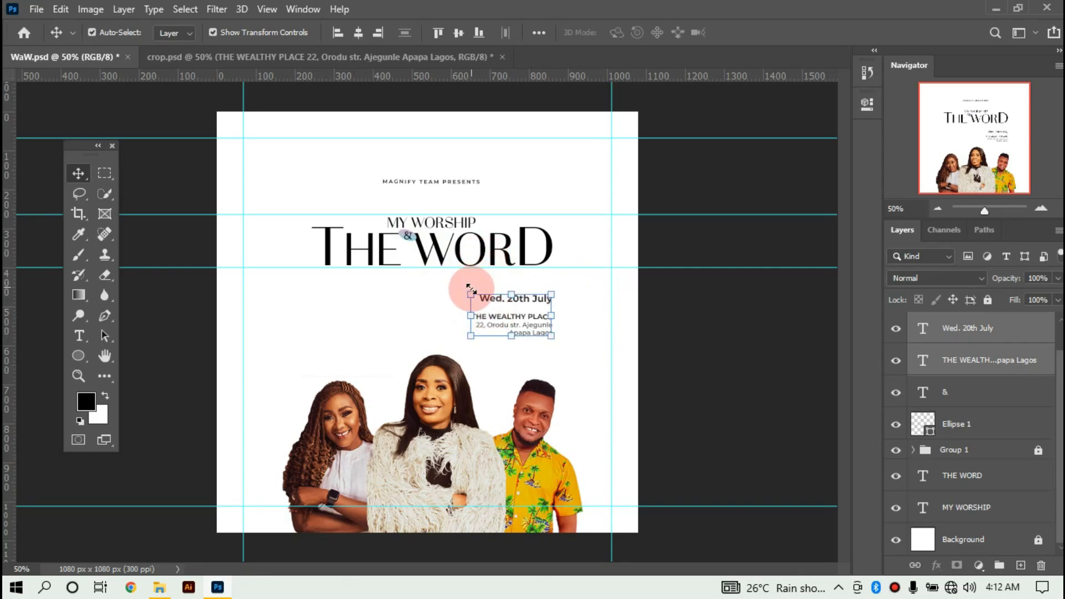
{"action": "left_click", "coordinate": [868, 104]}
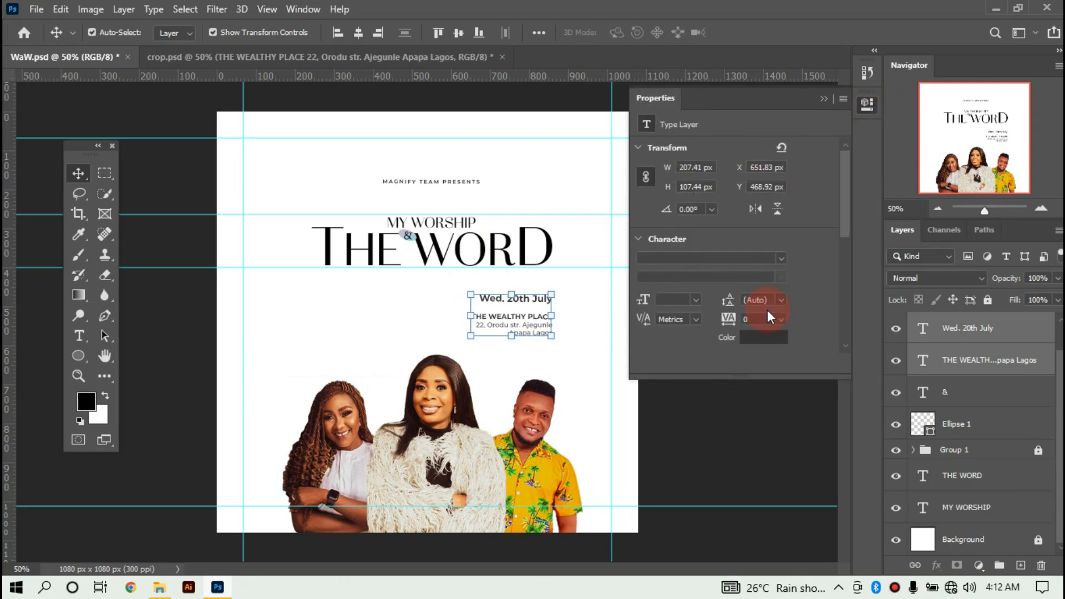
Recolour the date and venue text to grey 505050 in the Color Picker.
{"action": "left_click", "coordinate": [756, 332]}
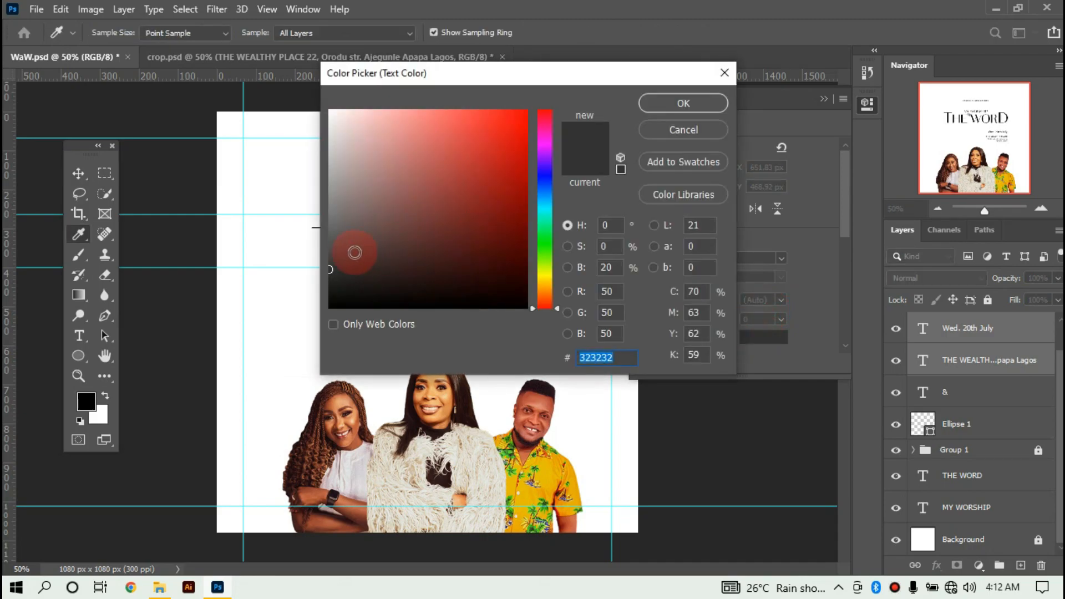
{"action": "left_click", "coordinate": [333, 254]}
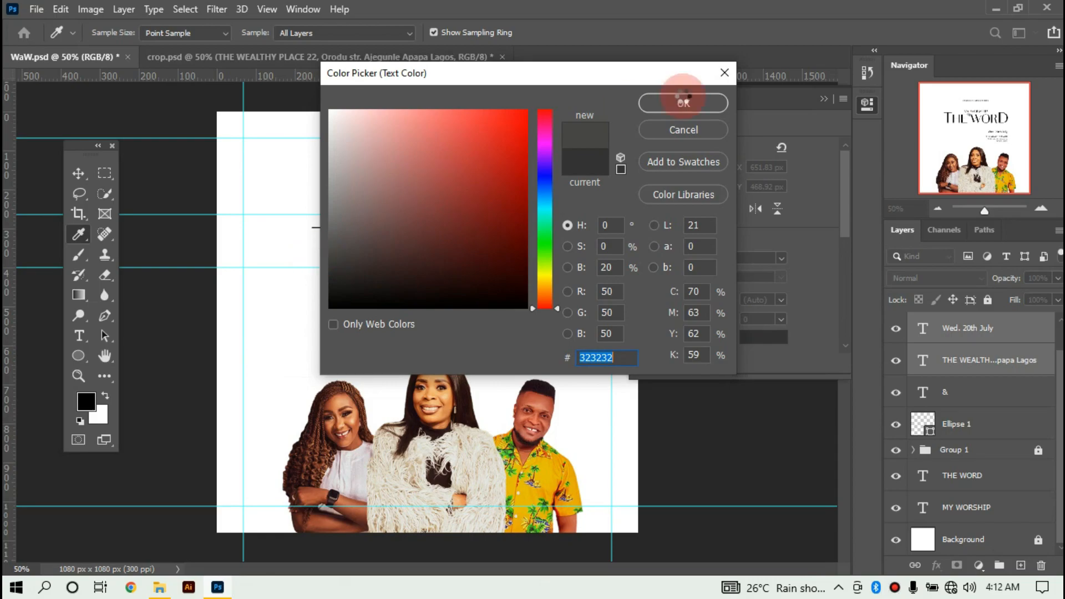
{"action": "left_click", "coordinate": [670, 104]}
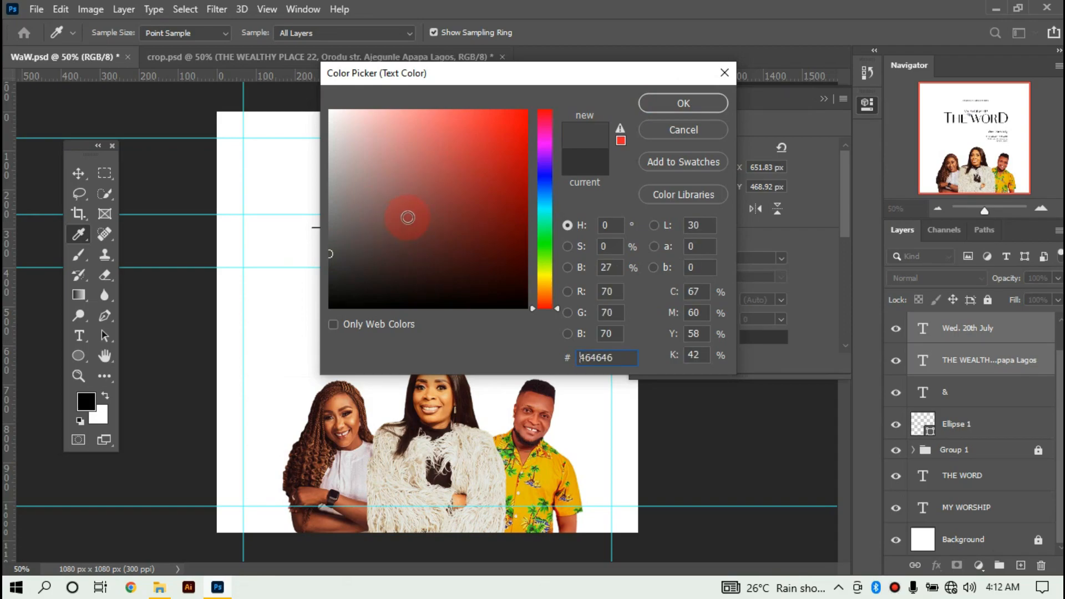
{"action": "left_click", "coordinate": [330, 246]}
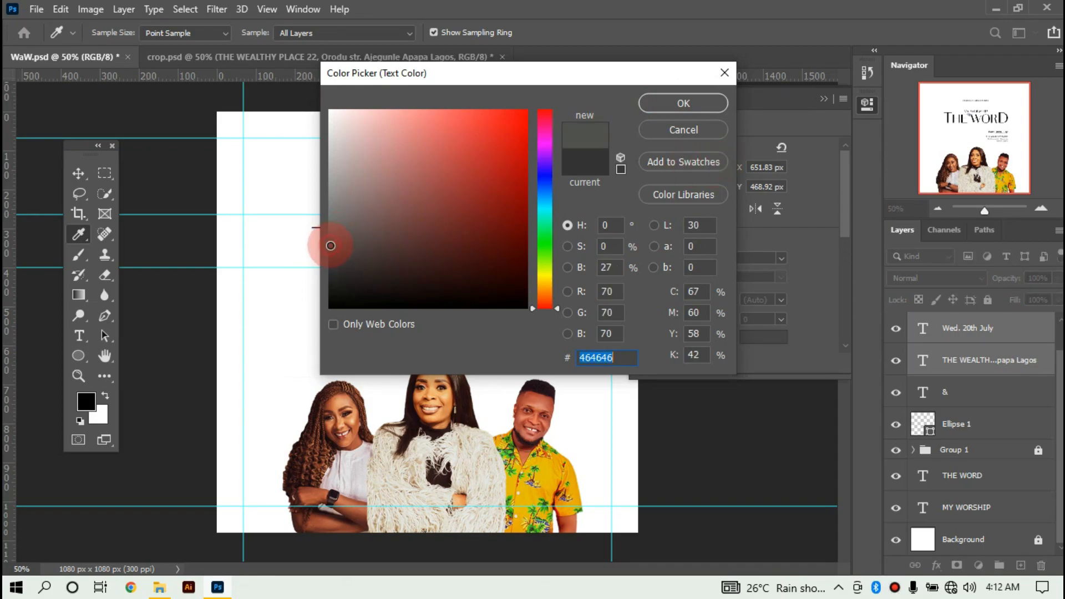
{"action": "left_click", "coordinate": [491, 149]}
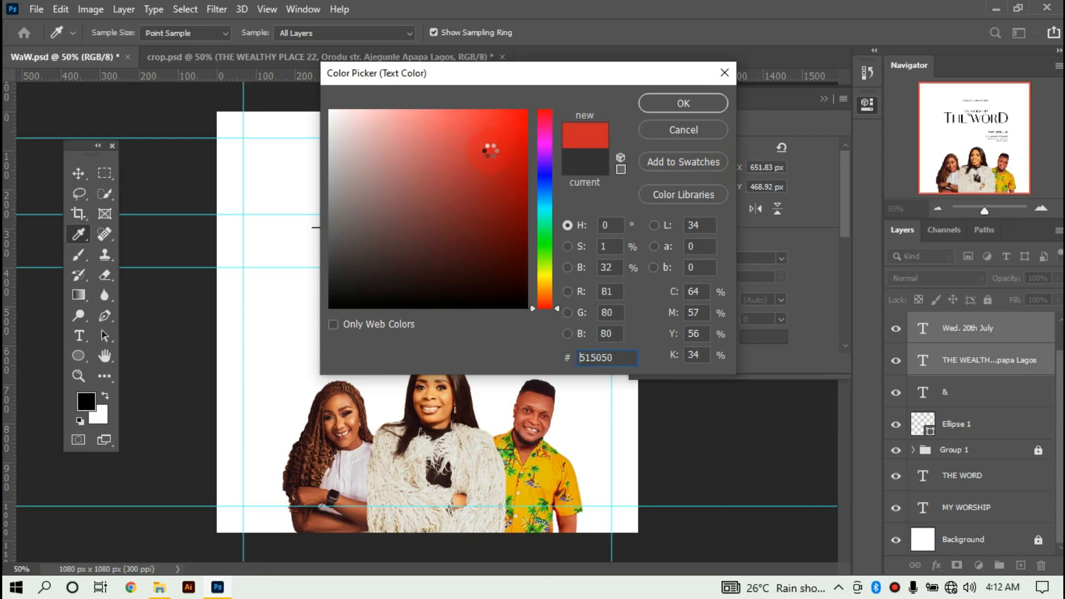
{"action": "left_click", "coordinate": [360, 201]}
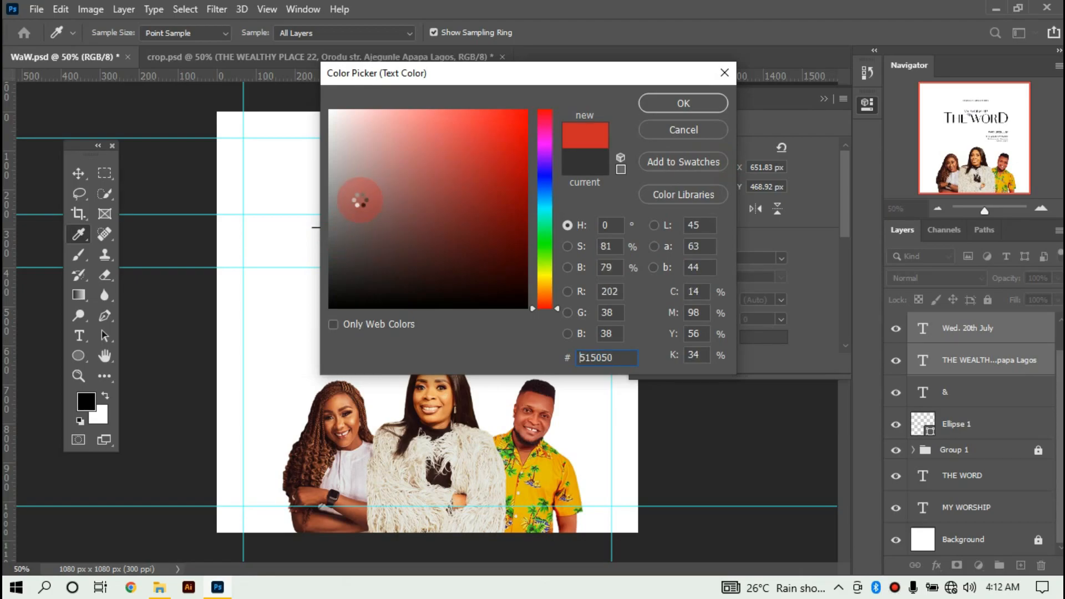
{"action": "left_click", "coordinate": [386, 241]}
{"action": "left_click", "coordinate": [682, 103]}
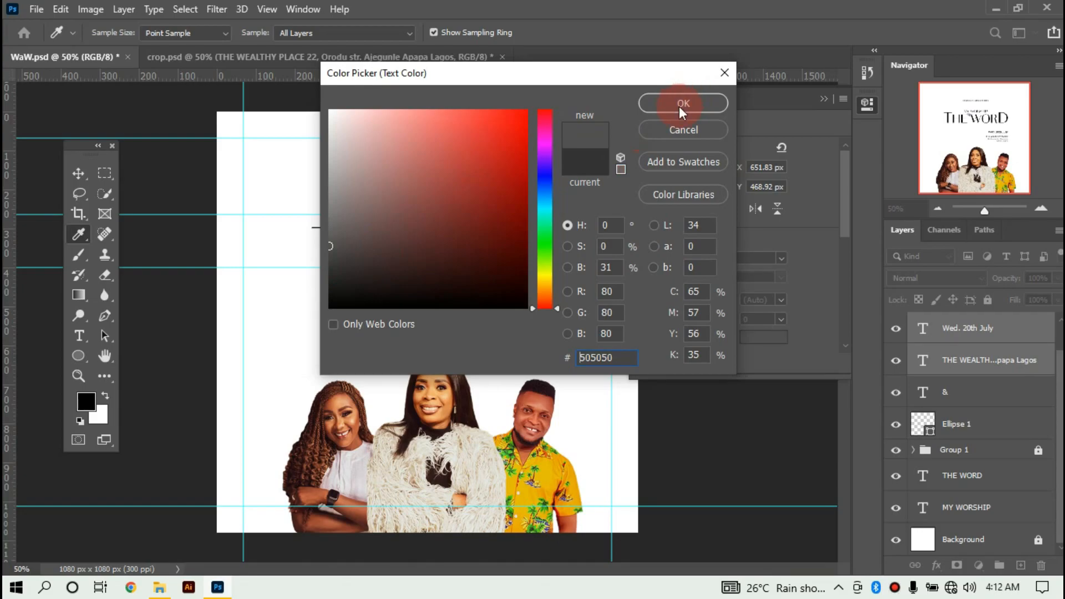
{"action": "left_click", "coordinate": [680, 100]}
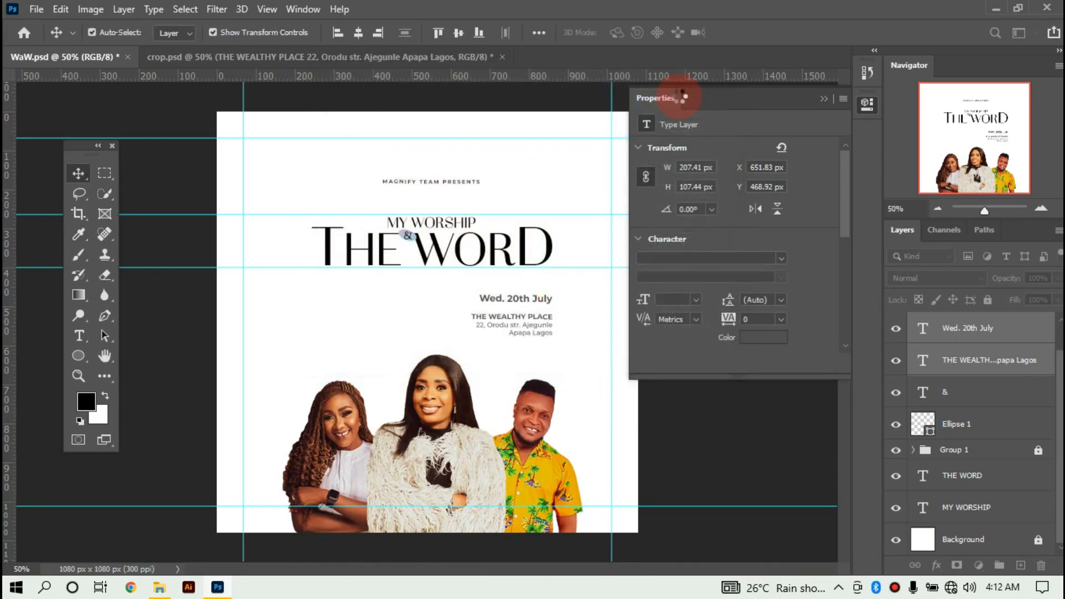
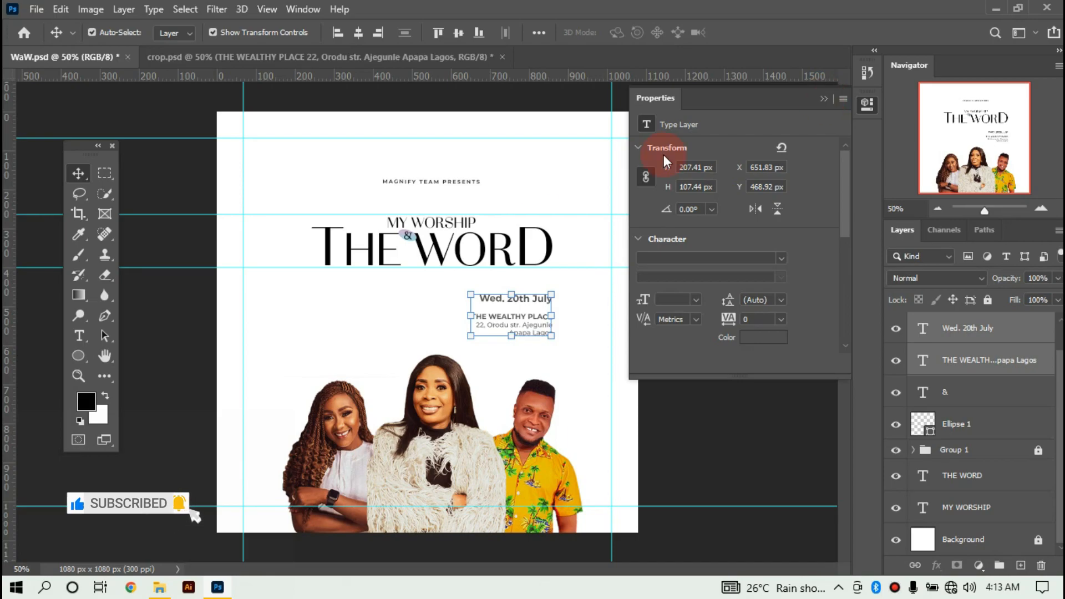
Shrink the date-and-venue text block with Free Transform.
{"action": "left_click_drag", "start_coordinate": [470, 295], "coordinate": [481, 302]}
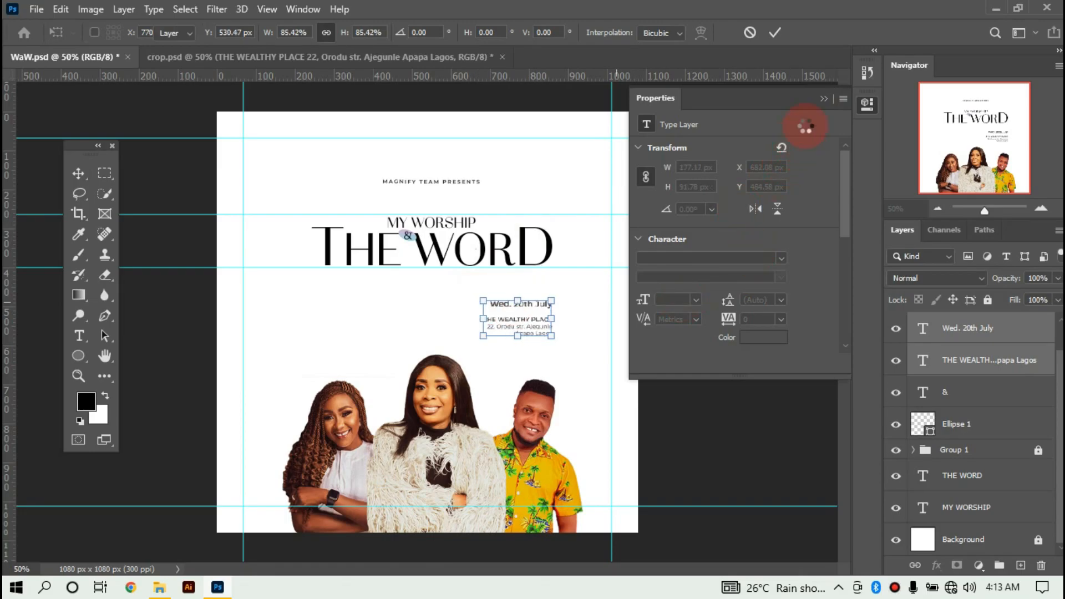
{"action": "left_click", "coordinate": [824, 98]}
{"action": "left_click", "coordinate": [690, 364]}
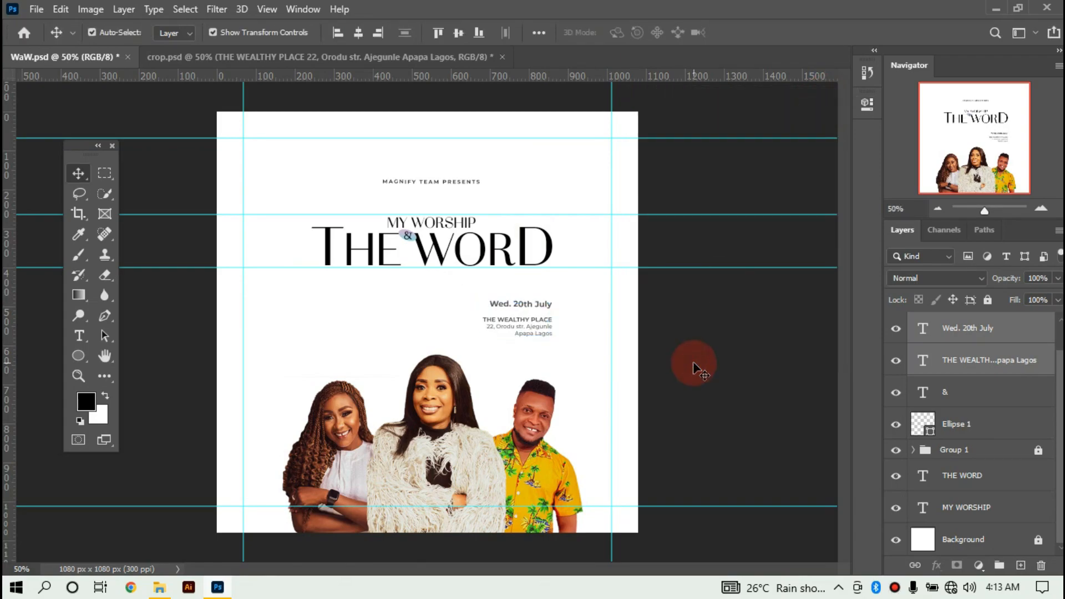
{"action": "left_click", "coordinate": [490, 287]}
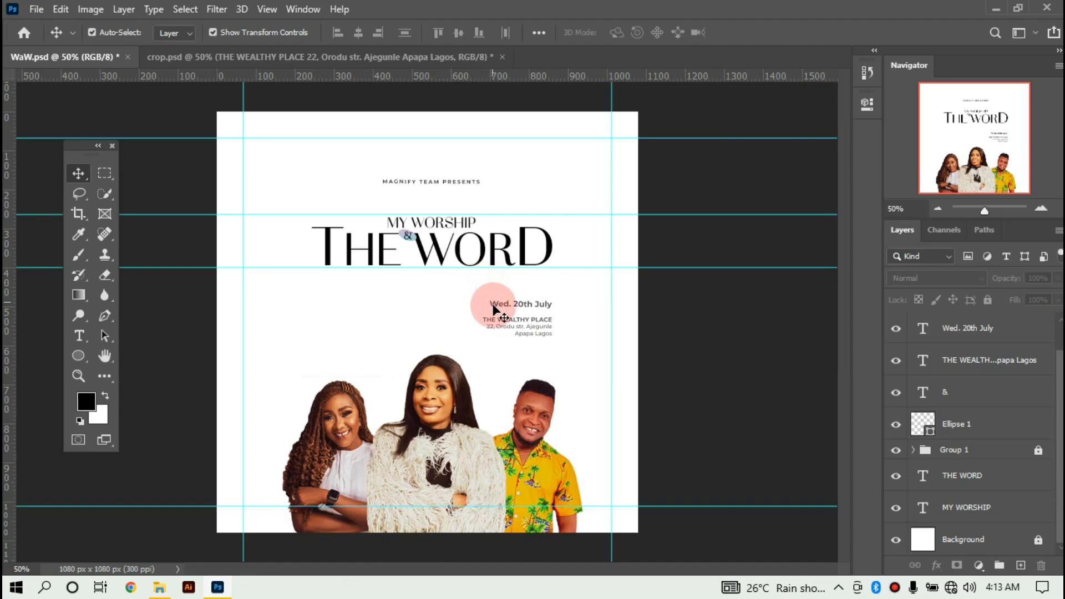
Scale up the Wed. 20th July date line from its corner handle.
{"action": "left_click", "coordinate": [493, 309]}
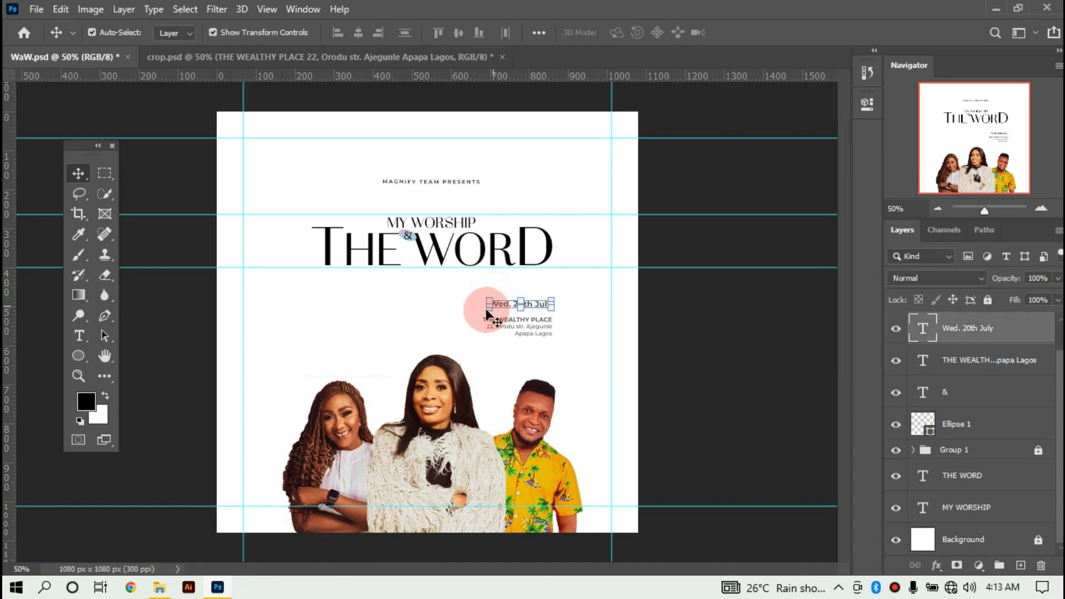
{"action": "left_click_drag", "start_coordinate": [488, 309], "coordinate": [480, 314]}
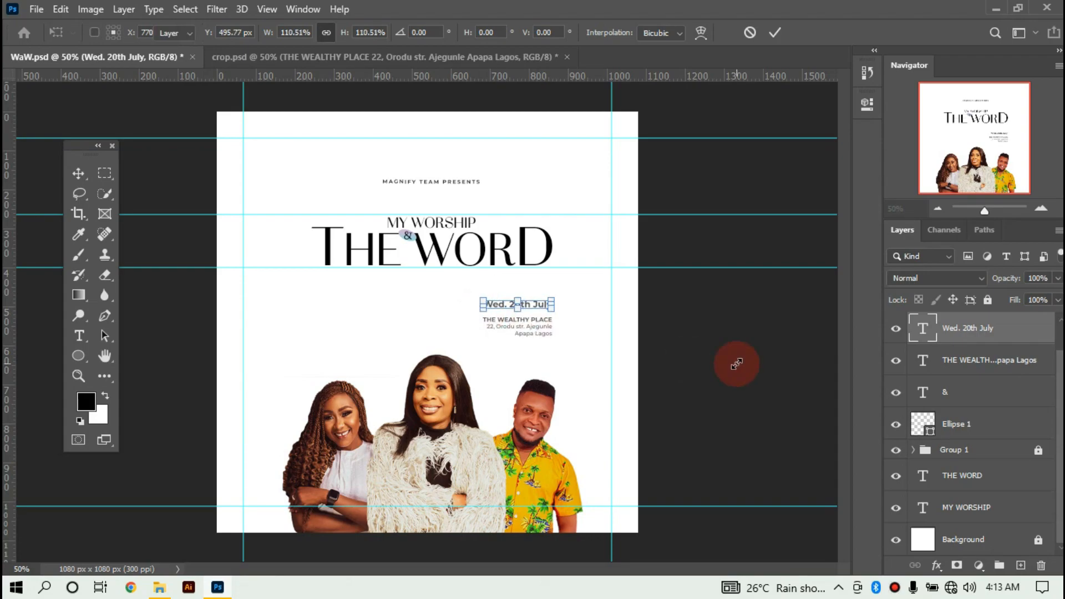
{"action": "left_click", "coordinate": [736, 364]}
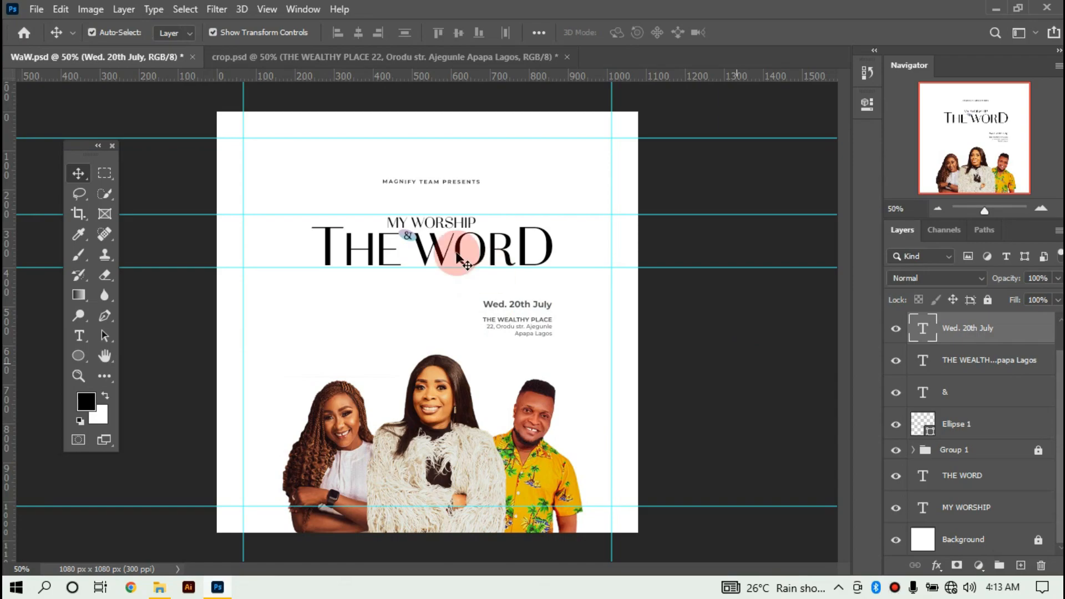
{"action": "left_click", "coordinate": [299, 196]}
Move the MAGNIFY TEAM PRESENTS text slightly down toward the title.
{"action": "left_click", "coordinate": [409, 181]}
{"action": "left_click_drag", "start_coordinate": [409, 195], "coordinate": [412, 205]}
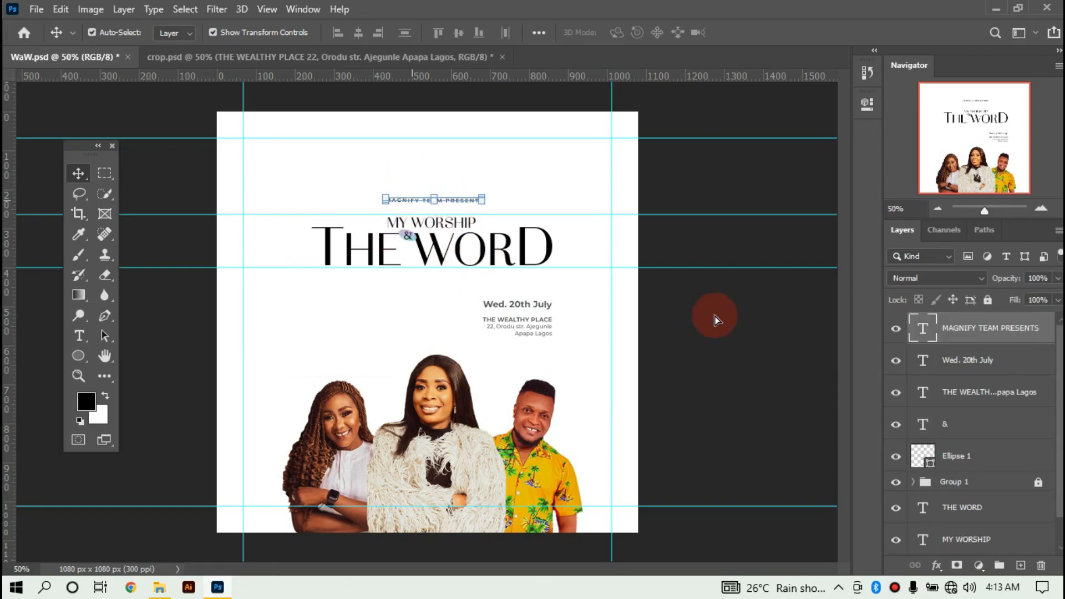
{"action": "left_click", "coordinate": [286, 365]}
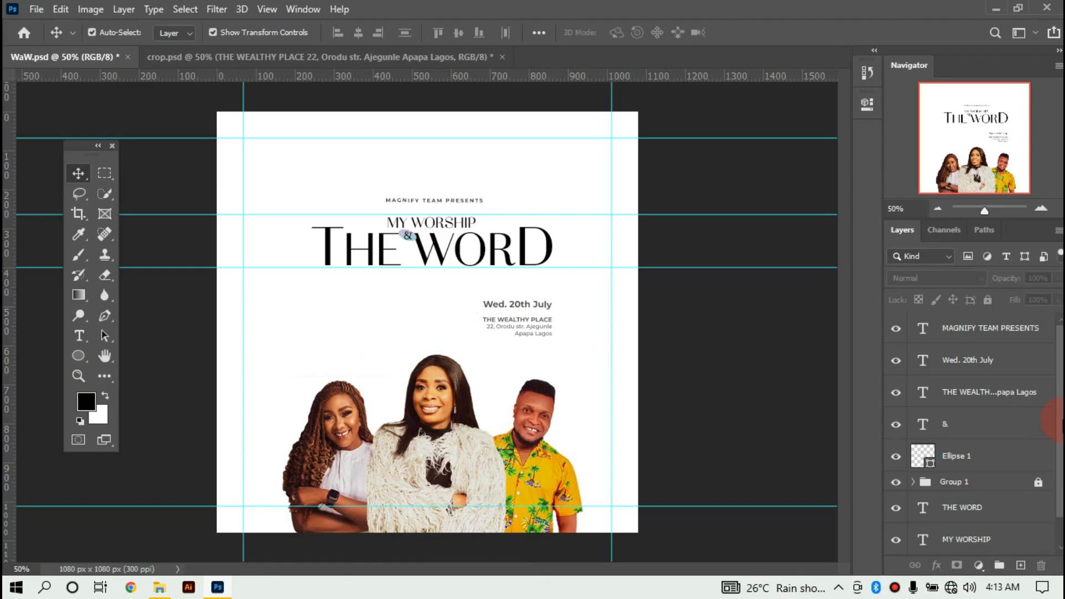
{"action": "scroll", "coordinate": [1057, 422], "scroll_direction": "down", "scroll_amount": 1}
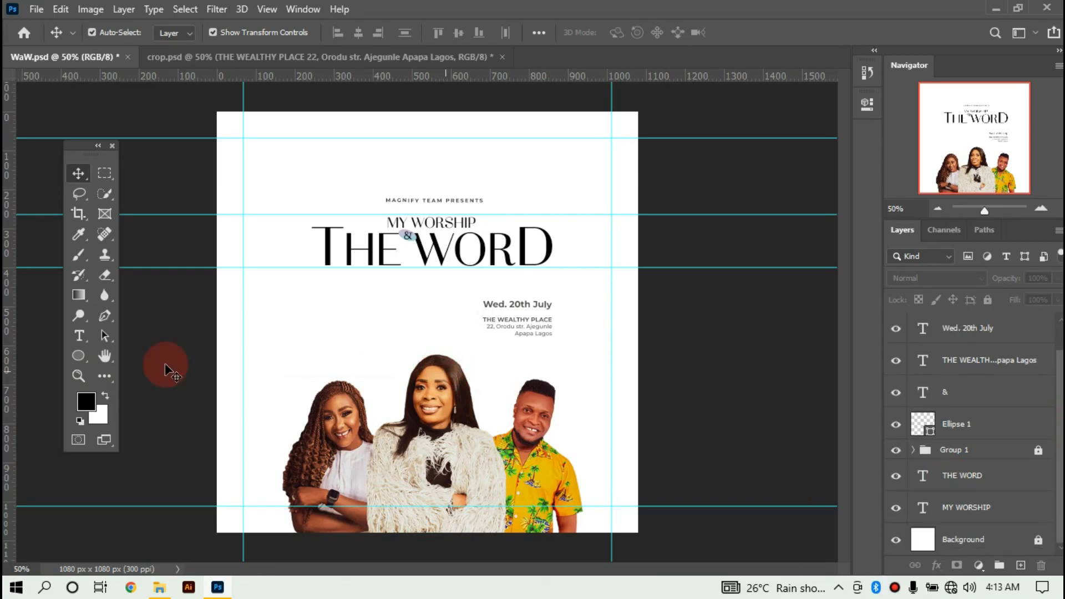
Draw a 390 px circle over the title area with the Ellipse Tool.
{"action": "left_click", "coordinate": [88, 355]}
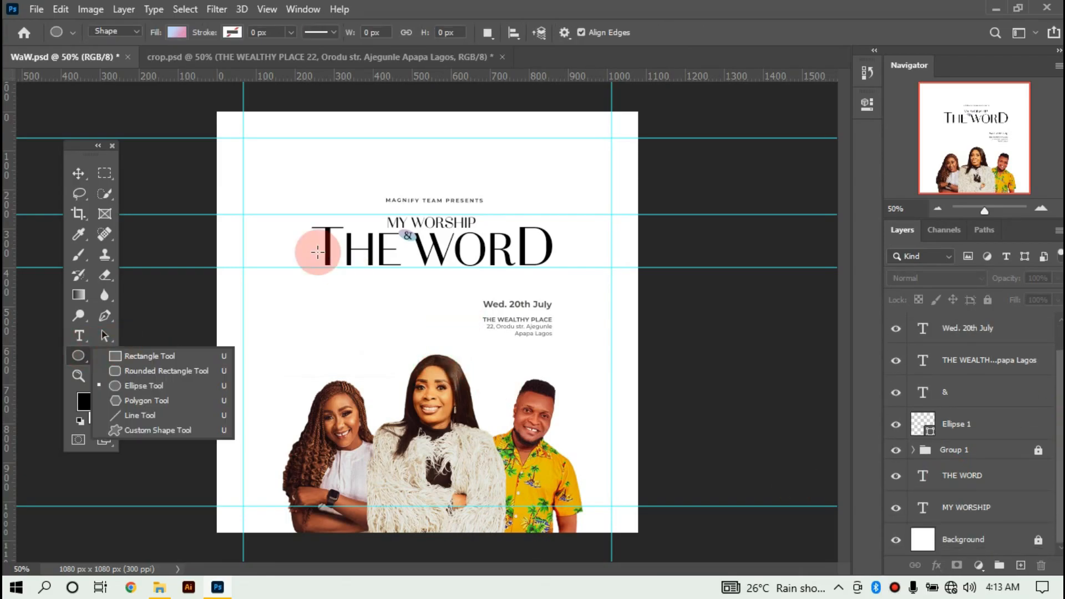
{"action": "left_click_drag", "start_coordinate": [334, 194], "coordinate": [489, 347]}
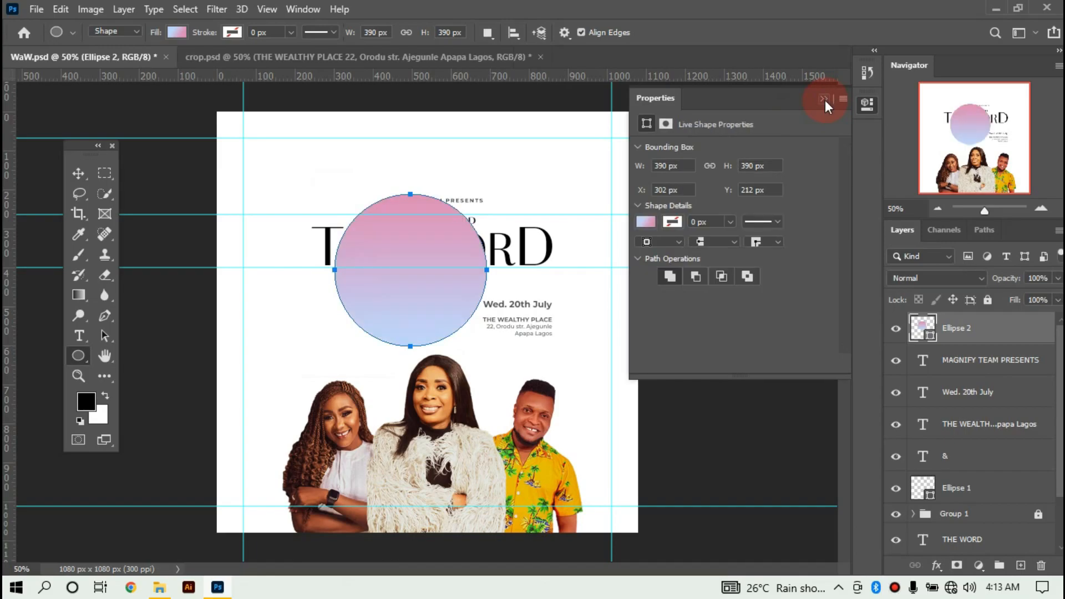
{"action": "left_click", "coordinate": [824, 100]}
Fill the circle with a pastel pink-to-cyan gradient preset.
{"action": "left_click", "coordinate": [179, 33]}
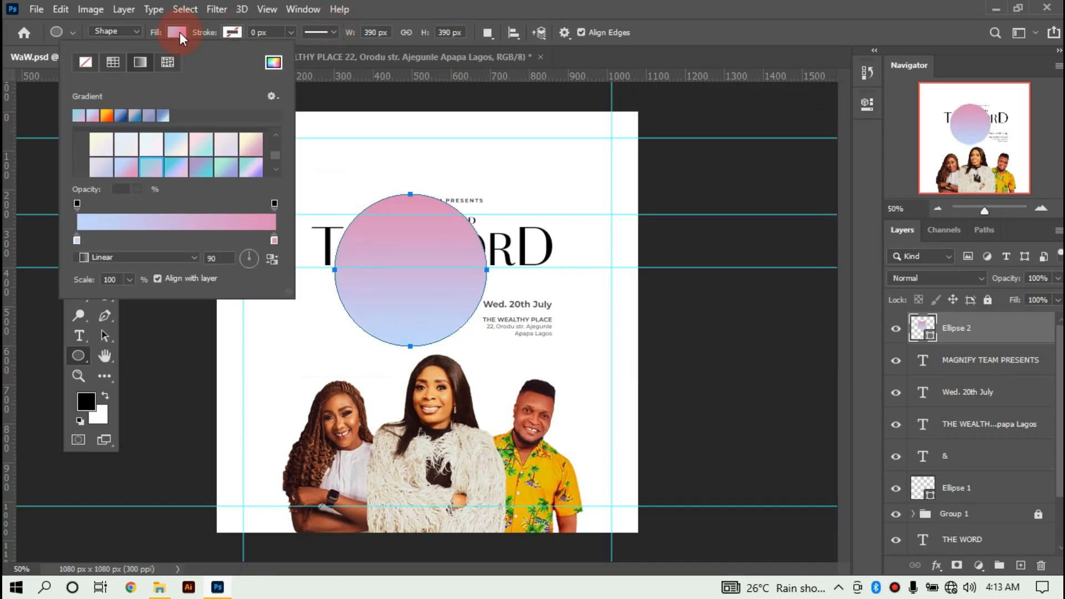
{"action": "left_click_drag", "start_coordinate": [275, 159], "coordinate": [276, 155]}
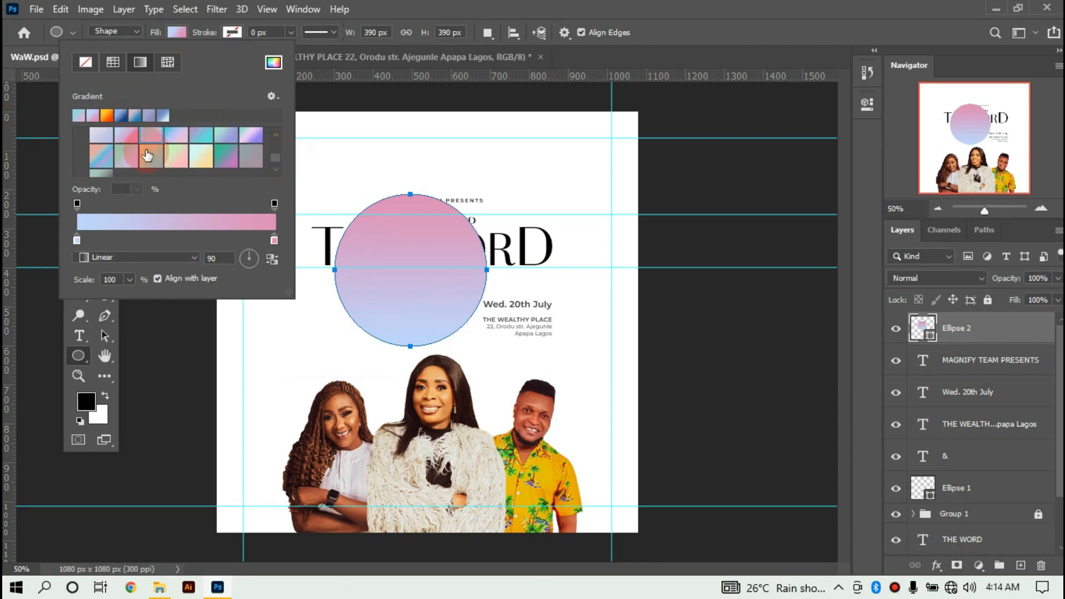
{"action": "scroll", "coordinate": [136, 154], "scroll_direction": "down", "scroll_amount": 1}
{"action": "scroll", "coordinate": [105, 158], "scroll_direction": "up", "scroll_amount": 3}
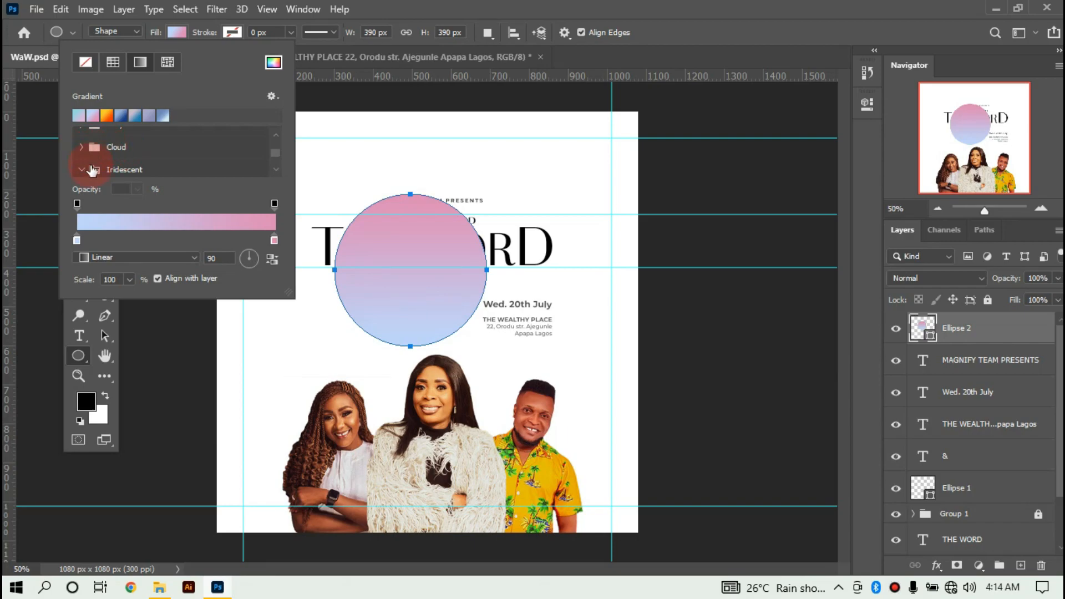
{"action": "scroll", "coordinate": [107, 169], "scroll_direction": "down", "scroll_amount": 2}
{"action": "scroll", "coordinate": [108, 172], "scroll_direction": "down", "scroll_amount": 1}
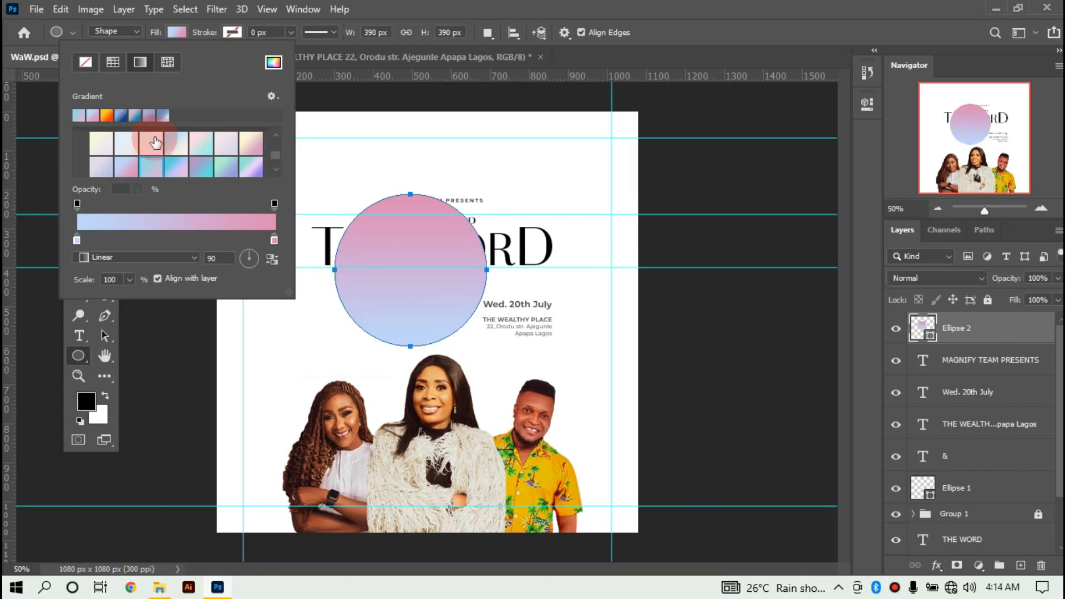
{"action": "left_click", "coordinate": [145, 166]}
{"action": "left_click", "coordinate": [386, 10]}
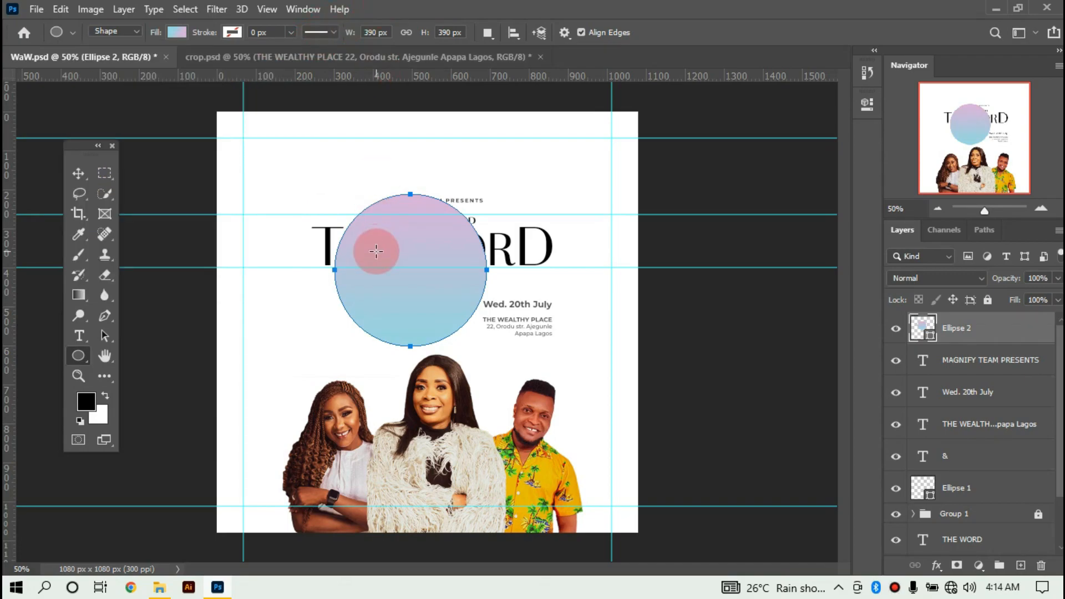
Scale the gradient circle Ellipse 2 down.
{"action": "left_click", "coordinate": [78, 173]}
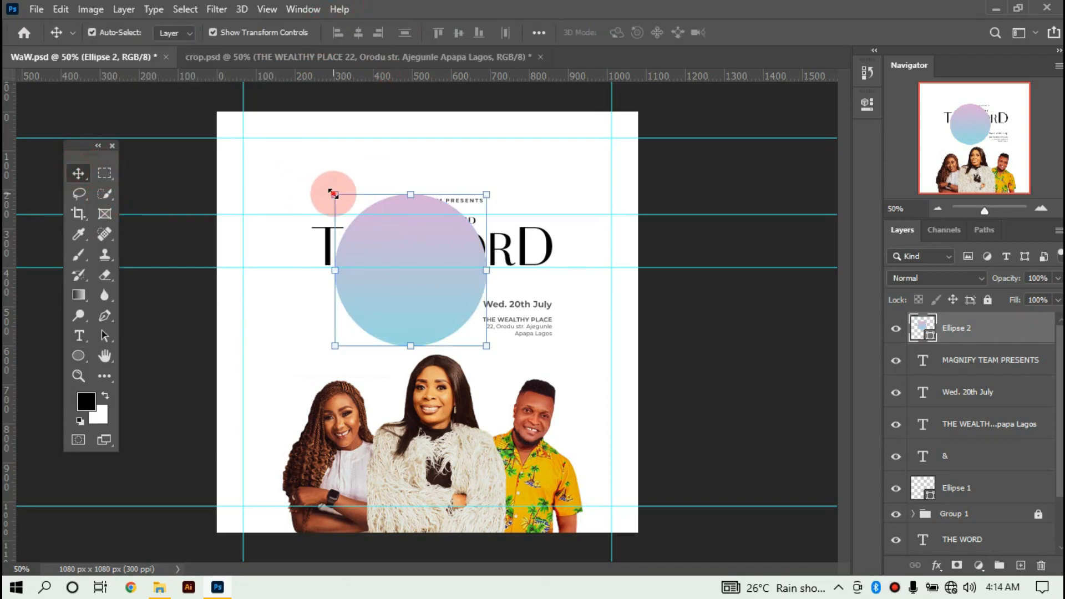
{"action": "left_click_drag", "start_coordinate": [335, 195], "coordinate": [361, 220]}
{"action": "left_click", "coordinate": [773, 33]}
Rasterize the circle and apply Motion Blur at 90° angle, 150 pixels distance.
{"action": "left_click", "coordinate": [216, 9]}
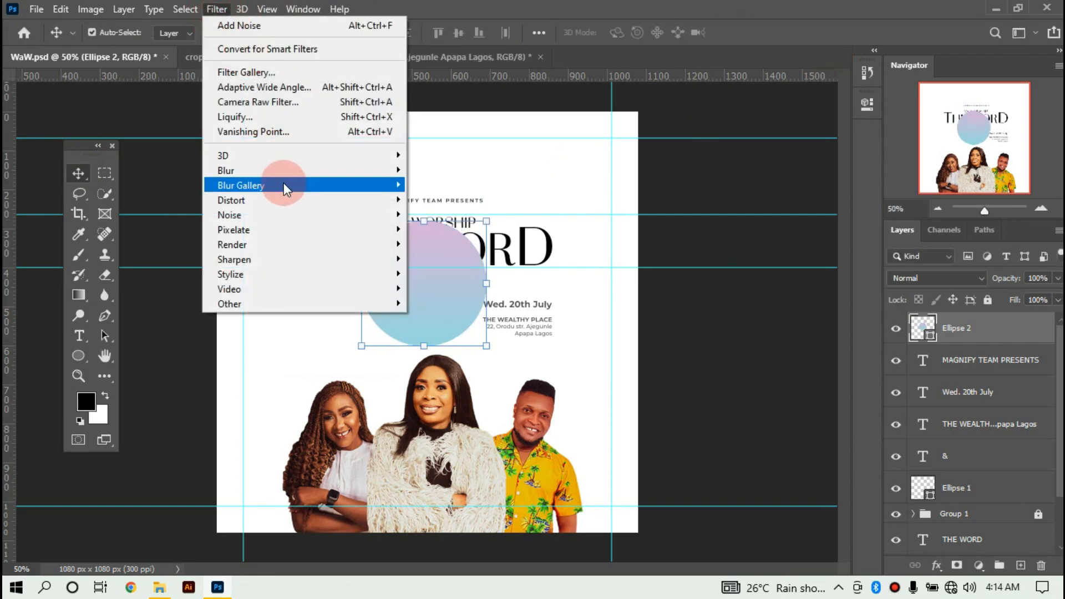
{"action": "mouse_move", "coordinate": [290, 171]}
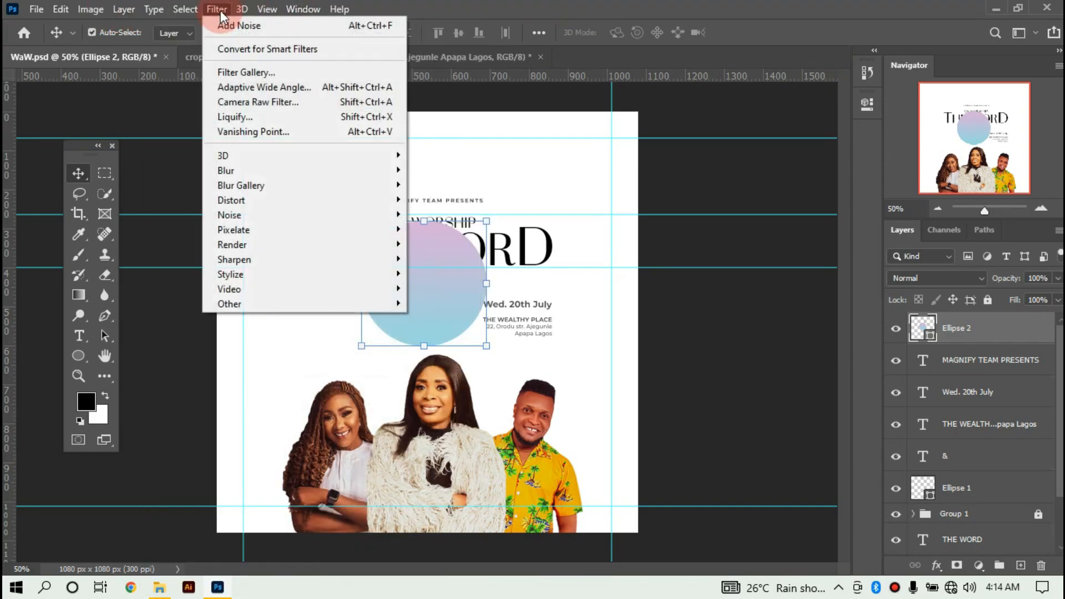
{"action": "mouse_move", "coordinate": [228, 170]}
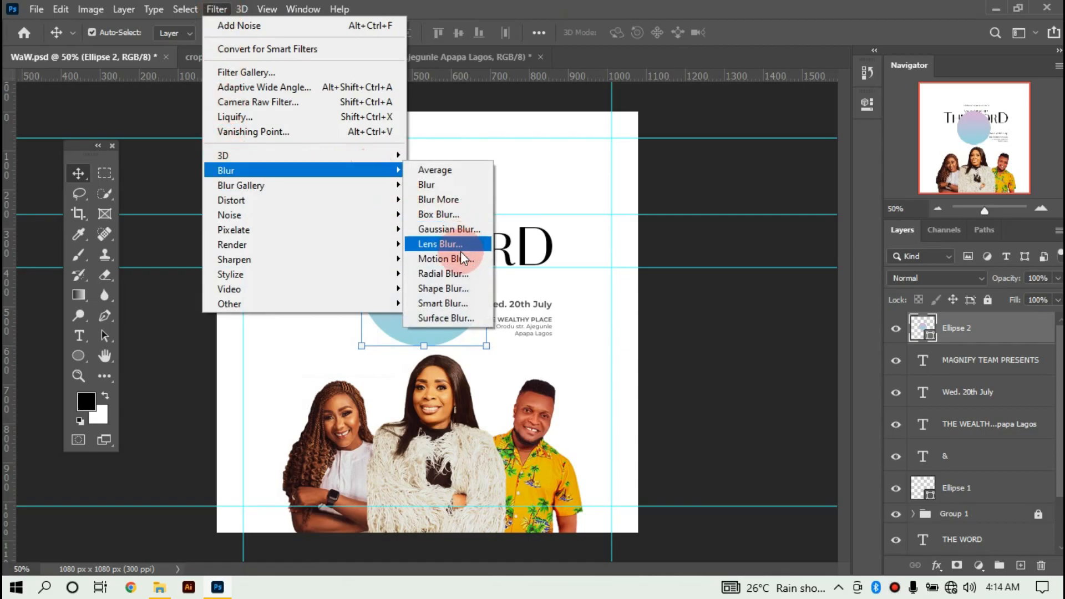
{"action": "left_click", "coordinate": [456, 266]}
{"action": "left_click", "coordinate": [733, 205]}
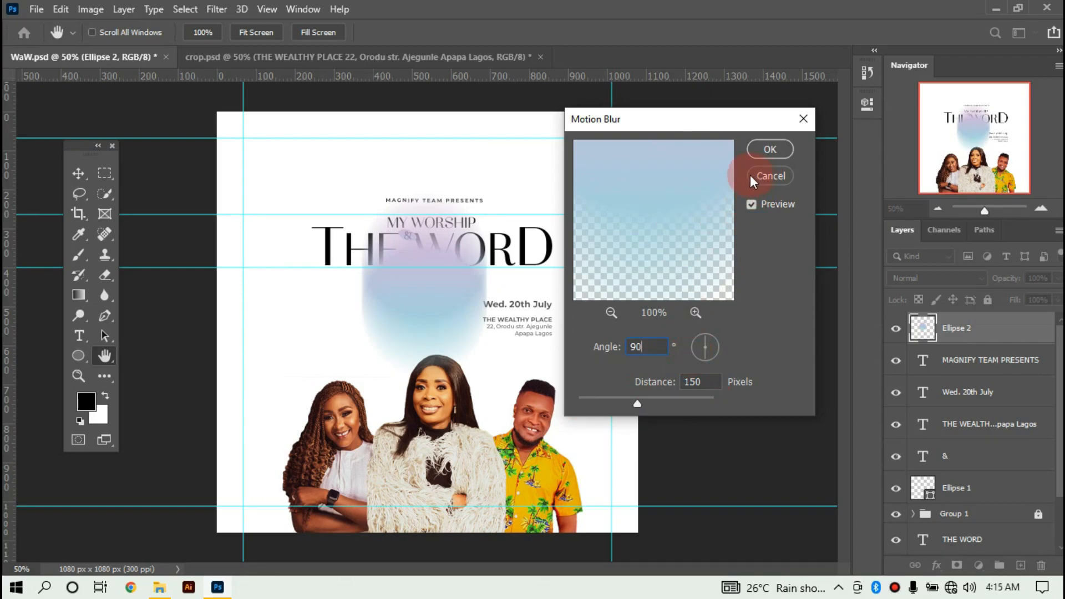
{"action": "left_click", "coordinate": [768, 147]}
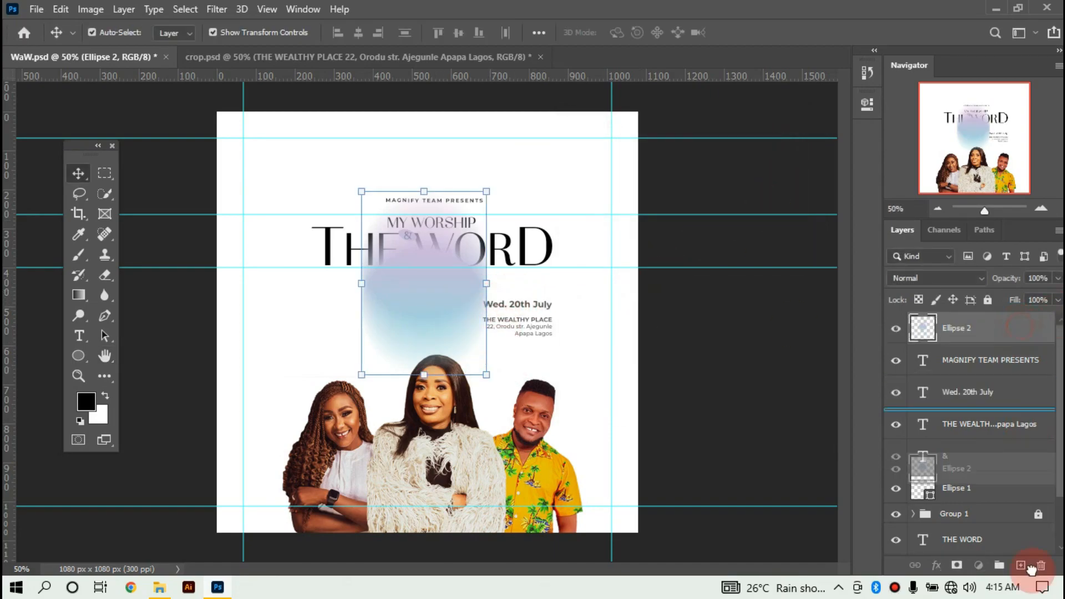
Place Ellipse 2 just above Background and enlarge the blurred glow.
{"action": "scroll", "coordinate": [1030, 483], "scroll_direction": "down", "scroll_amount": 2}
{"action": "left_click_drag", "start_coordinate": [1033, 570], "coordinate": [1033, 527]}
{"action": "left_click_drag", "start_coordinate": [459, 299], "coordinate": [327, 460]}
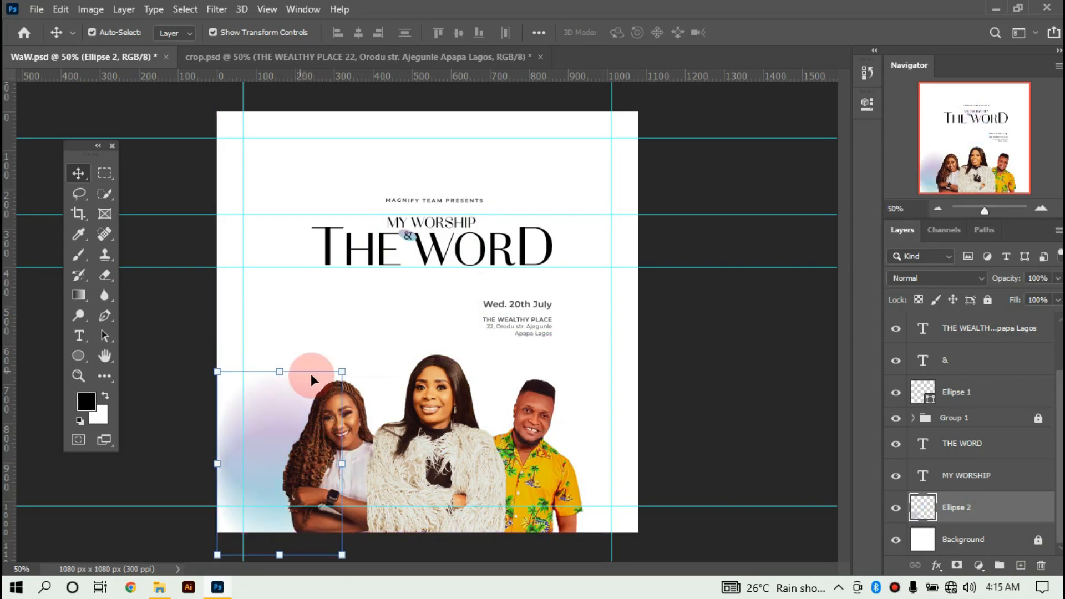
{"action": "left_click_drag", "start_coordinate": [254, 423], "coordinate": [341, 235]}
{"action": "left_click_drag", "start_coordinate": [427, 351], "coordinate": [555, 467]}
{"action": "left_click_drag", "start_coordinate": [434, 145], "coordinate": [448, 424]}
{"action": "left_click_drag", "start_coordinate": [386, 299], "coordinate": [385, 337]}
Tilt the glow about -25° and settle it behind the three portraits.
{"action": "left_click_drag", "start_coordinate": [264, 438], "coordinate": [258, 468]}
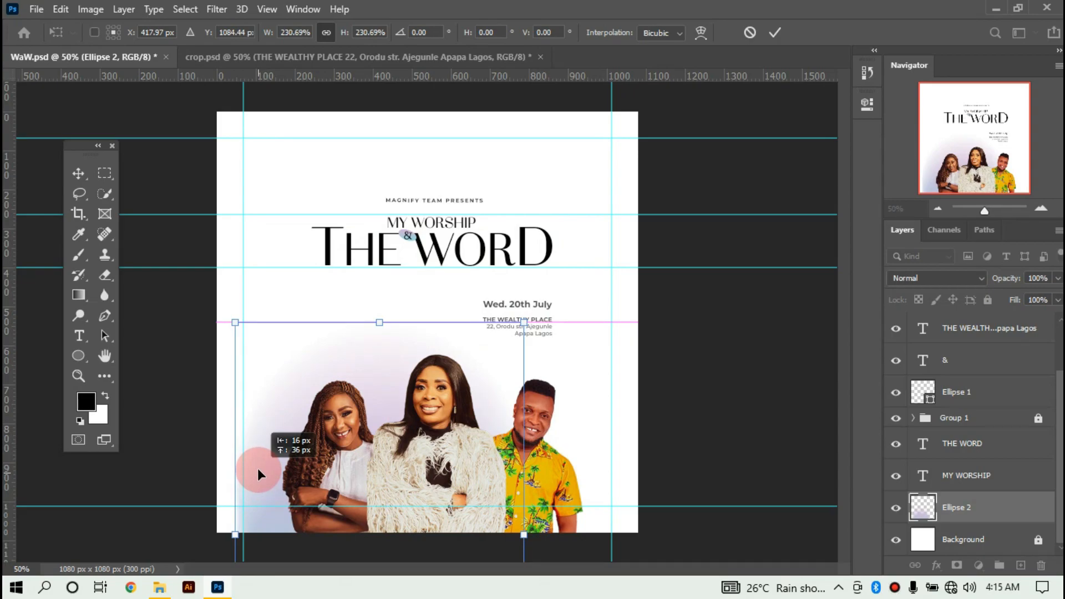
{"action": "left_click_drag", "start_coordinate": [267, 459], "coordinate": [298, 280]}
{"action": "left_click_drag", "start_coordinate": [253, 343], "coordinate": [275, 419]}
{"action": "left_click_drag", "start_coordinate": [337, 328], "coordinate": [369, 463]}
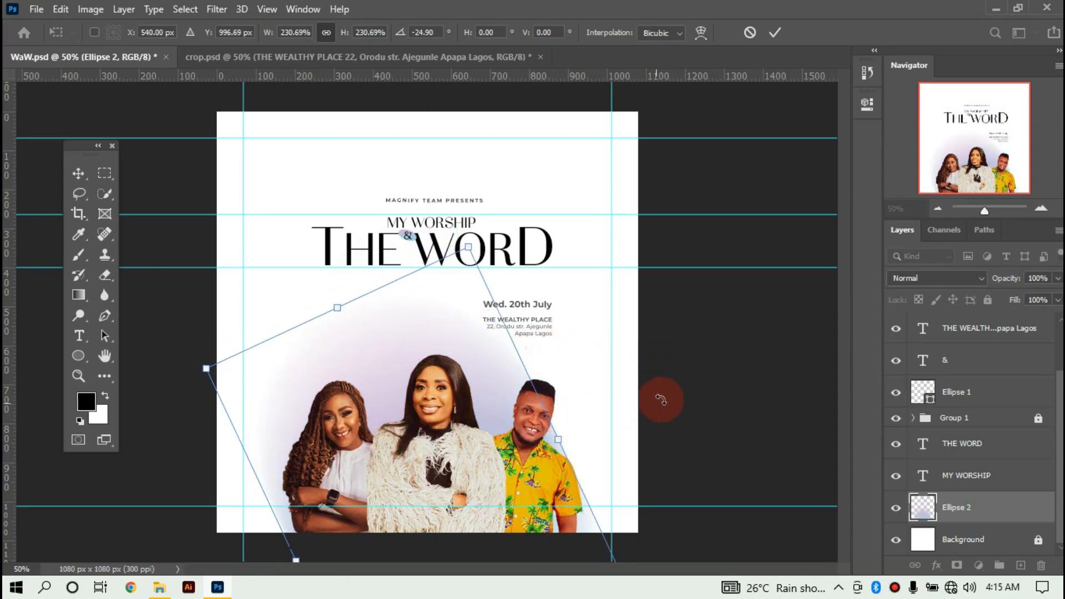
{"action": "left_click", "coordinate": [779, 35]}
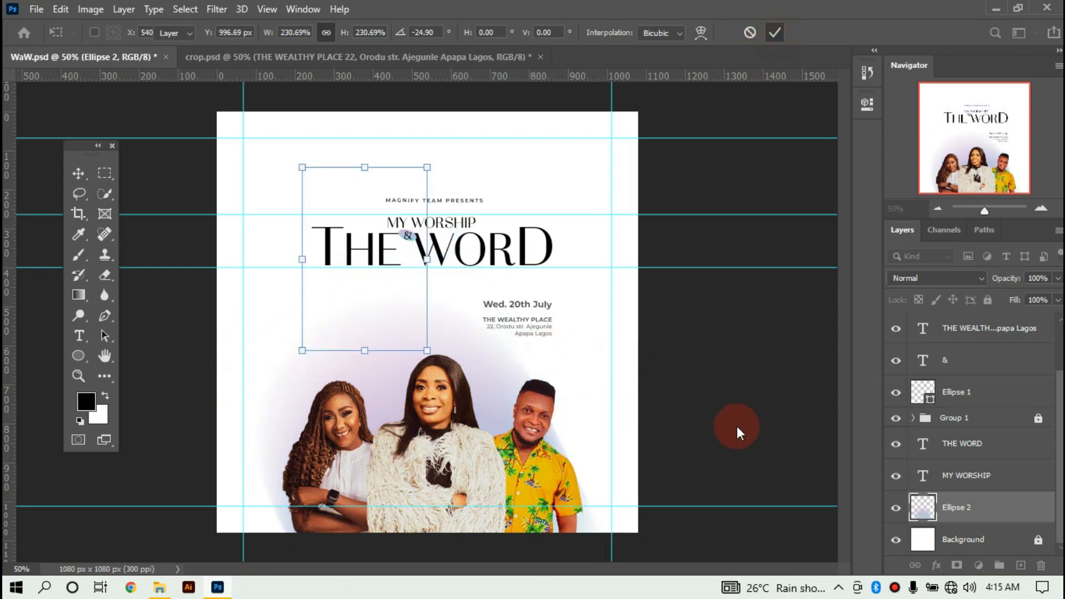
{"action": "left_click", "coordinate": [673, 438]}
{"action": "left_click_drag", "start_coordinate": [489, 389], "coordinate": [524, 399]}
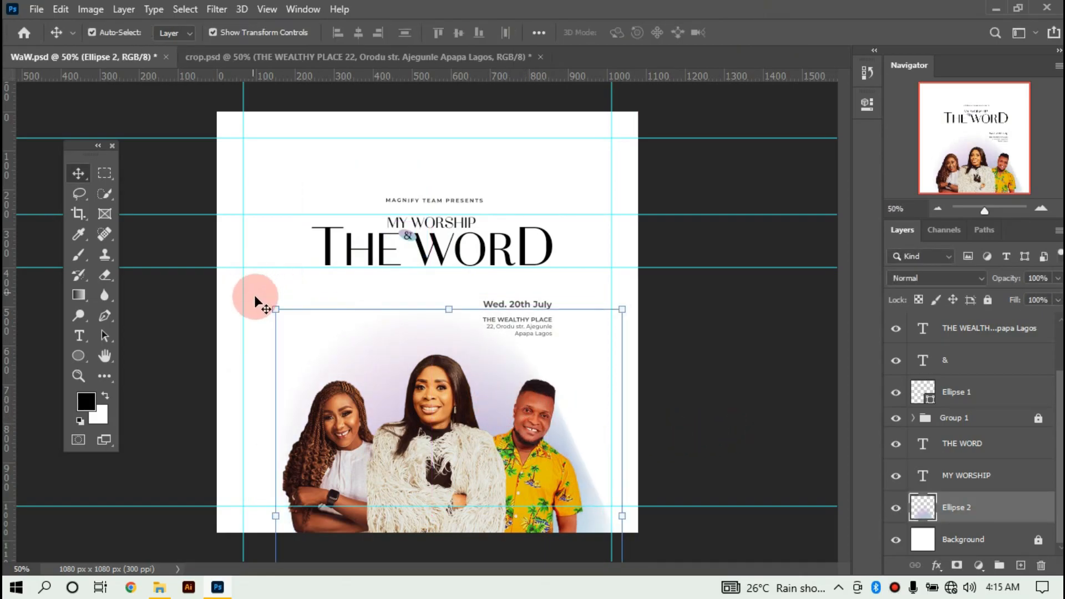
{"action": "left_click_drag", "start_coordinate": [268, 299], "coordinate": [391, 250]}
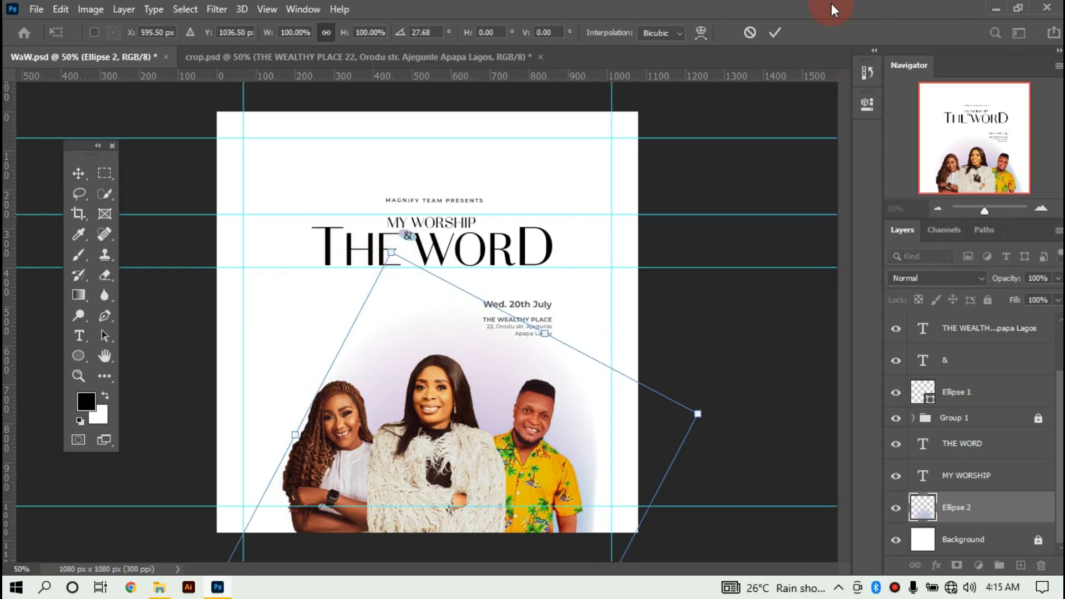
Undo the extra rotation and move the purple glow down-left behind the people.
{"action": "left_click", "coordinate": [749, 33]}
{"action": "key", "text": "ctrl+z"}
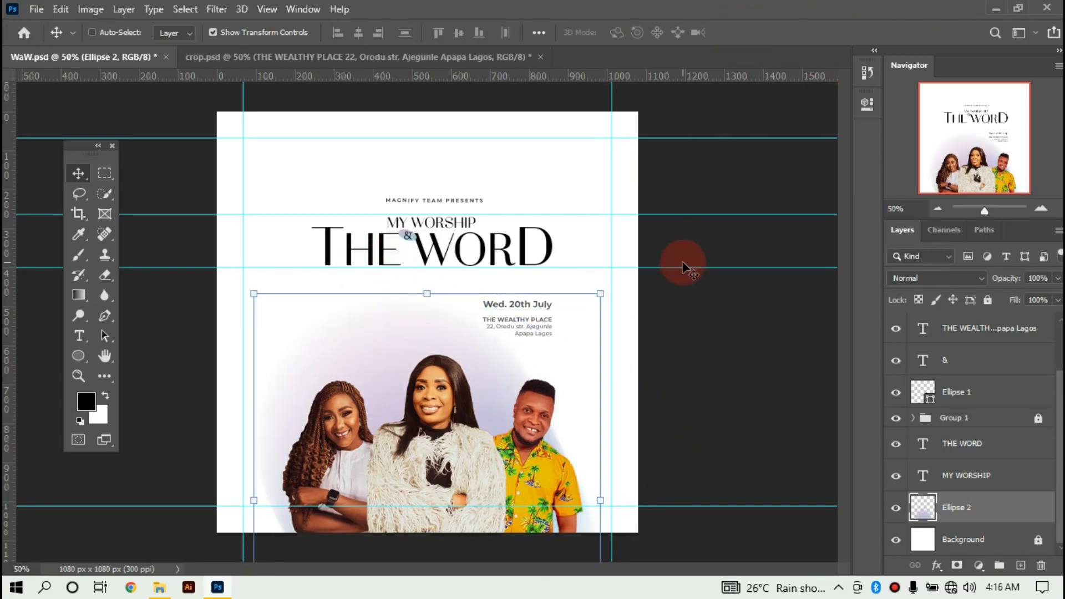
{"action": "key", "text": "ctrl+z"}
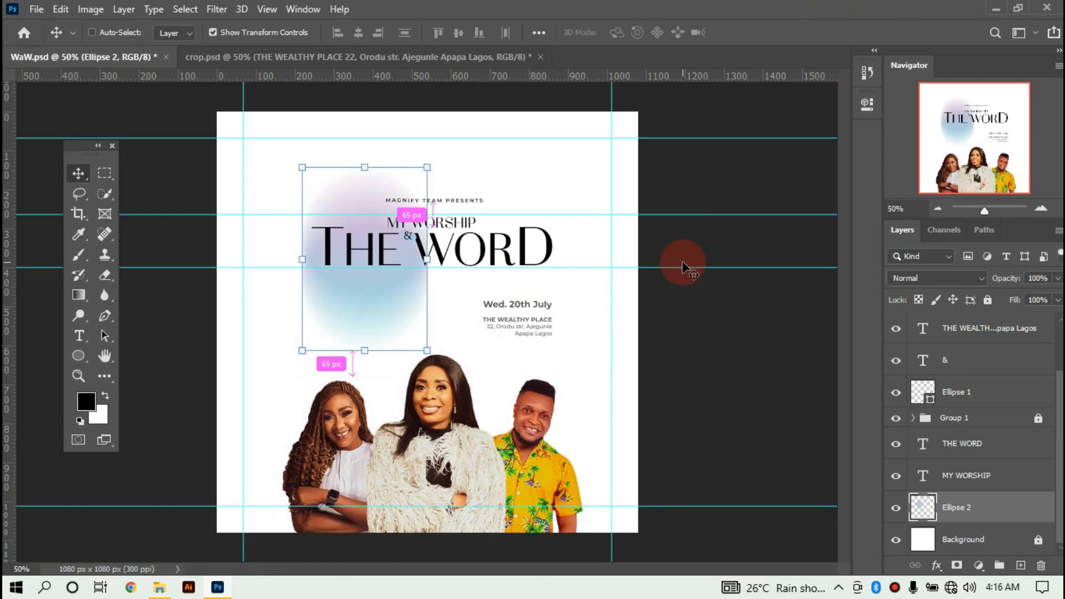
{"action": "left_click_drag", "start_coordinate": [366, 293], "coordinate": [312, 527]}
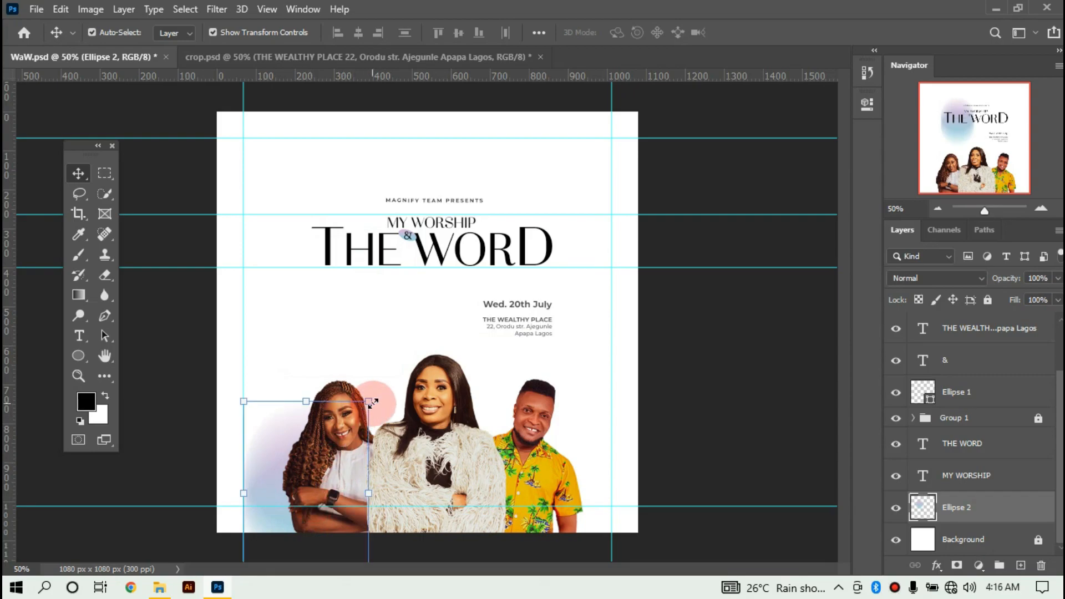
{"action": "left_click_drag", "start_coordinate": [484, 363], "coordinate": [559, 312]}
{"action": "left_click_drag", "start_coordinate": [358, 355], "coordinate": [357, 445]}
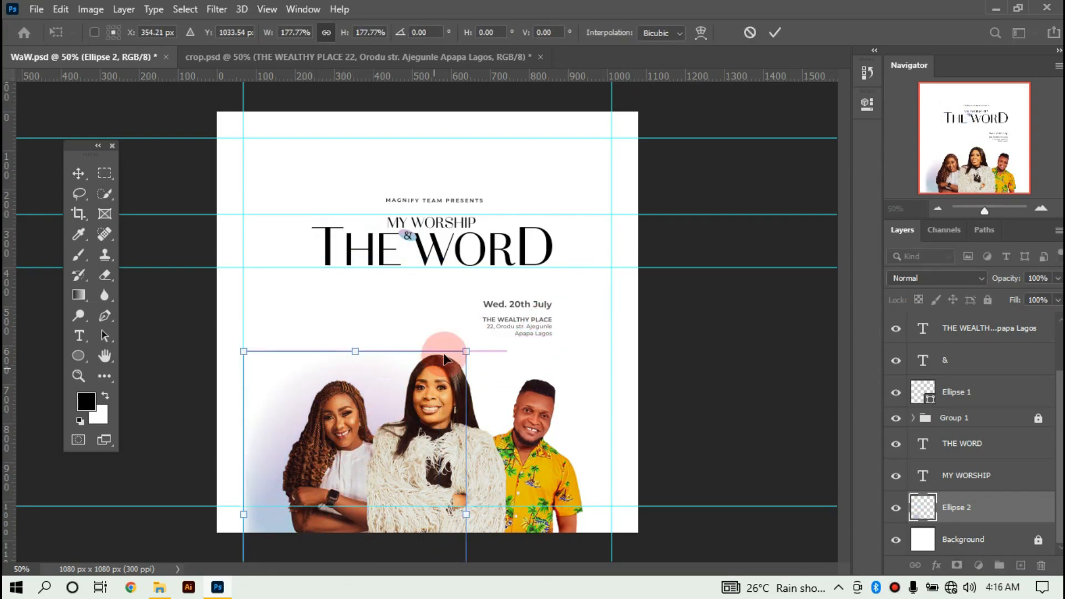
Scale the glow to about 223% behind the portraits and commit the transform.
{"action": "left_click_drag", "start_coordinate": [469, 342], "coordinate": [610, 303]}
{"action": "left_click_drag", "start_coordinate": [394, 329], "coordinate": [416, 361]}
{"action": "left_click_drag", "start_coordinate": [519, 337], "coordinate": [660, 307]}
{"action": "left_click_drag", "start_coordinate": [378, 316], "coordinate": [393, 337]}
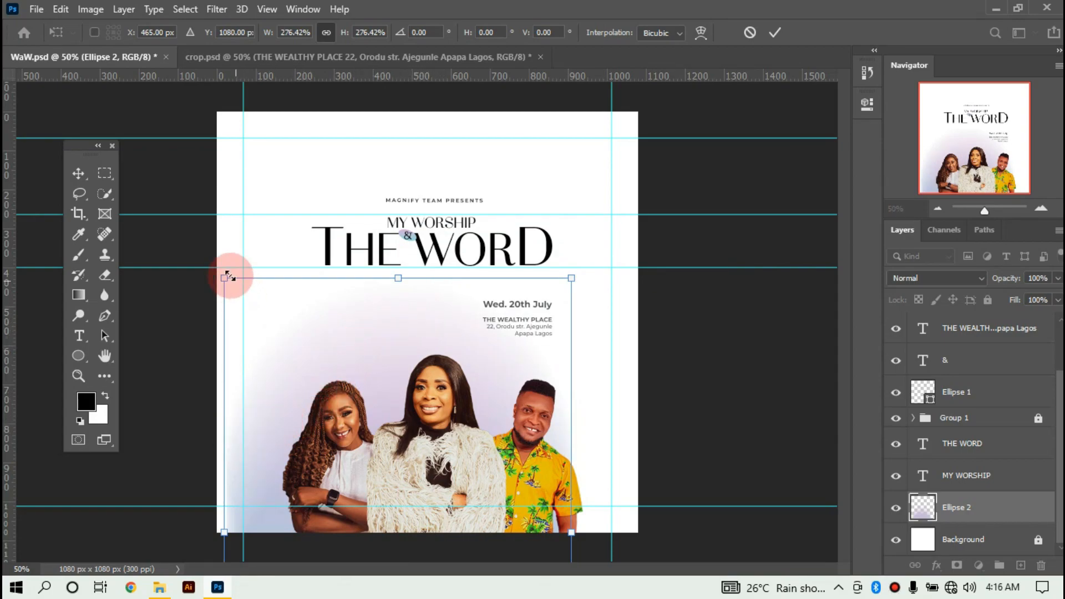
{"action": "left_click_drag", "start_coordinate": [224, 278], "coordinate": [285, 309]}
{"action": "left_click_drag", "start_coordinate": [360, 350], "coordinate": [332, 364]}
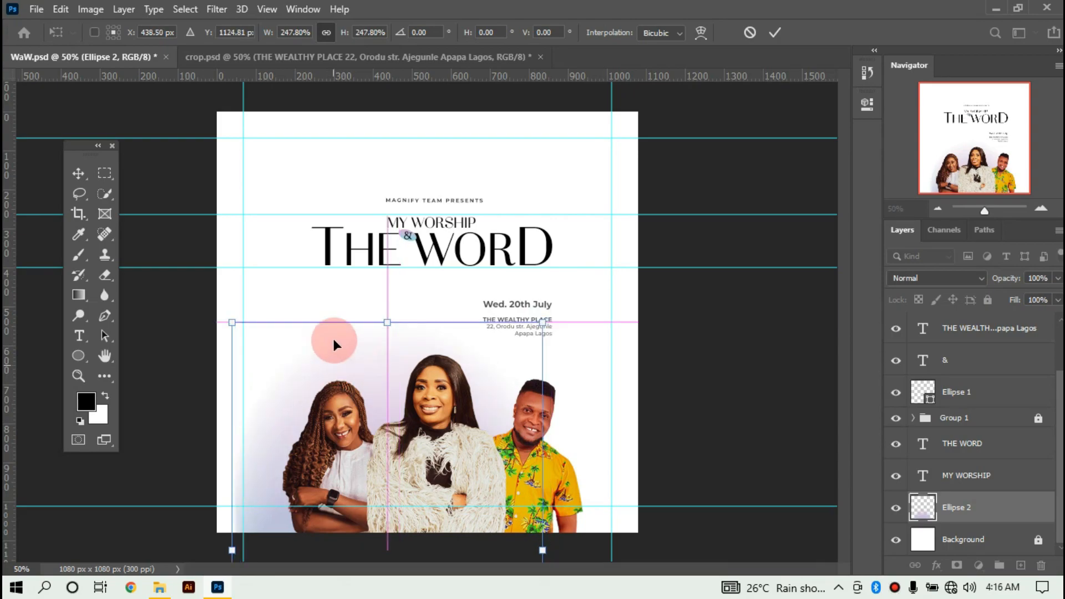
{"action": "left_click_drag", "start_coordinate": [386, 322], "coordinate": [383, 367]}
{"action": "left_click_drag", "start_coordinate": [384, 406], "coordinate": [391, 248]}
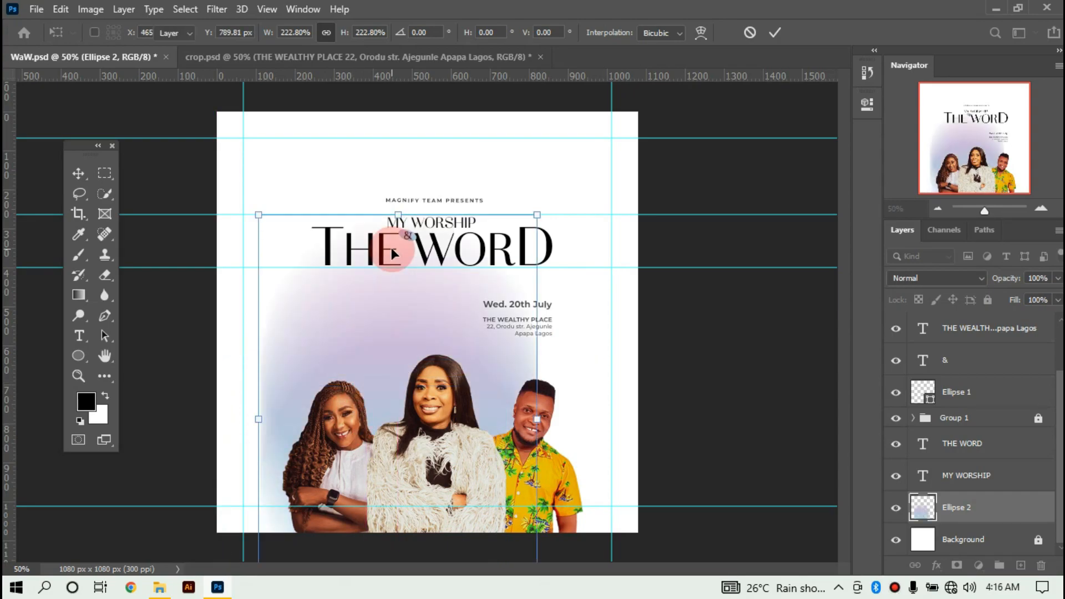
{"action": "key", "text": "Return"}
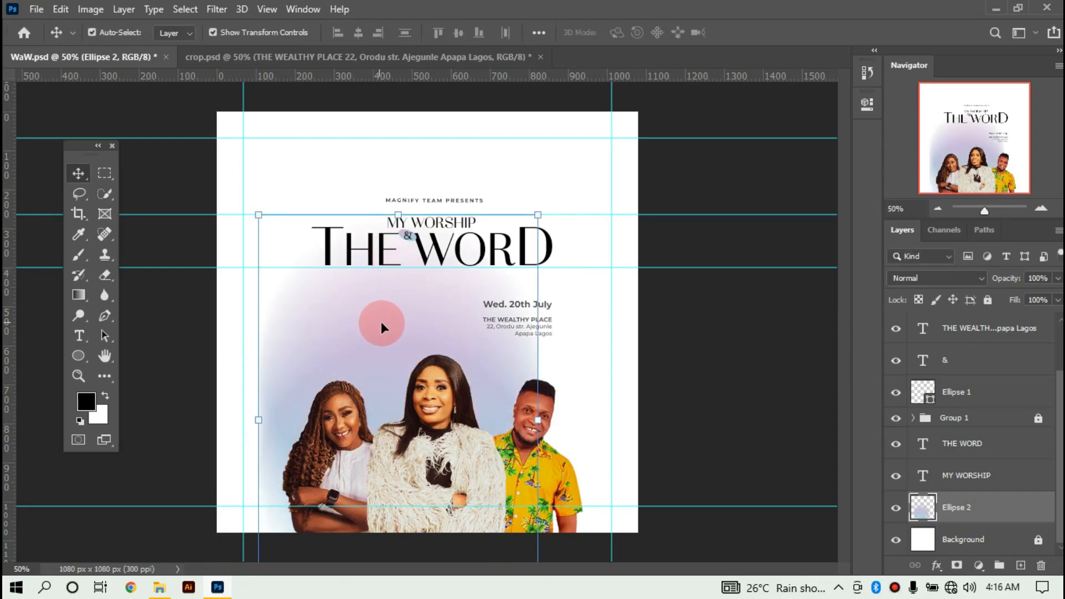
Drag the glow lower and left so it sits mostly behind the portraits.
{"action": "left_click", "coordinate": [565, 346]}
{"action": "left_click_drag", "start_coordinate": [453, 321], "coordinate": [491, 315]}
{"action": "left_click_drag", "start_coordinate": [412, 309], "coordinate": [348, 465]}
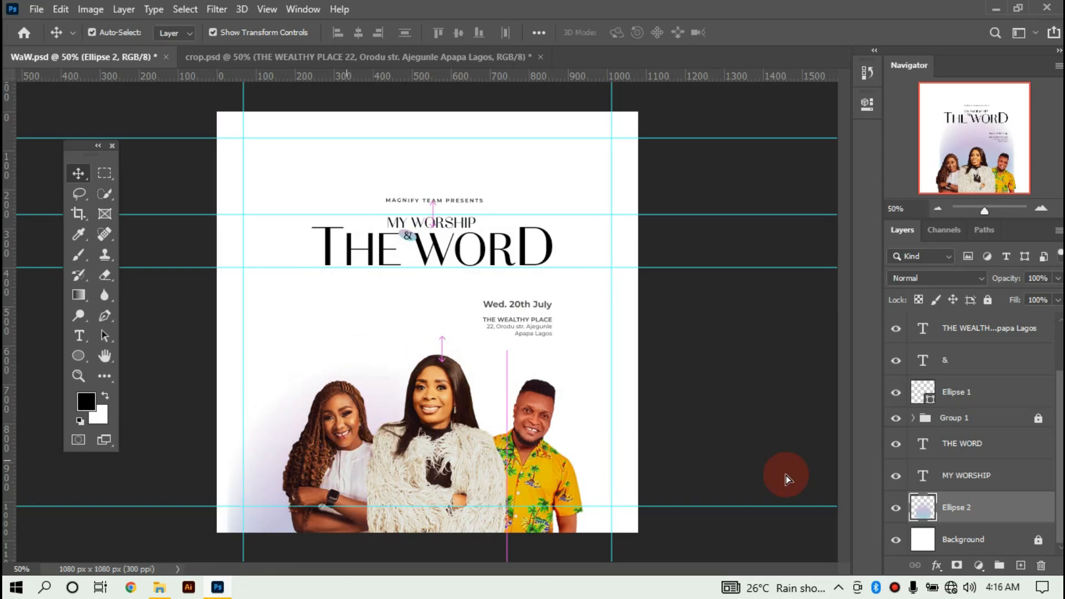
Hide Ellipse 2 and draw a 350 px pink-to-blue gradient circle behind the central portrait.
{"action": "left_click", "coordinate": [896, 509]}
{"action": "left_click", "coordinate": [78, 356]}
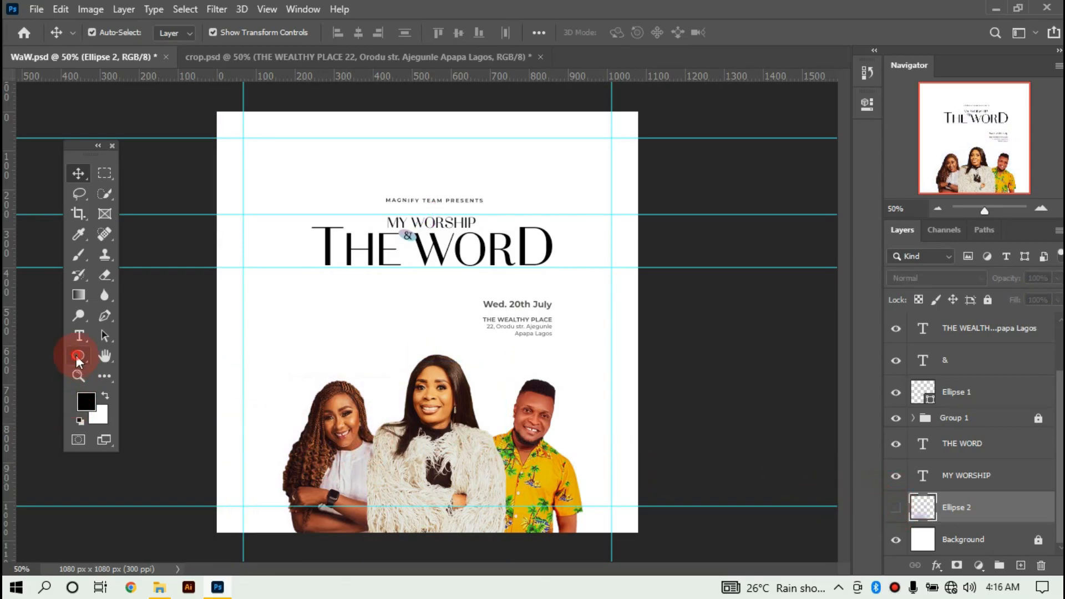
{"action": "left_click", "coordinate": [177, 32]}
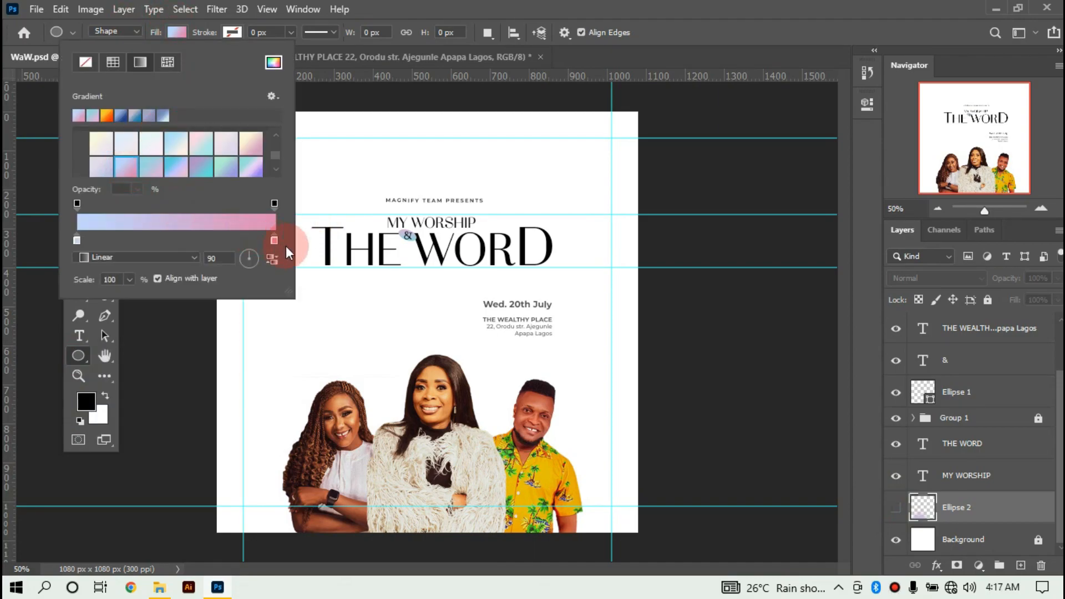
{"action": "left_click", "coordinate": [347, 283]}
{"action": "left_click_drag", "start_coordinate": [347, 284], "coordinate": [496, 420]}
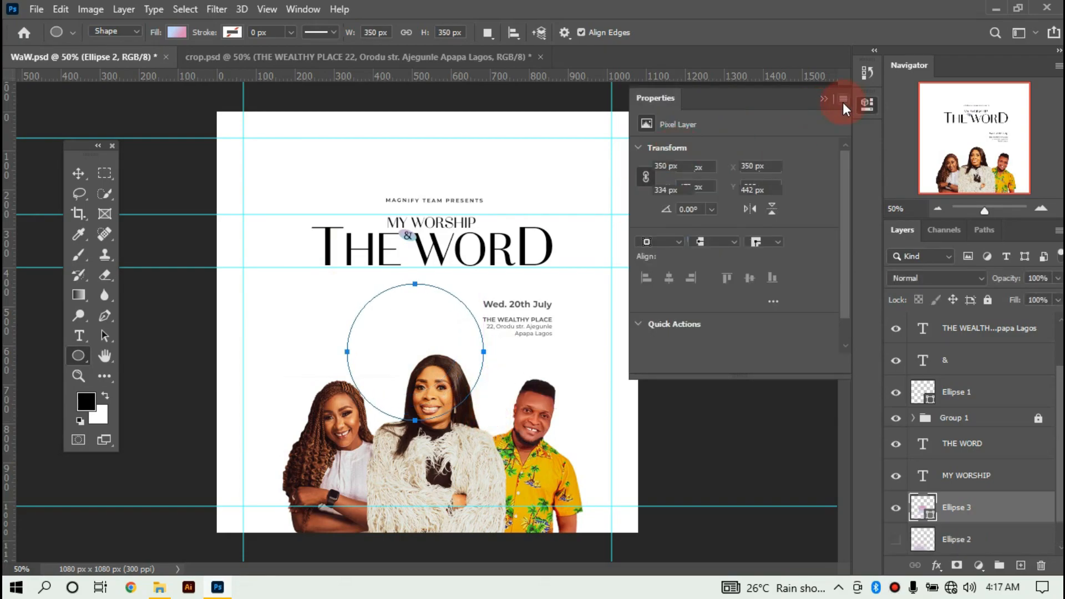
{"action": "left_click", "coordinate": [825, 98]}
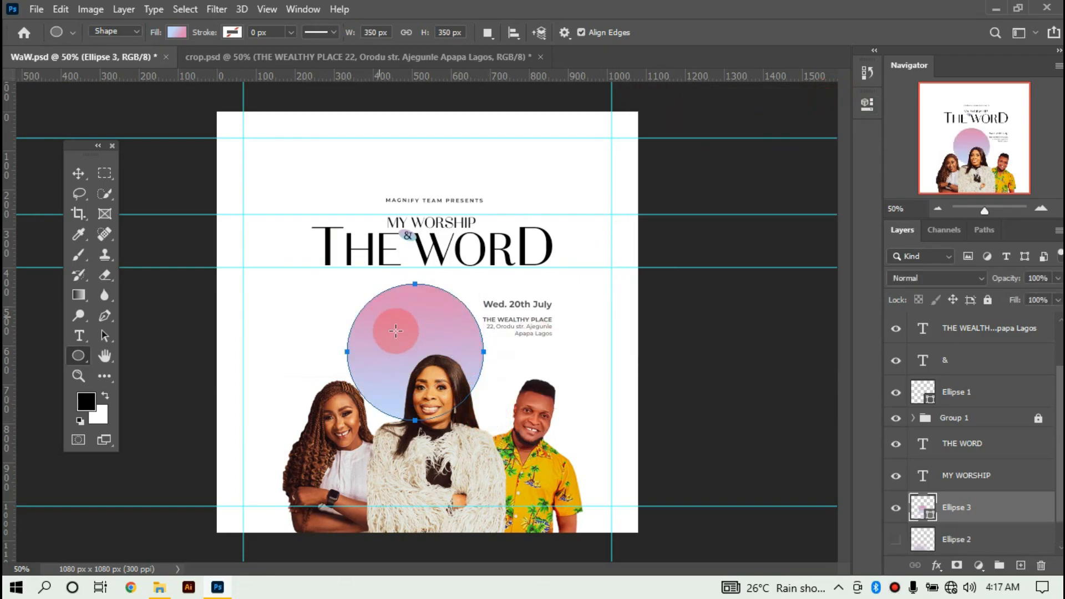
{"action": "left_click", "coordinate": [91, 173]}
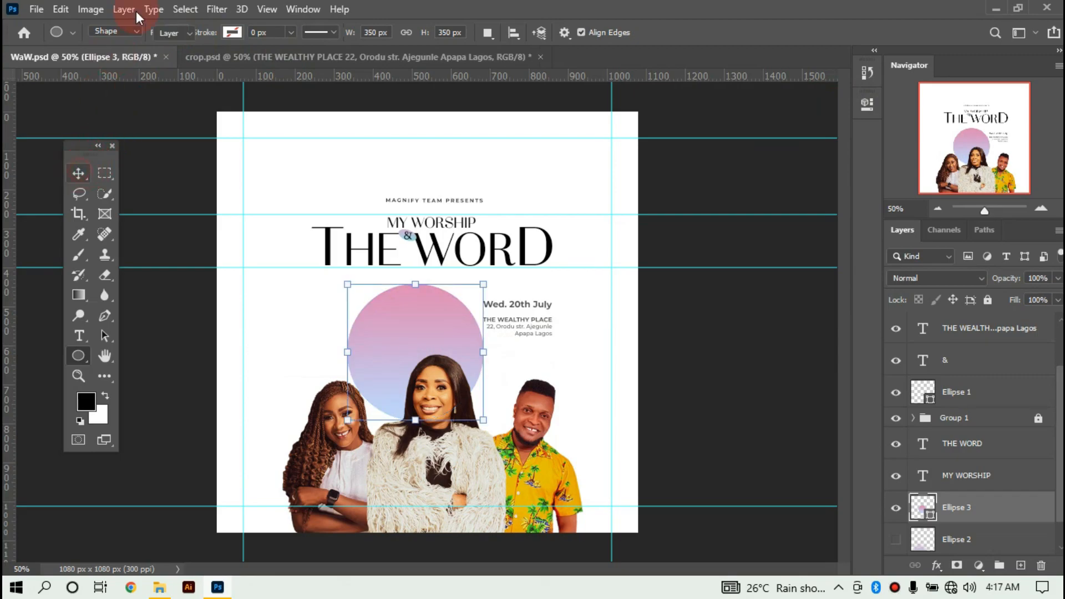
{"action": "left_click", "coordinate": [216, 9]}
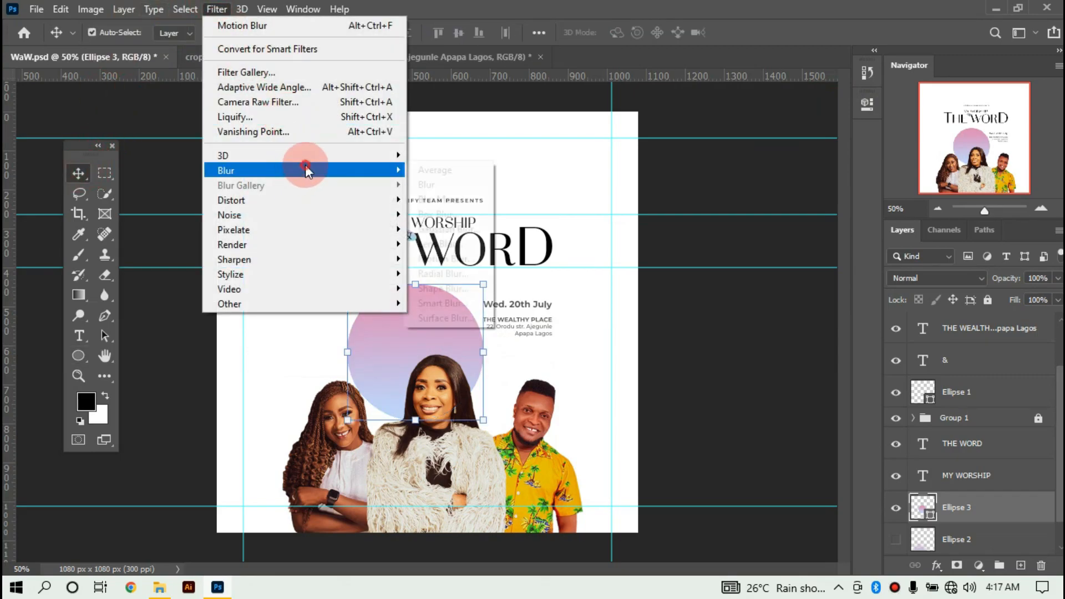
Rasterize Ellipse 3, motion-blur it at 75° and 150 px, then scale it to about 161%.
{"action": "mouse_move", "coordinate": [305, 171]}
{"action": "left_click", "coordinate": [494, 258]}
{"action": "left_click", "coordinate": [763, 202]}
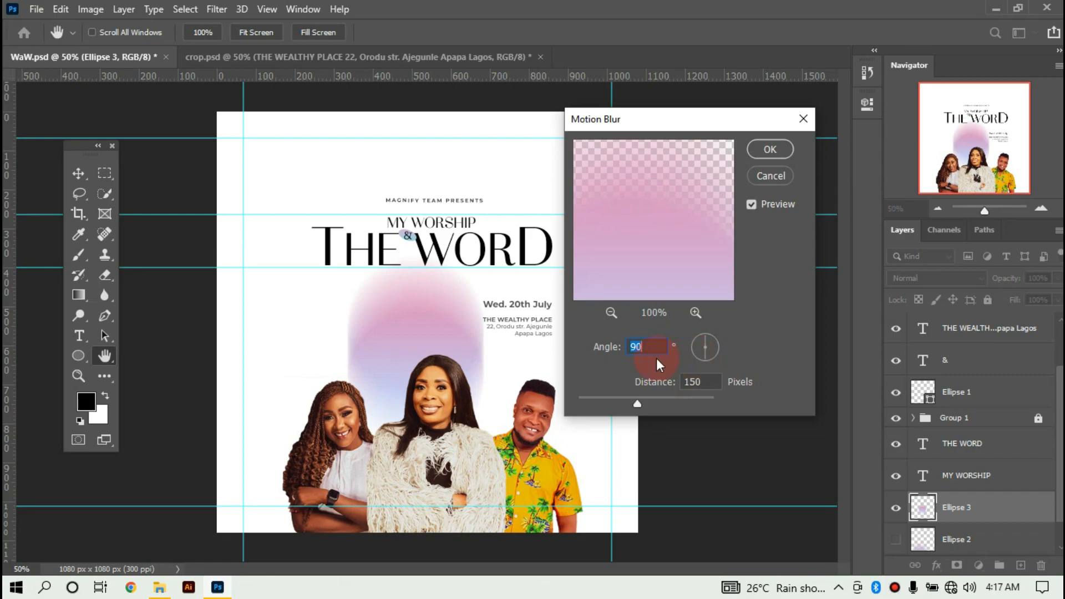
{"action": "type", "text": "75"}
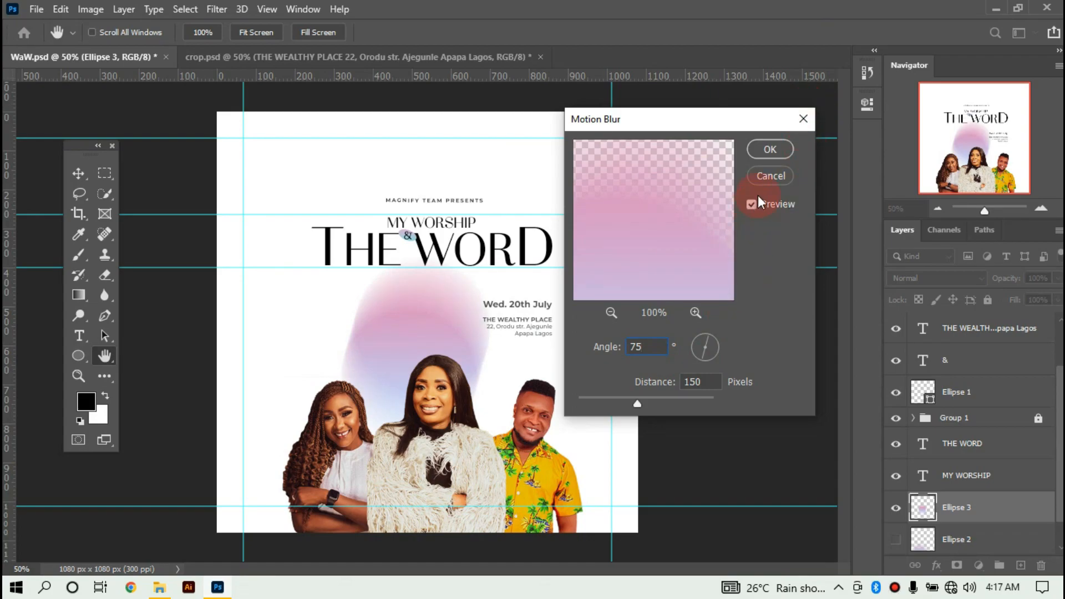
{"action": "left_click", "coordinate": [769, 149]}
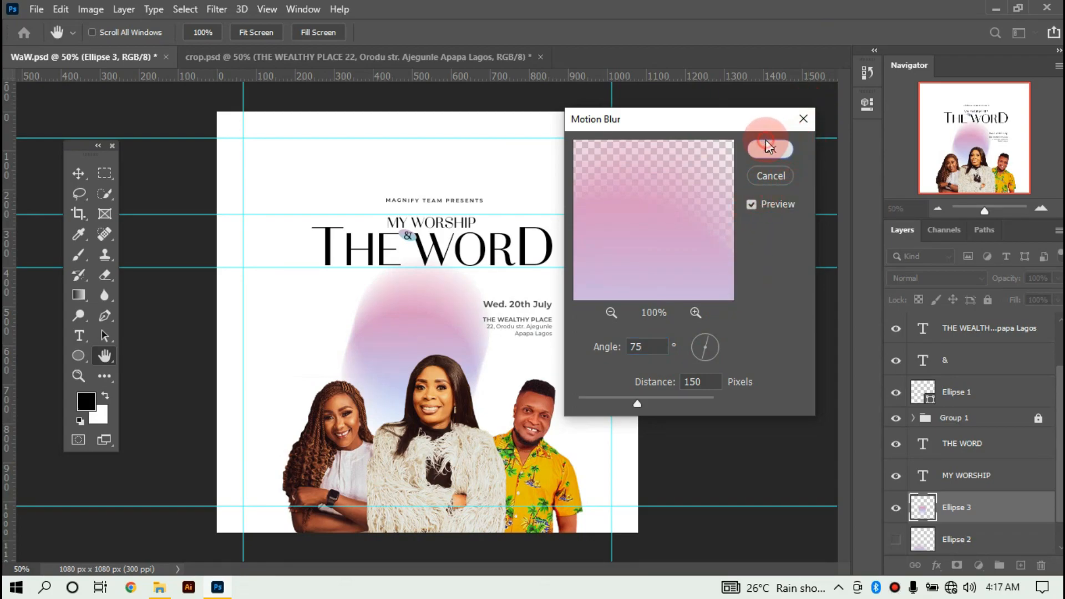
{"action": "left_click_drag", "start_coordinate": [491, 256], "coordinate": [611, 157]}
{"action": "left_click_drag", "start_coordinate": [430, 406], "coordinate": [409, 425]}
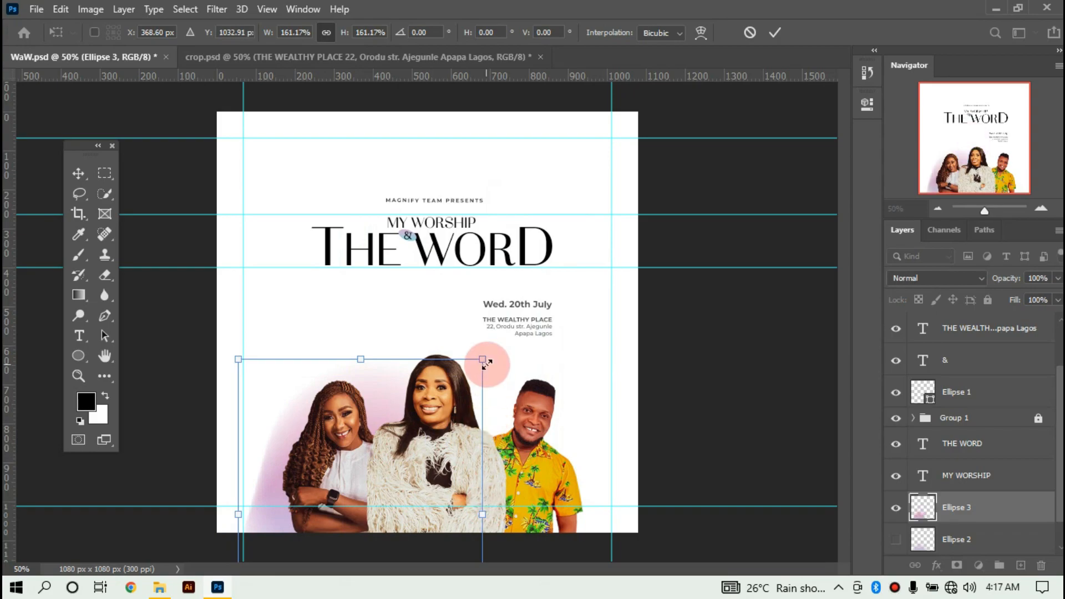
Stretch Ellipse 3 to about 258% so the pink glow spans all three portraits, and commit.
{"action": "left_click_drag", "start_coordinate": [480, 518], "coordinate": [575, 492]}
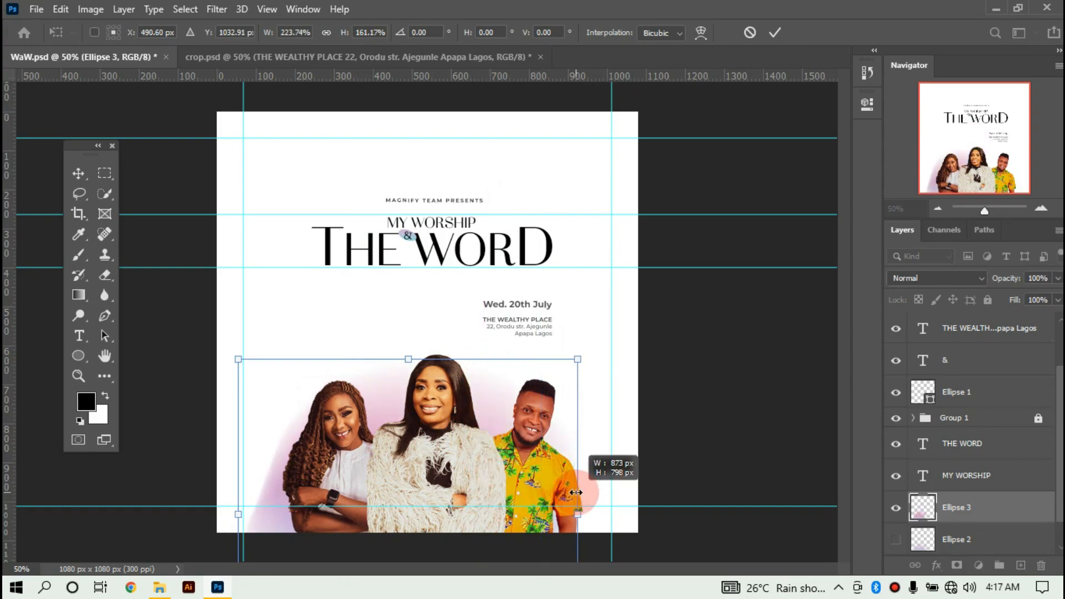
{"action": "left_click_drag", "start_coordinate": [580, 355], "coordinate": [572, 312]}
{"action": "left_click_drag", "start_coordinate": [385, 395], "coordinate": [349, 432]}
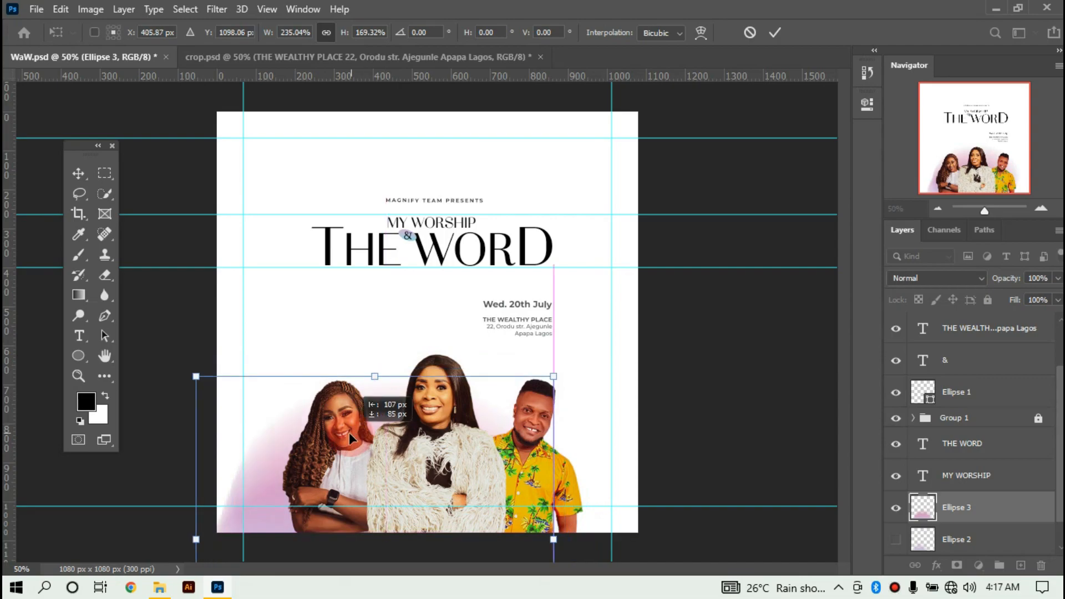
{"action": "left_click_drag", "start_coordinate": [553, 376], "coordinate": [599, 326]}
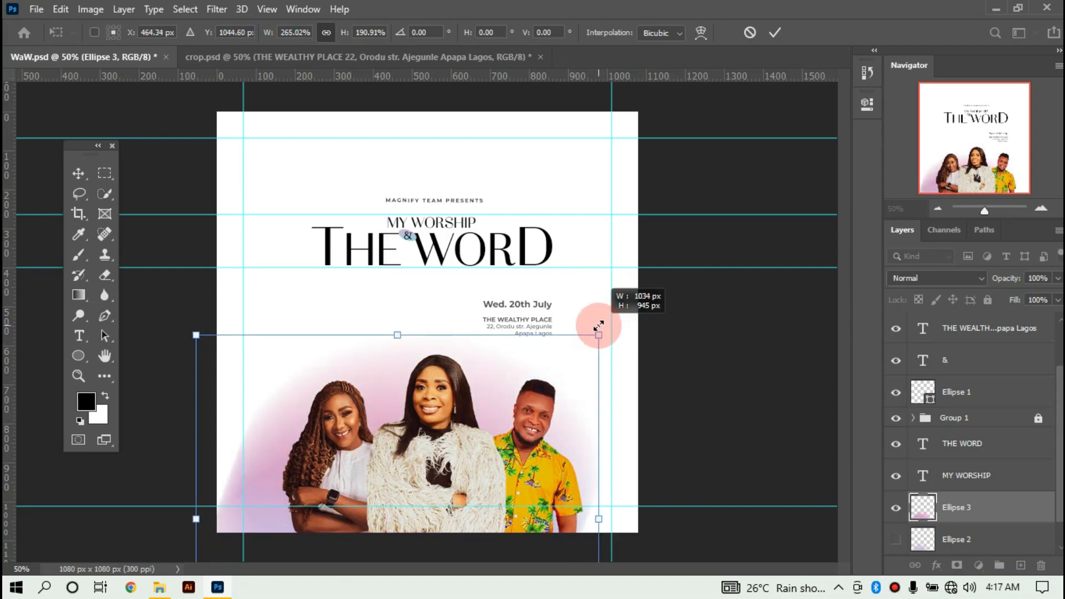
{"action": "key", "text": "ctrl+z"}
{"action": "key", "text": "ctrl+z"}
{"action": "key", "text": "ctrl+z"}
{"action": "key", "text": "ctrl+z"}
{"action": "key", "text": "ctrl+z"}
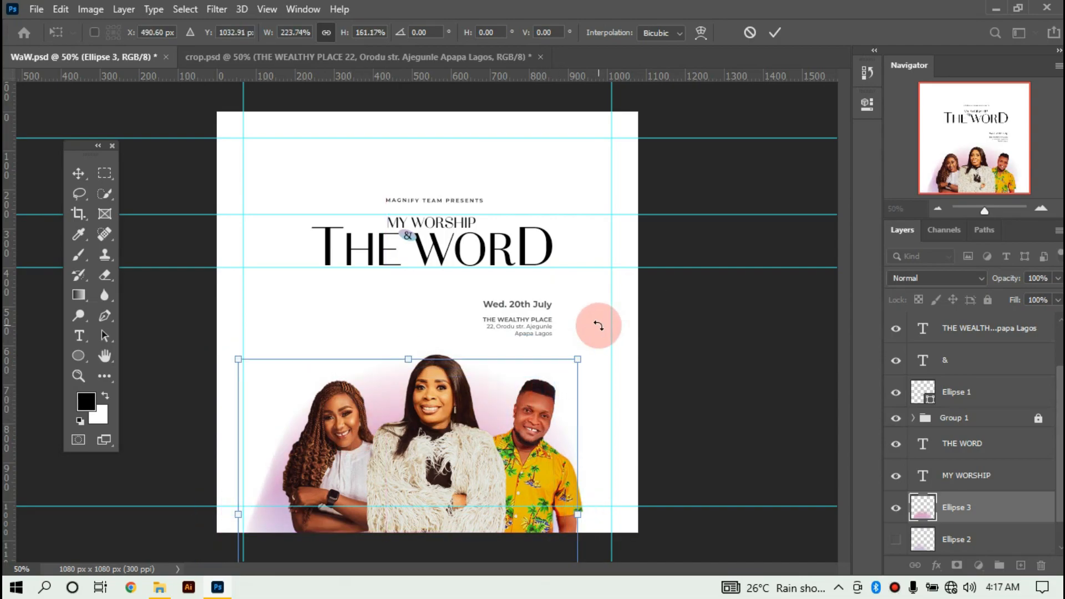
{"action": "left_click_drag", "start_coordinate": [454, 315], "coordinate": [345, 553]}
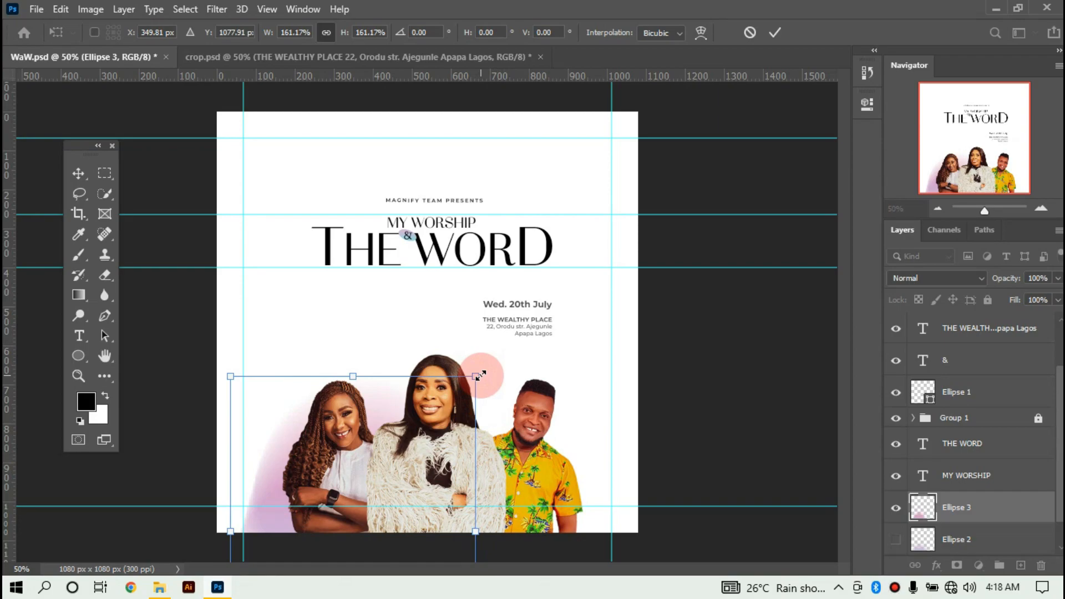
{"action": "left_click_drag", "start_coordinate": [385, 390], "coordinate": [432, 411]}
{"action": "left_click_drag", "start_coordinate": [407, 377], "coordinate": [430, 355]}
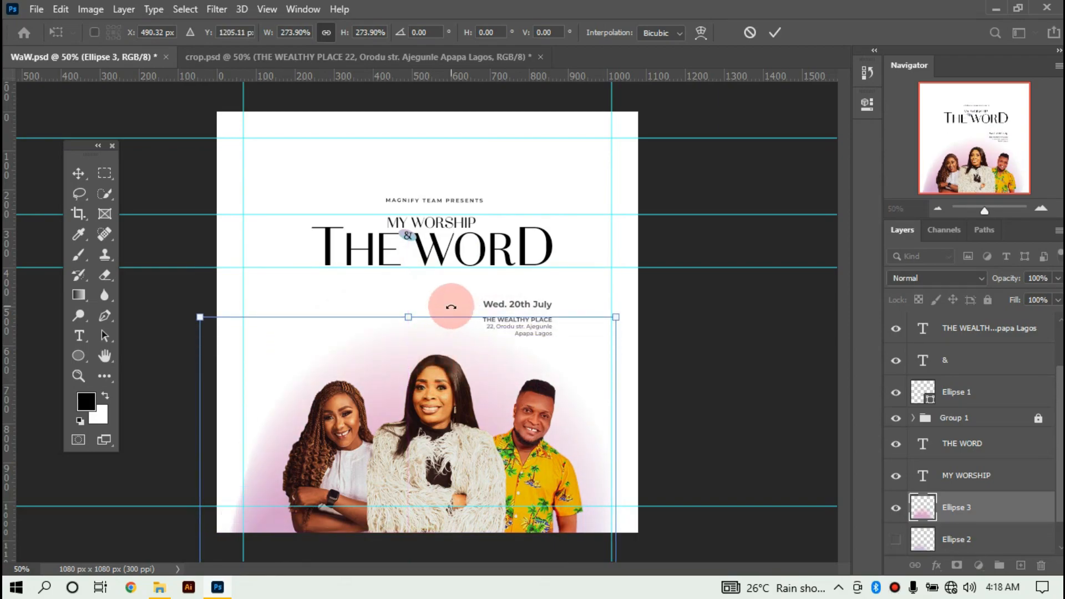
{"action": "left_click_drag", "start_coordinate": [408, 315], "coordinate": [408, 326]}
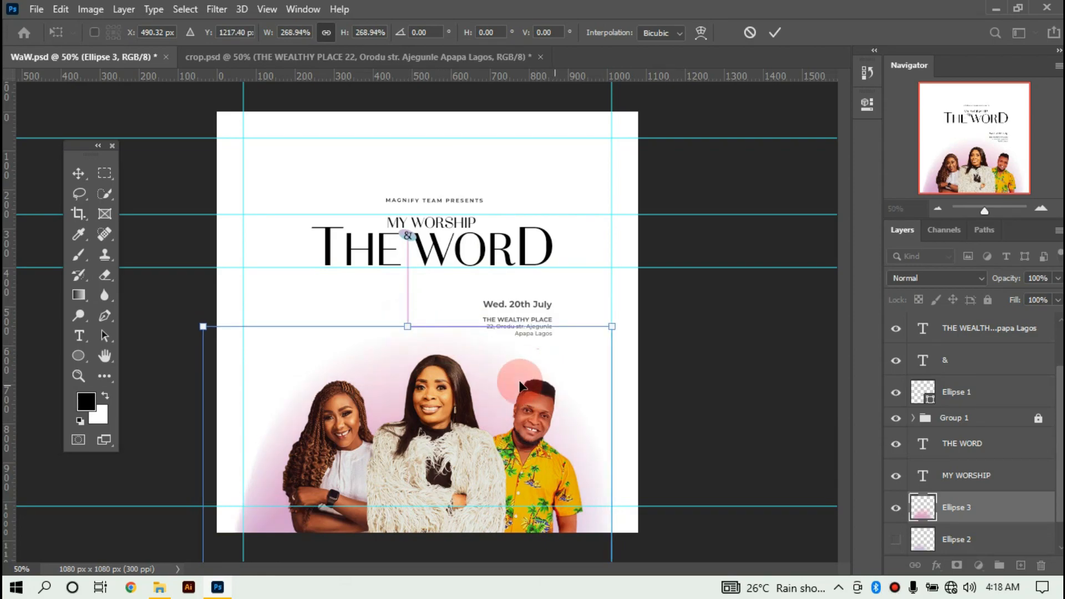
{"action": "mouse_move", "coordinate": [503, 377]}
{"action": "left_mouse_down"}
{"action": "mouse_move", "coordinate": [468, 364]}
{"action": "mouse_move", "coordinate": [486, 354]}
{"action": "mouse_move", "coordinate": [507, 366]}
{"action": "left_mouse_up"}
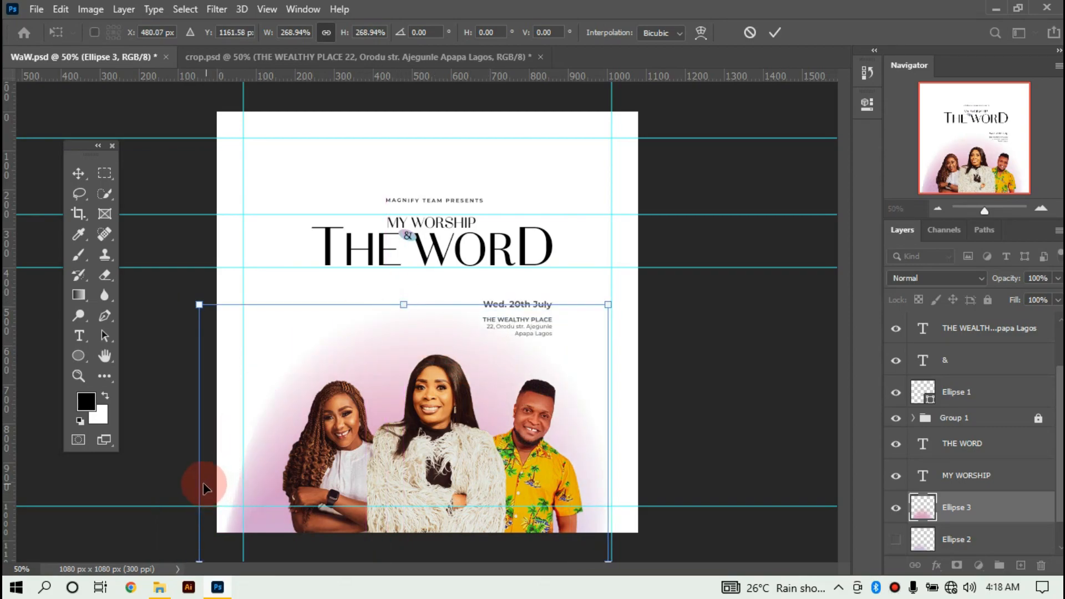
{"action": "left_click_drag", "start_coordinate": [206, 482], "coordinate": [218, 483]}
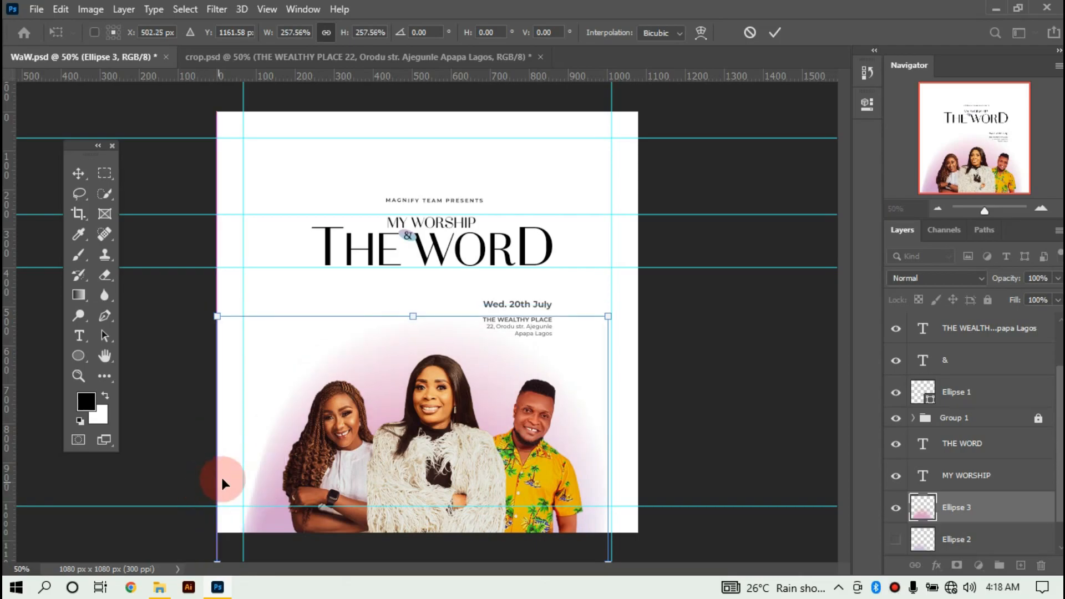
{"action": "key", "text": "Return"}
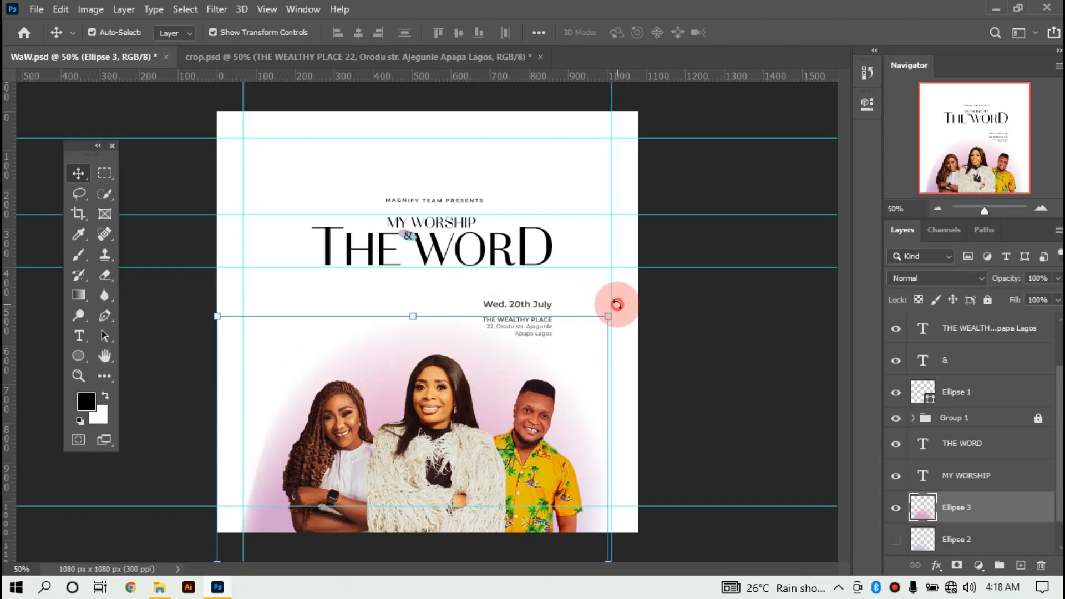
Tilt the pink glow -6.86°, scale it to 106%, and commit.
{"action": "left_click_drag", "start_coordinate": [589, 300], "coordinate": [577, 295]}
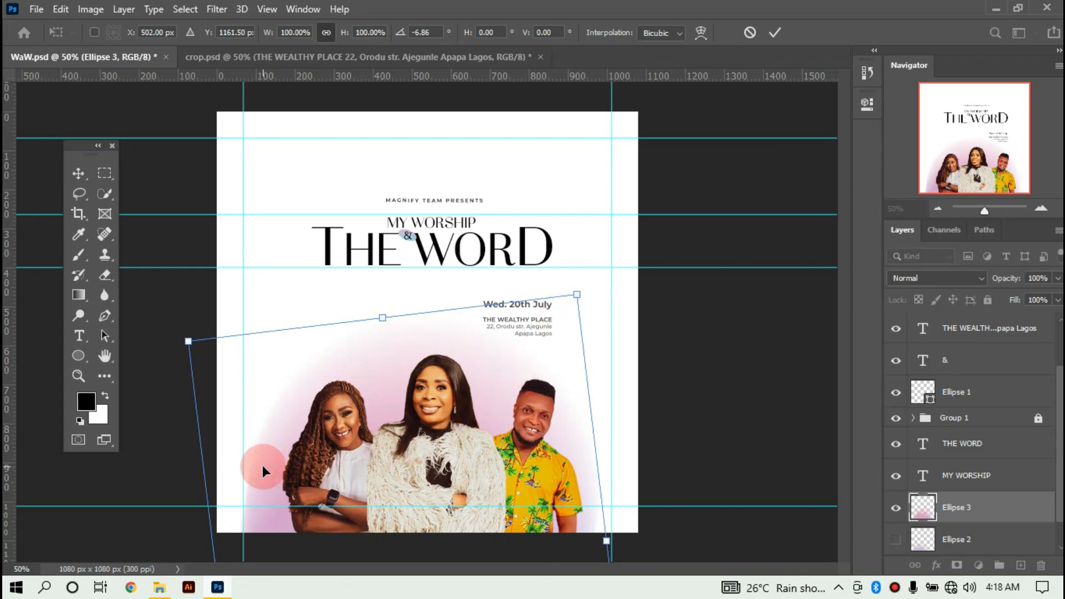
{"action": "left_click_drag", "start_coordinate": [577, 293], "coordinate": [614, 264]}
{"action": "left_click_drag", "start_coordinate": [445, 321], "coordinate": [428, 389]}
{"action": "key", "text": "Return"}
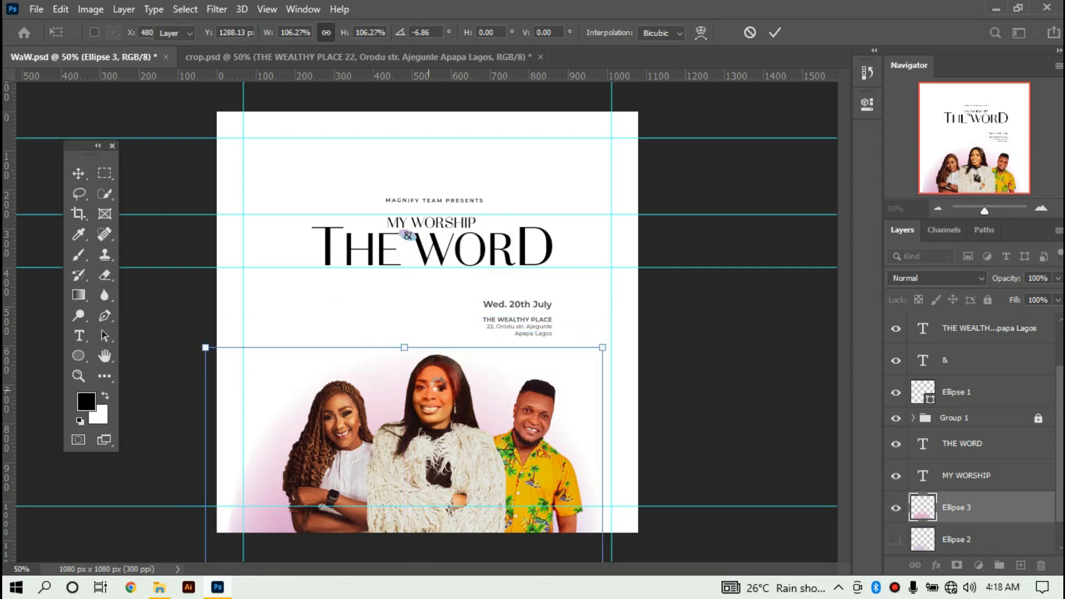
Reposition the pink glow behind the portraits, keeping the lavender Ellipse 2 hidden.
{"action": "left_click_drag", "start_coordinate": [418, 453], "coordinate": [431, 363]}
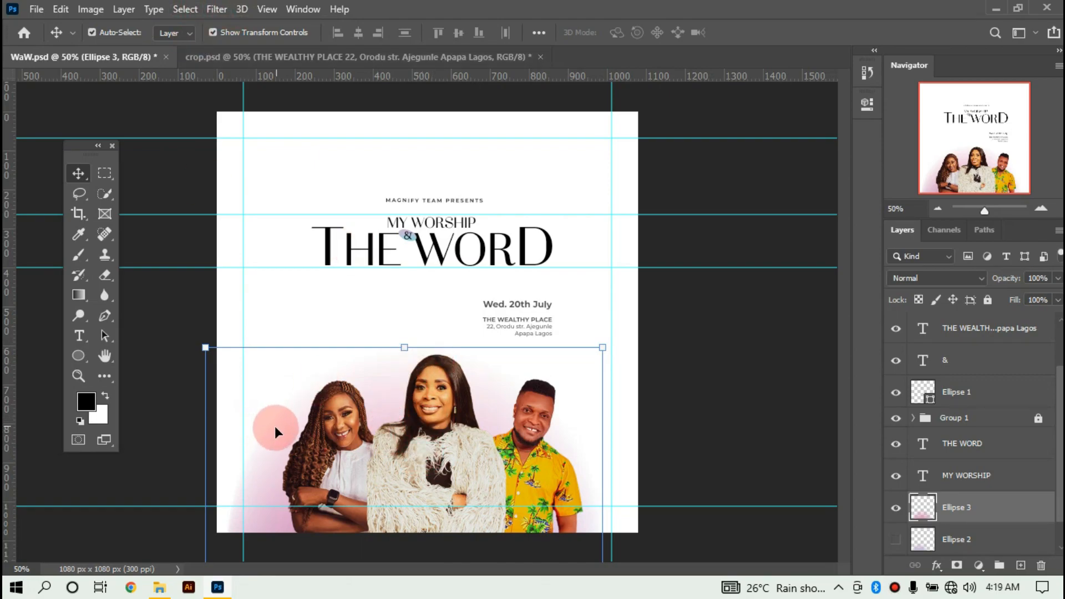
{"action": "left_click", "coordinate": [896, 539]}
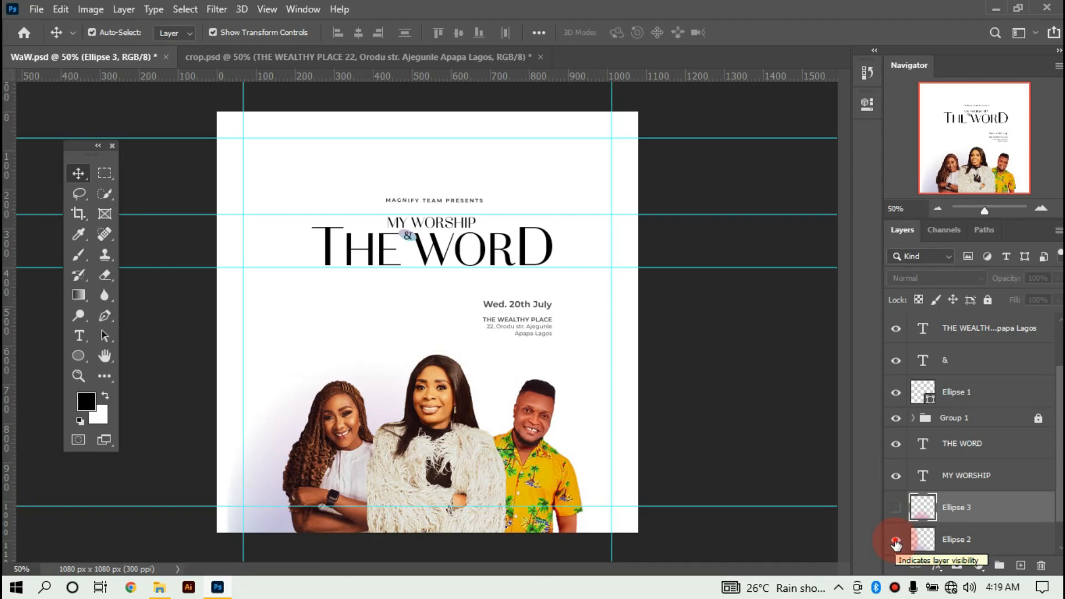
{"action": "left_click", "coordinate": [896, 540]}
{"action": "left_click", "coordinate": [896, 508]}
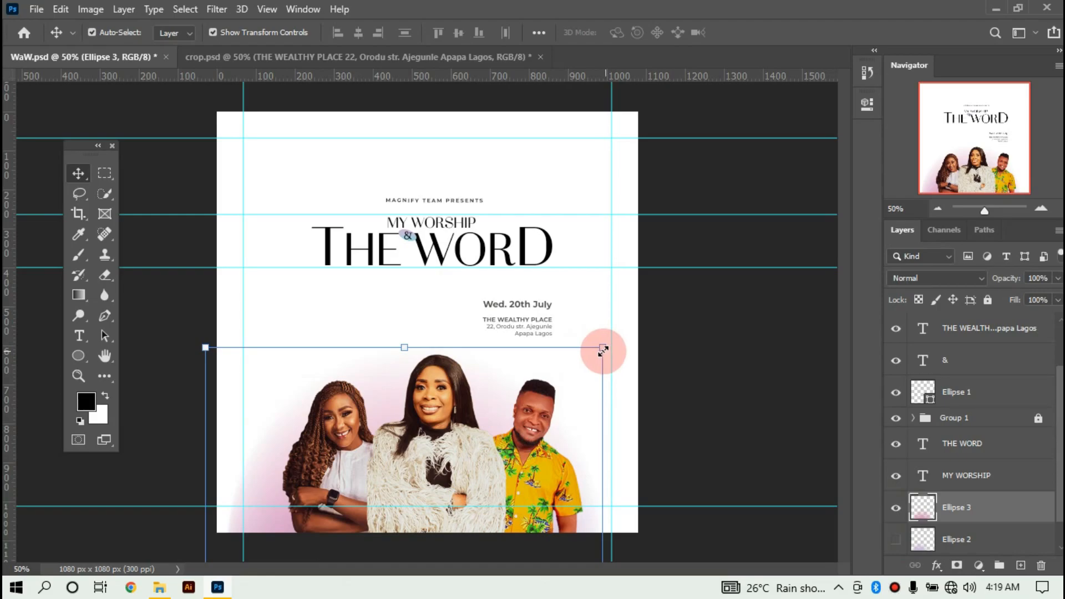
Add 7.5% uniform monochromatic noise to the pink glow.
{"action": "left_click", "coordinate": [208, 9]}
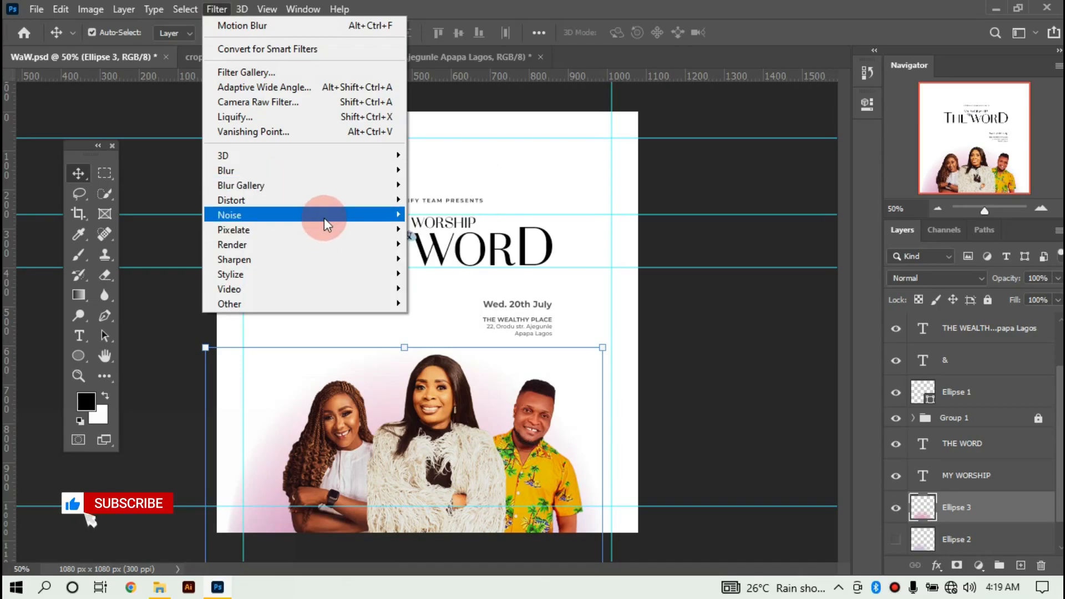
{"action": "mouse_move", "coordinate": [355, 214]}
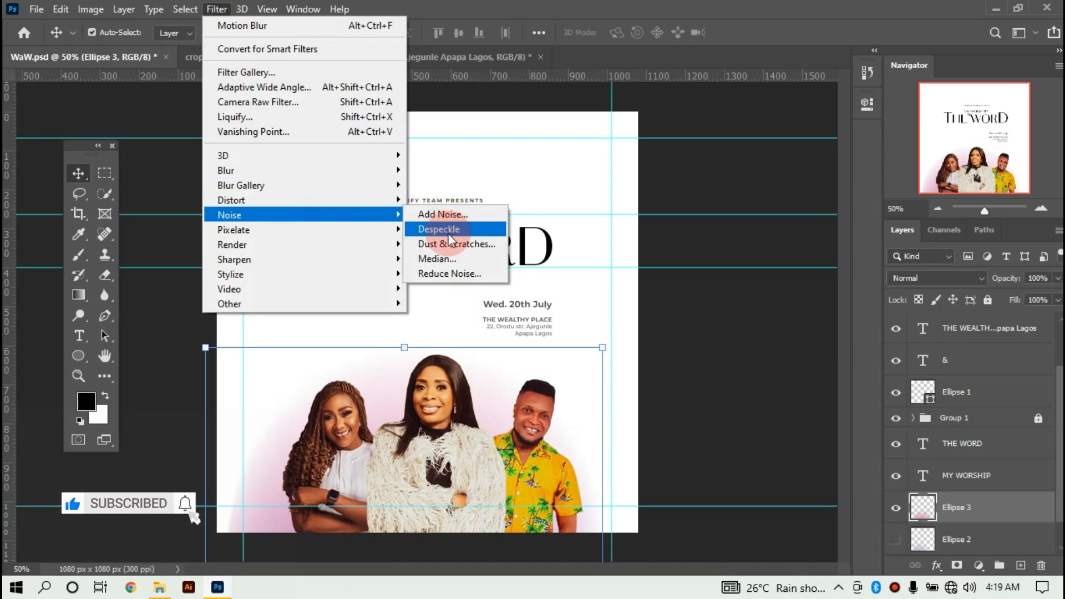
{"action": "left_click", "coordinate": [461, 208]}
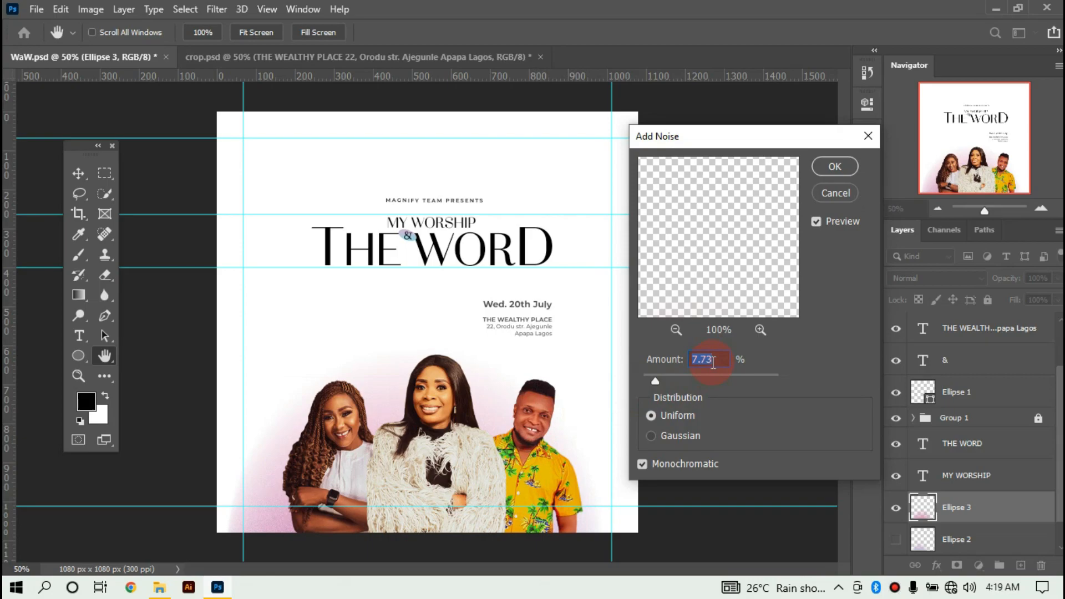
{"action": "type", "text": "9"}
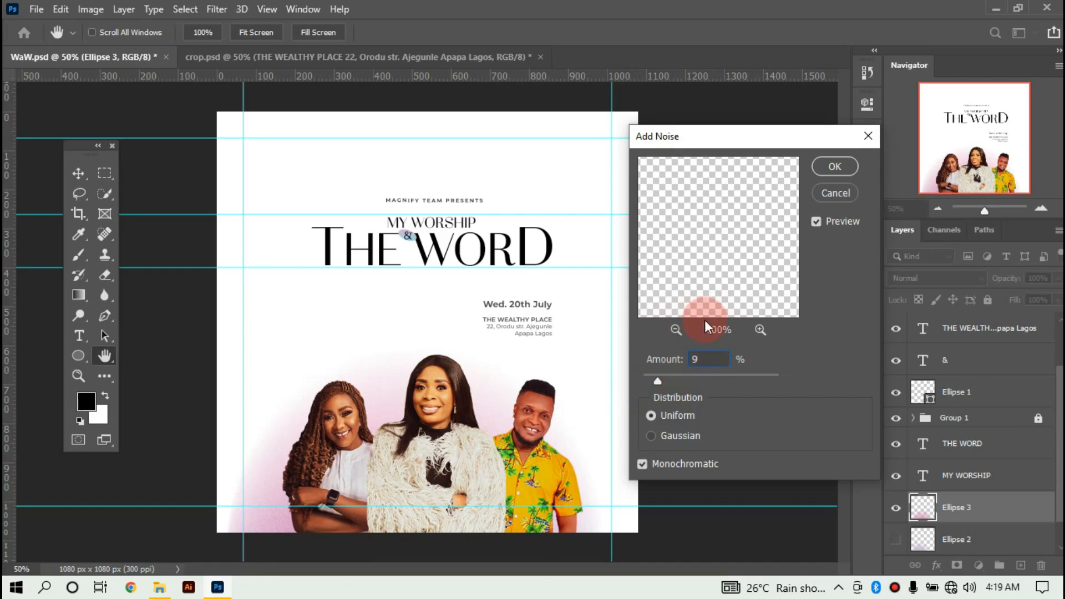
{"action": "left_click", "coordinate": [642, 464]}
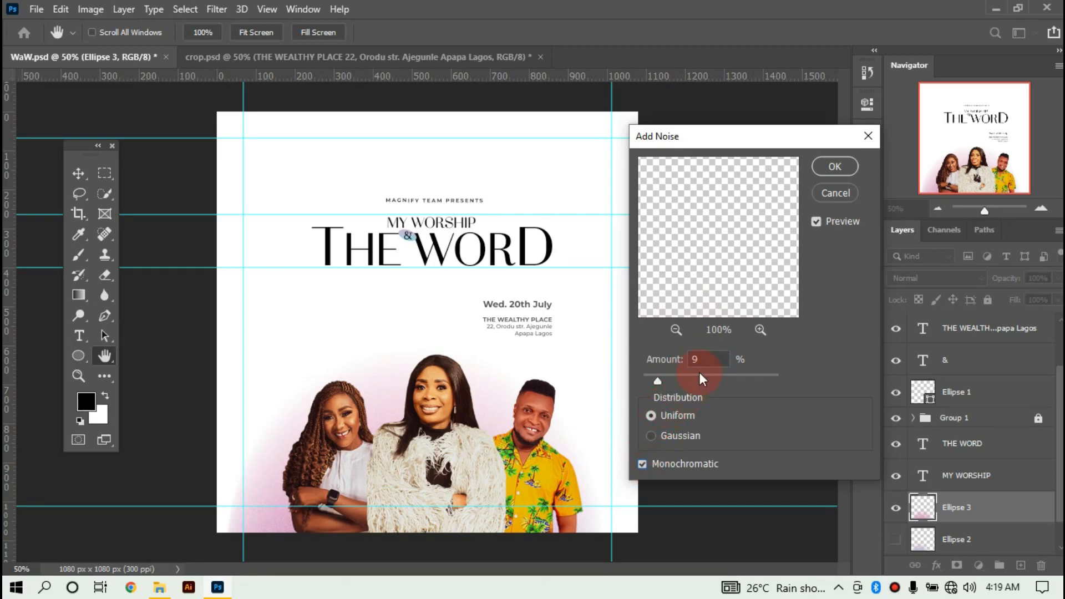
{"action": "double_click", "coordinate": [709, 357]}
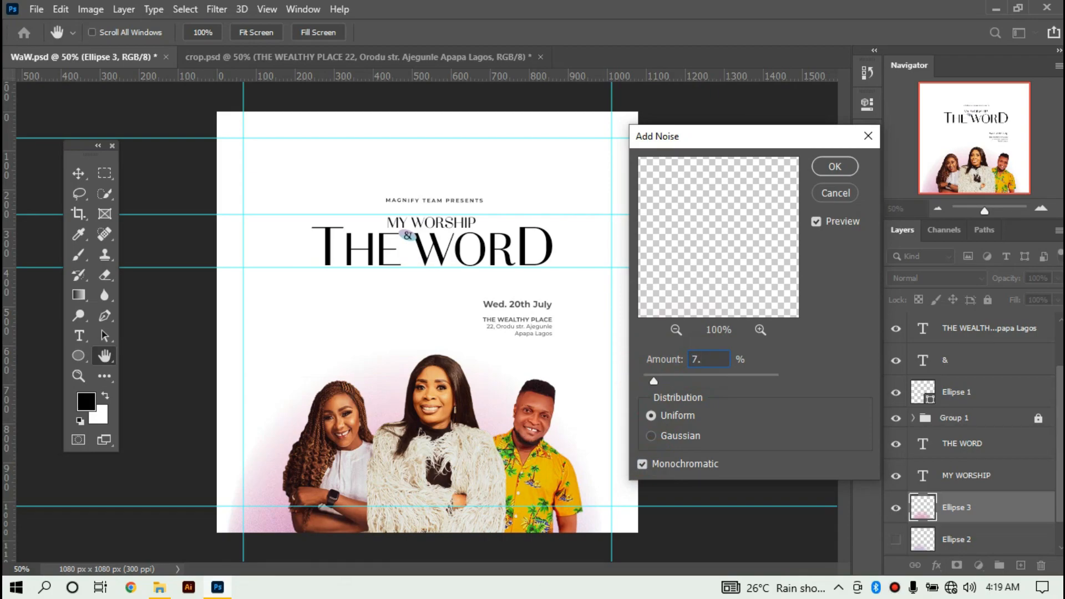
{"action": "type", "text": "7.5"}
{"action": "left_click", "coordinate": [841, 166]}
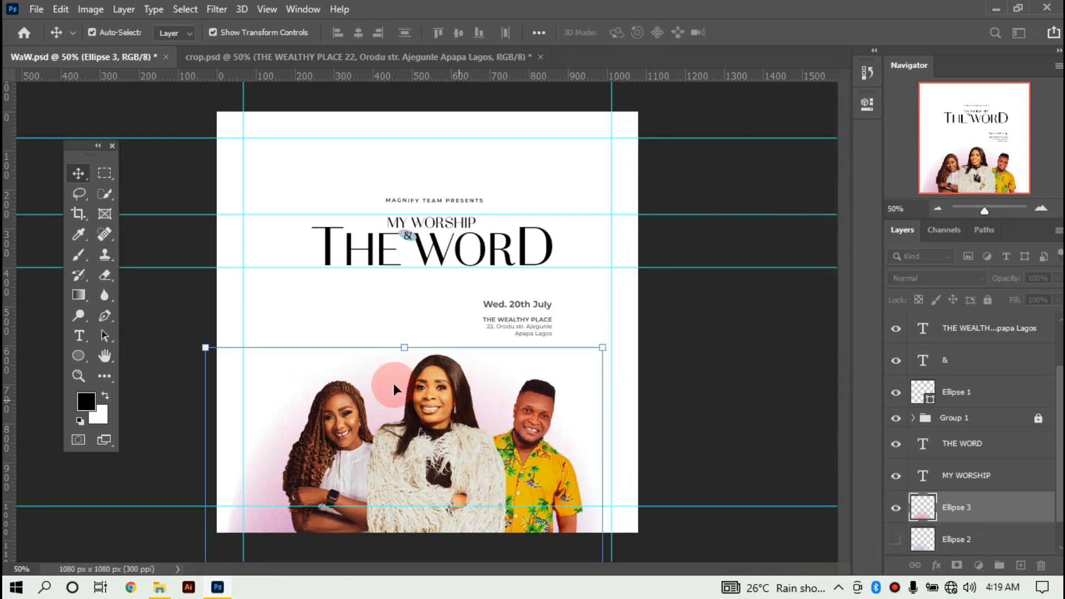
Try shrinking the glow slightly, then discard the resize with Esc.
{"action": "left_click_drag", "start_coordinate": [207, 348], "coordinate": [251, 372]}
{"action": "left_click_drag", "start_coordinate": [264, 419], "coordinate": [254, 380]}
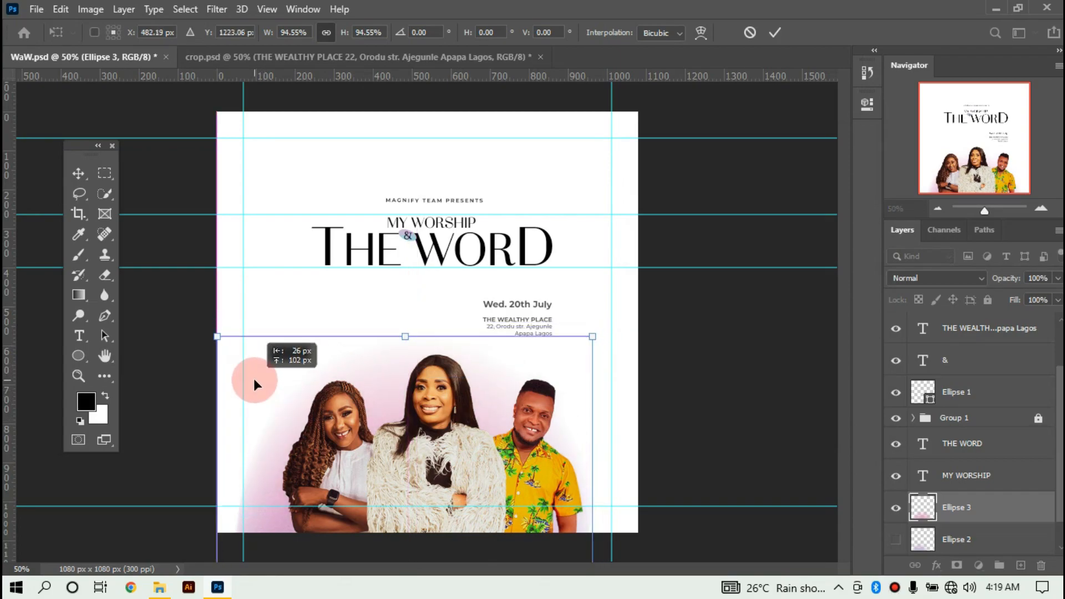
{"action": "left_click", "coordinate": [749, 32]}
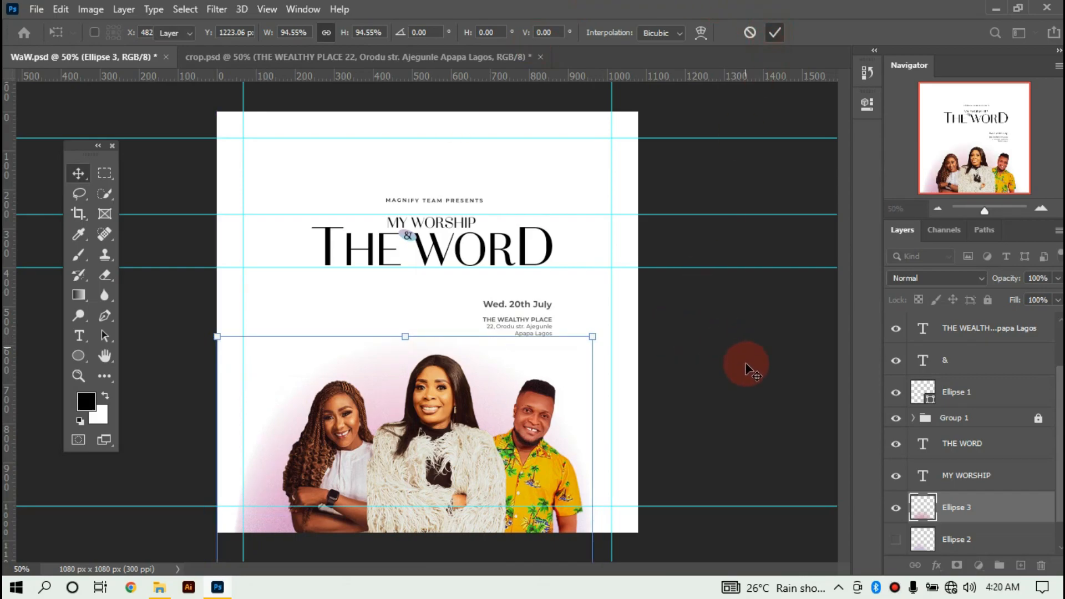
{"action": "key", "text": "Escape"}
{"action": "left_click", "coordinate": [84, 361]}
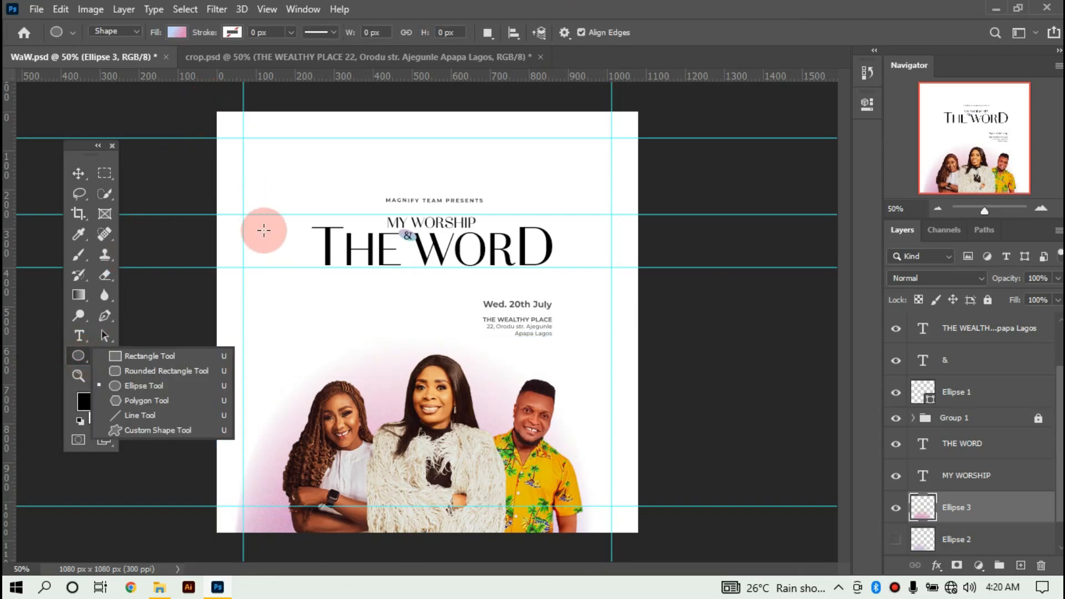
Draw a 176 px gradient circle and move it below the title, left of the date text.
{"action": "left_click", "coordinate": [264, 230]}
{"action": "left_click_drag", "start_coordinate": [264, 230], "coordinate": [373, 300]}
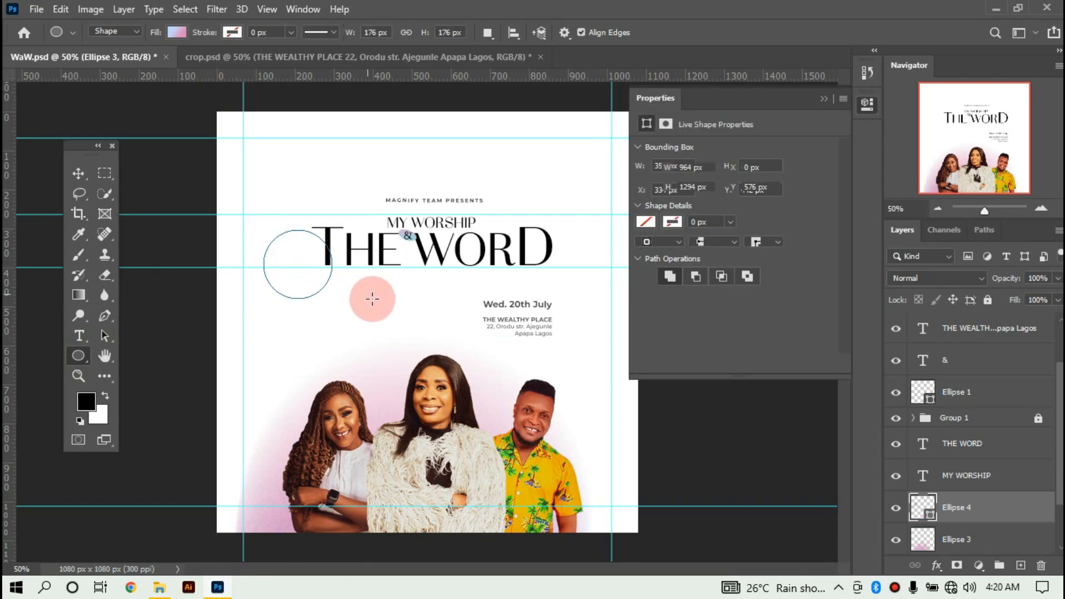
{"action": "key", "text": "v"}
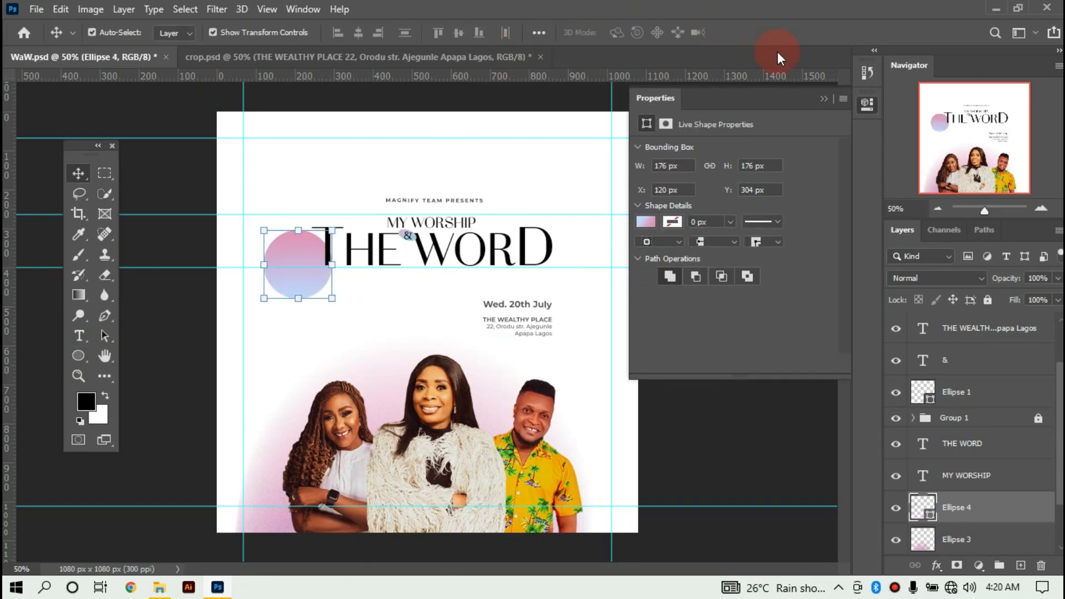
{"action": "left_click", "coordinate": [821, 96]}
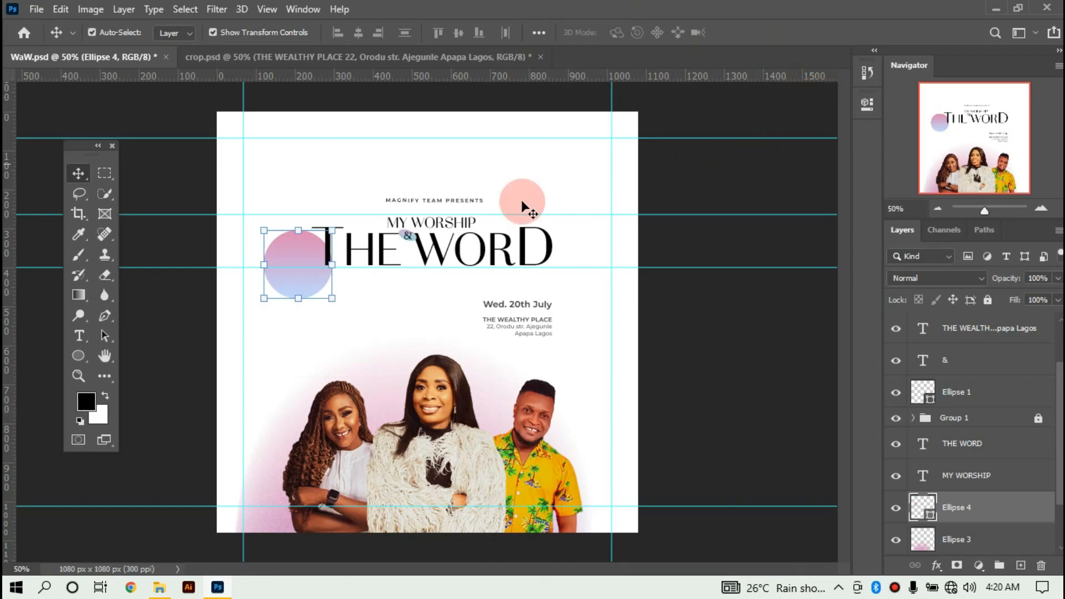
{"action": "left_click_drag", "start_coordinate": [290, 256], "coordinate": [346, 298]}
{"action": "left_click", "coordinate": [926, 510]}
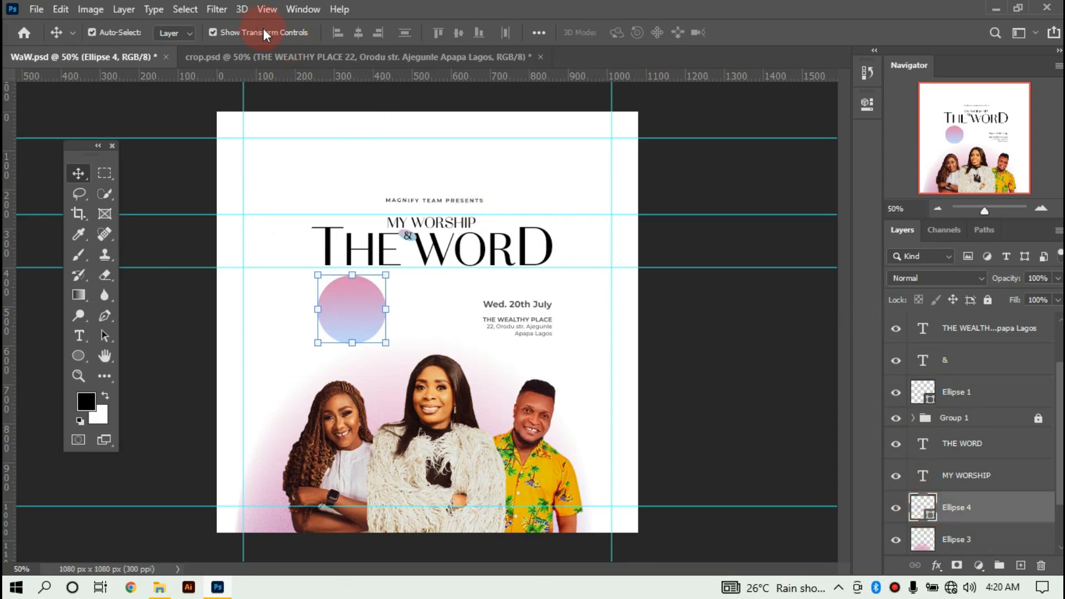
Open the circle's gradient fill settings and browse the gradient presets.
{"action": "double_click", "coordinate": [919, 512]}
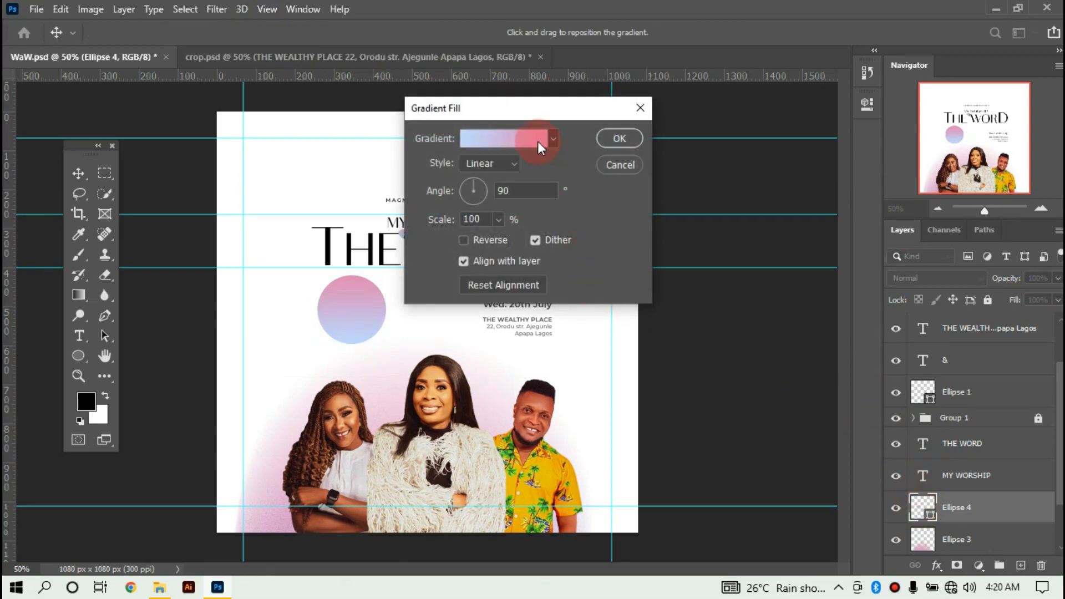
{"action": "left_click", "coordinate": [538, 142]}
{"action": "scroll", "coordinate": [387, 174], "scroll_direction": "down", "scroll_amount": 5}
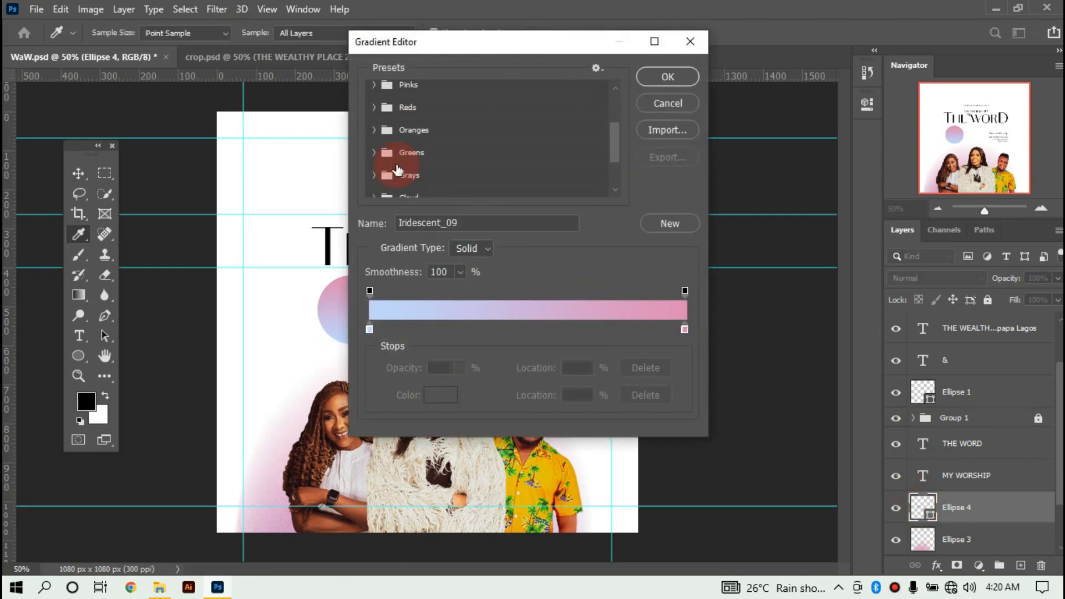
{"action": "scroll", "coordinate": [397, 169], "scroll_direction": "down", "scroll_amount": 1}
{"action": "left_click_drag", "start_coordinate": [448, 222], "coordinate": [477, 223]}
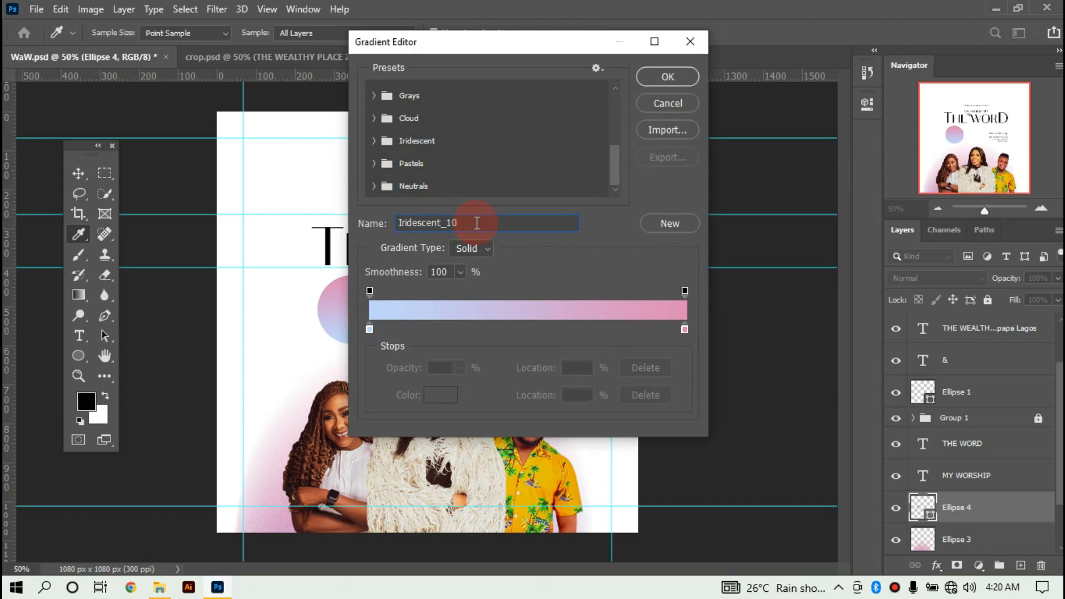
{"action": "key", "text": "Return"}
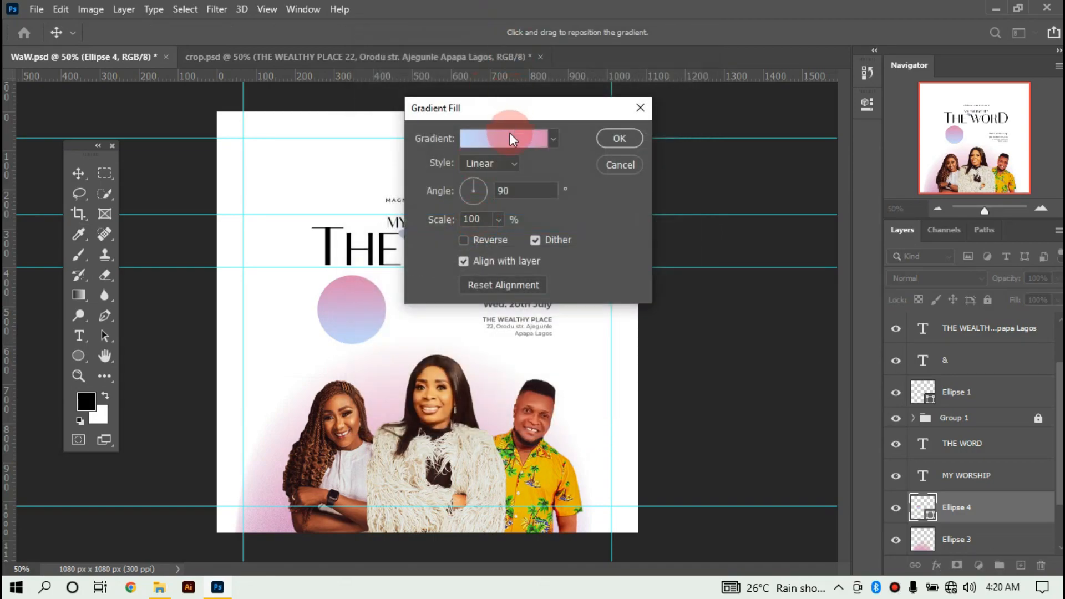
Apply a blue-to-pink Iridescent gradient preset to the circle's fill.
{"action": "left_click_drag", "start_coordinate": [494, 109], "coordinate": [634, 124]}
{"action": "left_click", "coordinate": [637, 156]}
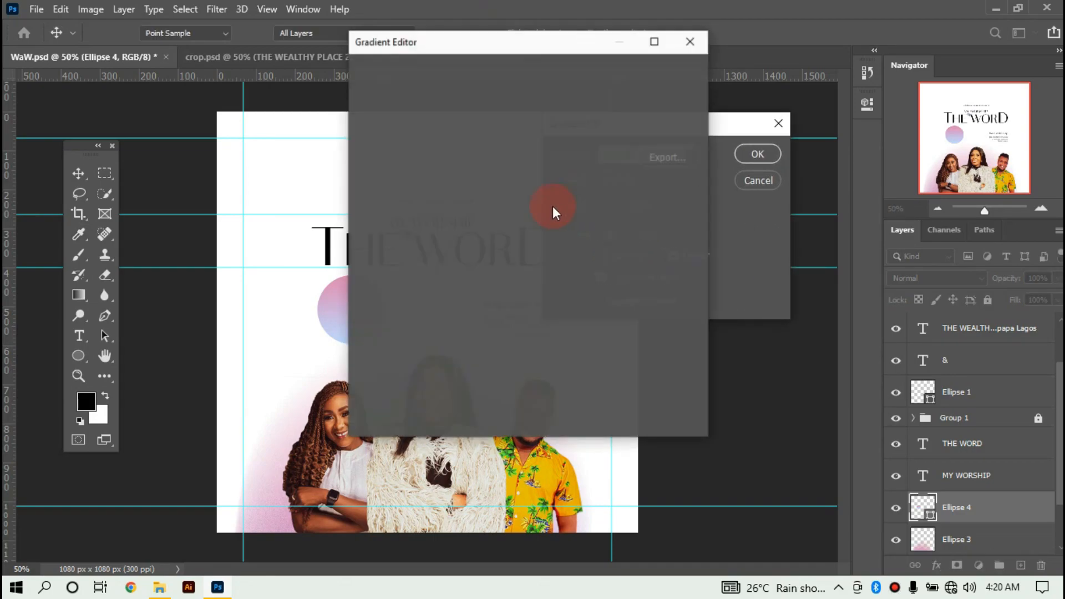
{"action": "scroll", "coordinate": [411, 184], "scroll_direction": "down", "scroll_amount": 6}
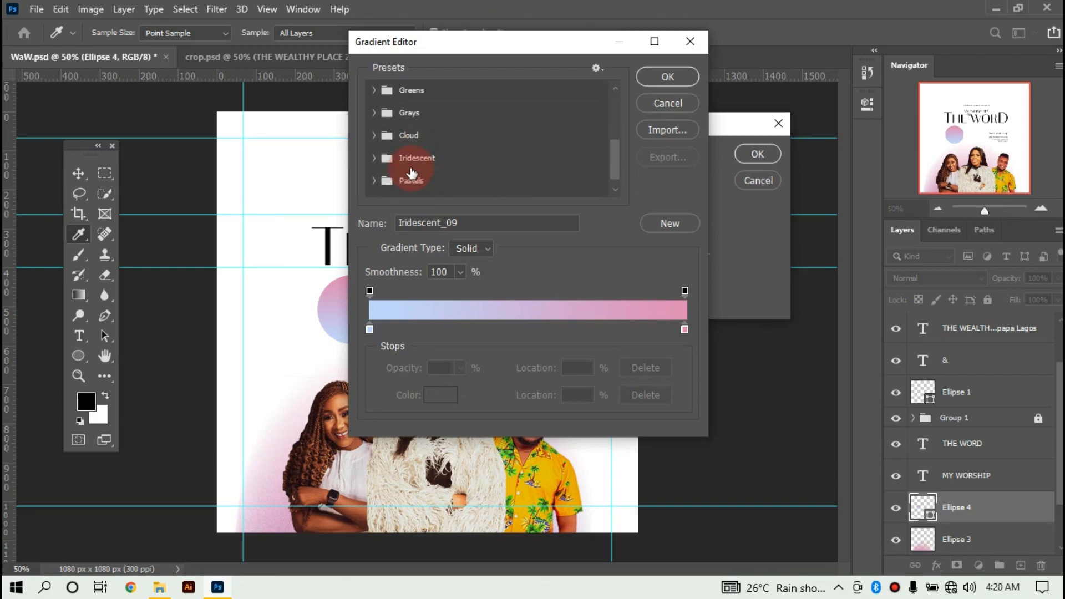
{"action": "left_click", "coordinate": [379, 161]}
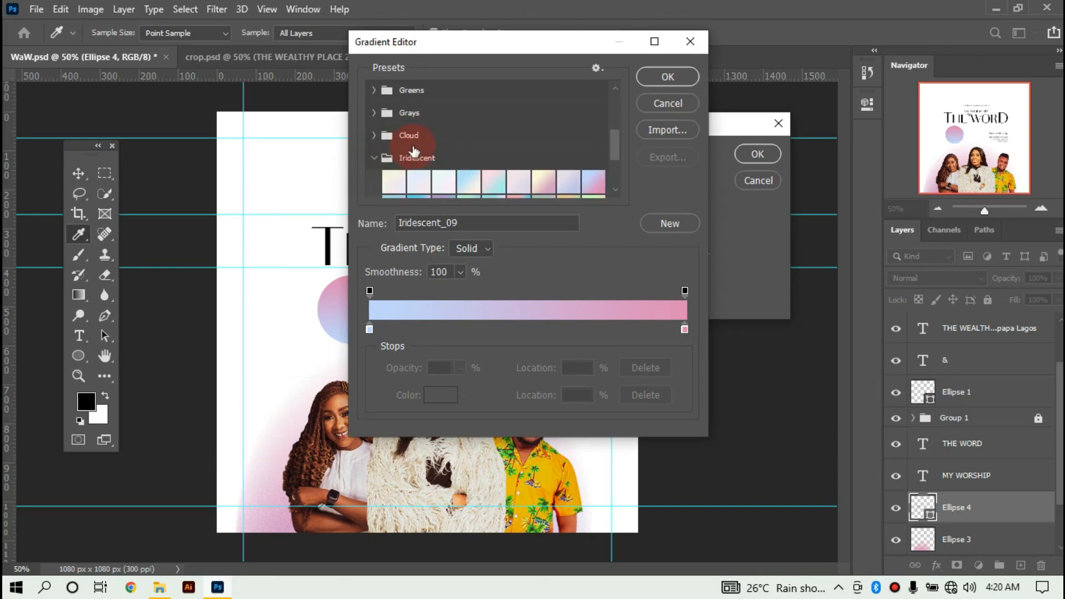
{"action": "scroll", "coordinate": [421, 150], "scroll_direction": "down", "scroll_amount": 3}
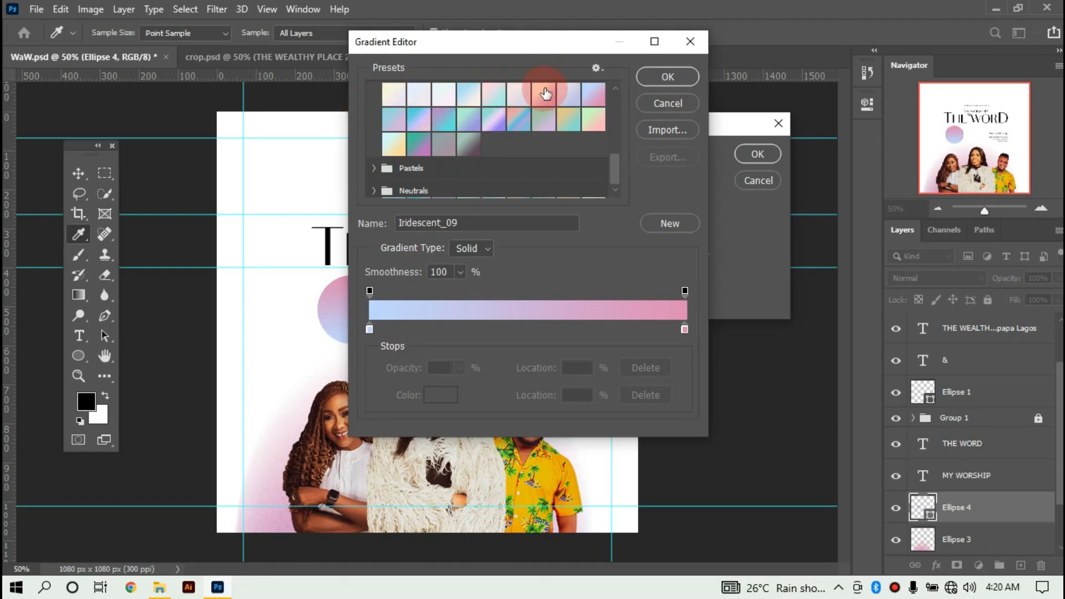
{"action": "left_click", "coordinate": [395, 122]}
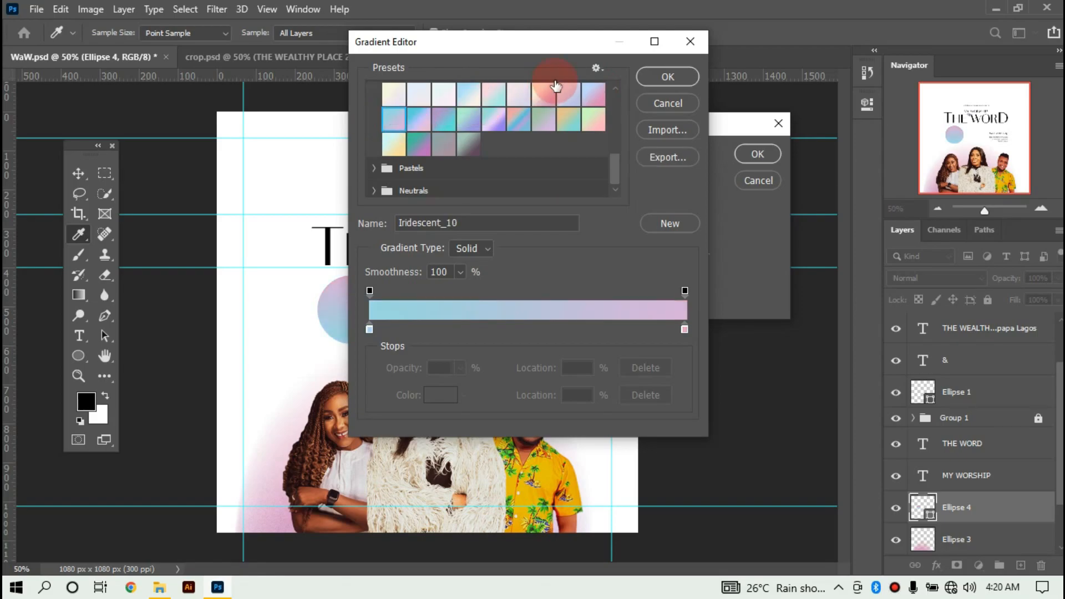
{"action": "left_click", "coordinate": [653, 78]}
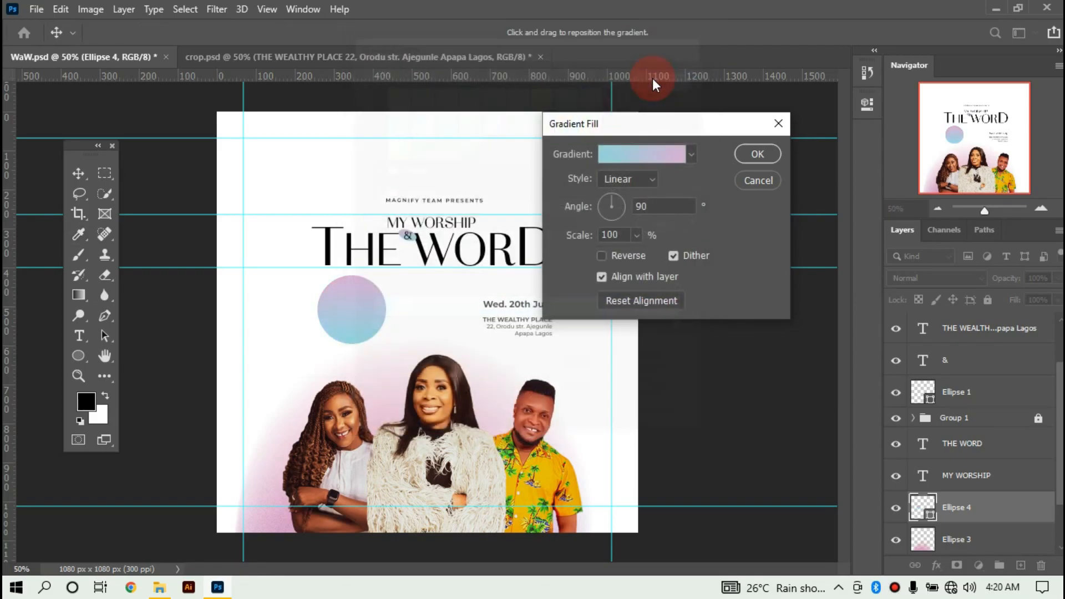
{"action": "left_click", "coordinate": [742, 152]}
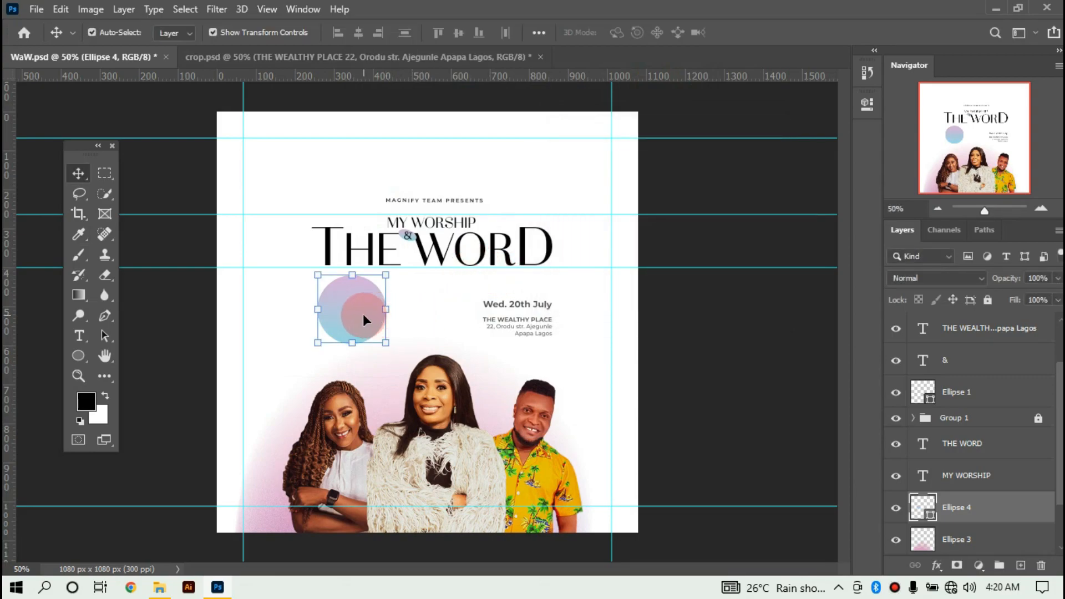
Move the circle left, opposite the date, and scale it down to 75%.
{"action": "left_click_drag", "start_coordinate": [363, 316], "coordinate": [339, 317]}
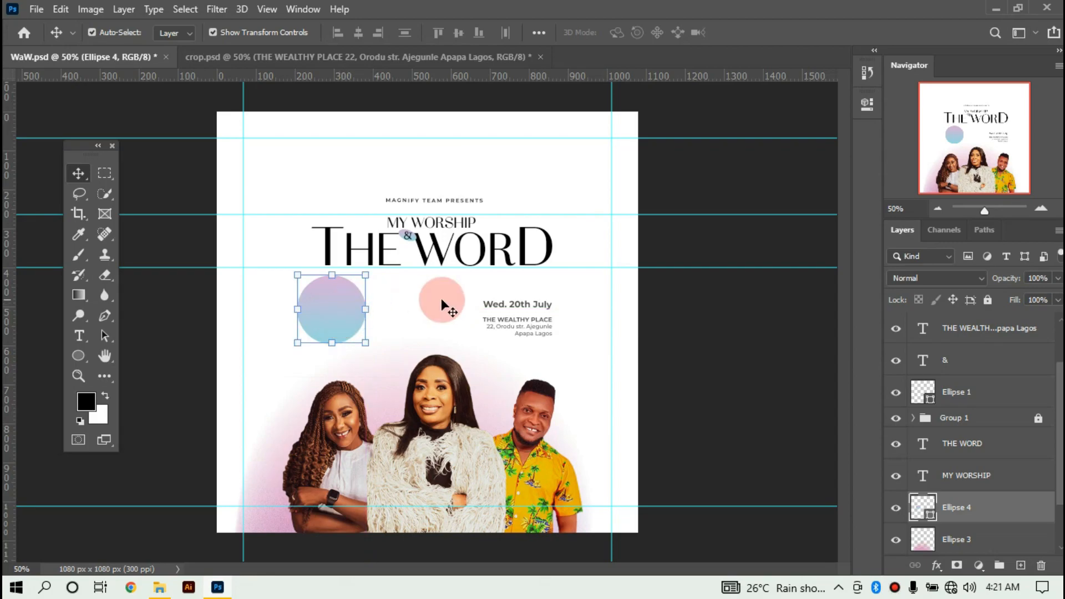
{"action": "left_click_drag", "start_coordinate": [521, 313], "coordinate": [394, 315]}
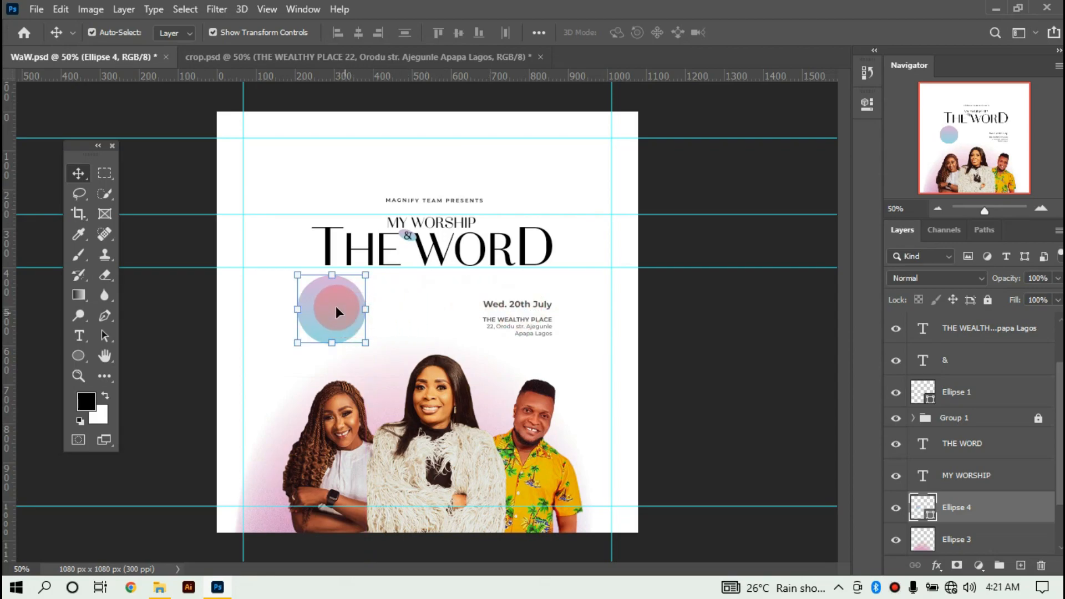
{"action": "left_click_drag", "start_coordinate": [297, 276], "coordinate": [324, 277]}
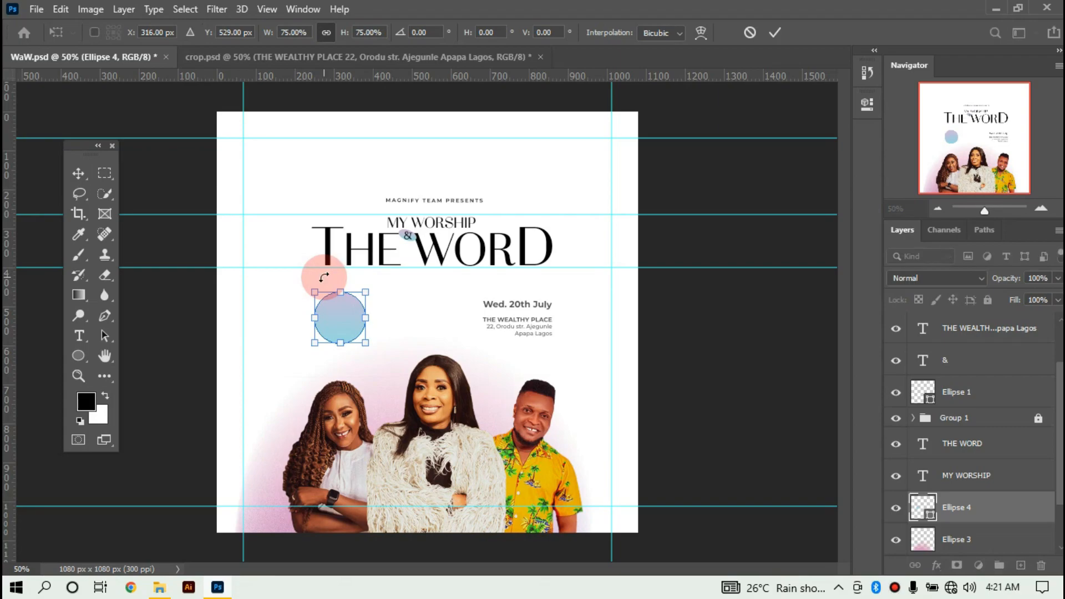
{"action": "key", "text": "Return"}
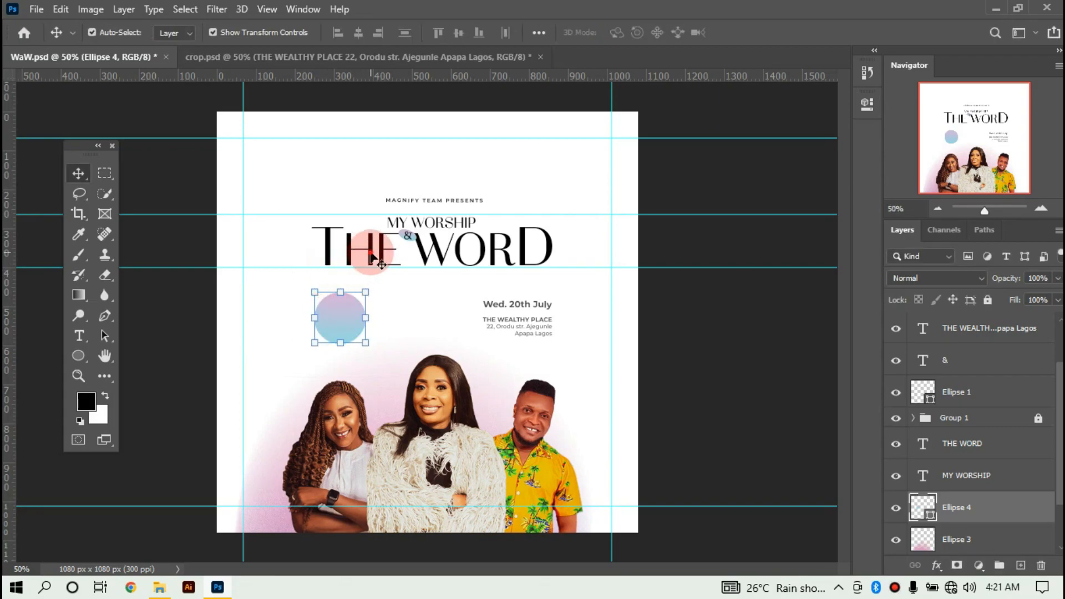
{"action": "left_click", "coordinate": [369, 257]}
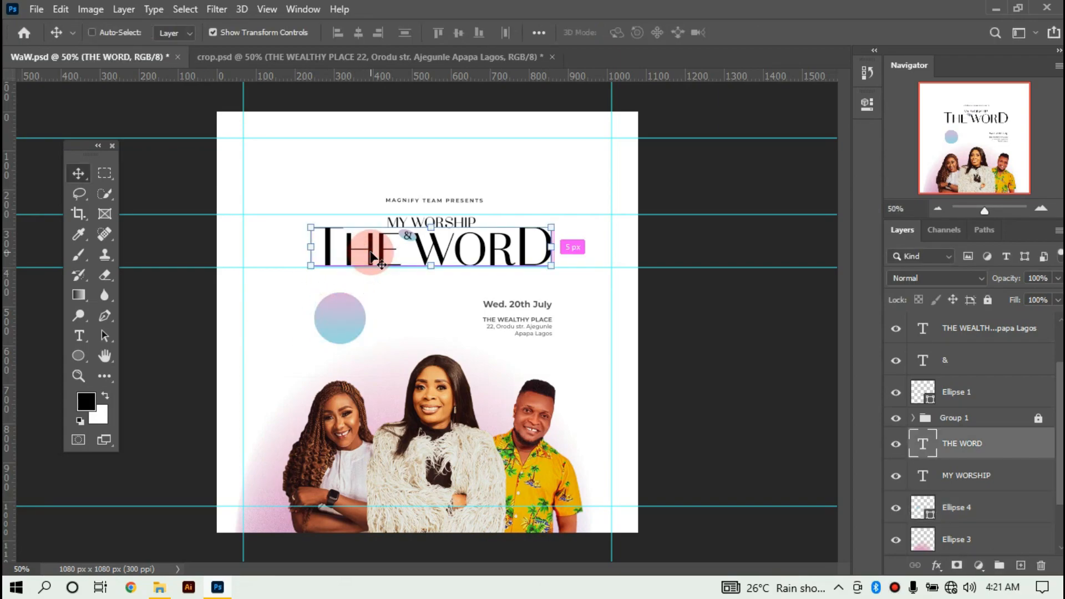
Duplicate the THE WORD title and retype the copy as '6pm'.
{"action": "key", "text": "ctrl+j"}
{"action": "left_click_drag", "start_coordinate": [370, 255], "coordinate": [342, 170]}
{"action": "double_click", "coordinate": [342, 169]}
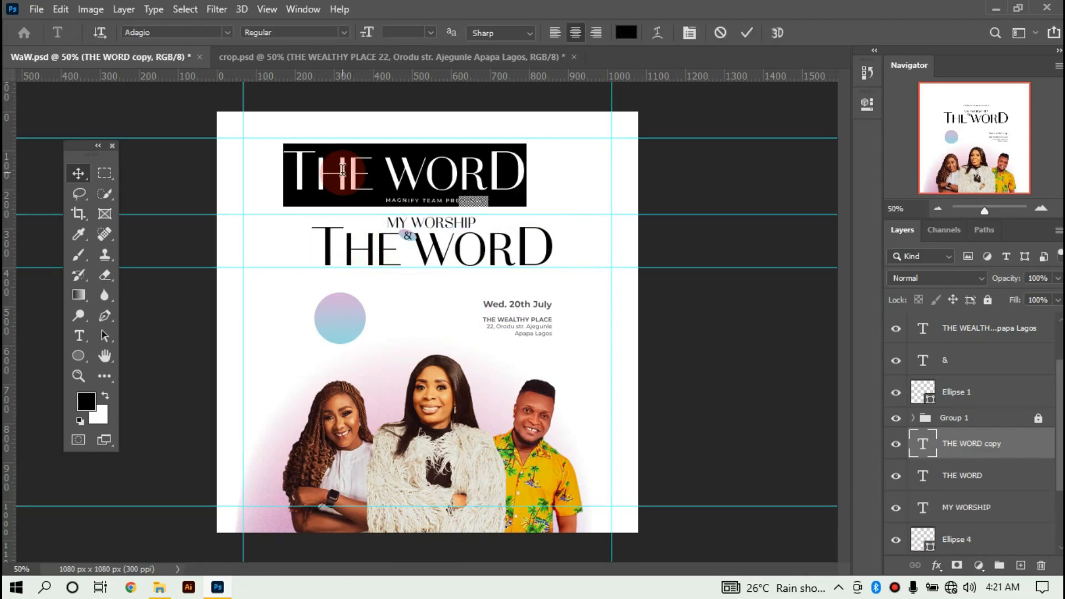
{"action": "type", "text": "6"}
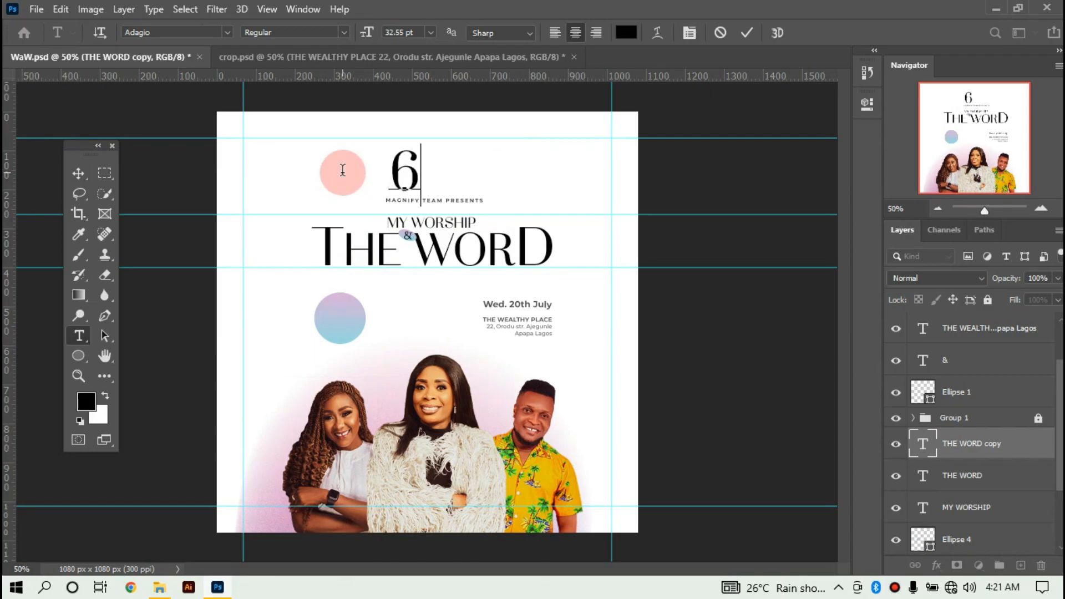
{"action": "type", "text": "pm"}
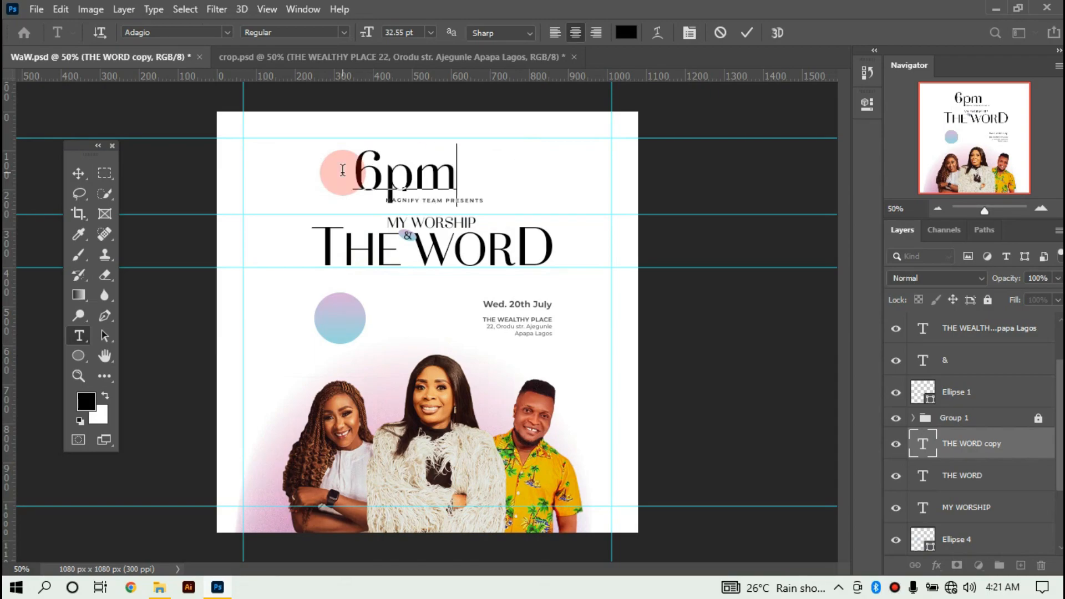
{"action": "key", "text": "ctrl+a"}
Colour the 6pm text white, sampled from the page background.
{"action": "left_click", "coordinate": [626, 32]}
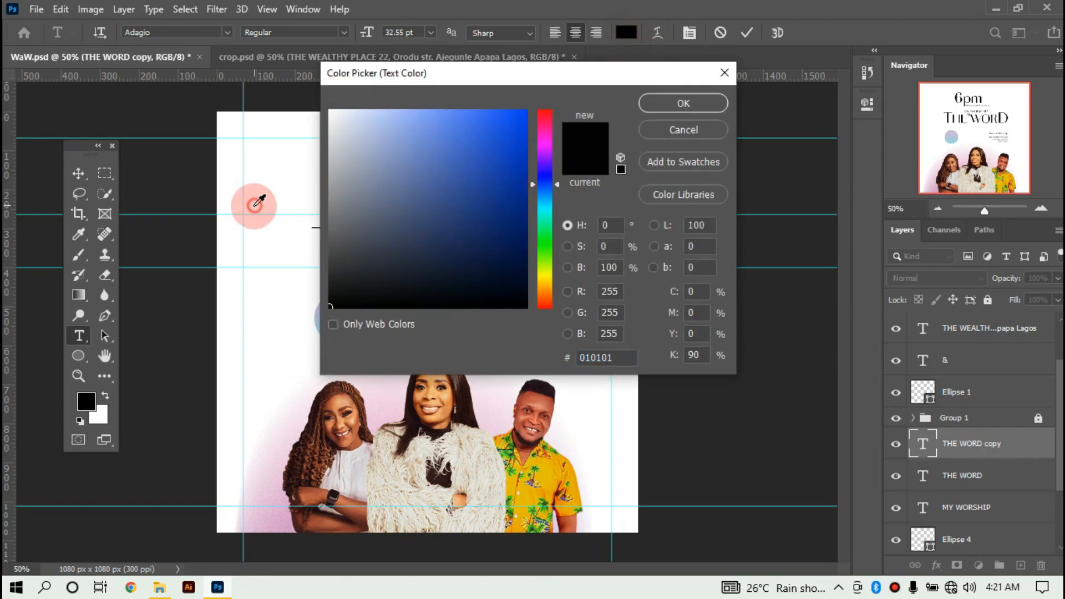
{"action": "left_click", "coordinate": [254, 204]}
{"action": "left_click", "coordinate": [700, 103]}
{"action": "left_click", "coordinate": [748, 34]}
Scale the 6pm text down to about 38% of its size.
{"action": "key", "text": "v"}
{"action": "left_click_drag", "start_coordinate": [456, 150], "coordinate": [343, 319]}
{"action": "left_click", "coordinate": [862, 270]}
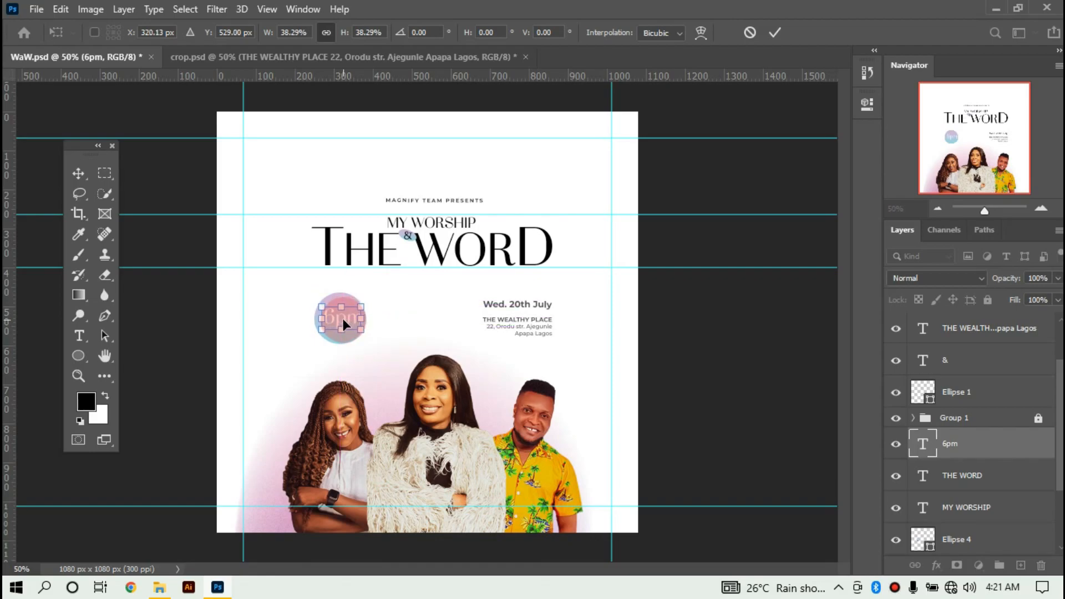
{"action": "key", "text": "Return"}
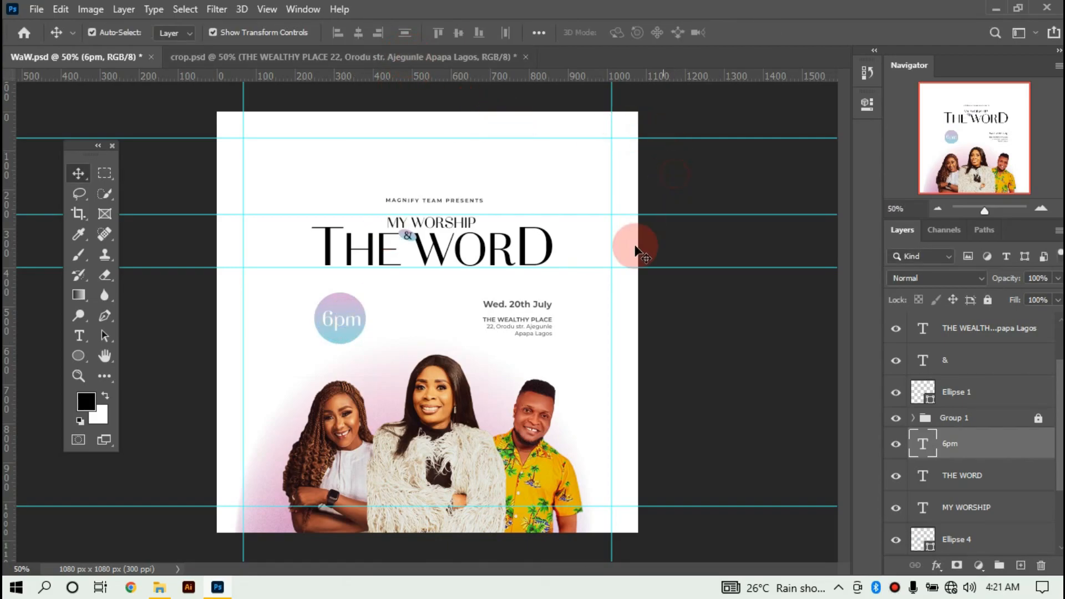
Position the 6pm text inside the gradient circle and nudge it into place.
{"action": "left_click", "coordinate": [687, 364]}
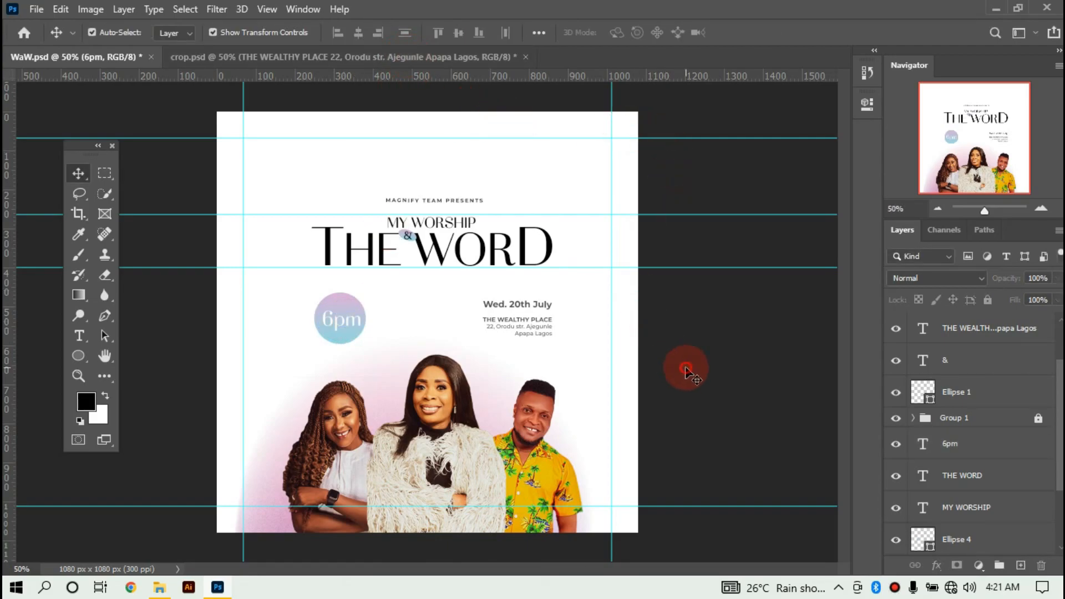
{"action": "left_click", "coordinate": [346, 320]}
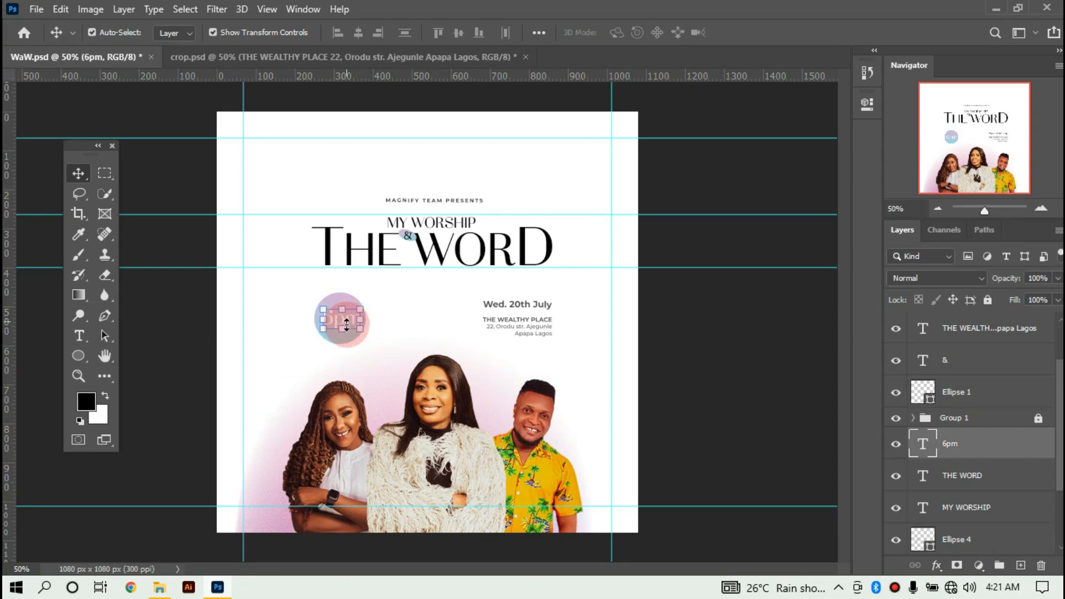
{"action": "left_click", "coordinate": [650, 333]}
{"action": "left_click_drag", "start_coordinate": [584, 345], "coordinate": [331, 309]}
{"action": "left_click", "coordinate": [697, 330]}
{"action": "left_click_drag", "start_coordinate": [543, 307], "coordinate": [531, 164]}
{"action": "left_click_drag", "start_coordinate": [537, 210], "coordinate": [534, 72]}
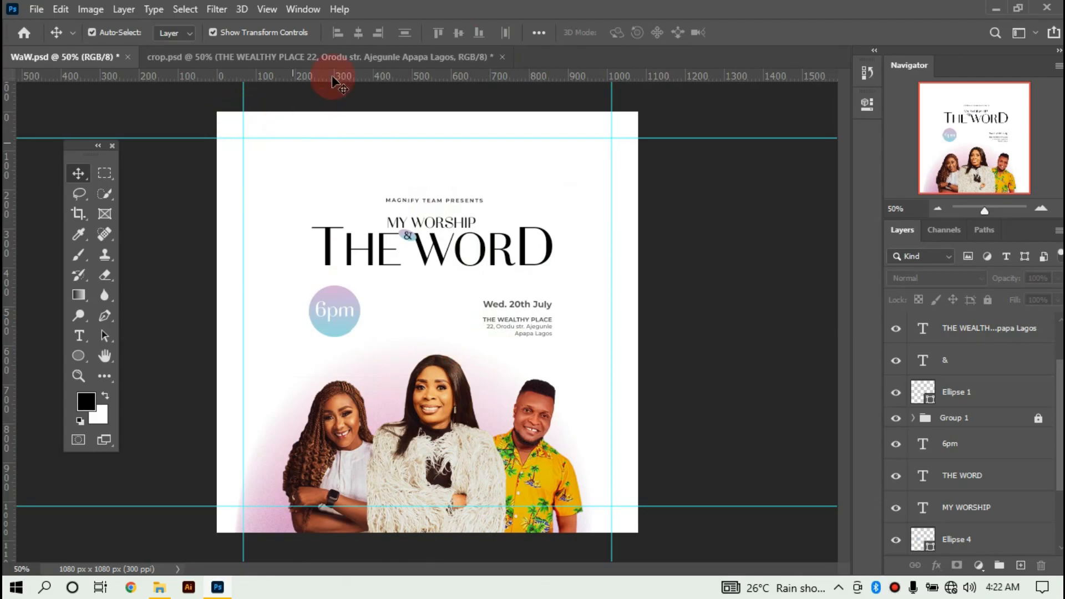
Drag the Pngtree lens flare layer from crop.psd onto the poster canvas.
{"action": "left_click", "coordinate": [343, 57]}
{"action": "left_click", "coordinate": [484, 265]}
{"action": "left_click", "coordinate": [952, 375]}
{"action": "left_click_drag", "start_coordinate": [768, 334], "coordinate": [107, 61]}
{"action": "left_click_drag", "start_coordinate": [450, 226], "coordinate": [659, 236]}
Duplicate the lens flare, shift the original glow slightly down, and lock it.
{"action": "key", "text": "ctrl+j"}
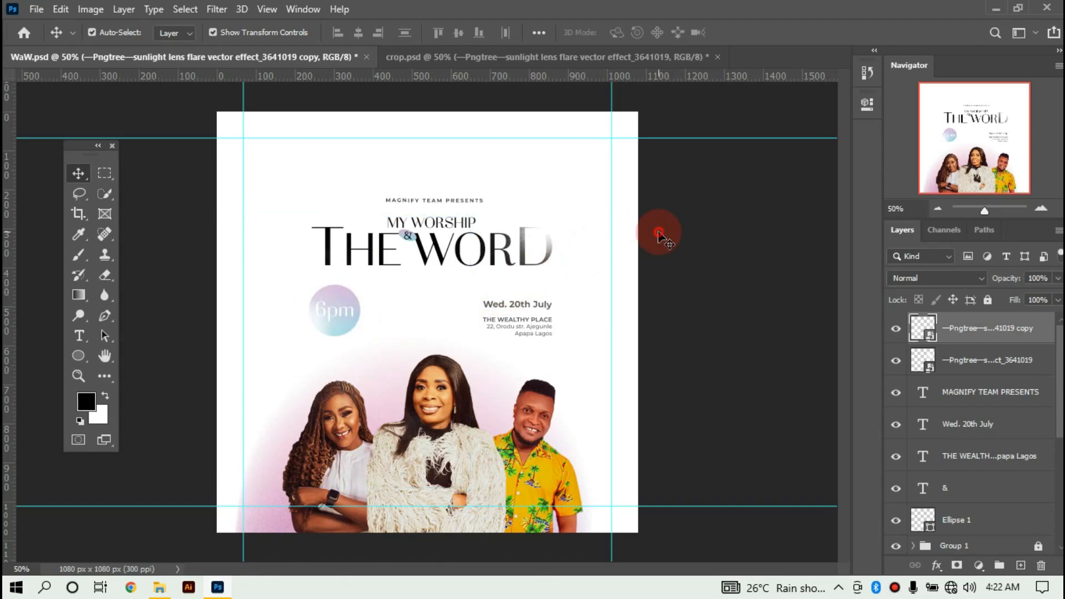
{"action": "left_click", "coordinate": [659, 236]}
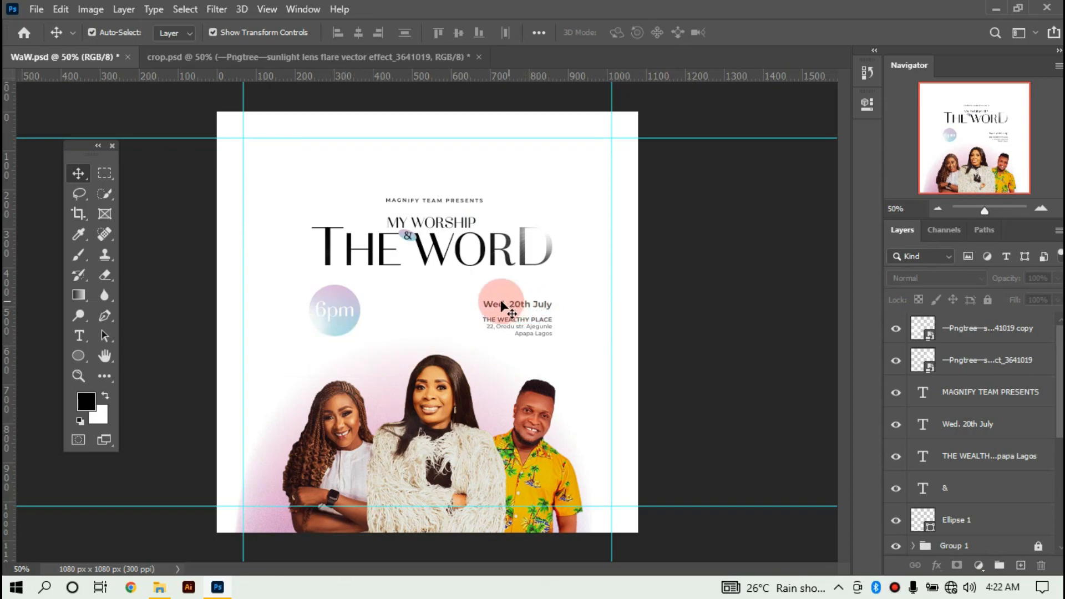
{"action": "left_click_drag", "start_coordinate": [473, 291], "coordinate": [532, 321]}
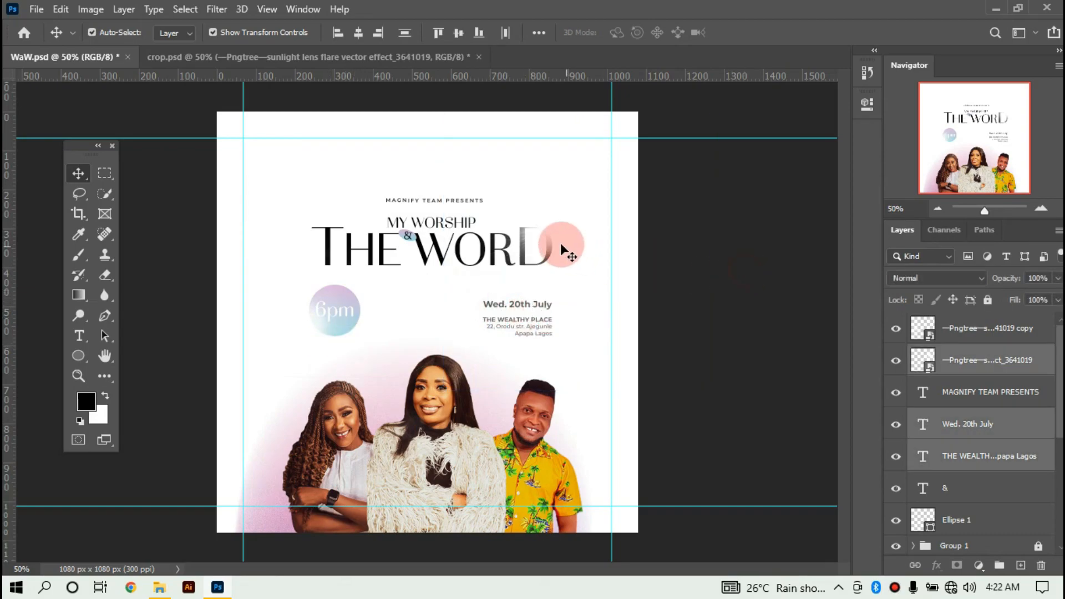
{"action": "left_click", "coordinate": [554, 228]}
{"action": "left_click_drag", "start_coordinate": [557, 219], "coordinate": [552, 230]}
{"action": "left_click", "coordinate": [923, 230]}
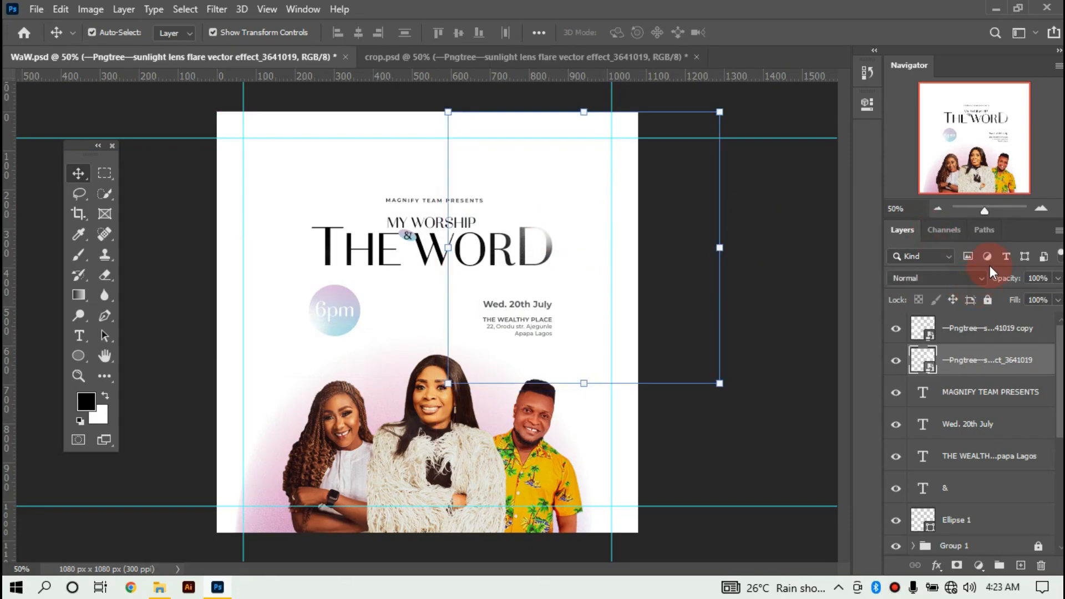
{"action": "left_click", "coordinate": [988, 300]}
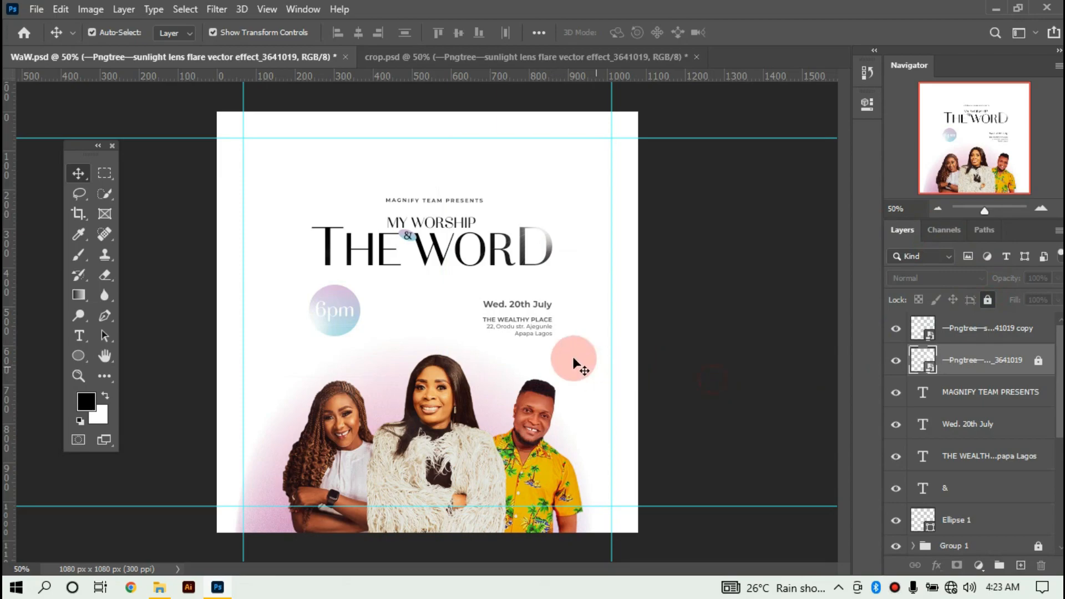
Move the flare copy's glow to the title's left end and lock that layer.
{"action": "left_click", "coordinate": [500, 305]}
{"action": "left_click_drag", "start_coordinate": [471, 298], "coordinate": [544, 320]}
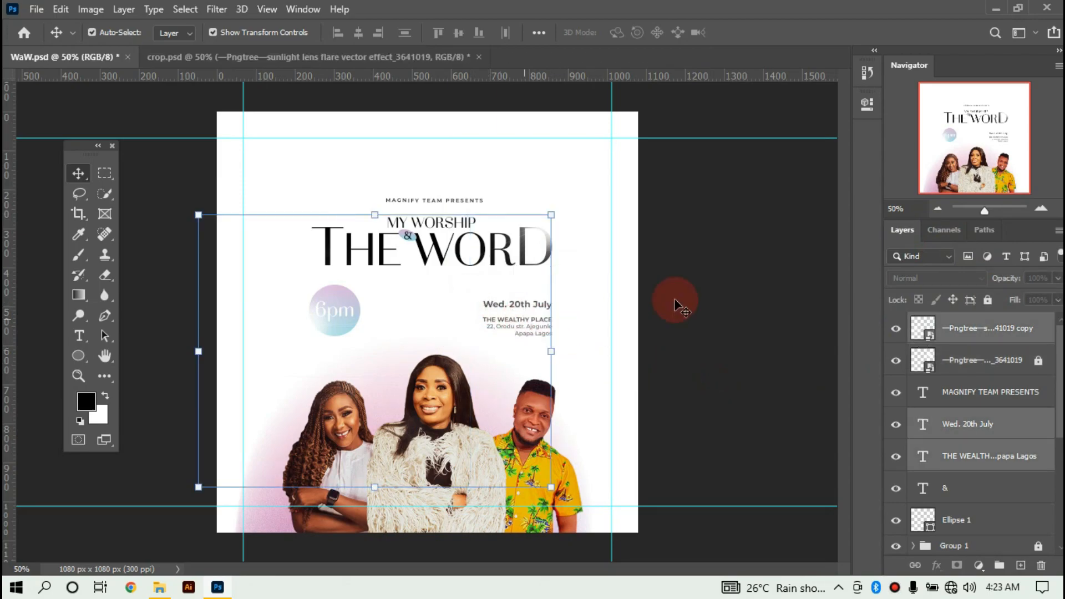
{"action": "left_click", "coordinate": [674, 303]}
{"action": "left_click_drag", "start_coordinate": [237, 321], "coordinate": [301, 280]}
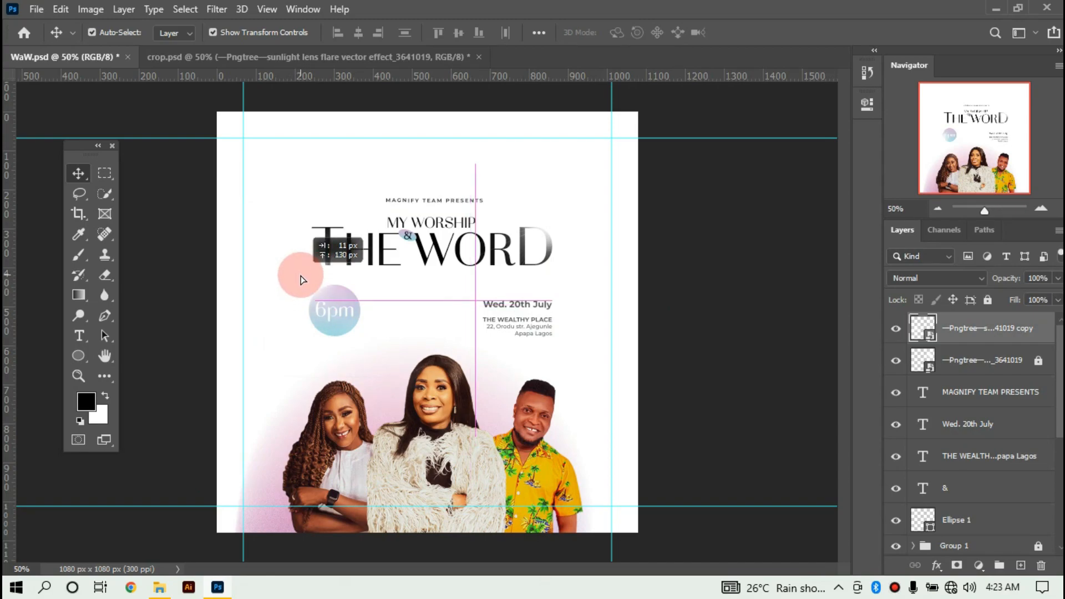
{"action": "left_click", "coordinate": [989, 299]}
{"action": "left_click", "coordinate": [733, 378]}
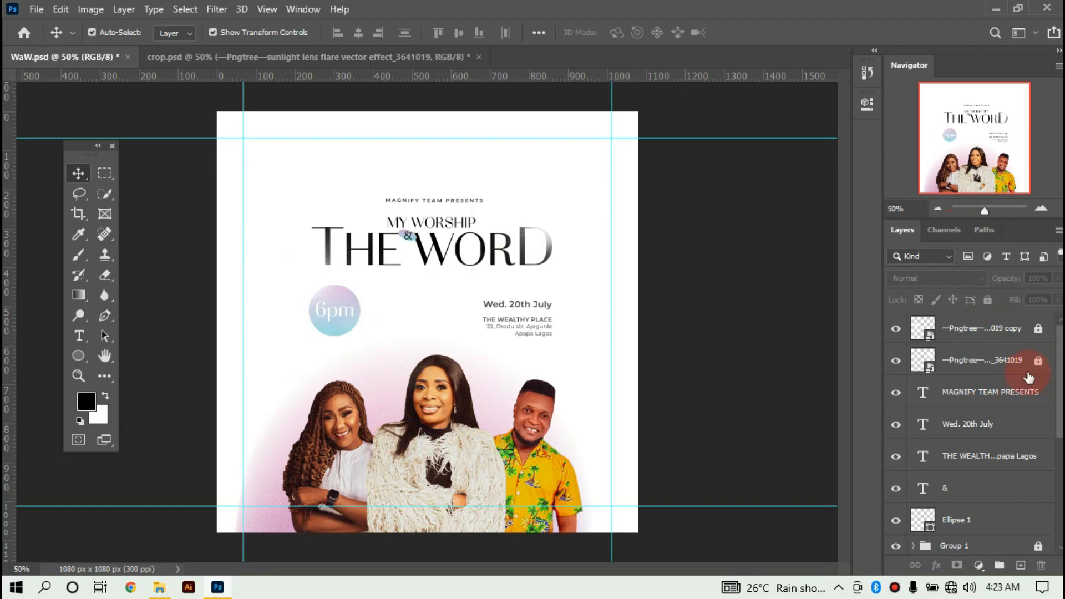
Choose the Rectangle Tool with a solid white fill.
{"action": "left_click", "coordinate": [84, 356]}
{"action": "left_click", "coordinate": [183, 386]}
{"action": "left_click", "coordinate": [184, 33]}
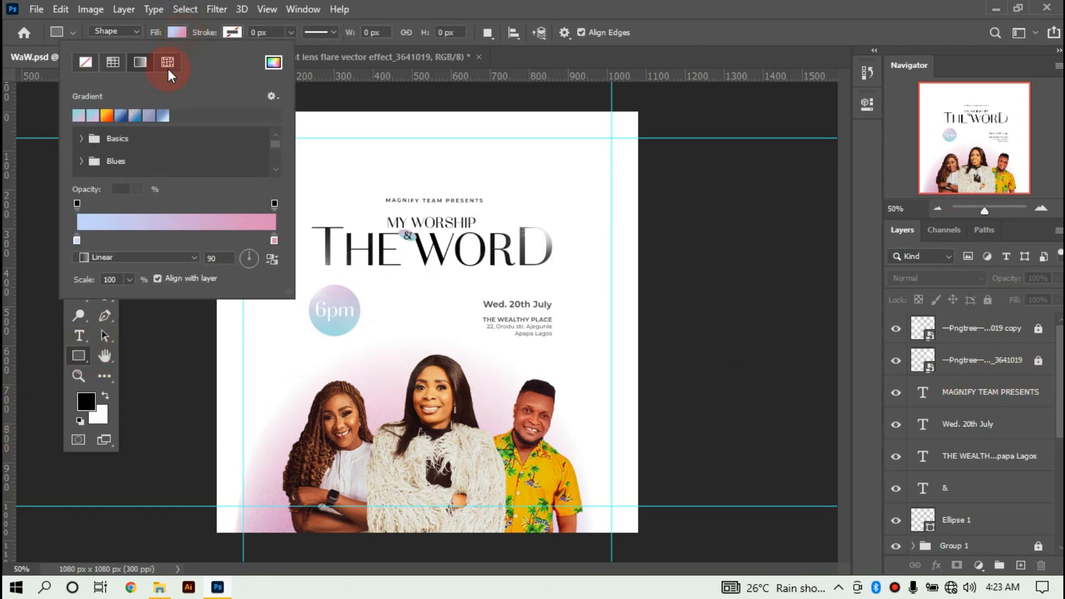
{"action": "left_click", "coordinate": [115, 67]}
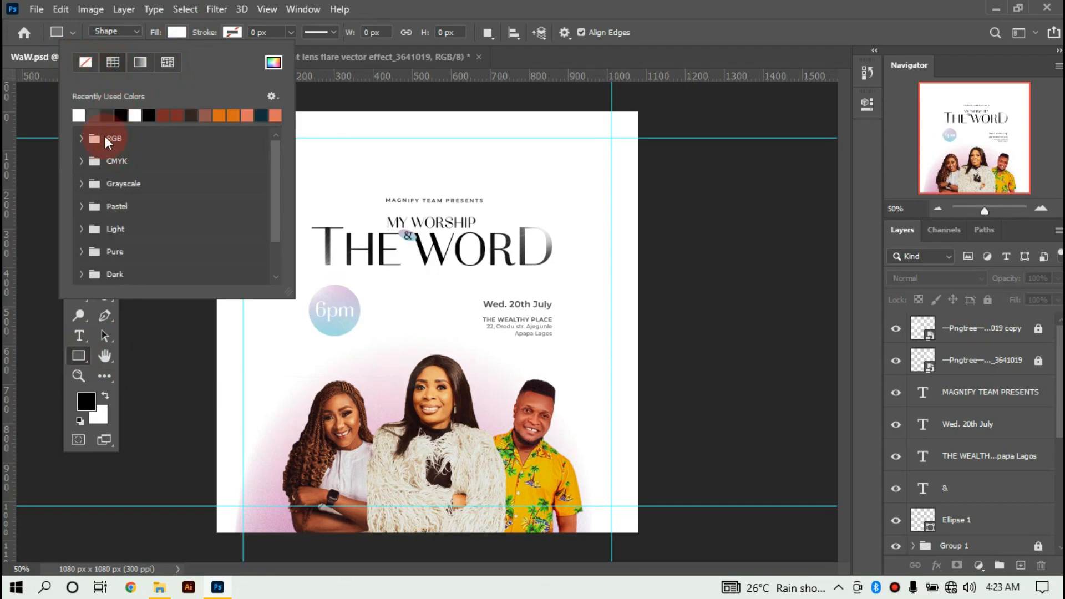
{"action": "left_click", "coordinate": [395, 11]}
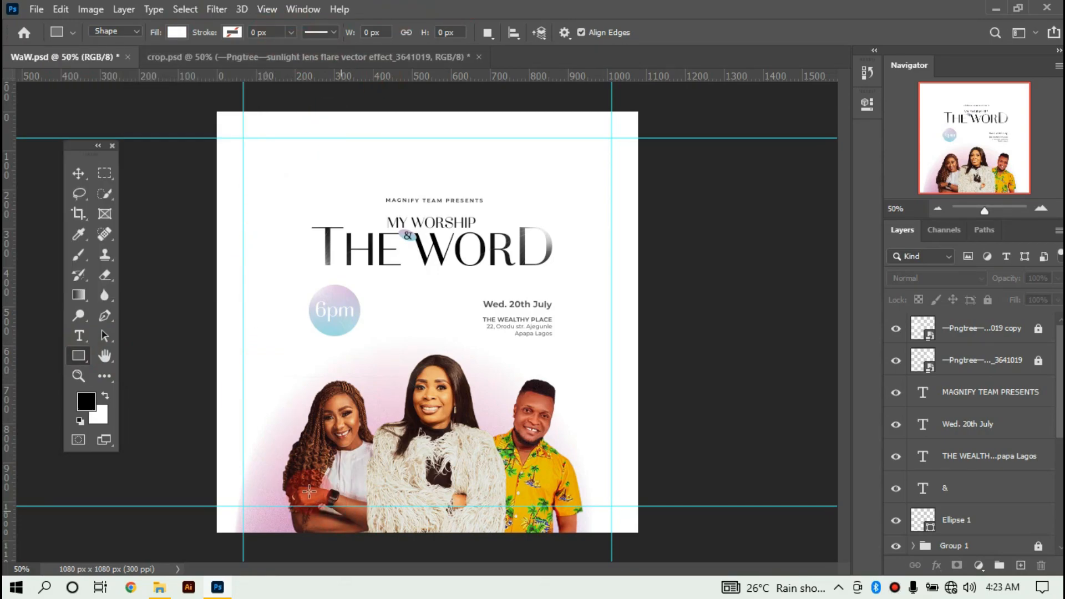
Draw a white 798 × 76 px bar across the lower portraits, above the flare layers.
{"action": "left_click", "coordinate": [990, 328]}
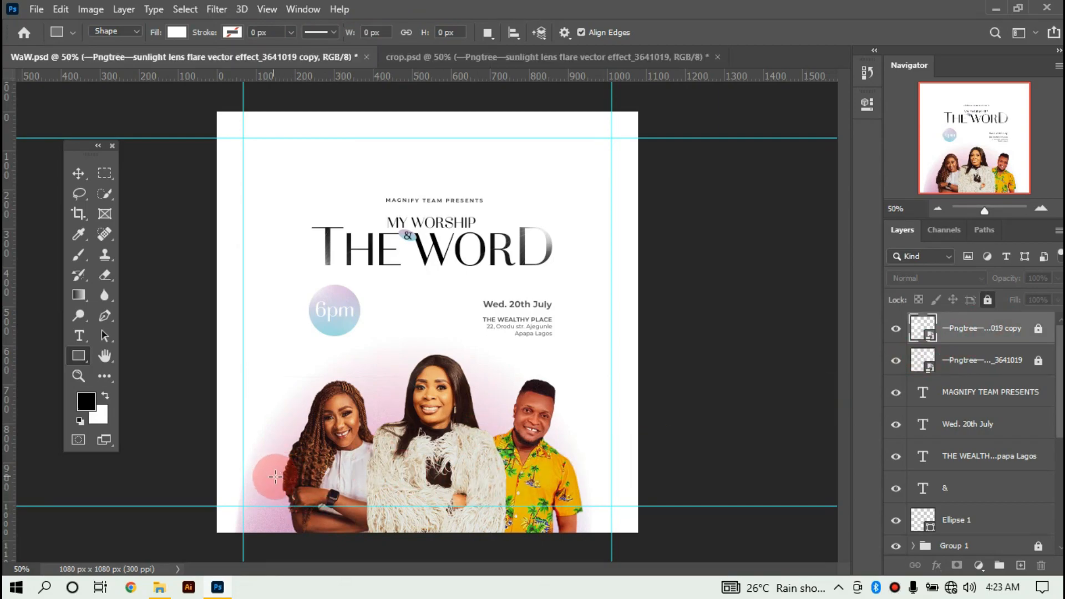
{"action": "left_click_drag", "start_coordinate": [276, 476], "coordinate": [586, 505]}
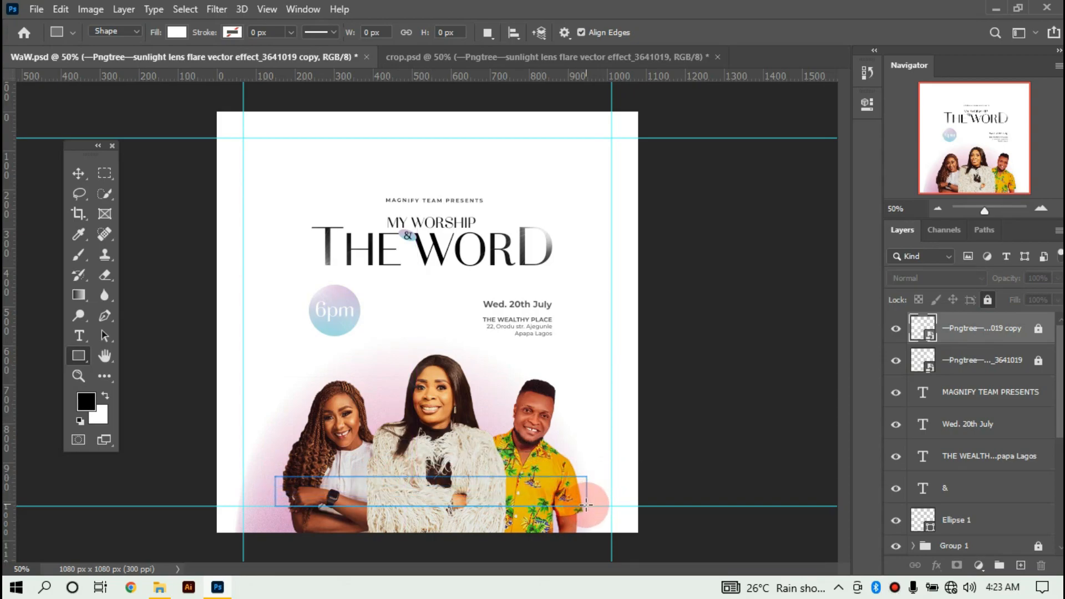
{"action": "left_click", "coordinate": [766, 182]}
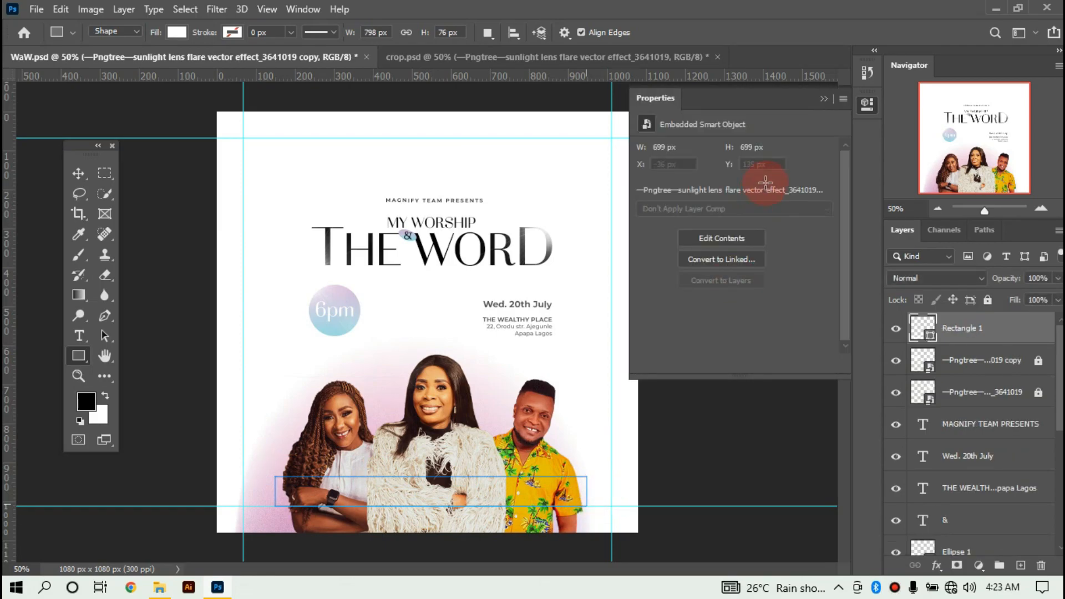
{"action": "left_click", "coordinate": [825, 99]}
{"action": "left_click", "coordinate": [35, 199]}
{"action": "left_click", "coordinate": [79, 174]}
{"action": "left_click", "coordinate": [609, 341]}
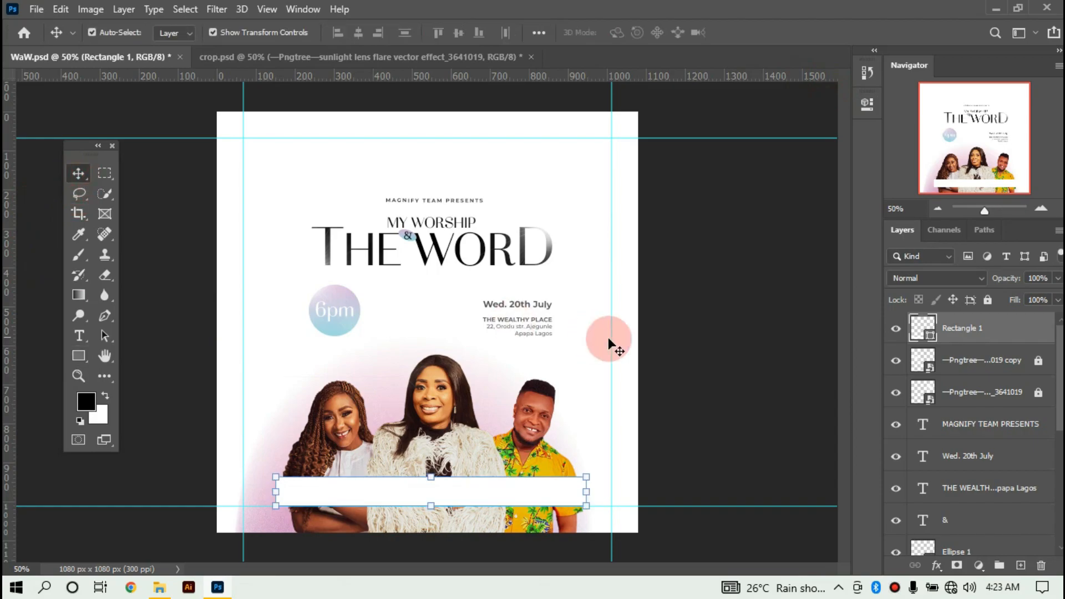
{"action": "left_click", "coordinate": [671, 347]}
{"action": "left_click", "coordinate": [602, 366]}
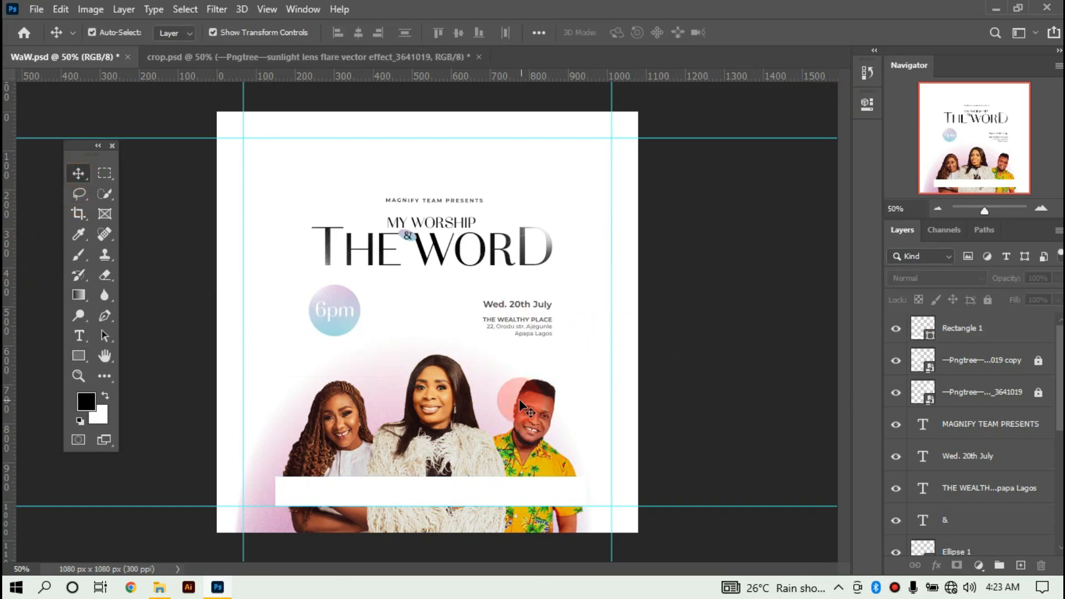
Duplicate THE WORD, move the copy to the top of the layer stack, and place it on the white bar.
{"action": "left_click", "coordinate": [464, 256]}
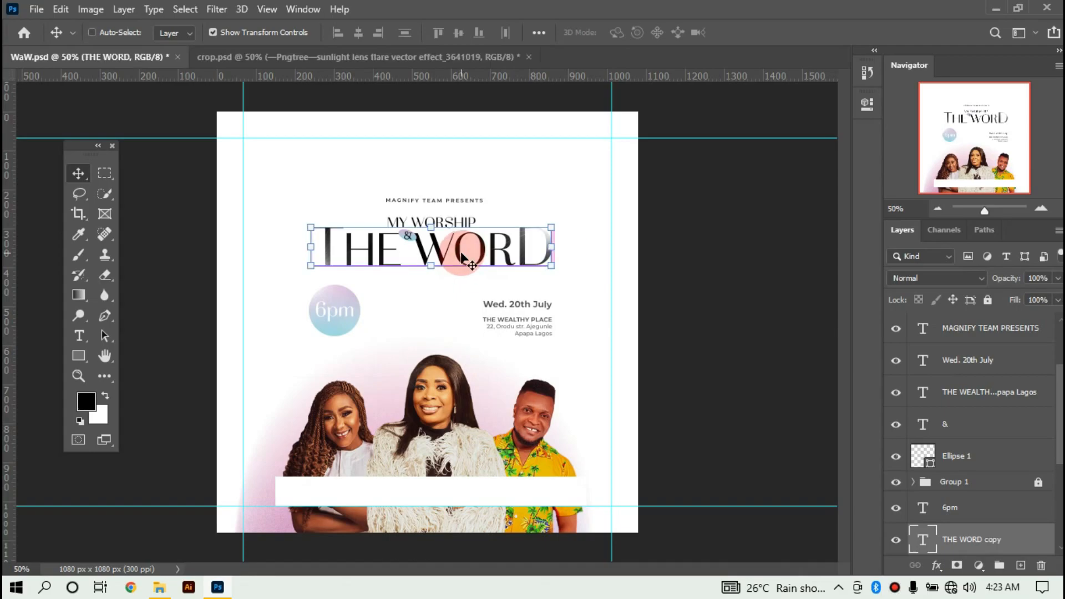
{"action": "key", "text": "ctrl+j"}
{"action": "scroll", "coordinate": [1017, 532], "scroll_direction": "down", "scroll_amount": 1}
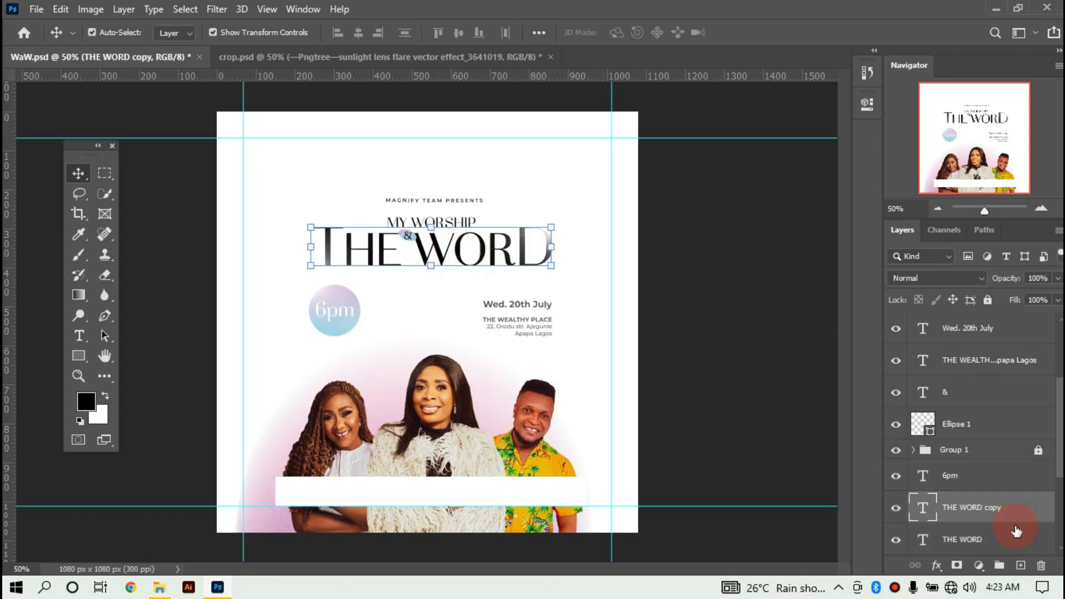
{"action": "left_click_drag", "start_coordinate": [1011, 451], "coordinate": [1014, 331]}
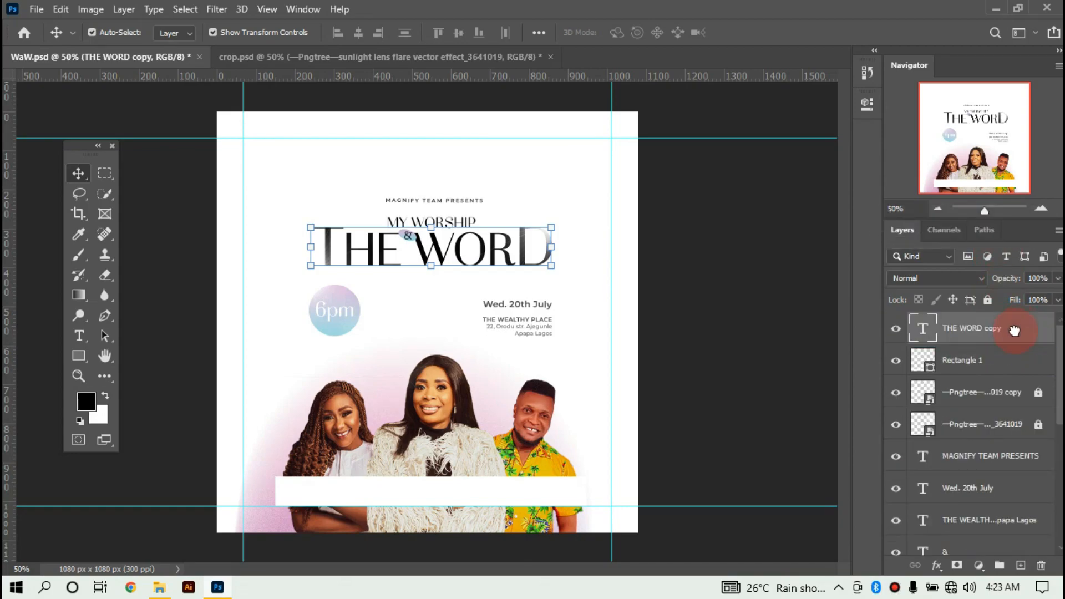
{"action": "left_click_drag", "start_coordinate": [379, 260], "coordinate": [401, 490]}
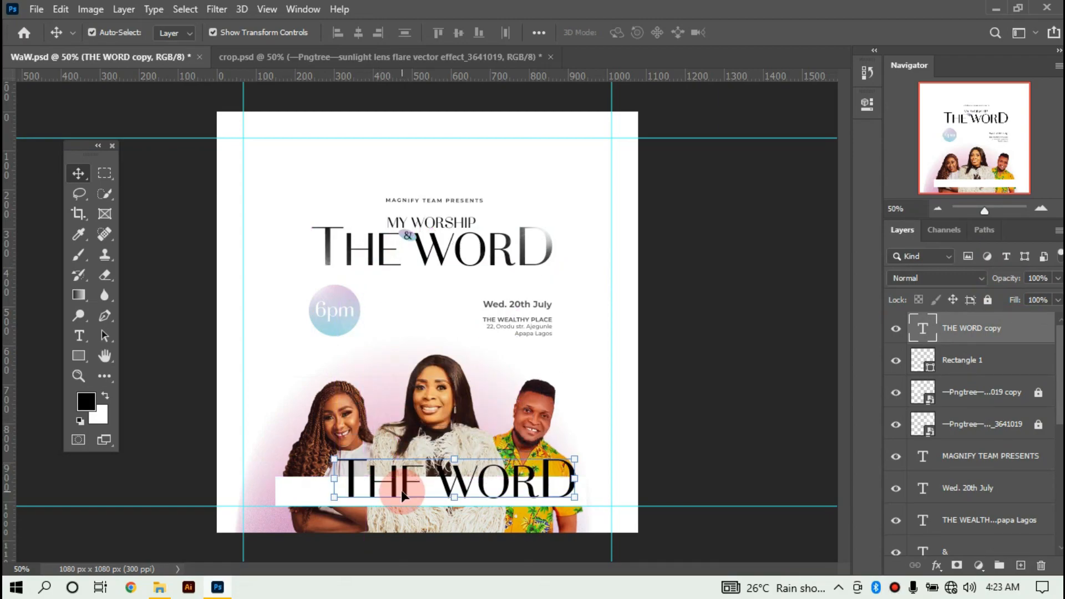
{"action": "key", "text": "ctrl+plus"}
{"action": "key", "text": "ctrl+plus"}
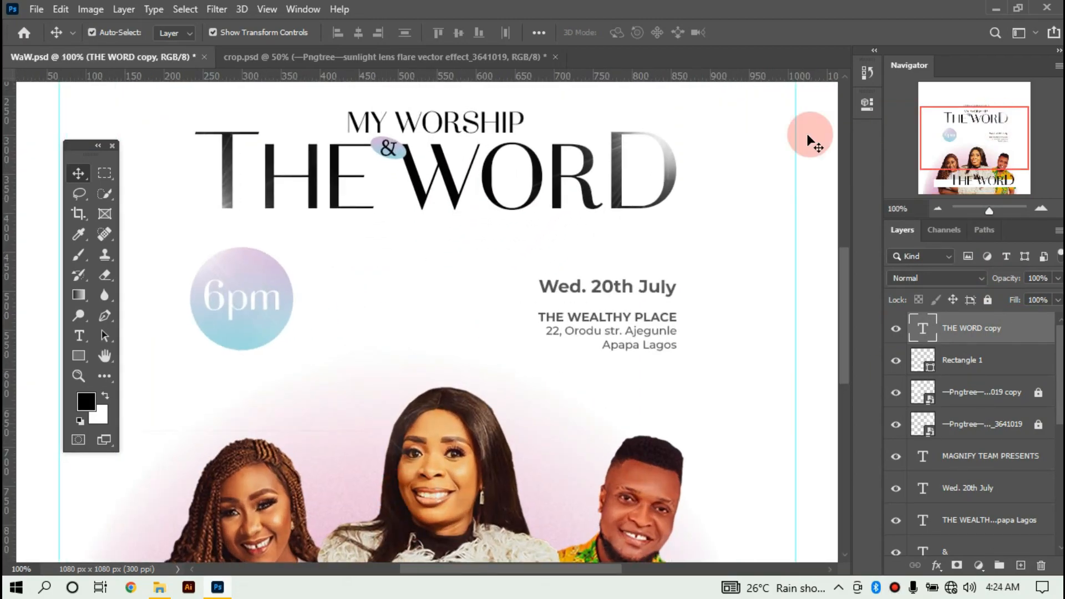
{"action": "left_click_drag", "start_coordinate": [843, 292], "coordinate": [850, 382]}
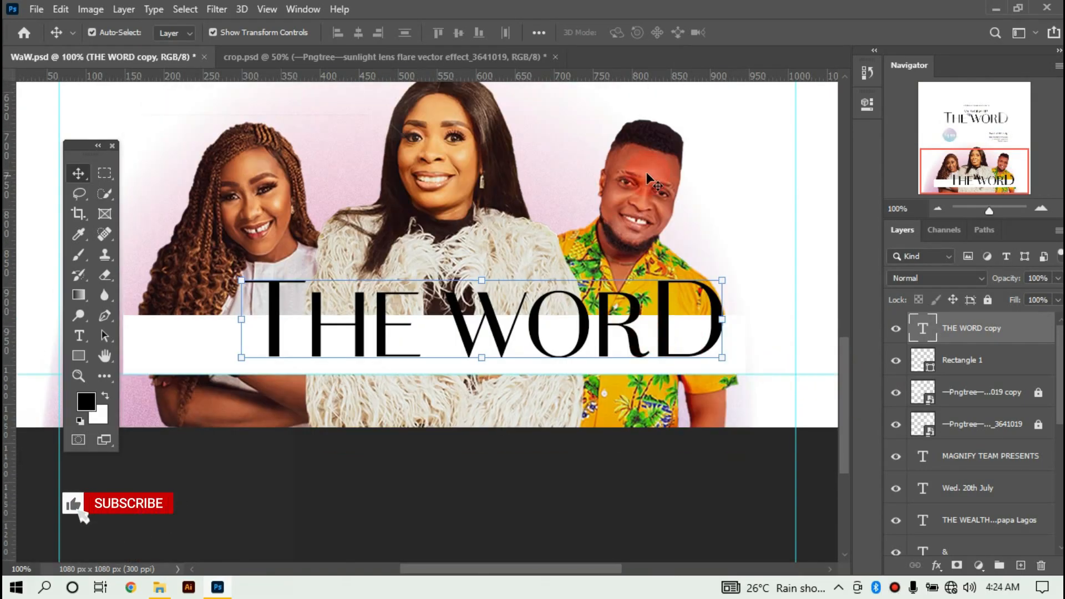
Select the left portrait layer, then collapse and lock the portrait group Group 1.
{"action": "left_click", "coordinate": [235, 194]}
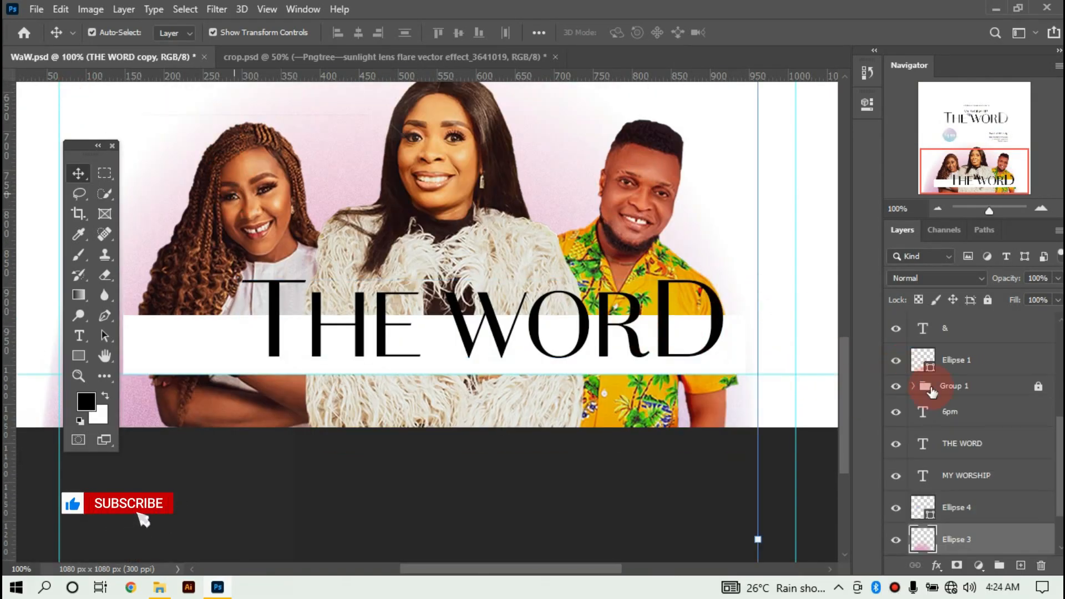
{"action": "scroll", "coordinate": [991, 463], "scroll_direction": "down", "scroll_amount": 2}
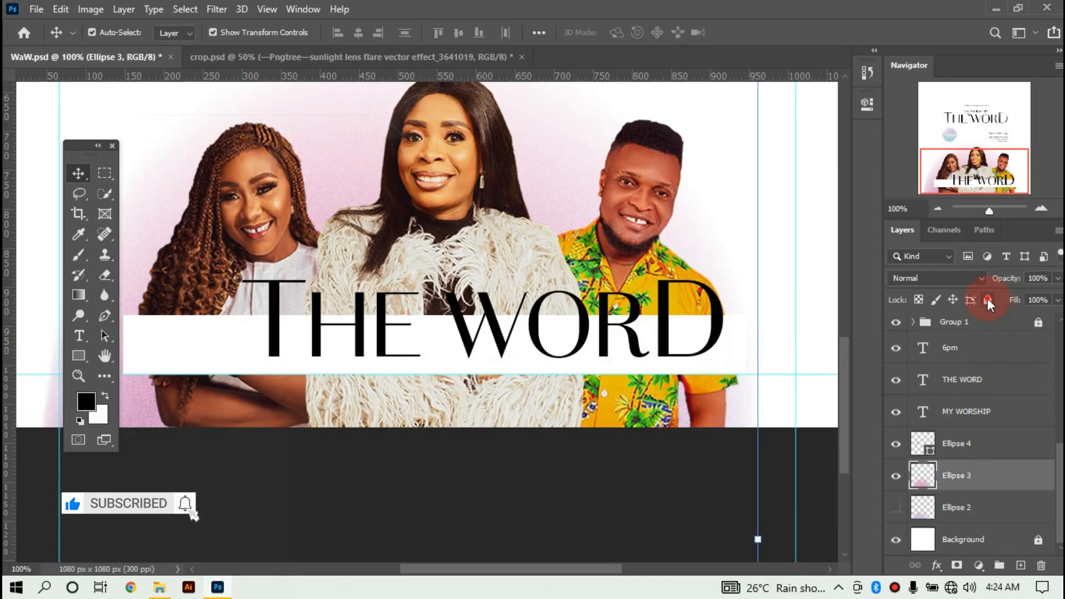
{"action": "scroll", "coordinate": [988, 410], "scroll_direction": "up", "scroll_amount": 3}
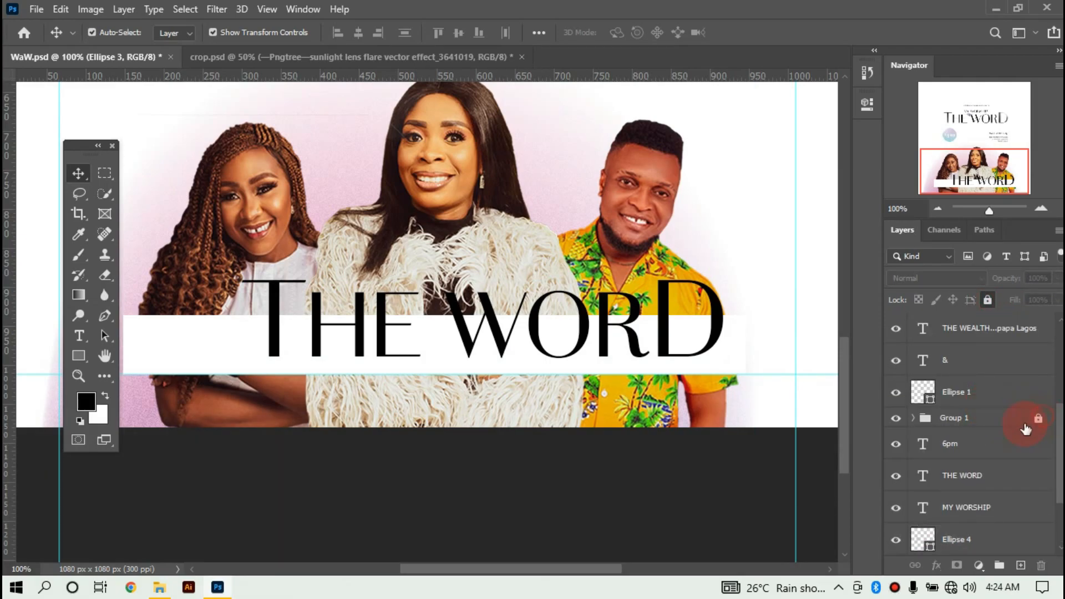
{"action": "left_click", "coordinate": [226, 236]}
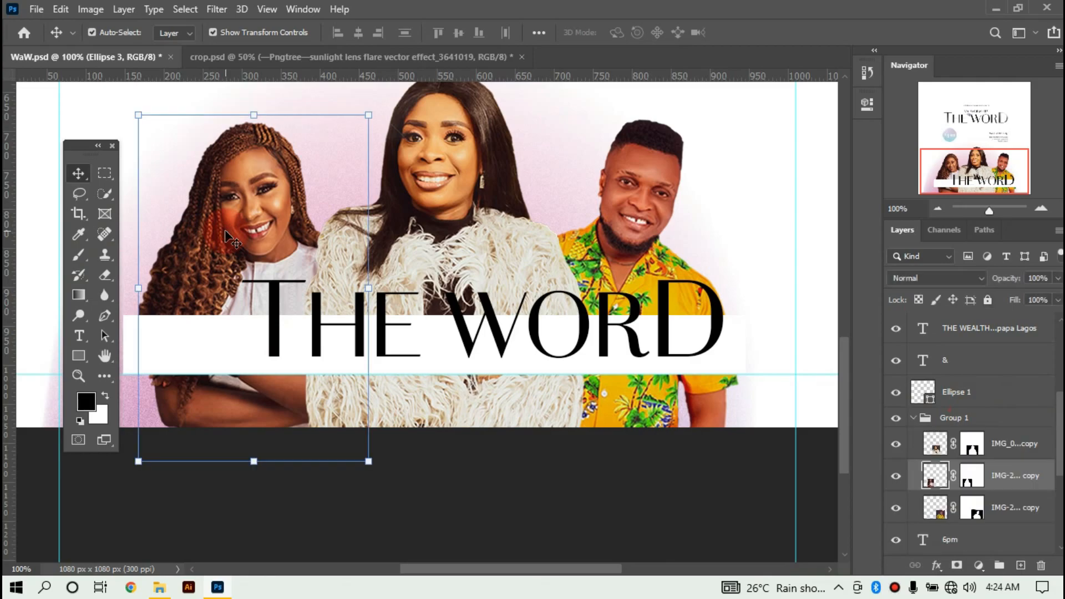
{"action": "key", "text": "e"}
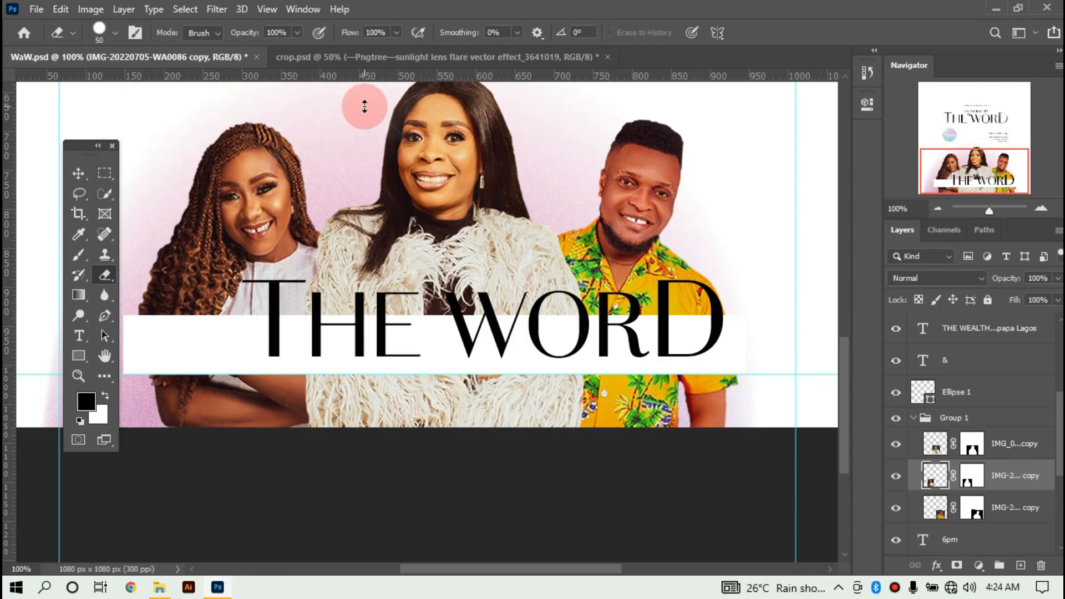
{"action": "key", "text": "v"}
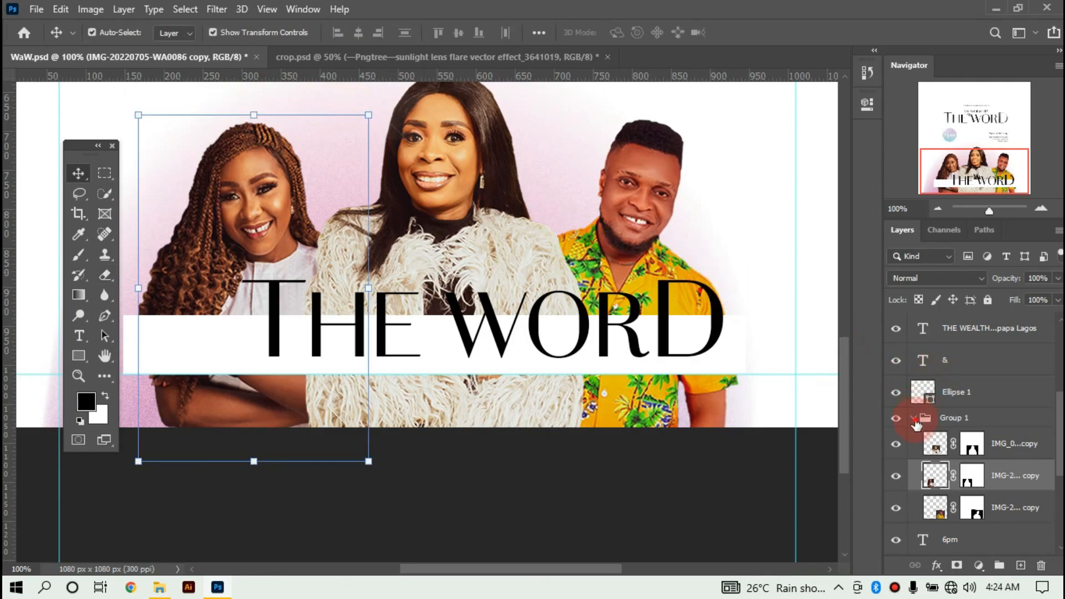
{"action": "left_click", "coordinate": [918, 423]}
{"action": "left_click", "coordinate": [913, 418]}
{"action": "left_click", "coordinate": [988, 300]}
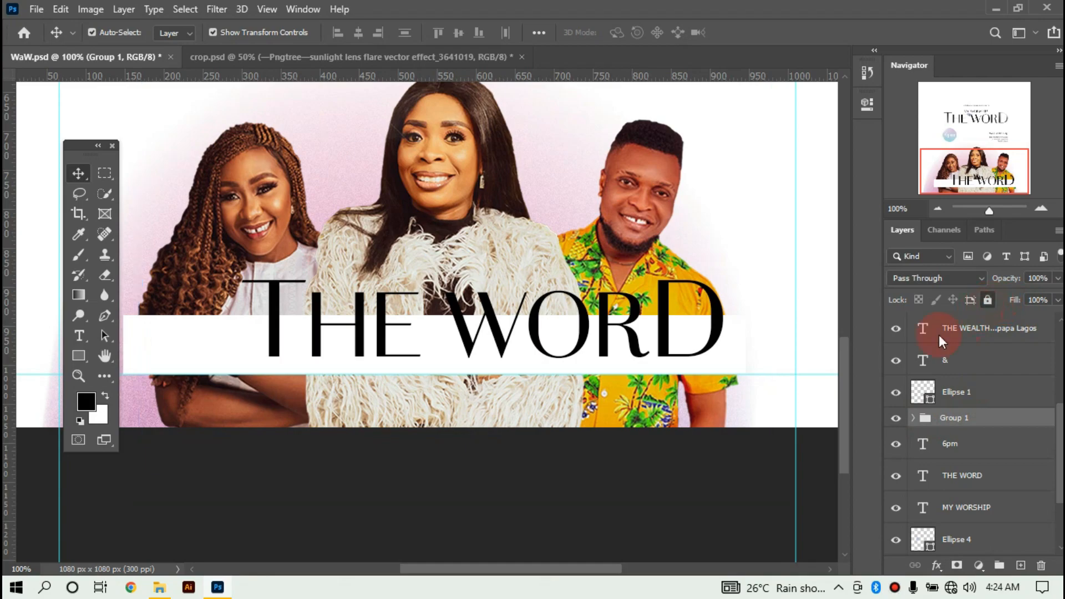
{"action": "left_click", "coordinate": [276, 322]}
Retype the title copy as the centre person's name at 6 pt.
{"action": "double_click", "coordinate": [276, 314]}
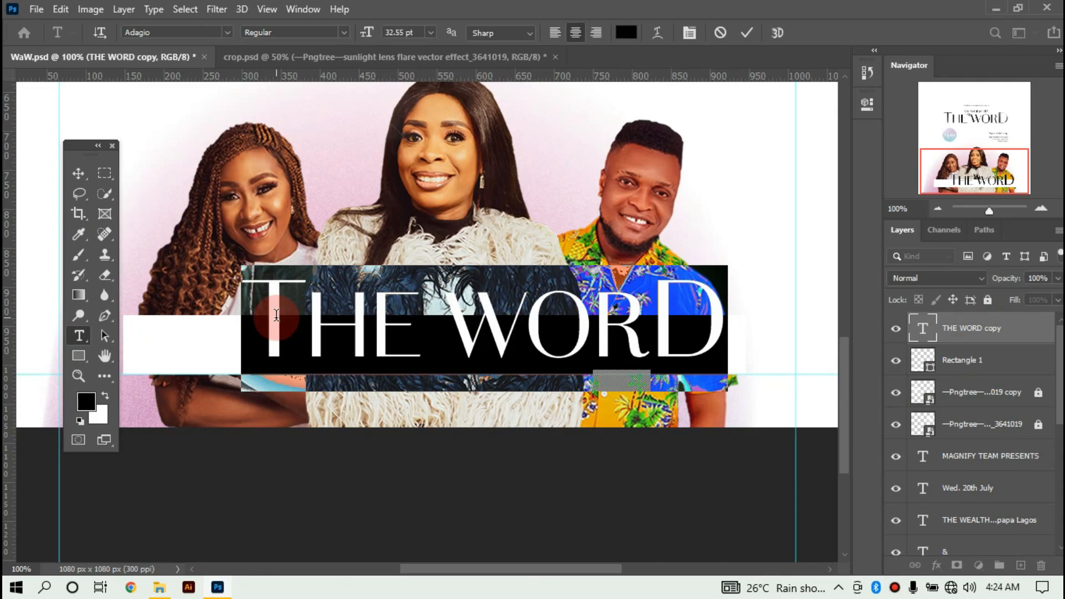
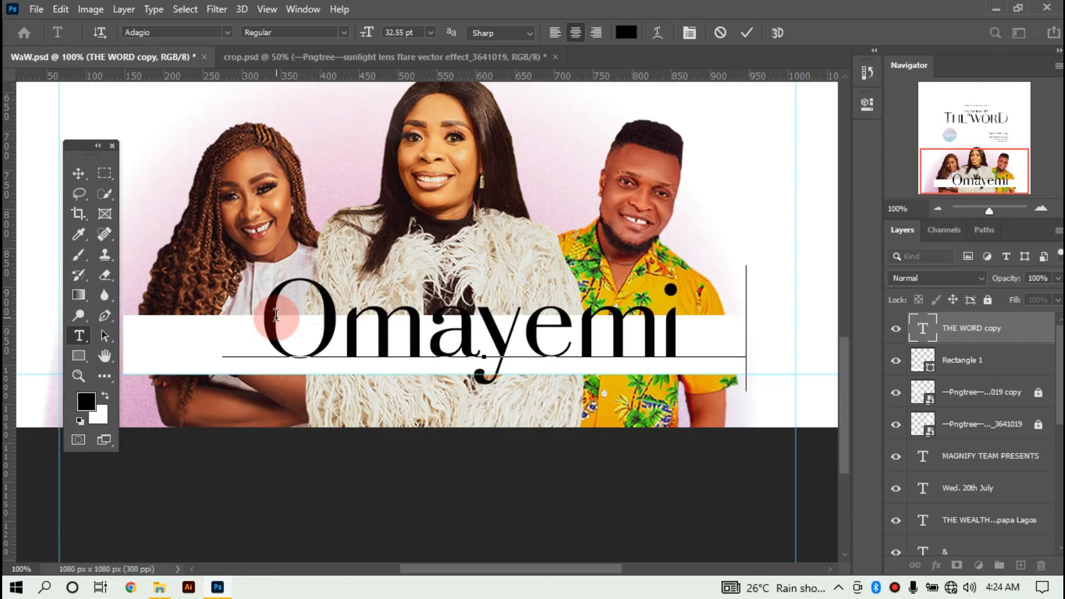
{"action": "key", "text": "ctrl+a"}
{"action": "left_click", "coordinate": [431, 32]}
{"action": "left_click", "coordinate": [747, 32]}
Duplicate the name twice, retyping the copies as the left and right people's names.
{"action": "key", "text": "ctrl+j"}
{"action": "key", "text": "ctrl+j"}
{"action": "left_click_drag", "start_coordinate": [472, 356], "coordinate": [214, 357]}
{"action": "double_click", "coordinate": [214, 357]}
{"action": "type", "text": "Luchy"}
{"action": "left_click", "coordinate": [746, 32]}
{"action": "left_click_drag", "start_coordinate": [462, 353], "coordinate": [661, 352]}
{"action": "double_click", "coordinate": [659, 352]}
{"action": "key", "text": "ctrl+a"}
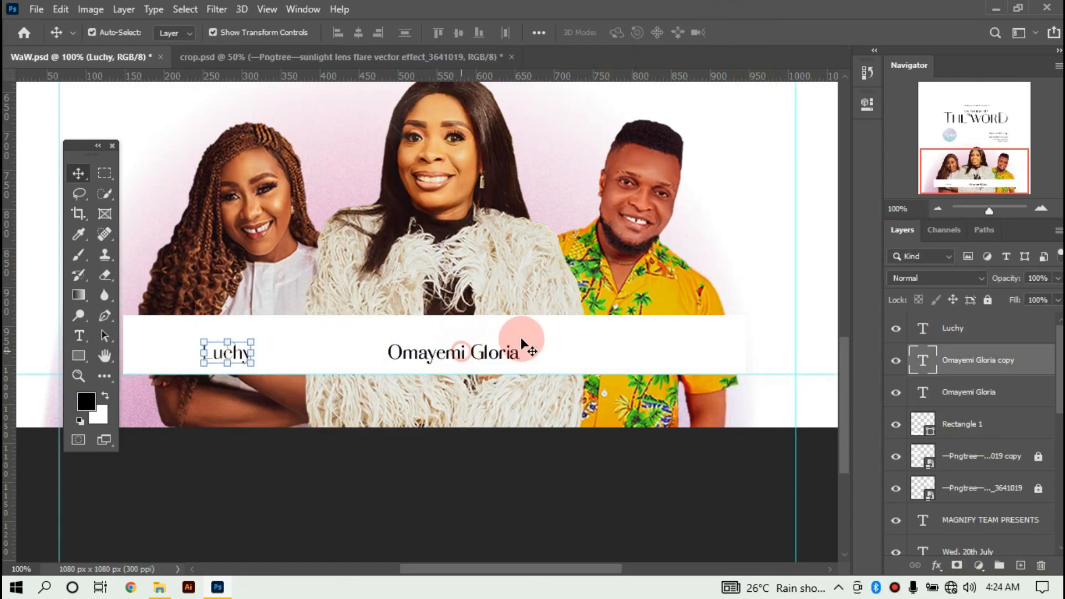
{"action": "left_click", "coordinate": [747, 32]}
Align the three name labels on one line and space them evenly across the bar.
{"action": "left_click", "coordinate": [1003, 330], "text": "ctrl"}
{"action": "left_click", "coordinate": [1014, 388], "text": "ctrl"}
{"action": "left_click", "coordinate": [458, 32]}
{"action": "left_click_drag", "start_coordinate": [206, 354], "coordinate": [162, 354]}
{"action": "left_click_drag", "start_coordinate": [462, 352], "coordinate": [448, 355]}
{"action": "key", "text": "ctrl+minus"}
{"action": "key", "text": "ctrl+minus"}
{"action": "left_click", "coordinate": [742, 342]}
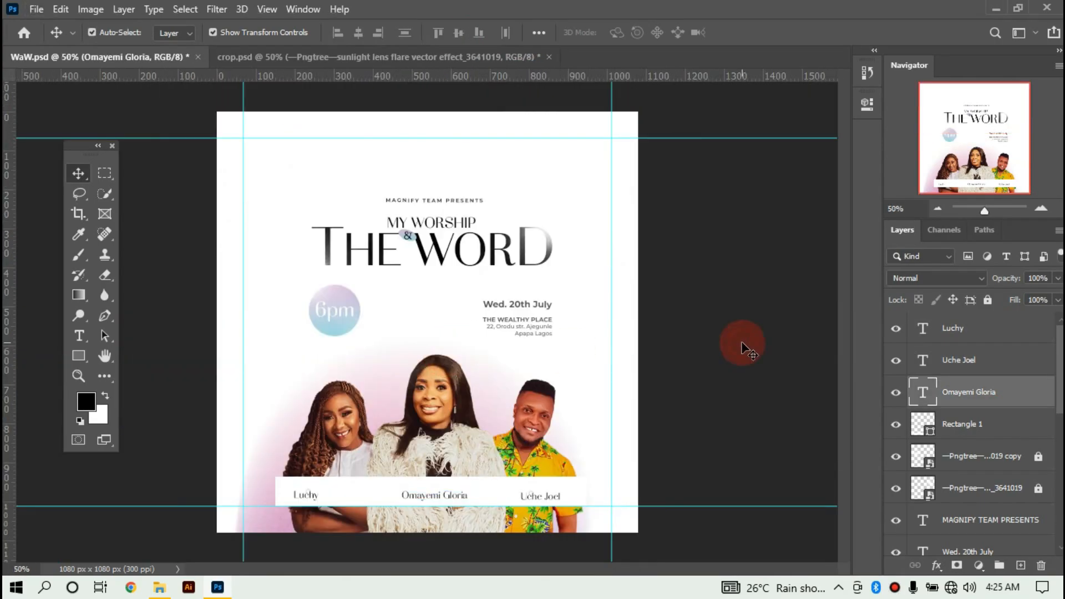
{"action": "key", "text": "ctrl+plus"}
{"action": "key", "text": "ctrl+plus"}
Make the white name bar (Rectangle 1) shorter and nudge it down.
{"action": "scroll", "coordinate": [445, 486], "scroll_direction": "down", "scroll_amount": 5}
{"action": "left_click", "coordinate": [438, 445]}
{"action": "left_click_drag", "start_coordinate": [435, 453], "coordinate": [436, 437]}
{"action": "mouse_move", "coordinate": [452, 412]}
{"action": "left_mouse_down"}
{"action": "mouse_move", "coordinate": [459, 418]}
{"action": "mouse_move", "coordinate": [441, 406]}
{"action": "left_mouse_up"}
{"action": "key", "text": "Down"}
{"action": "key", "text": "Down"}
{"action": "key", "text": "Down"}
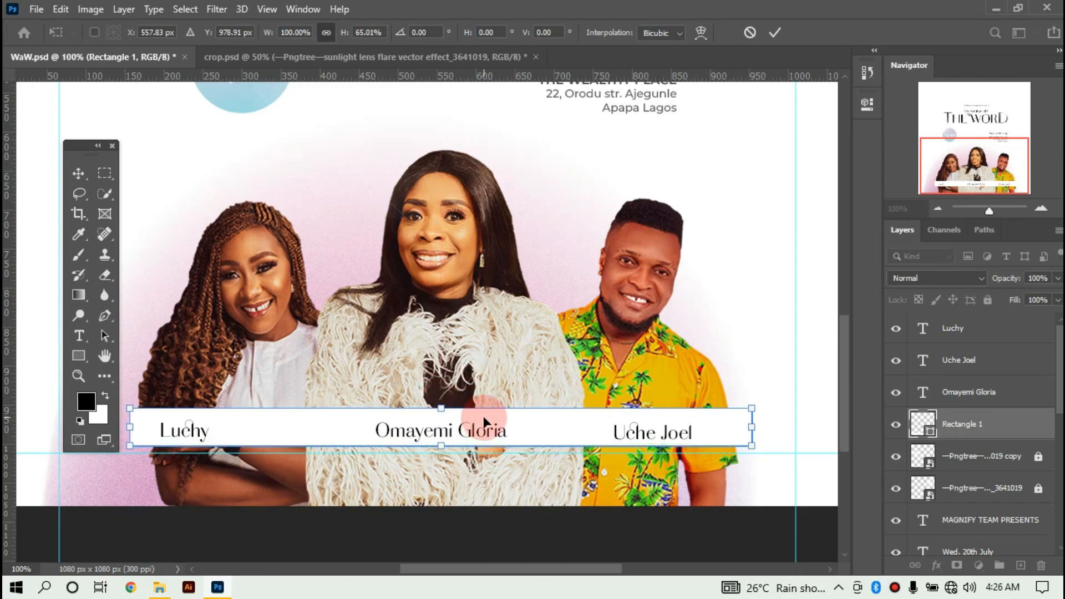
{"action": "key", "text": "ctrl+minus"}
{"action": "key", "text": "ctrl+minus"}
{"action": "key", "text": "Return"}
{"action": "left_click", "coordinate": [740, 374]}
{"action": "key", "text": "ctrl+plus"}
{"action": "key", "text": "ctrl+plus"}
{"action": "key", "text": "ctrl+plus"}
{"action": "scroll", "coordinate": [426, 485], "scroll_direction": "down", "scroll_amount": 8}
Nudge the centre, right and left names upward together.
{"action": "left_click", "coordinate": [511, 459]}
{"action": "left_click", "coordinate": [816, 461], "text": "shift"}
{"action": "left_click", "coordinate": [971, 326], "text": "shift"}
{"action": "key", "text": "Up"}
{"action": "key", "text": "Up"}
{"action": "left_click", "coordinate": [533, 499]}
Duplicate the centre name as a smaller 'Host:' label placed just above it.
{"action": "left_click", "coordinate": [435, 456]}
{"action": "key", "text": "ctrl+j"}
{"action": "double_click", "coordinate": [435, 456]}
{"action": "type", "text": "Host"}
{"action": "left_click", "coordinate": [747, 33]}
{"action": "key", "text": "ctrl+t"}
{"action": "left_click_drag", "start_coordinate": [416, 434], "coordinate": [435, 441]}
{"action": "left_click_drag", "start_coordinate": [447, 452], "coordinate": [443, 416]}
Make the white name bar slightly taller.
{"action": "left_click", "coordinate": [775, 33]}
{"action": "left_click", "coordinate": [638, 450]}
{"action": "key", "text": "ctrl+t"}
{"action": "left_click_drag", "start_coordinate": [456, 485], "coordinate": [456, 490]}
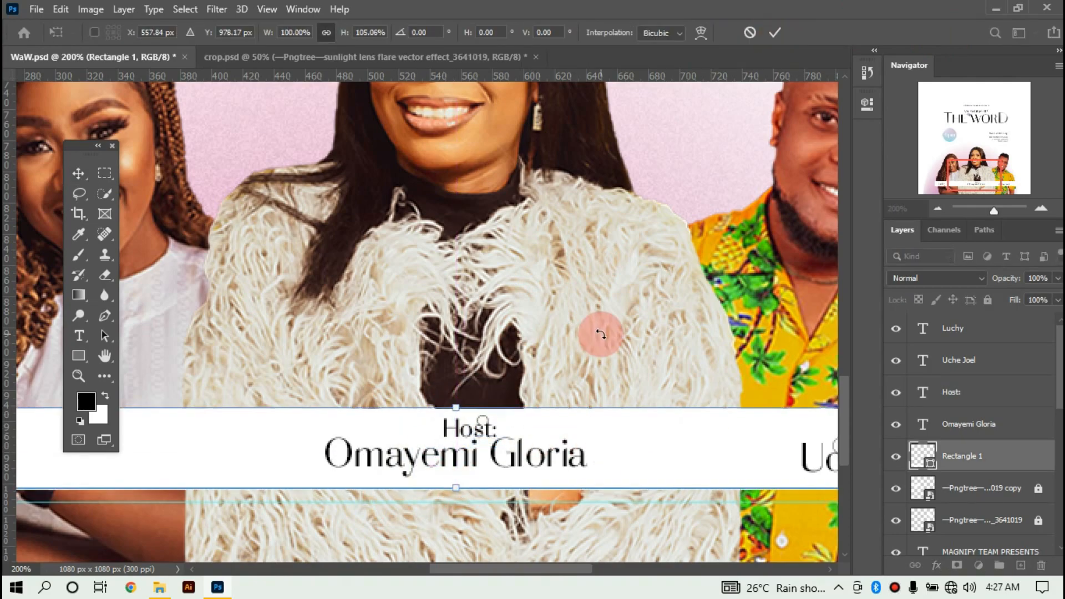
{"action": "key", "text": "Return"}
Copy the Host: label over the right-hand name, left-aligned, and retype it as 'Guest:'.
{"action": "scroll", "coordinate": [484, 452], "scroll_direction": "right", "scroll_amount": 6}
{"action": "left_click", "coordinate": [484, 452]}
{"action": "mouse_move", "coordinate": [163, 422]}
{"action": "left_mouse_down"}
{"action": "mouse_move", "coordinate": [353, 437]}
{"action": "mouse_move", "coordinate": [630, 422]}
{"action": "mouse_move", "coordinate": [570, 425]}
{"action": "left_mouse_up"}
{"action": "double_click", "coordinate": [630, 424]}
{"action": "left_click", "coordinate": [556, 32]}
{"action": "key", "text": "ctrl+a"}
{"action": "type", "text": "Guest:"}
{"action": "left_click", "coordinate": [747, 33]}
{"action": "mouse_move", "coordinate": [551, 570]}
{"action": "left_mouse_down"}
{"action": "mouse_move", "coordinate": [390, 570]}
{"action": "mouse_move", "coordinate": [424, 570]}
{"action": "left_mouse_up"}
Duplicate the label above the left name and retype it as 'Guest:'.
{"action": "left_click", "coordinate": [777, 423]}
{"action": "key", "text": "j"}
{"action": "key", "text": "v"}
{"action": "key", "text": "ctrl+j"}
{"action": "left_click_drag", "start_coordinate": [782, 422], "coordinate": [233, 424]}
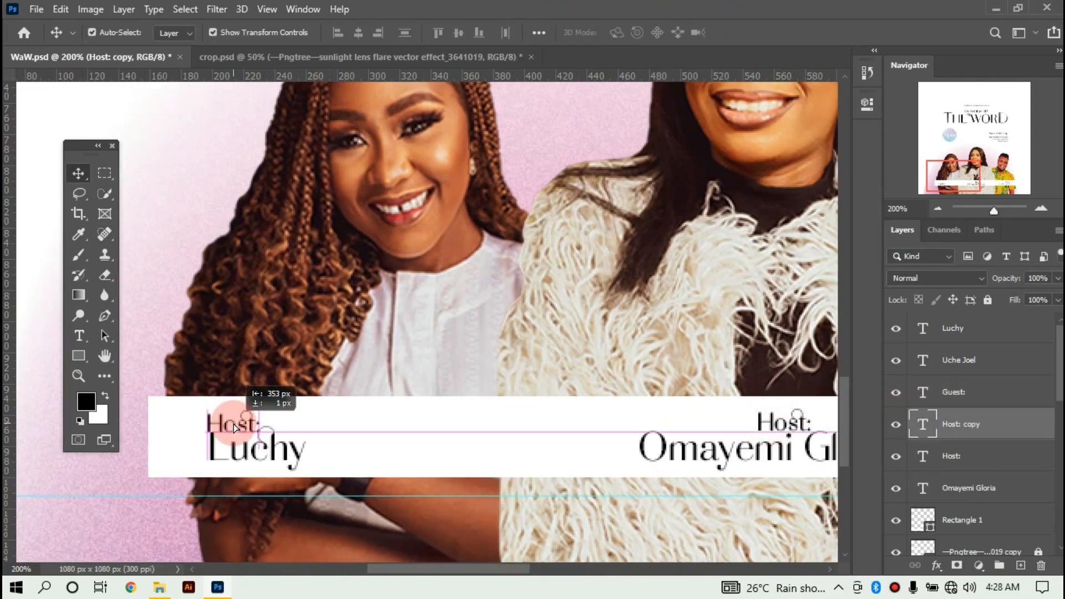
{"action": "double_click", "coordinate": [234, 424]}
{"action": "type", "text": "Guest:"}
{"action": "left_click", "coordinate": [761, 33]}
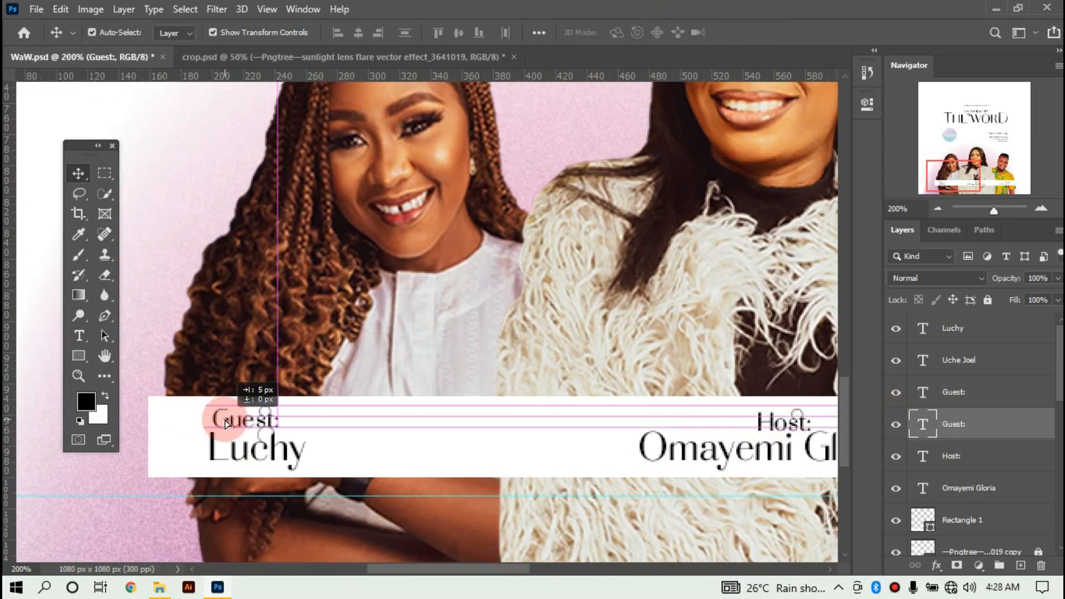
Fix the left name's capitalisation and align it under its Guest: label.
{"action": "left_click", "coordinate": [211, 450]}
{"action": "type", "text": "O"}
{"action": "key", "text": "Delete"}
{"action": "type", "text": "l"}
{"action": "left_click", "coordinate": [454, 235]}
{"action": "key", "text": "v"}
{"action": "left_click_drag", "start_coordinate": [230, 445], "coordinate": [239, 444]}
{"action": "key", "text": "ctrl+minus"}
{"action": "key", "text": "ctrl+minus"}
{"action": "key", "text": "ctrl+minus"}
Unlock the lens-flare copy and move it to the poster's upper left.
{"action": "left_click", "coordinate": [701, 295]}
{"action": "scroll", "coordinate": [943, 456], "scroll_direction": "down", "scroll_amount": 4}
{"action": "left_click", "coordinate": [898, 460]}
{"action": "left_click", "coordinate": [897, 460]}
{"action": "left_click", "coordinate": [1039, 425]}
{"action": "left_click", "coordinate": [304, 283]}
{"action": "key", "text": "ctrl+t"}
{"action": "left_click_drag", "start_coordinate": [303, 272], "coordinate": [339, 294]}
{"action": "key", "text": "Return"}
{"action": "left_click", "coordinate": [688, 432]}
Add a Vibrance adjustment clipped to a portrait in the group.
{"action": "scroll", "coordinate": [927, 415], "scroll_direction": "down", "scroll_amount": 8}
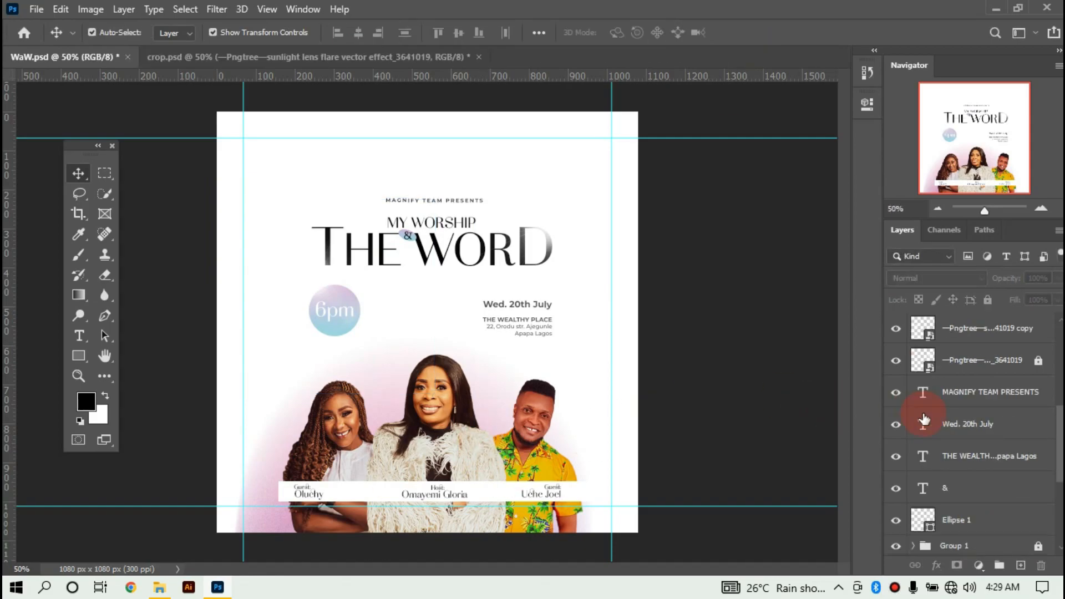
{"action": "left_click", "coordinate": [1013, 413]}
{"action": "left_click", "coordinate": [979, 566]}
{"action": "left_click", "coordinate": [998, 387]}
{"action": "left_click", "coordinate": [736, 364]}
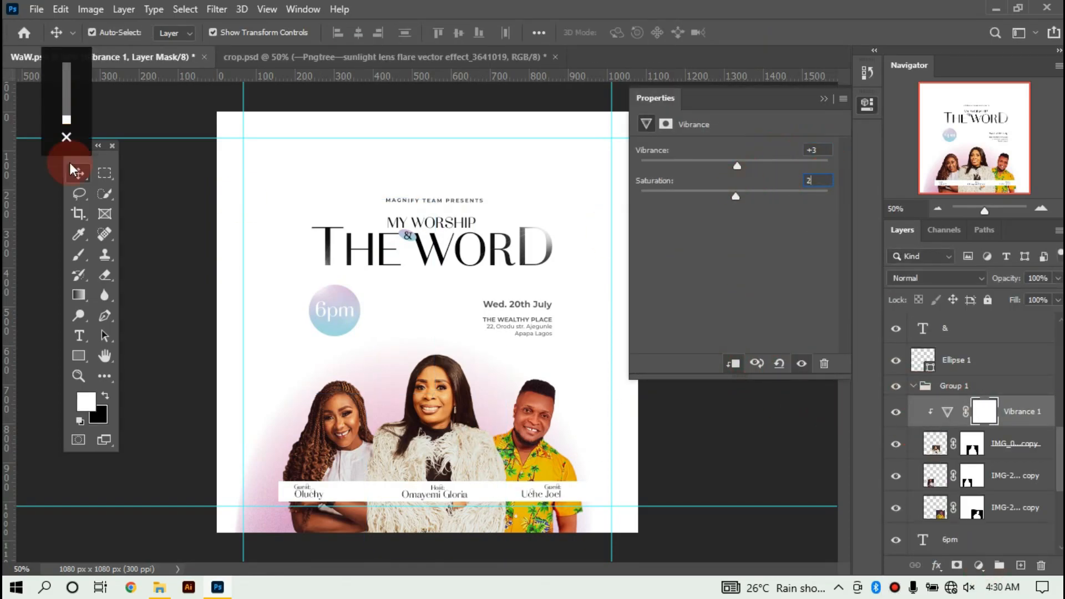